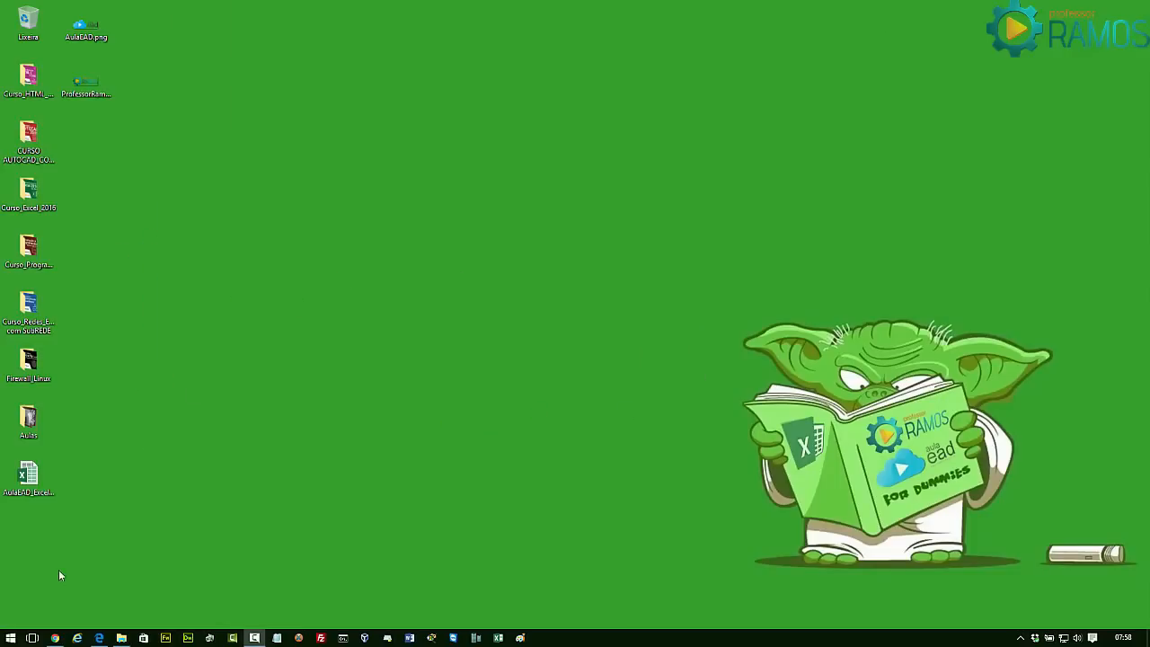
# - Switch to Chrome and log in to aulaead.com with the student username and the account password
pyautogui.click(55, 638)
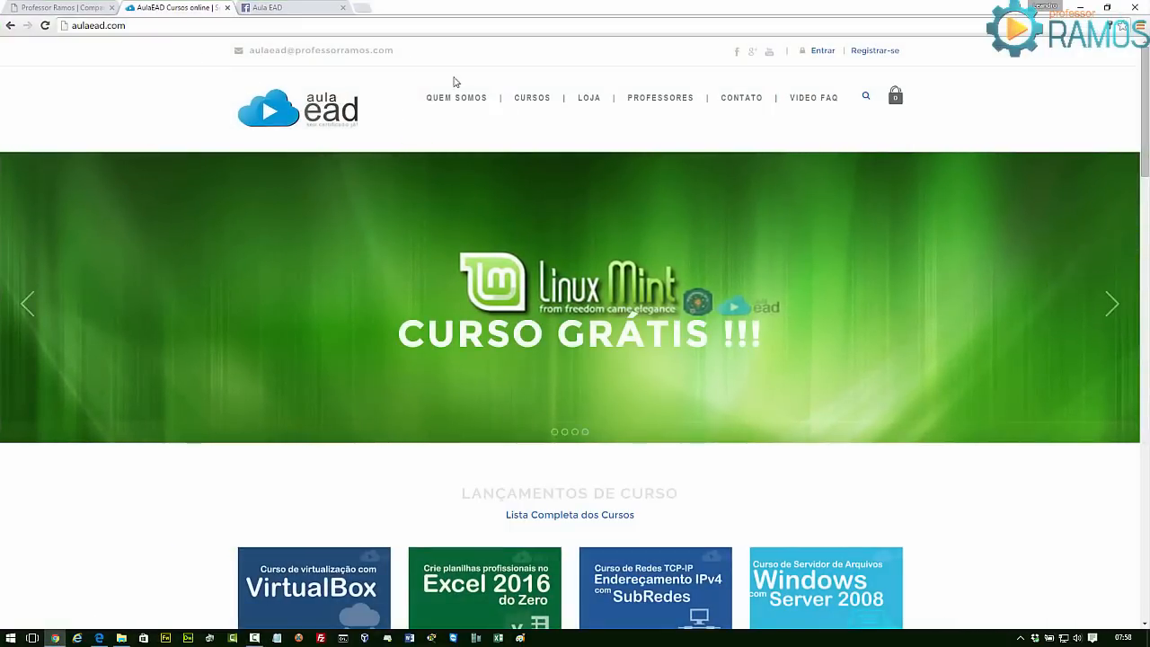
pyautogui.click(826, 52)
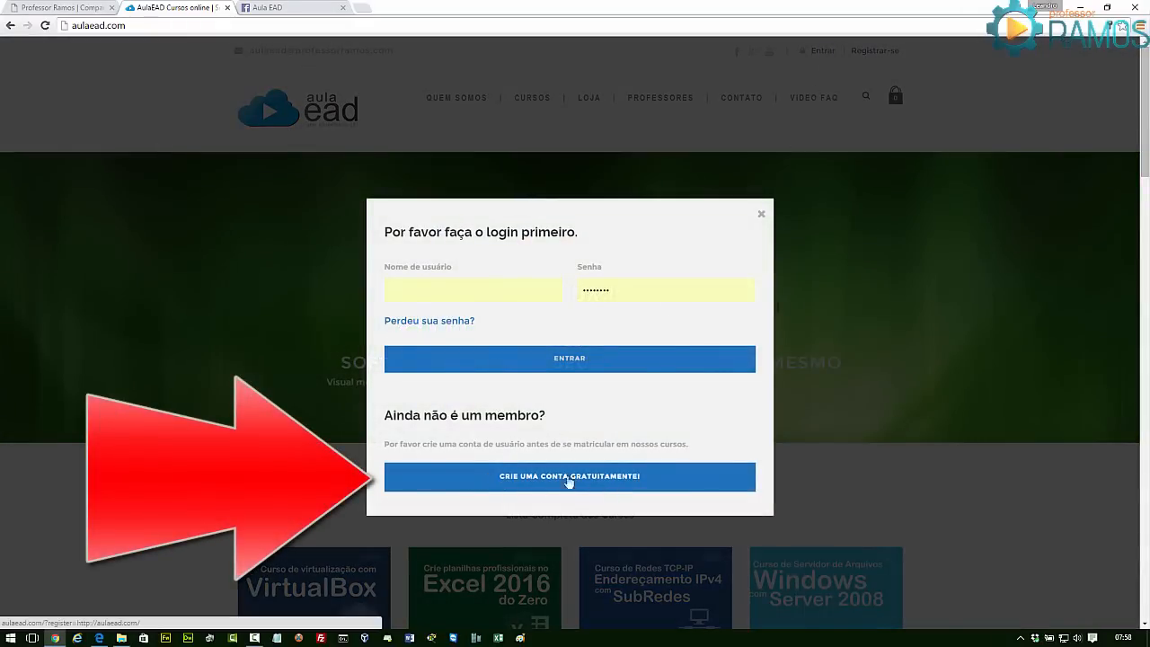
pyautogui.click(478, 297)
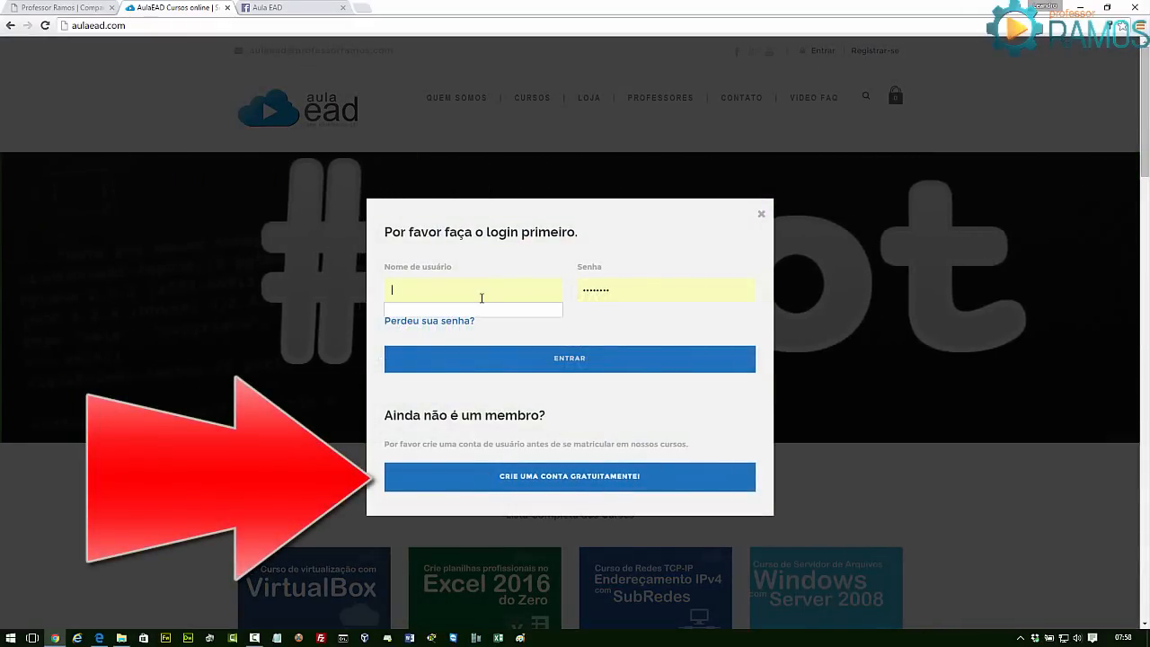
pyautogui.write('alunoteste4')
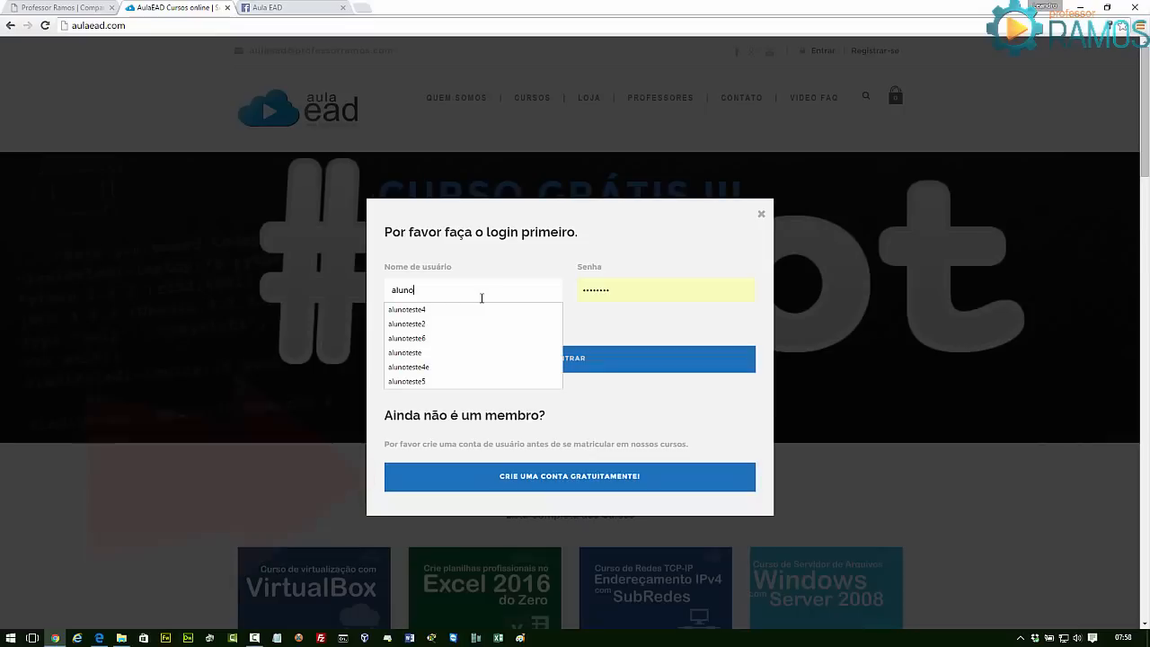
pyautogui.press('Tab')
pyautogui.write('******')
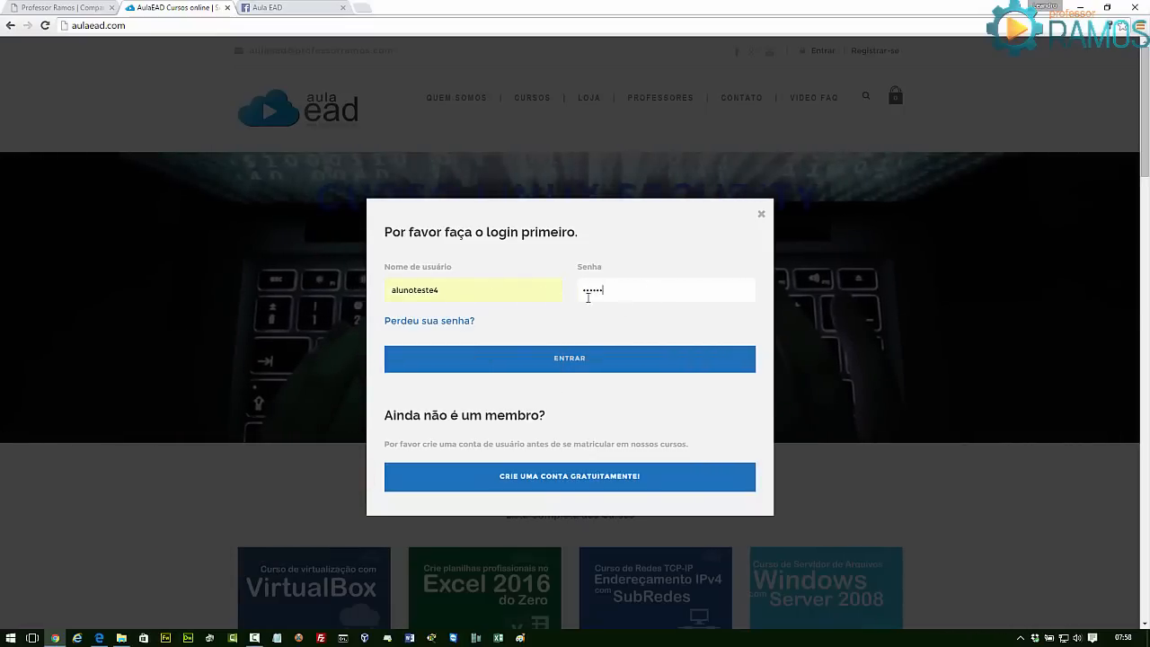
pyautogui.click(576, 358)
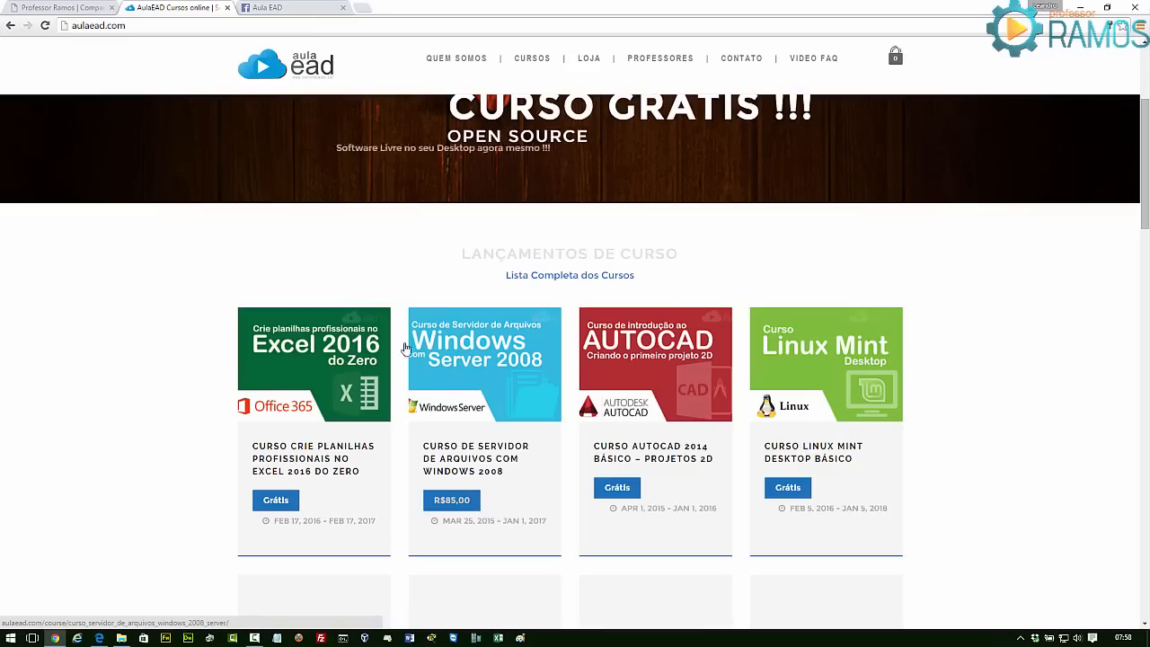
# - Open the free course "Crie planilhas profissionais no Excel 2016 do Zero" and enter its lessons
pyautogui.scroll(-1, 314, 400)
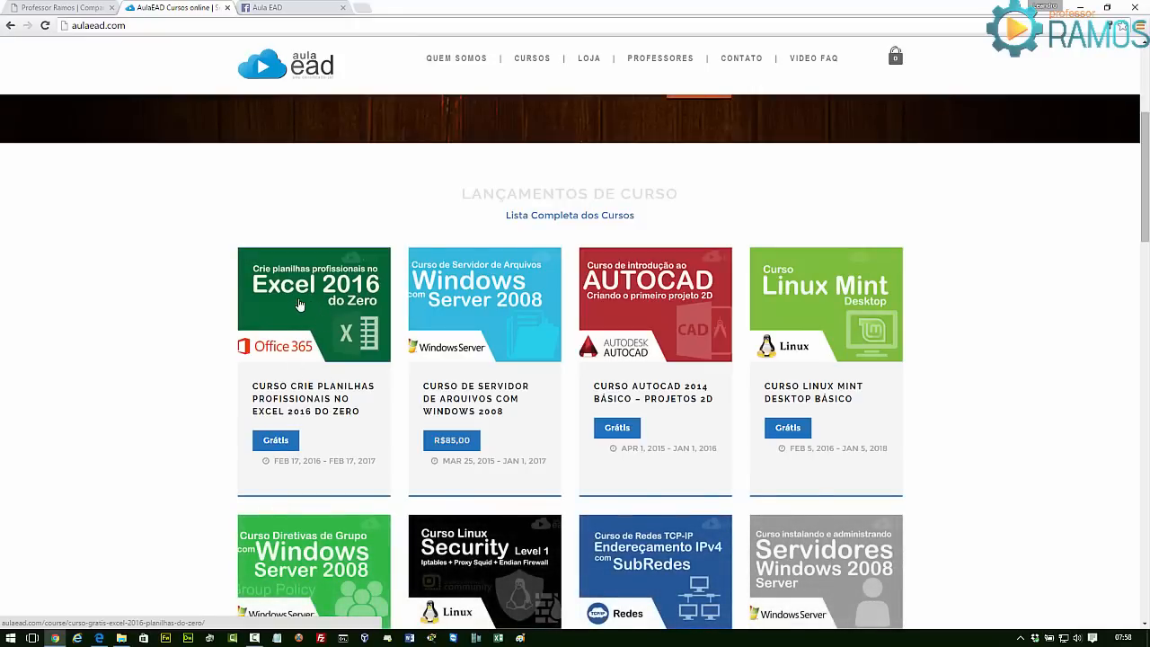
pyautogui.click(295, 441)
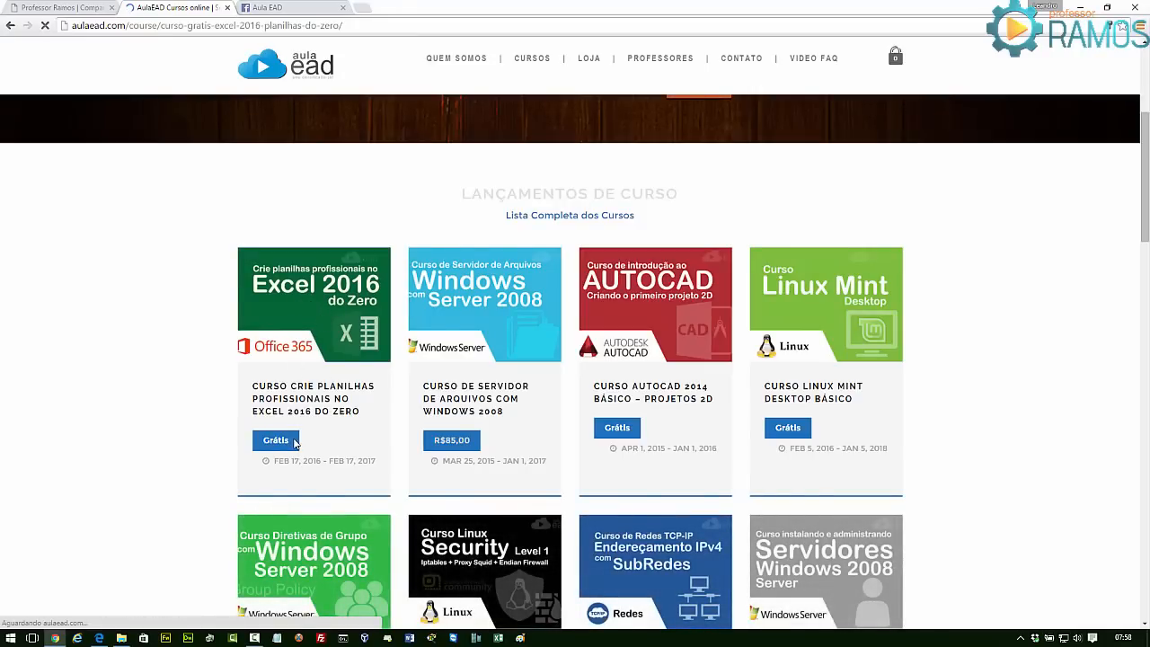
pyautogui.scroll(-1, 886, 569)
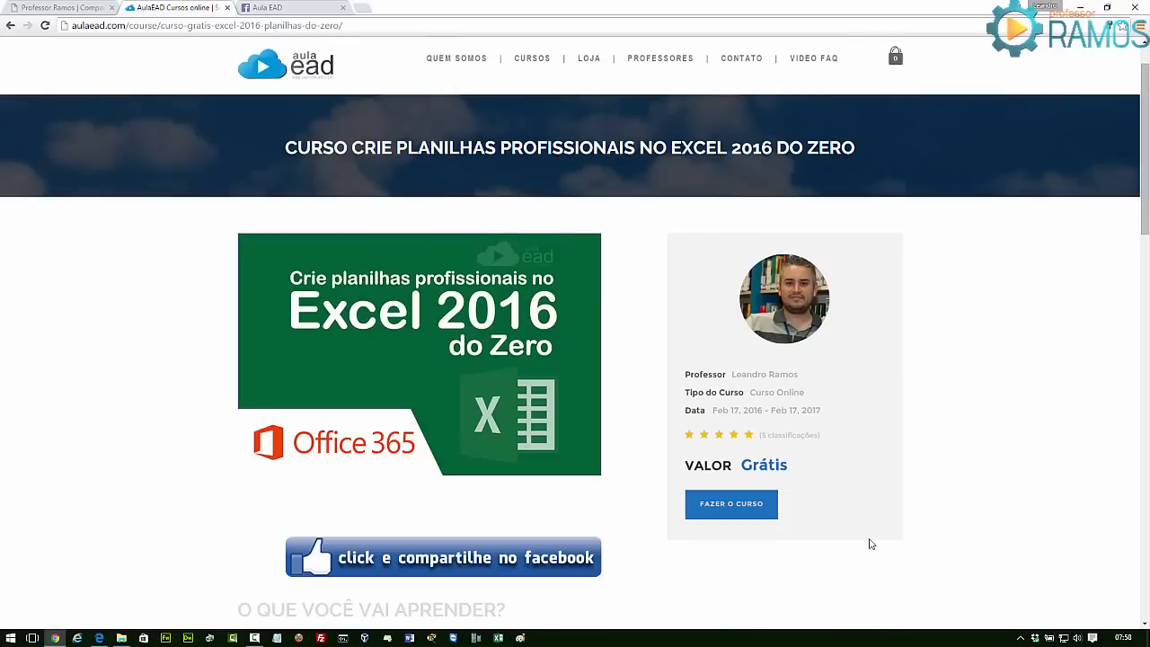
pyautogui.click(736, 504)
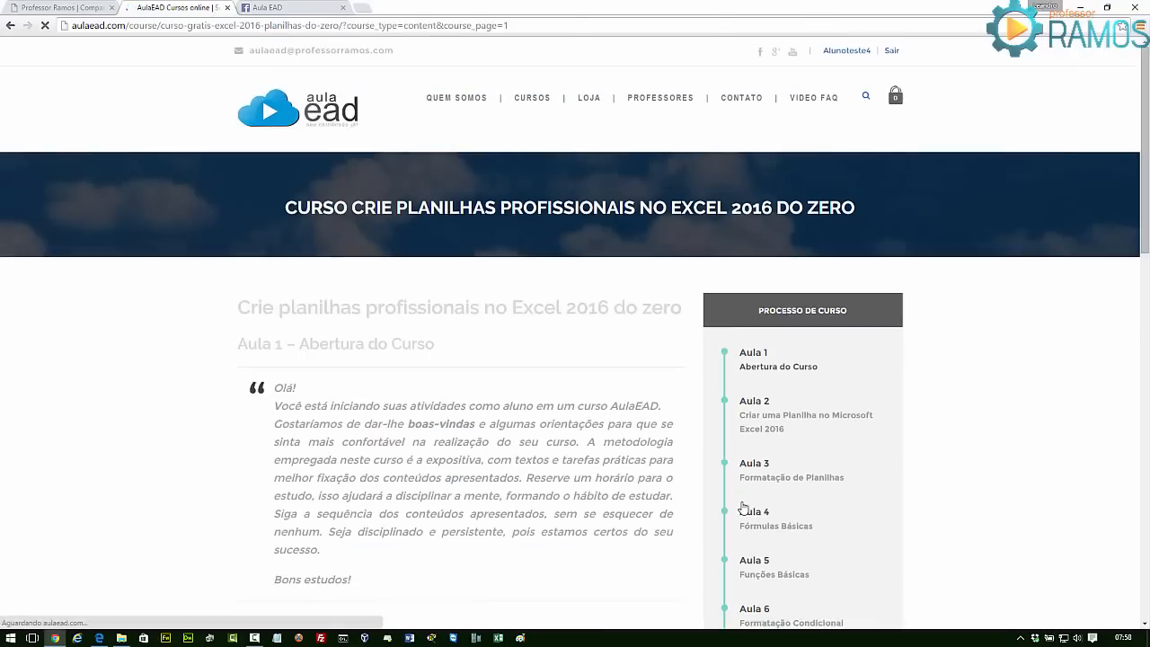
# - Go through the Aula 1 page and advance to Aula 2
pyautogui.scroll(-7, 655, 413)
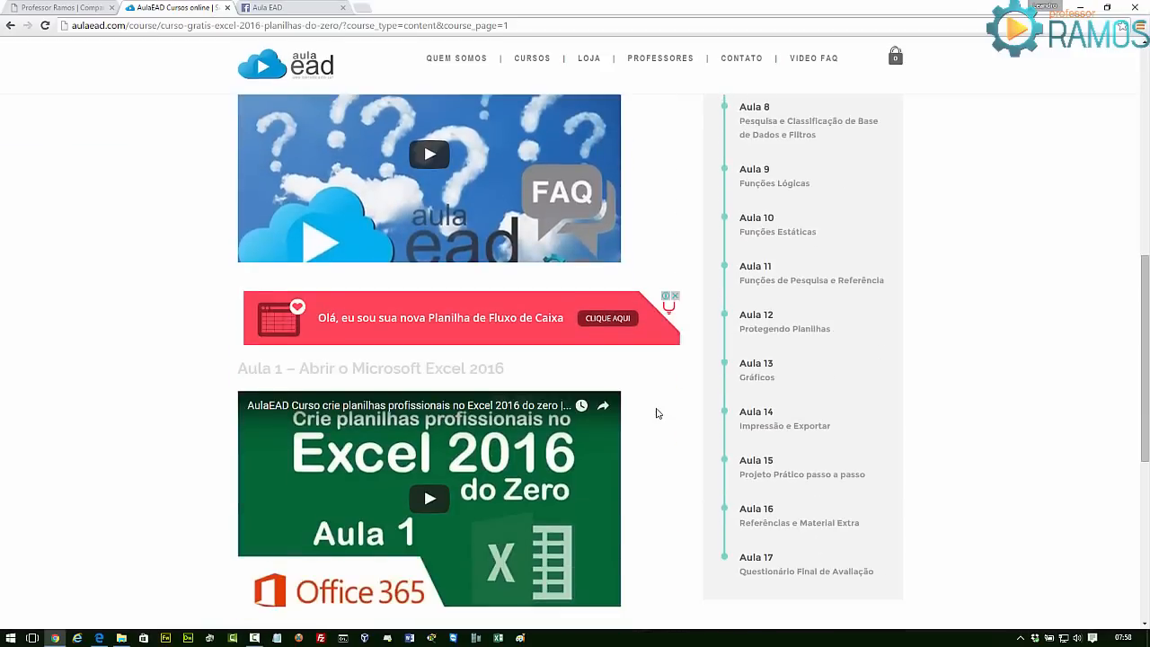
pyautogui.scroll(-2, 656, 413)
pyautogui.click(646, 474)
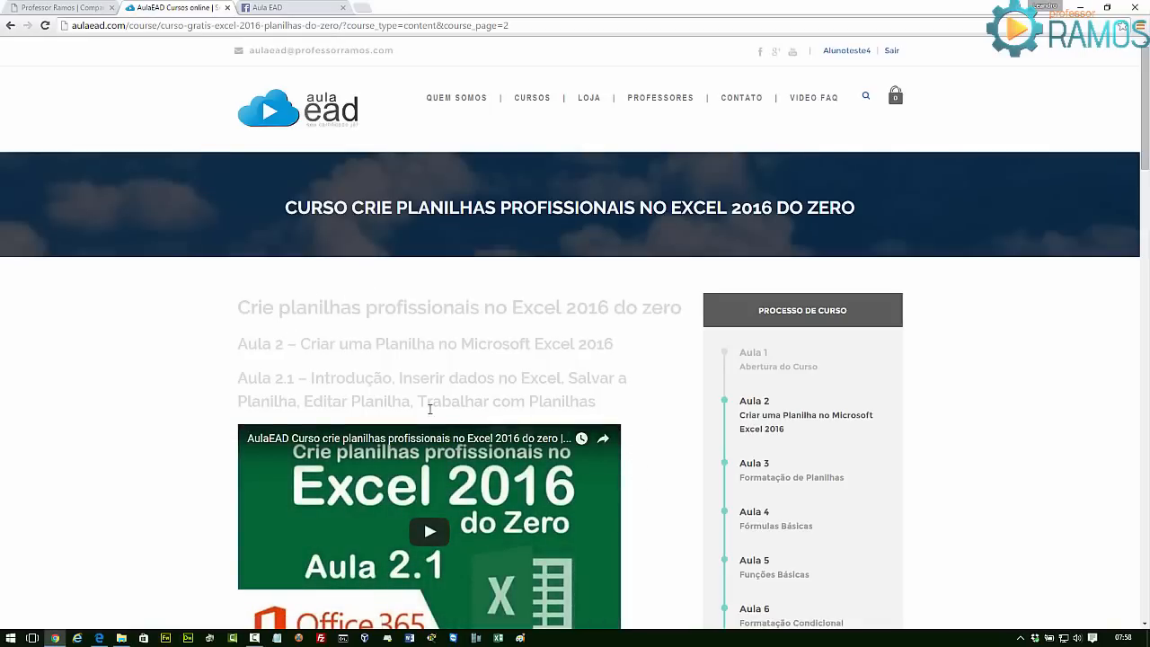
# - Examine the Aula 2 videos and the Plan Carros, Plan Cadastro and Plan Curso exercises
pyautogui.scroll(-2, 594, 432)
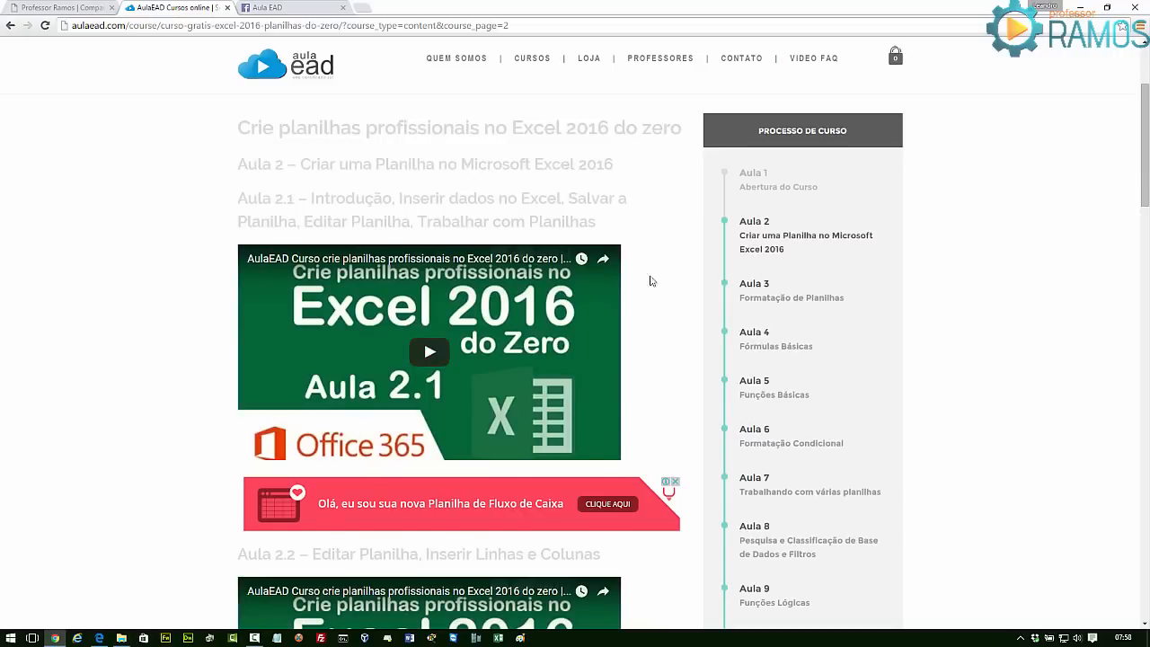
pyautogui.scroll(-3, 643, 350)
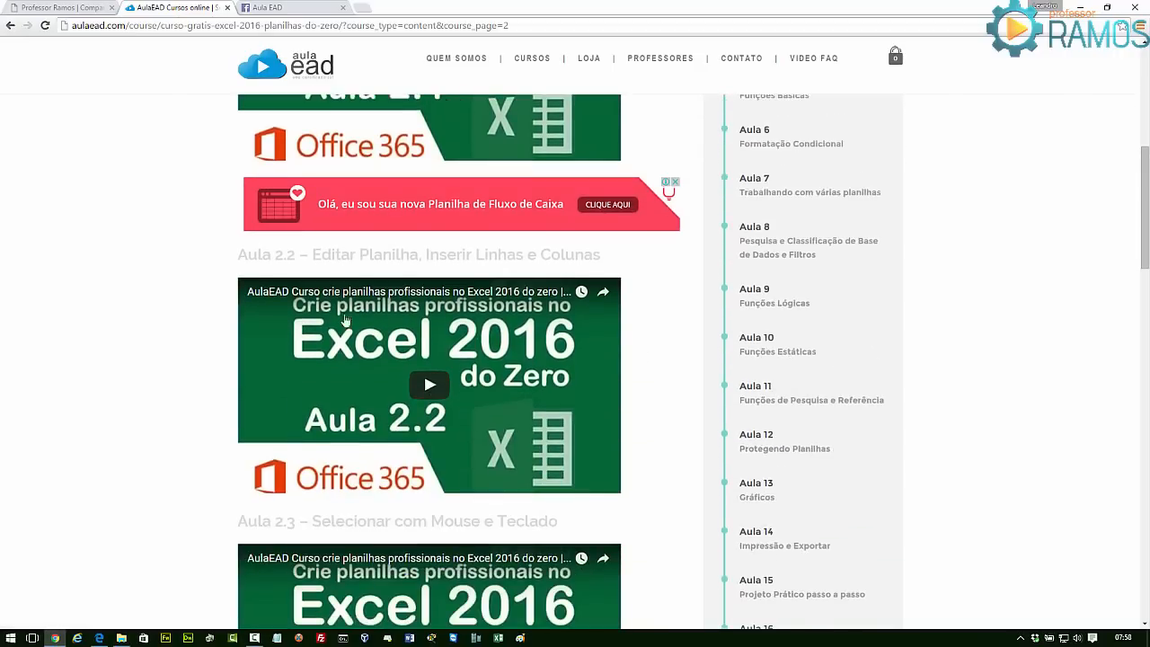
pyautogui.scroll(-2, 678, 460)
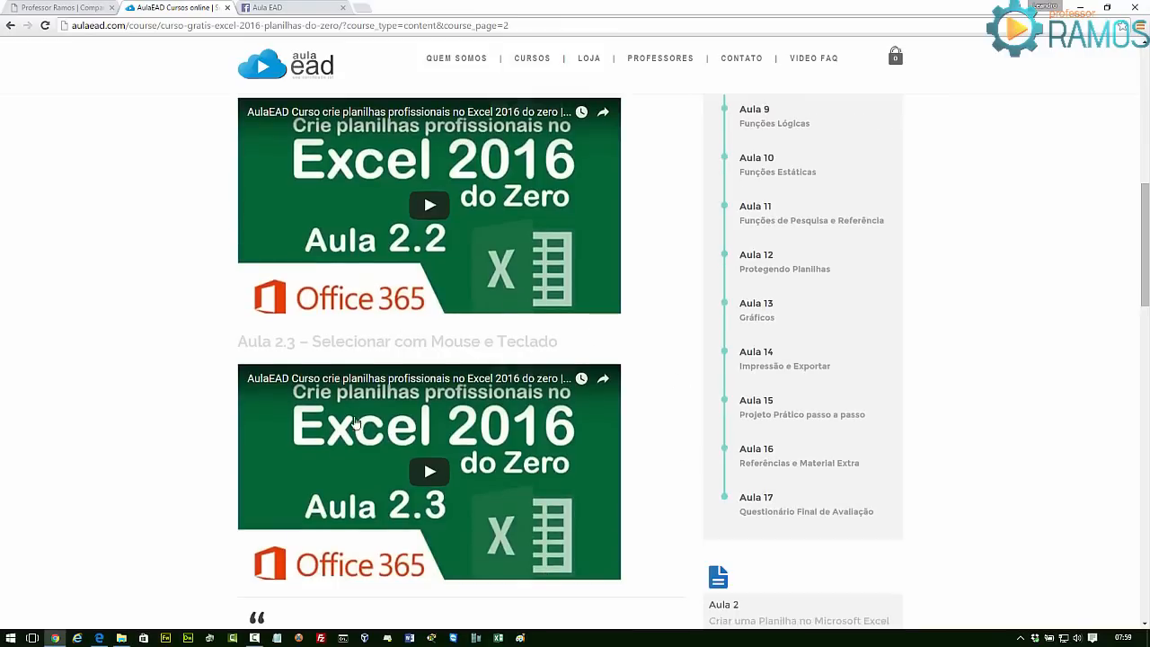
pyautogui.scroll(-2, 636, 469)
pyautogui.scroll(-4, 636, 470)
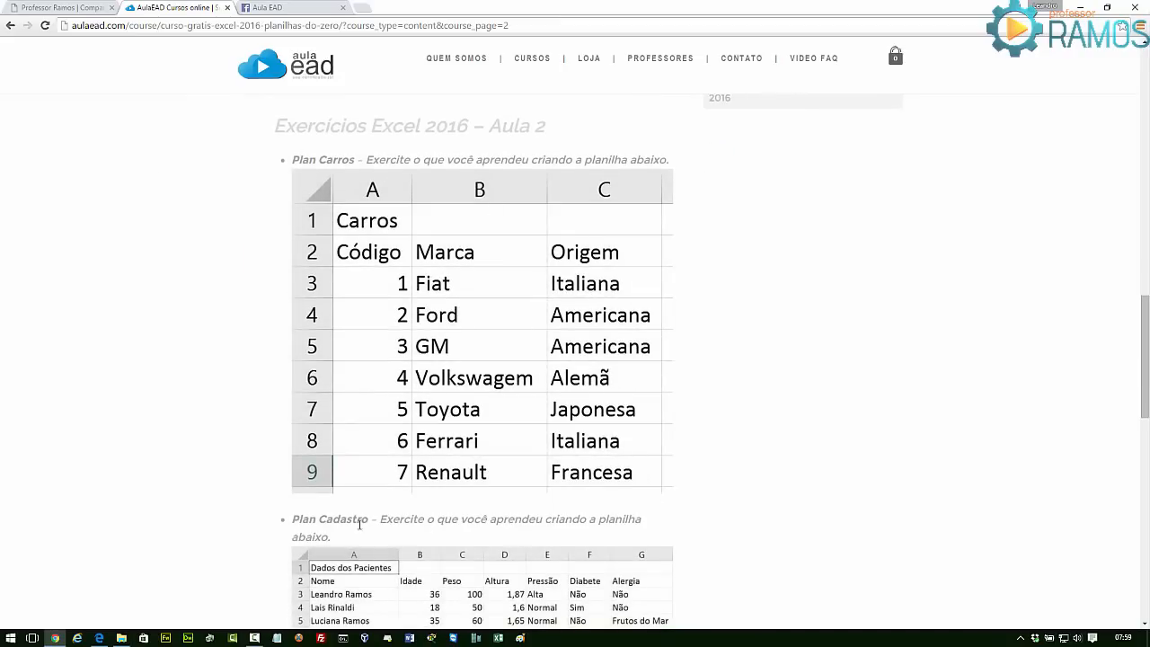
pyautogui.scroll(-3, 626, 455)
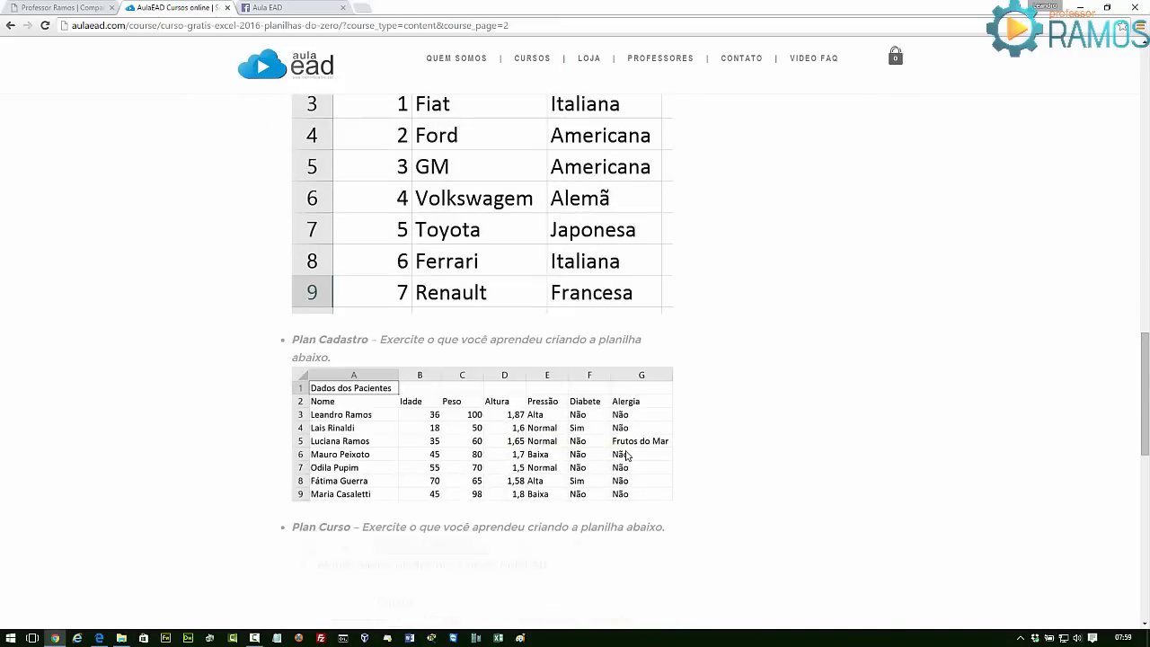
pyautogui.scroll(-1, 625, 455)
pyautogui.scroll(-2, 626, 455)
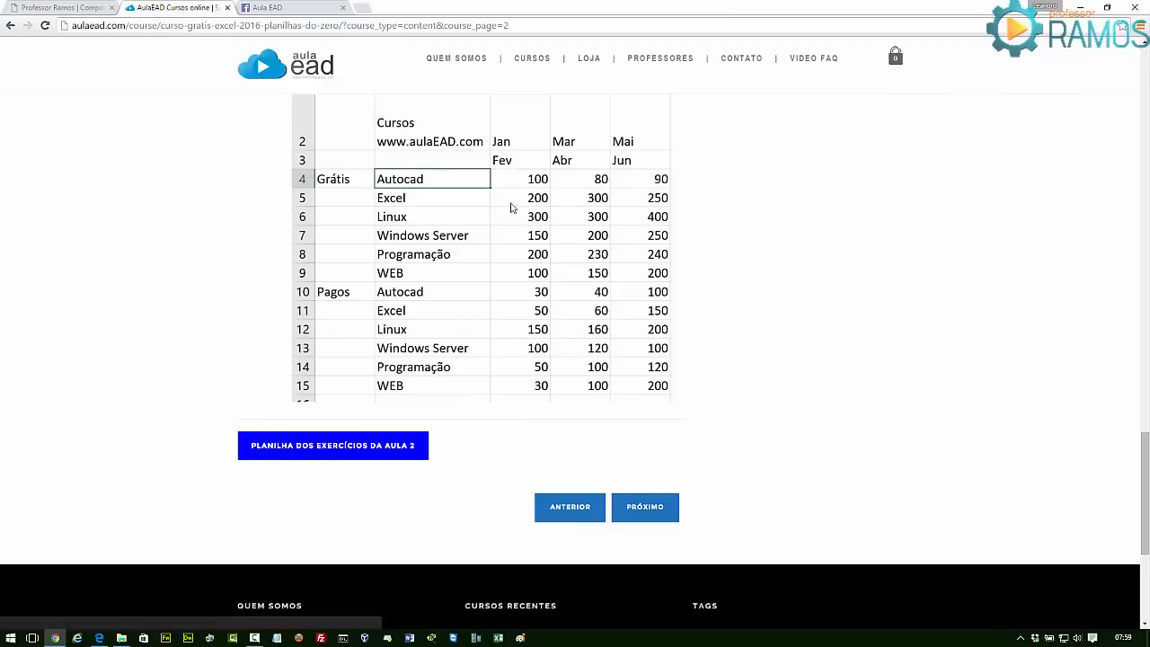
# - Advance to Aula 3 – Formatação de Planilhas and examine its video and formatted example tables for the exercises
pyautogui.click(652, 507)
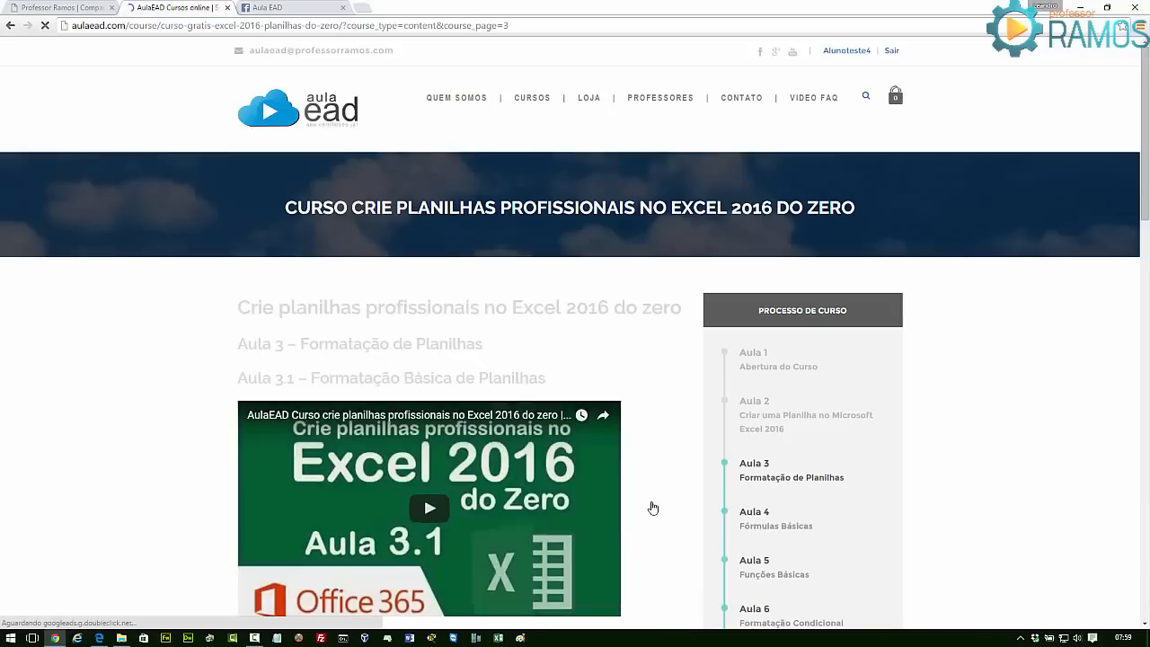
pyautogui.scroll(-1, 370, 417)
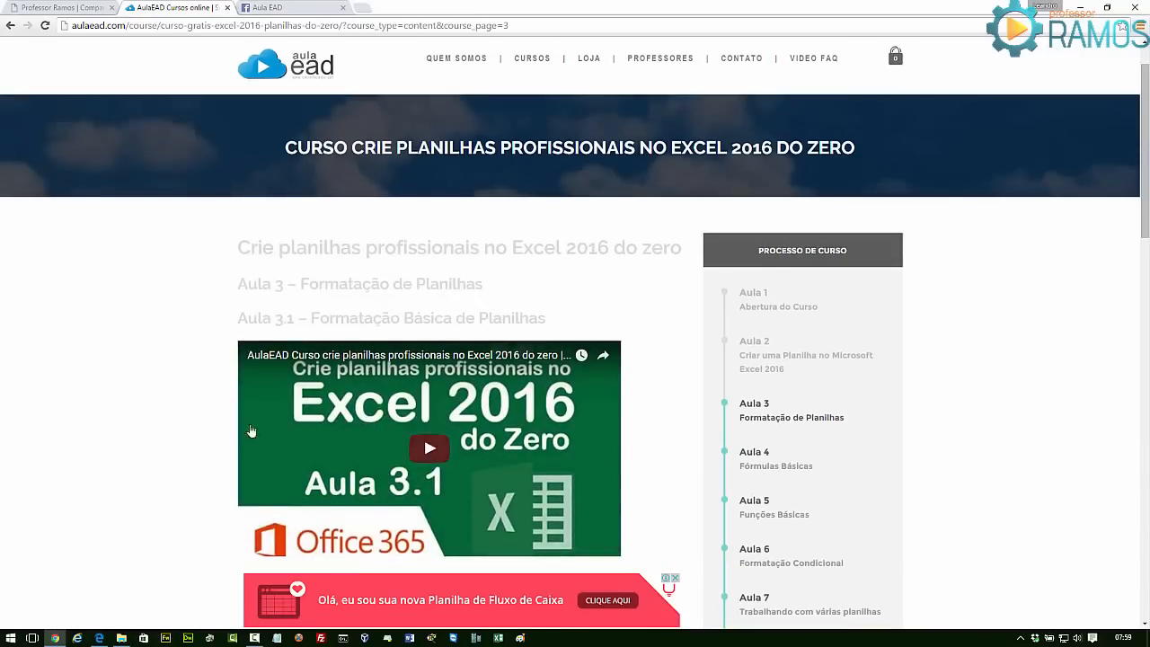
pyautogui.scroll(-3, 522, 533)
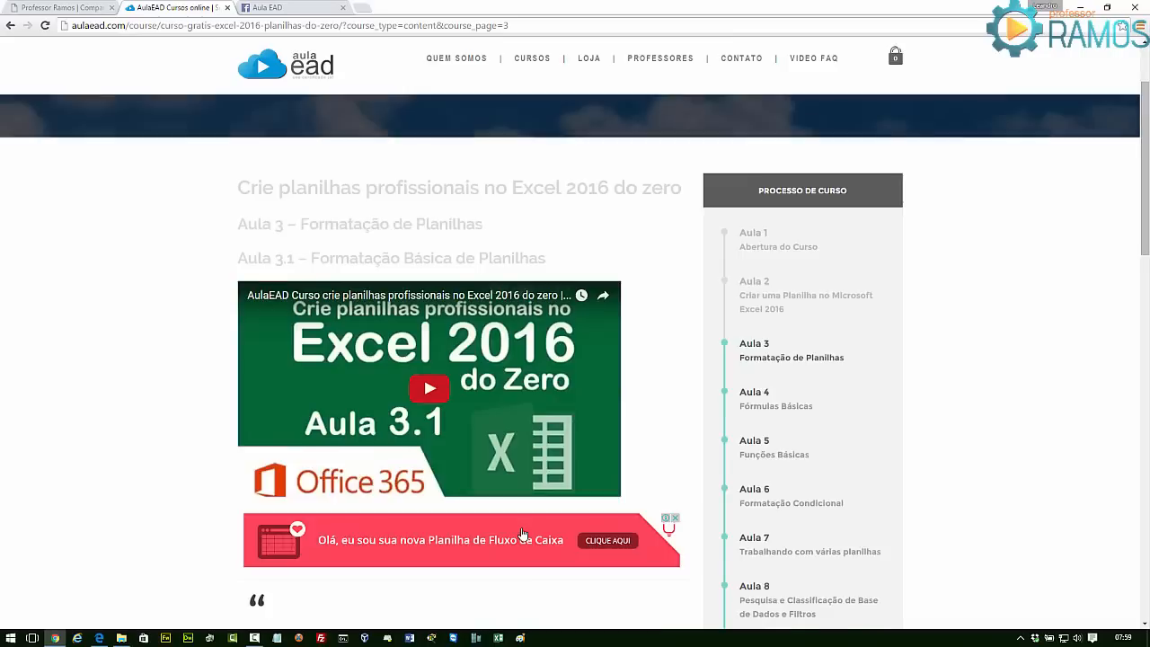
pyautogui.scroll(-2, 522, 533)
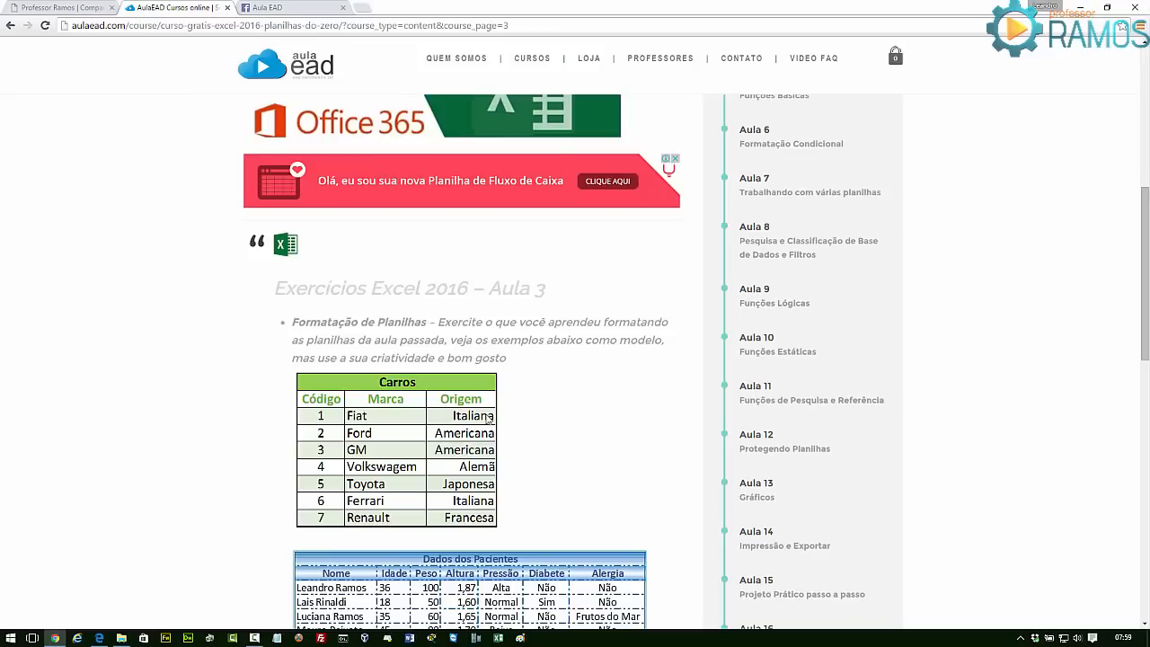
pyautogui.scroll(2, 486, 414)
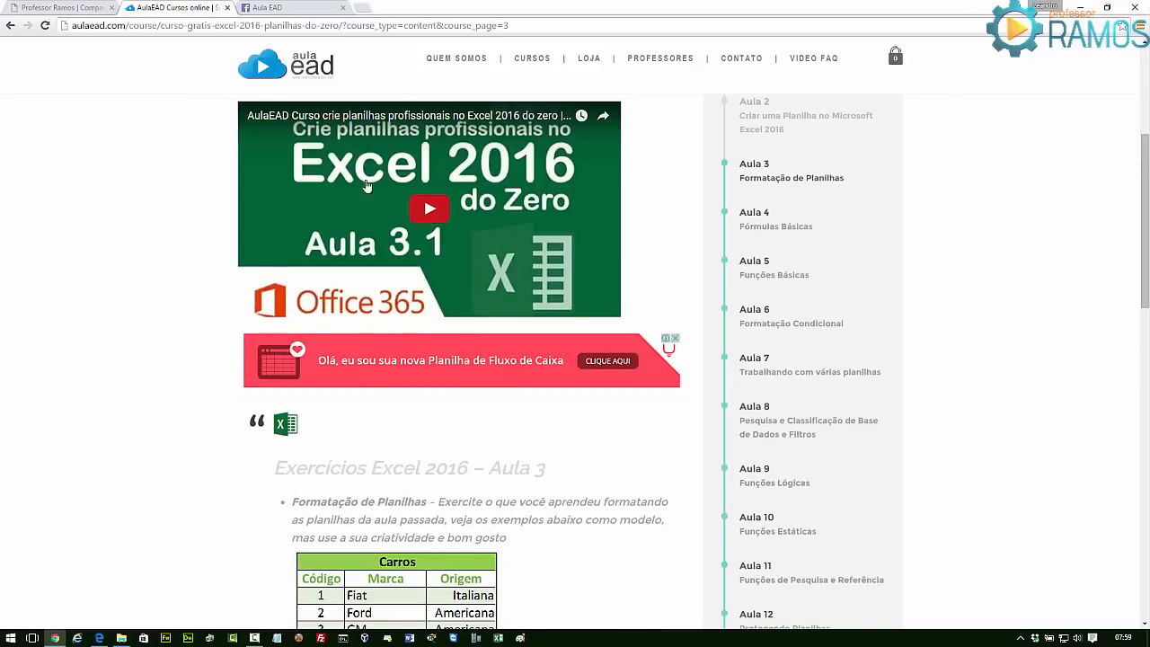
pyautogui.scroll(-4, 548, 420)
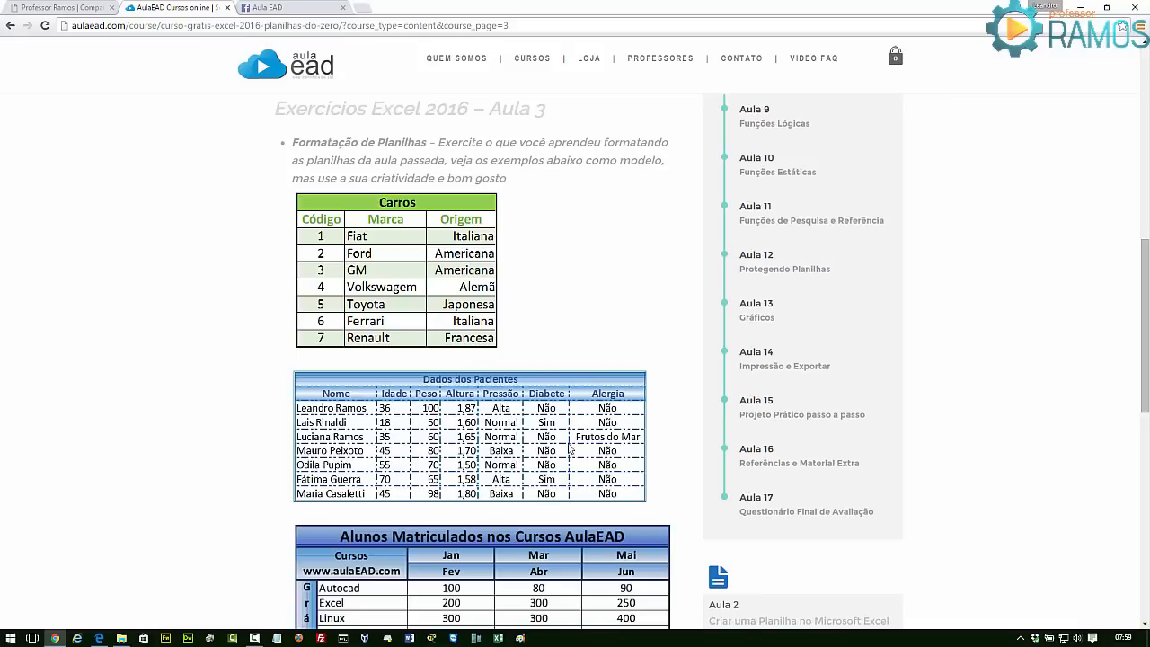
pyautogui.scroll(-3, 476, 406)
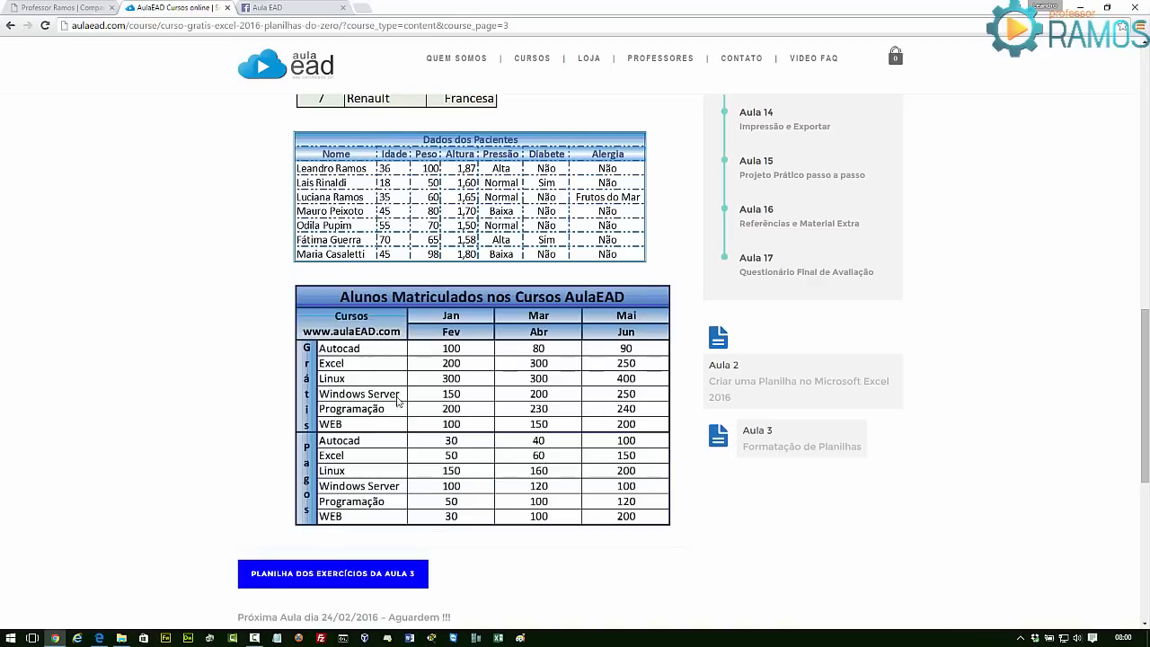
pyautogui.scroll(3, 384, 102)
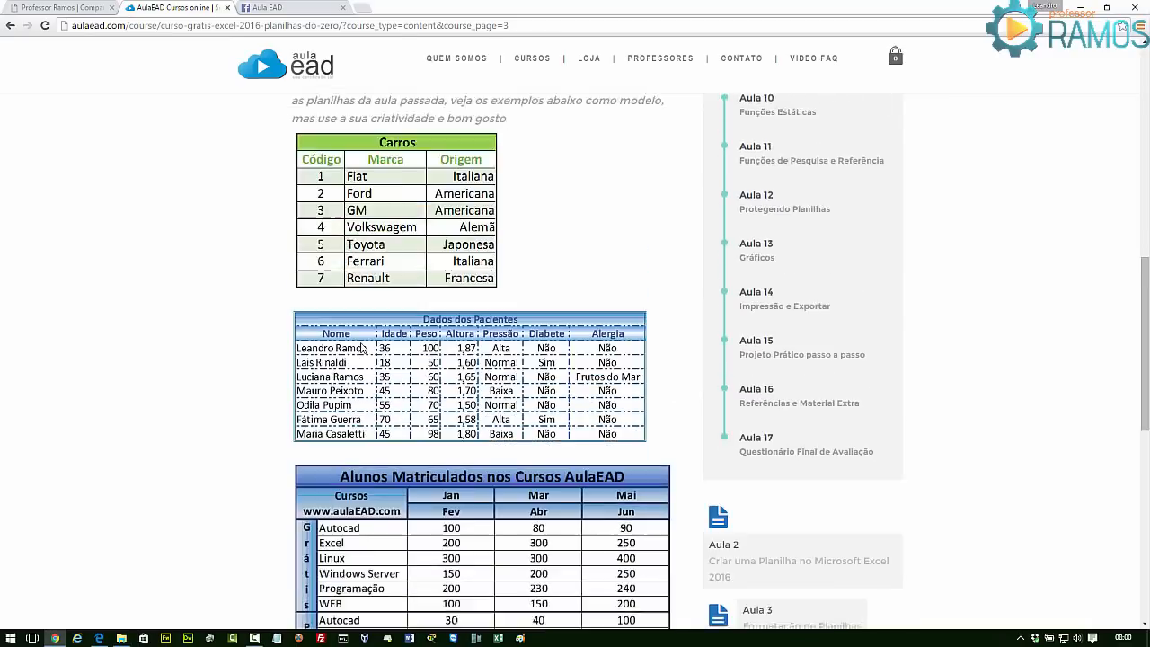
pyautogui.scroll(-3, 362, 347)
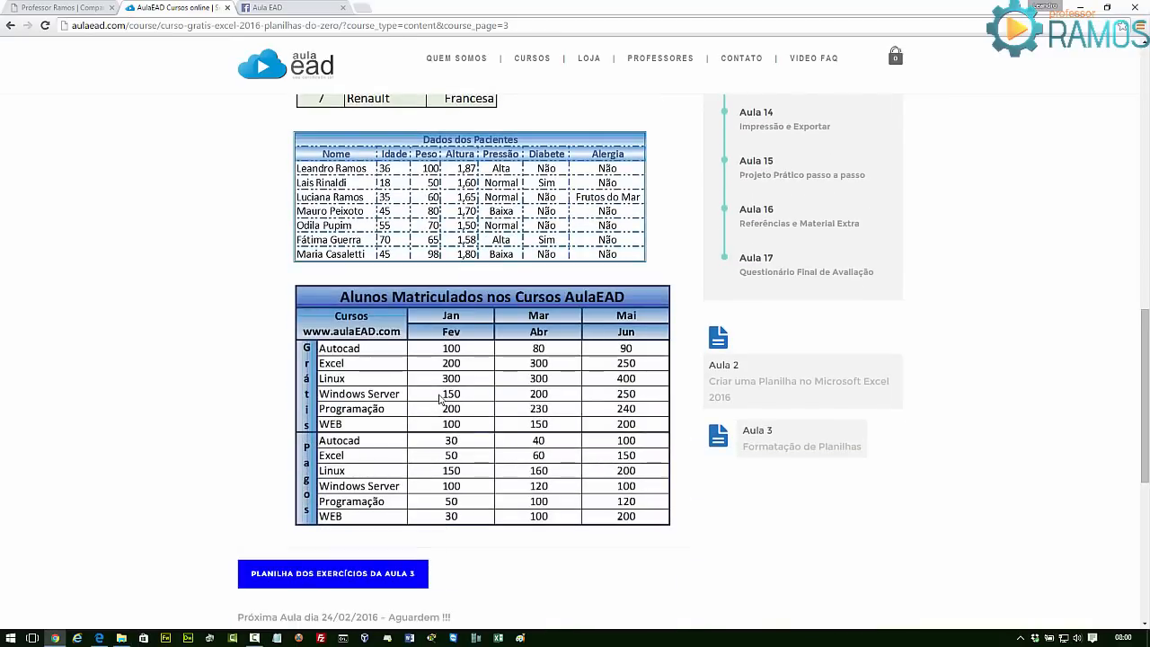
pyautogui.scroll(10, 439, 398)
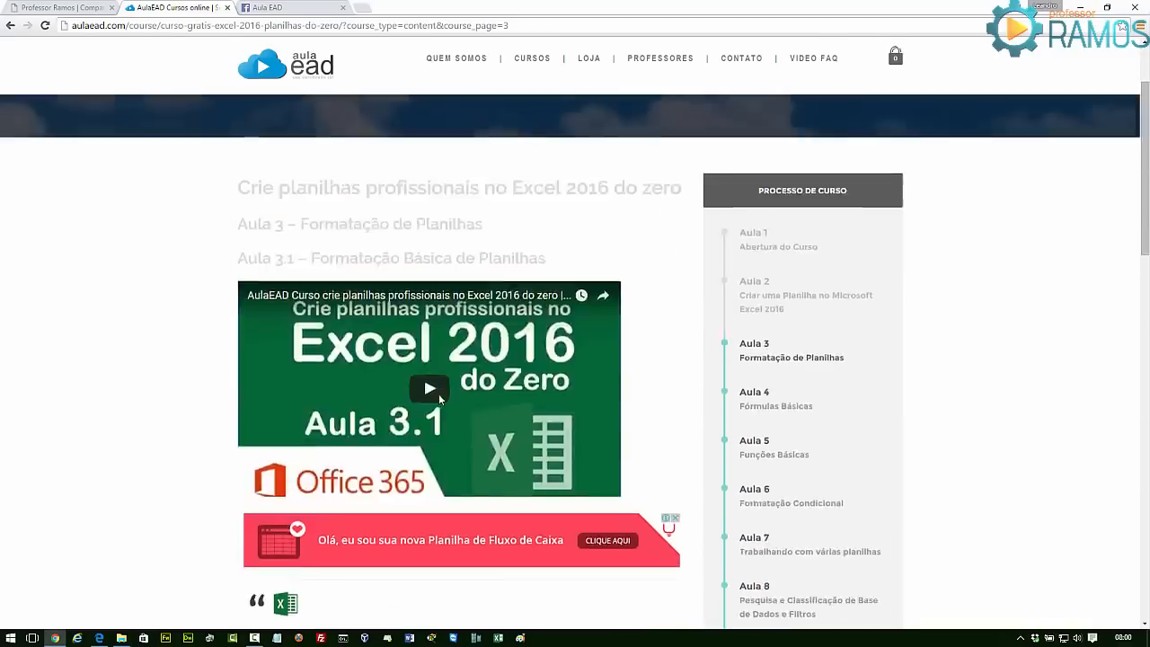
pyautogui.scroll(-1, 440, 398)
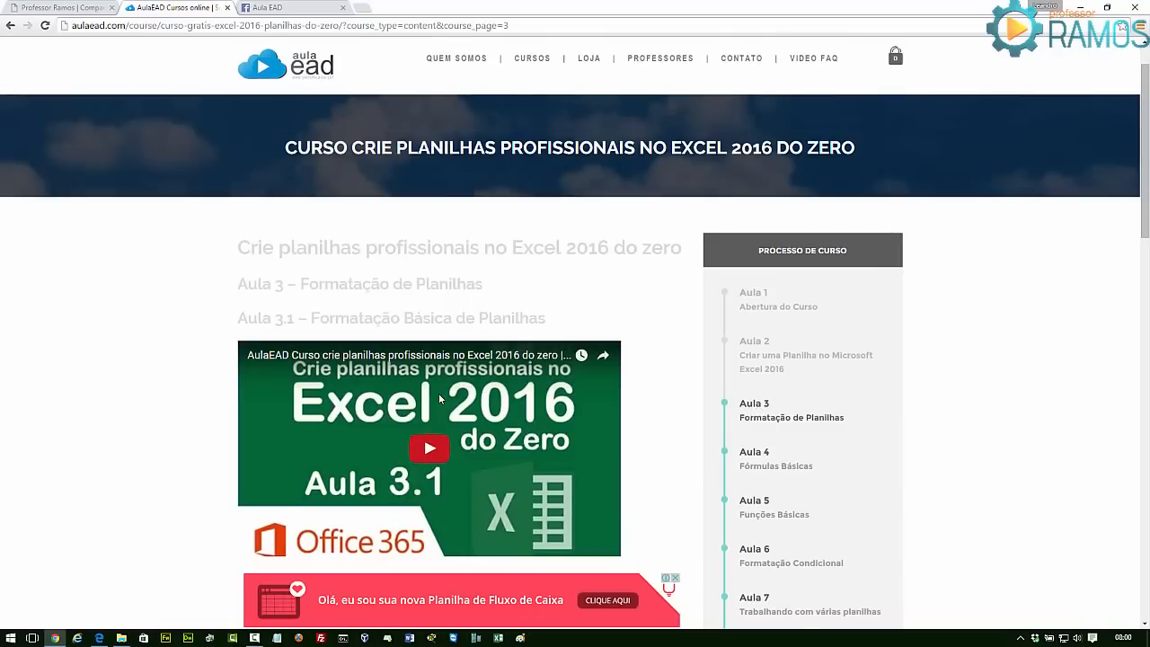
# - Minimize the browser, start Excel and open the workbook AulaEAD_Excel_Cap2.xlsx from the Área de Trabalho folder
pyautogui.click(1079, 7)
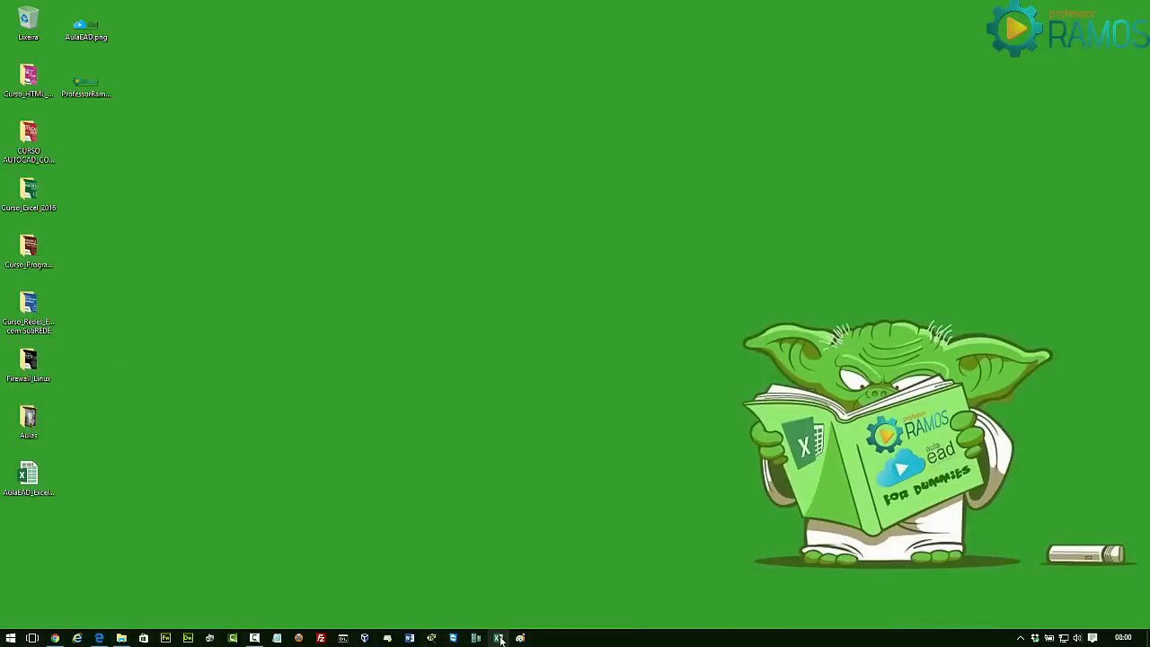
pyautogui.click(499, 638)
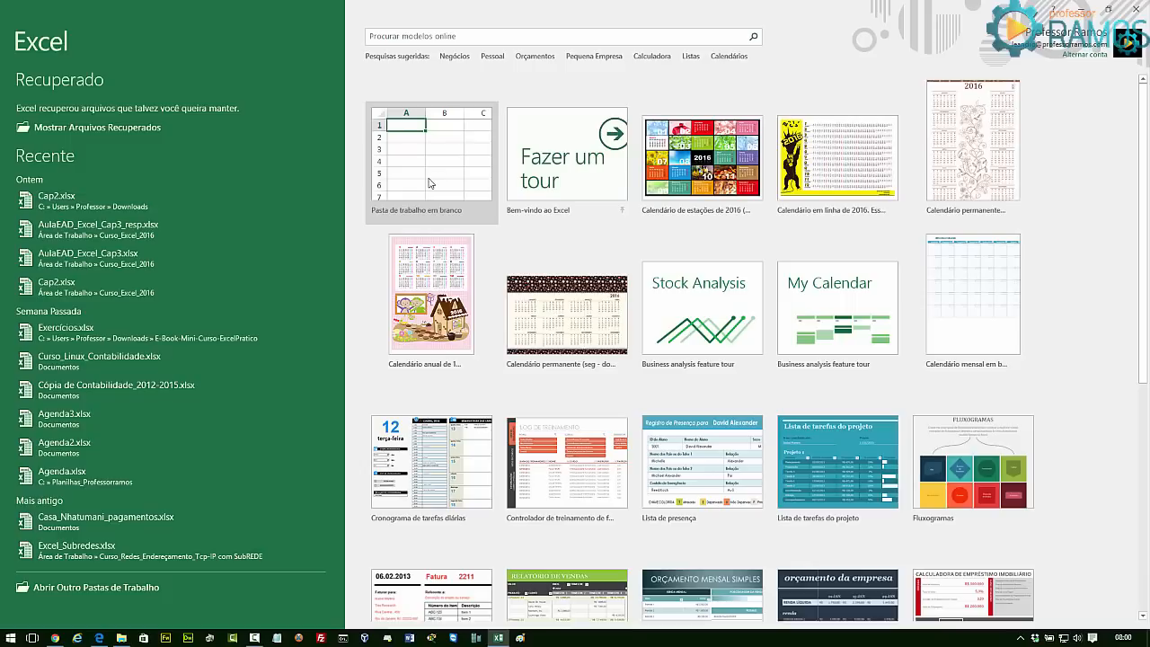
pyautogui.click(105, 596)
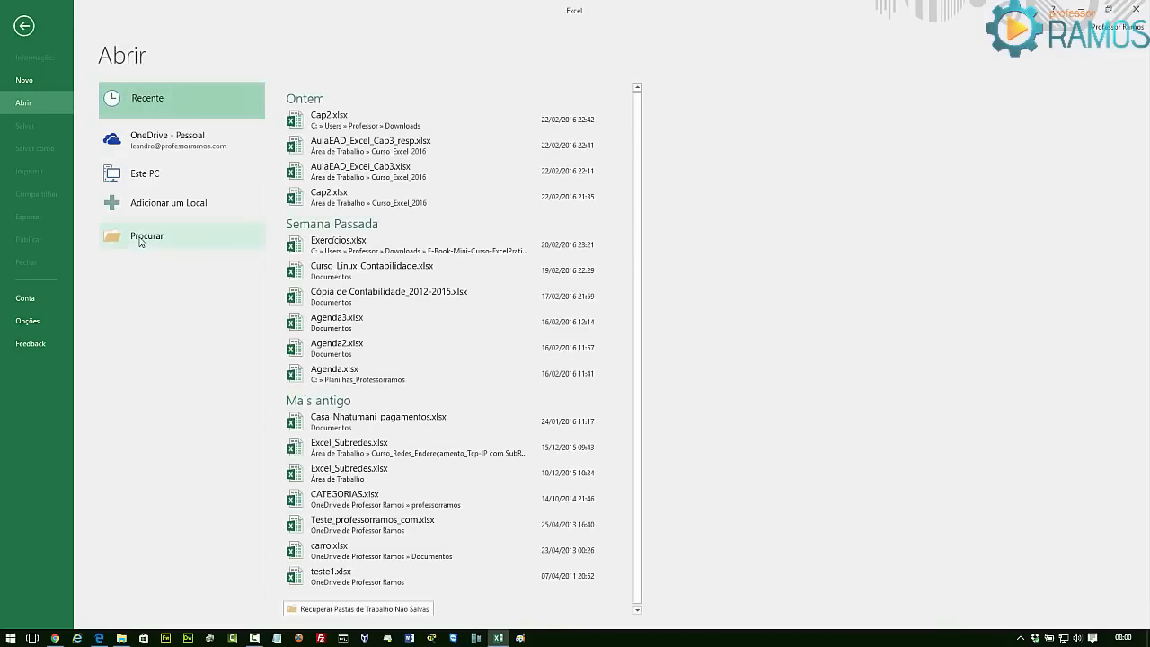
pyautogui.click(139, 239)
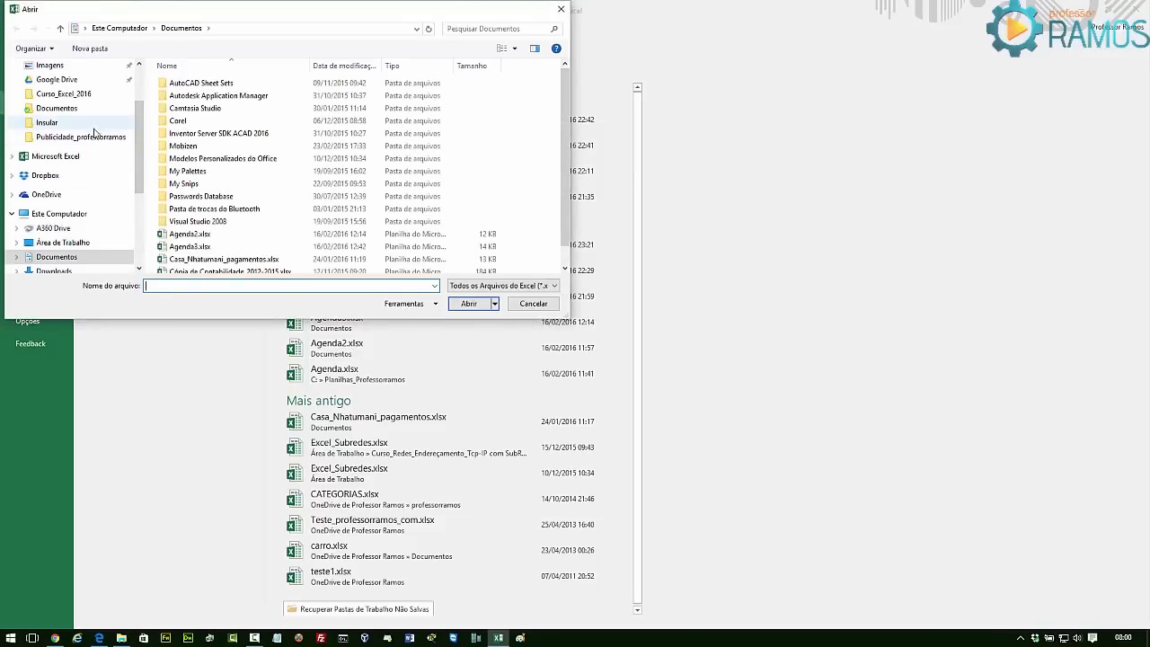
pyautogui.click(77, 246)
pyautogui.click(171, 205)
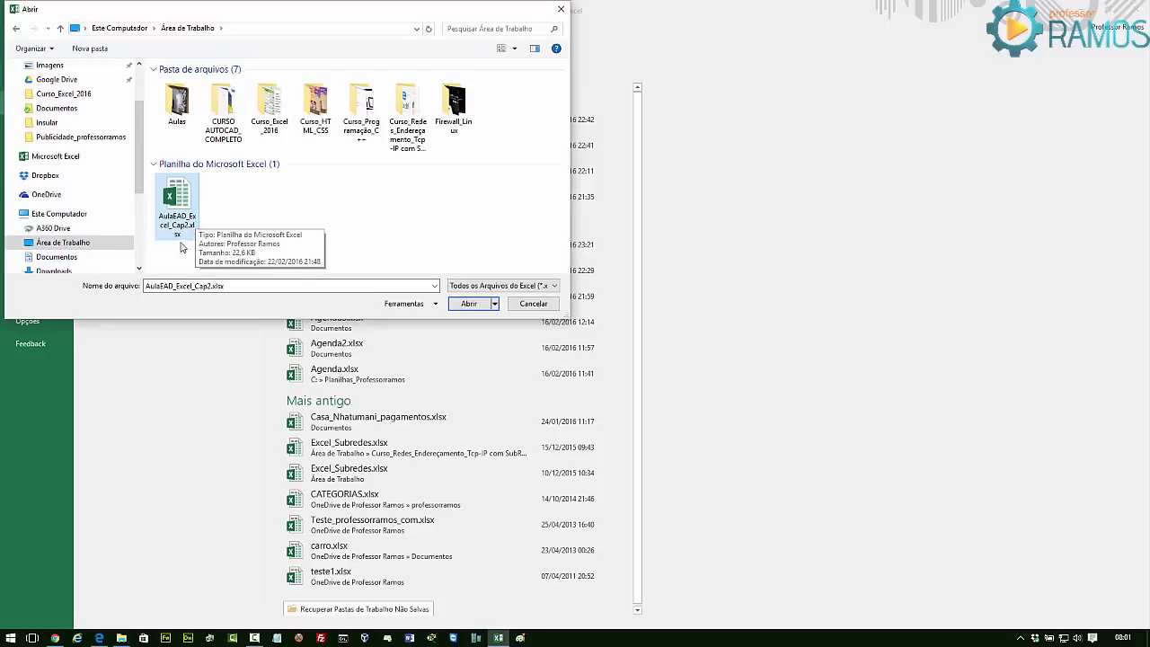
pyautogui.click(459, 306)
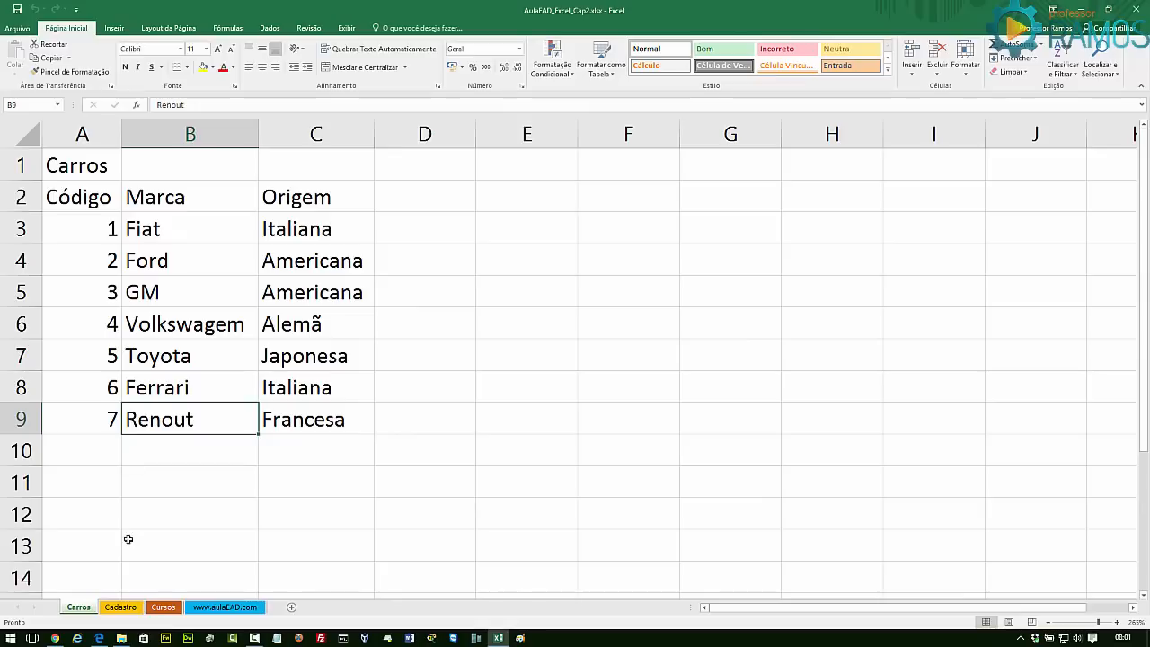
pyautogui.click(121, 608)
pyautogui.click(162, 607)
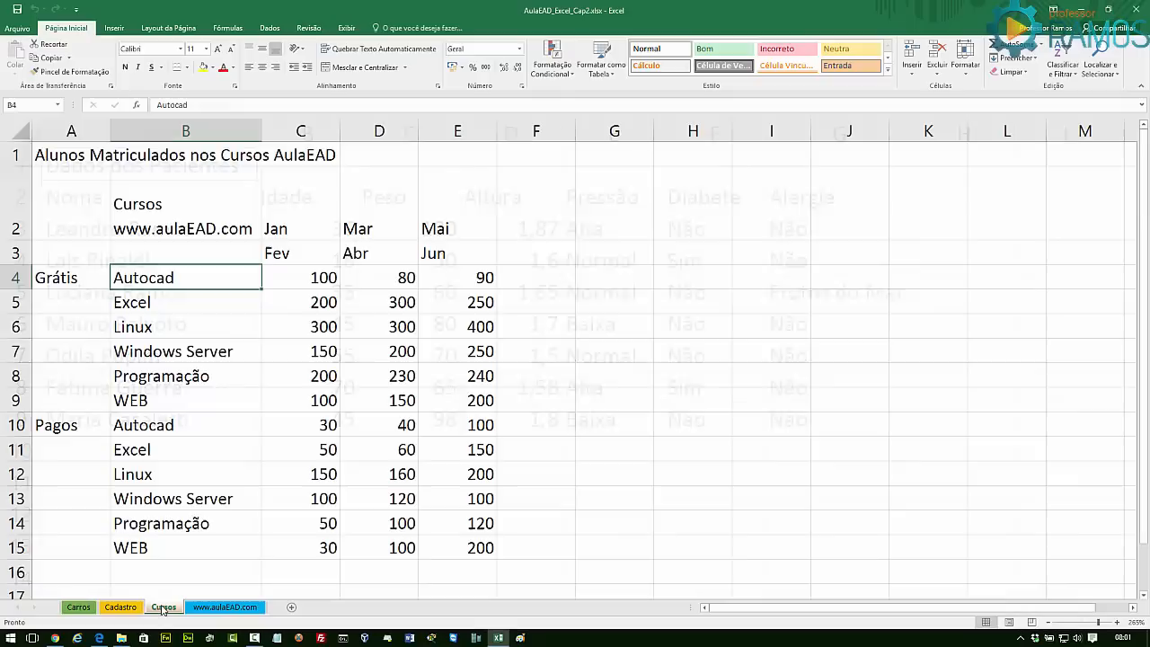
pyautogui.click(221, 608)
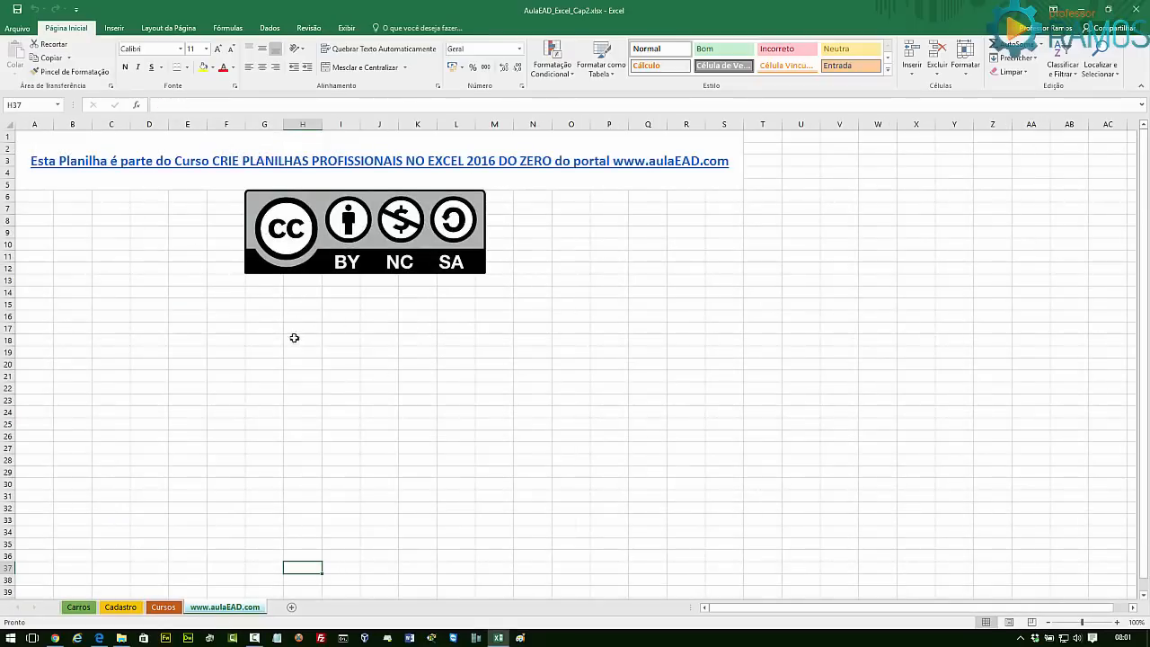
pyautogui.click(88, 608)
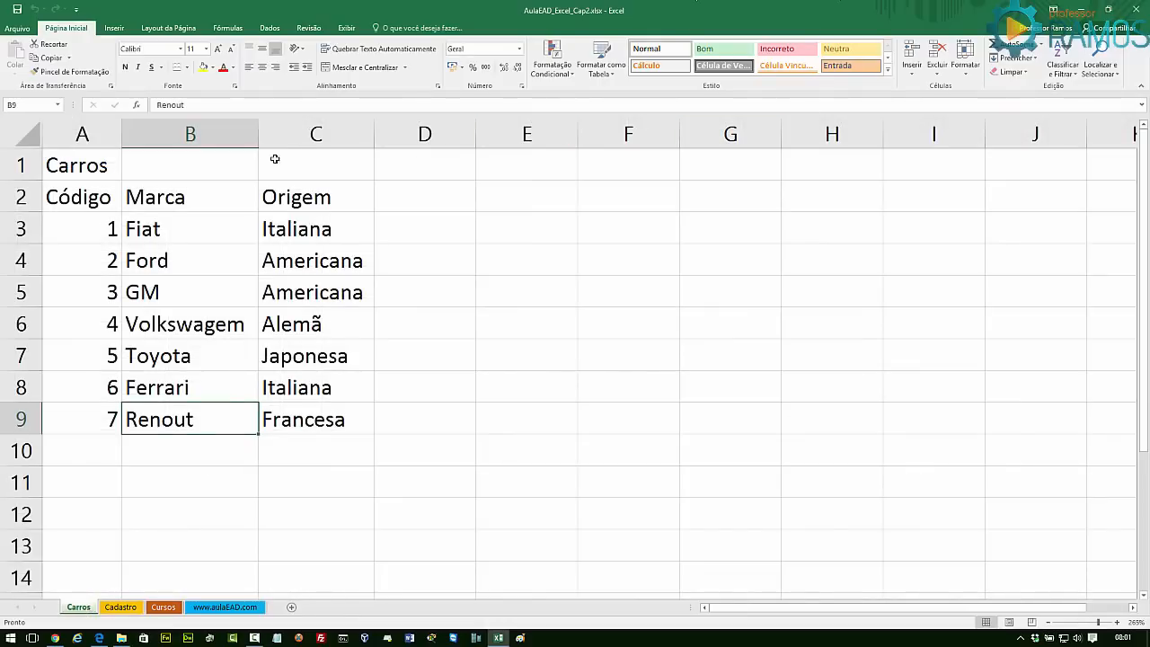
# - Close the workbook and restart Excel with a blank workbook
pyautogui.click(1136, 9)
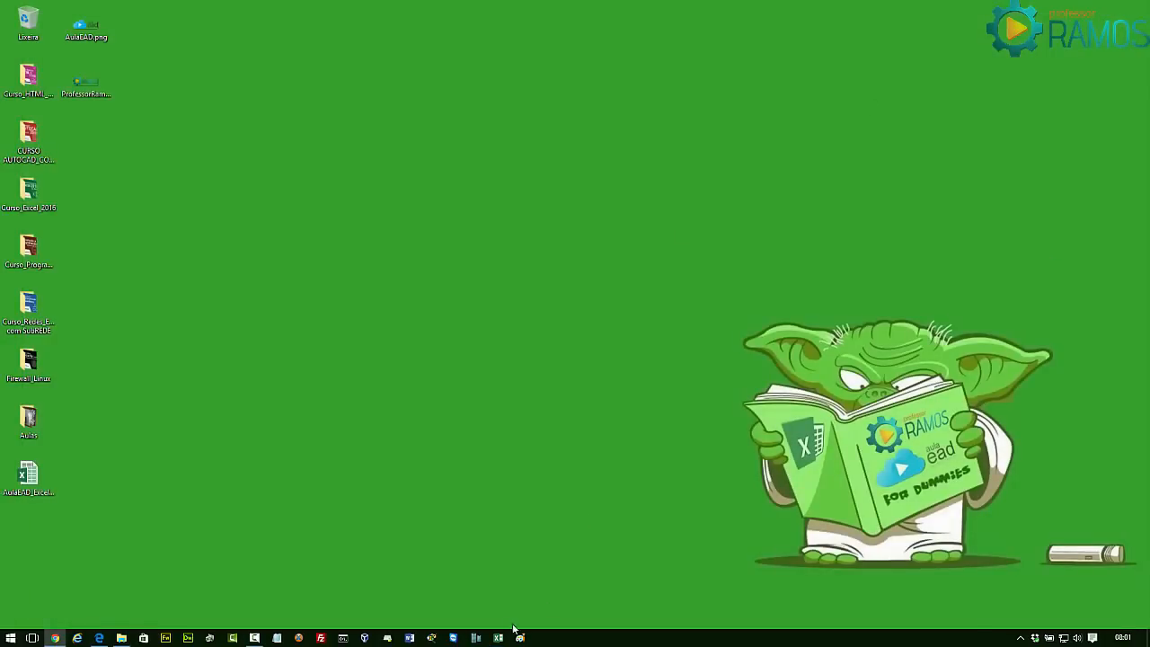
pyautogui.click(499, 637)
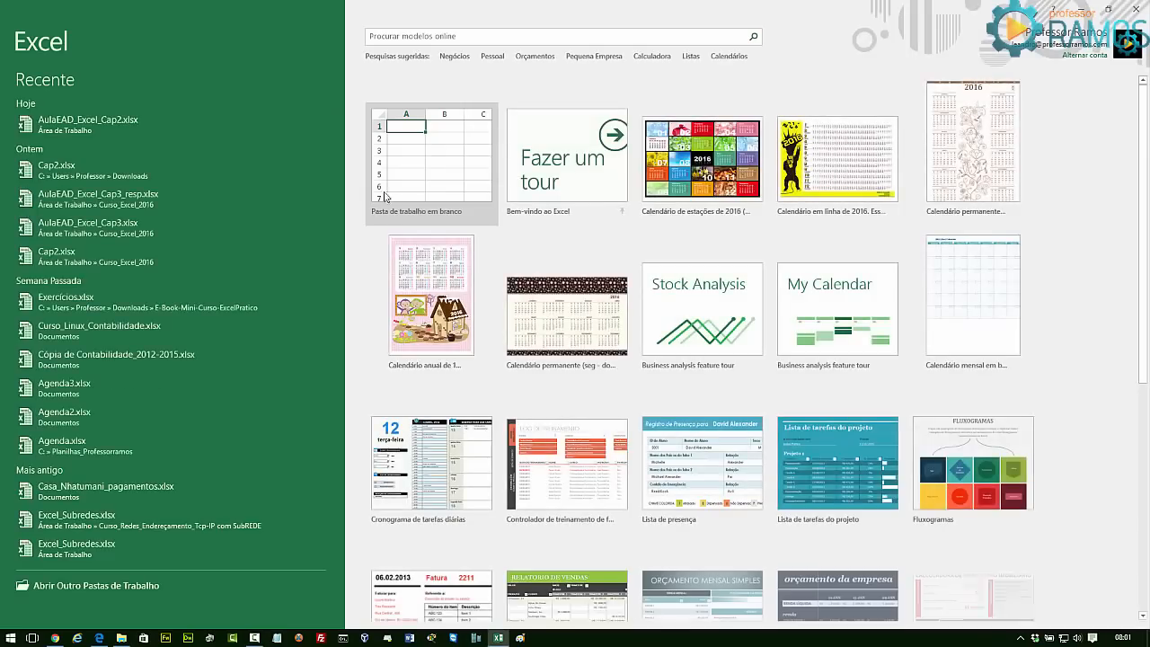
pyautogui.click(384, 196)
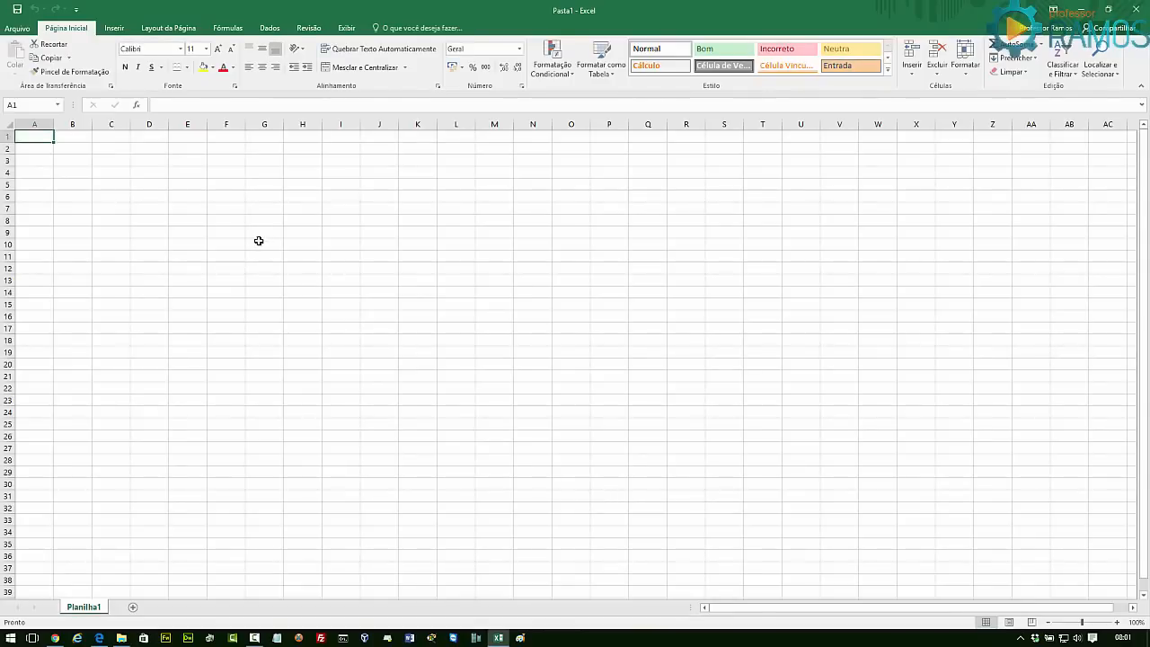
# - Open the workbook AulaEAD_Excel_Cap2.xlsx by browsing to the Área de Trabalho folder
pyautogui.click(17, 28)
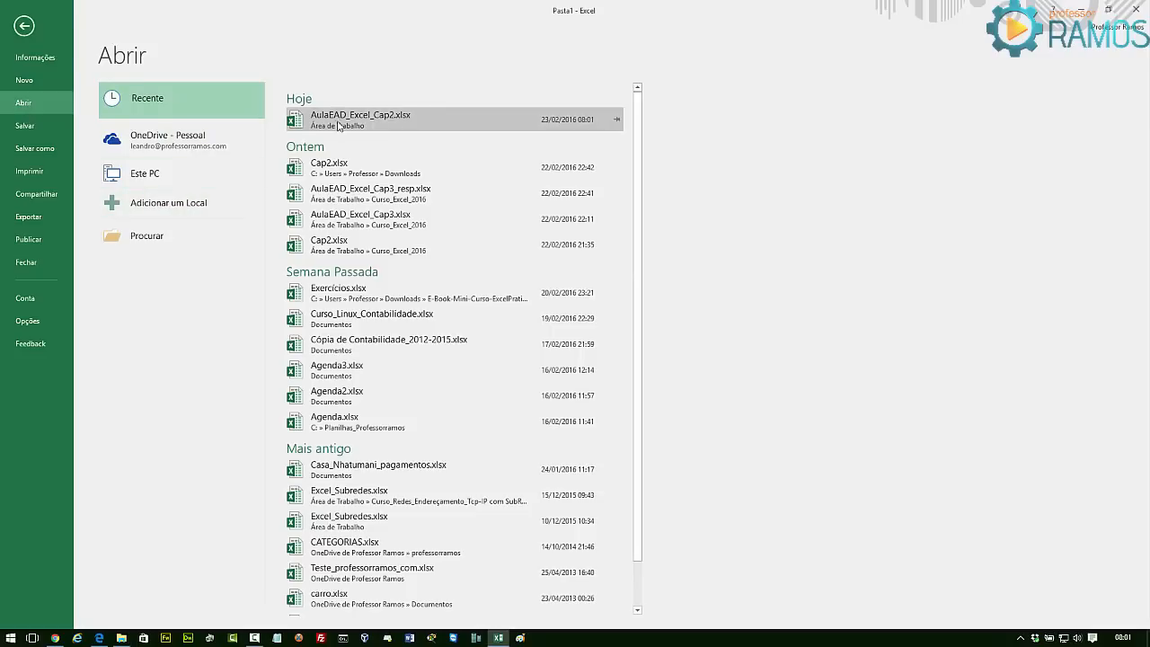
pyautogui.click(383, 126)
pyautogui.click(146, 236)
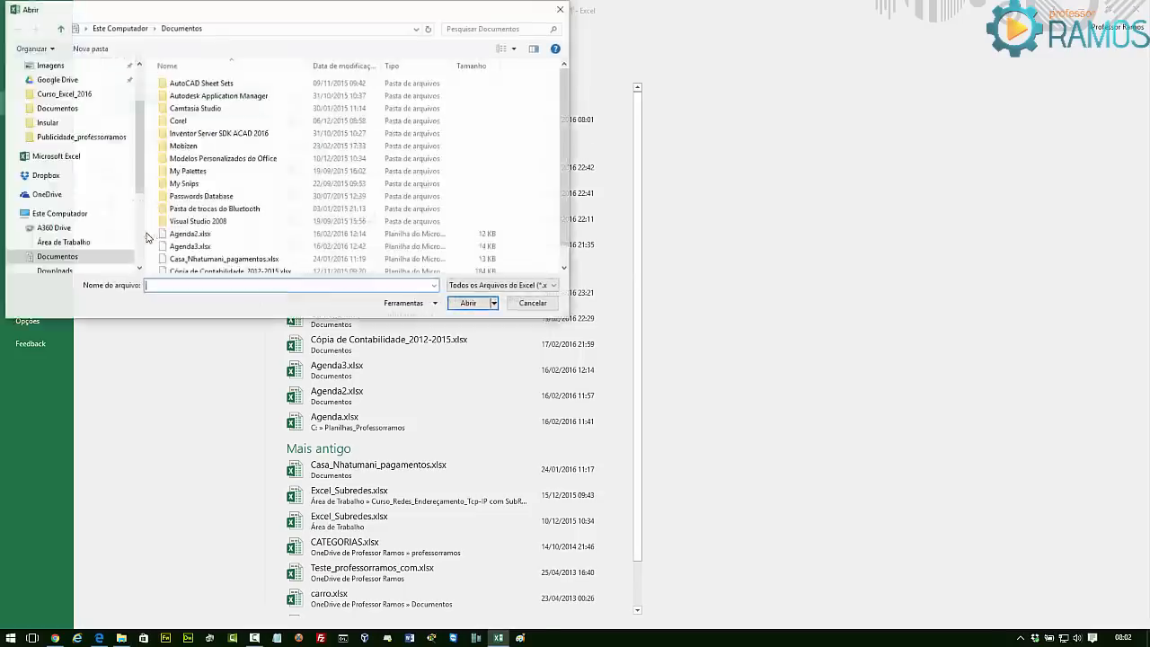
pyautogui.click(63, 243)
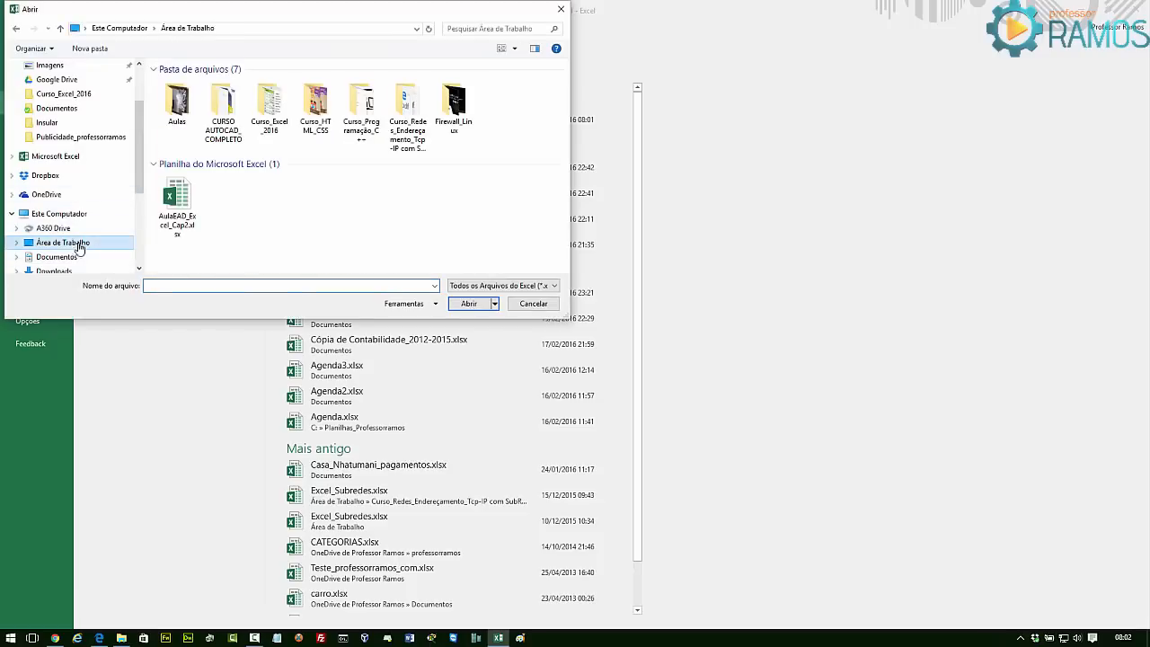
pyautogui.click(176, 205)
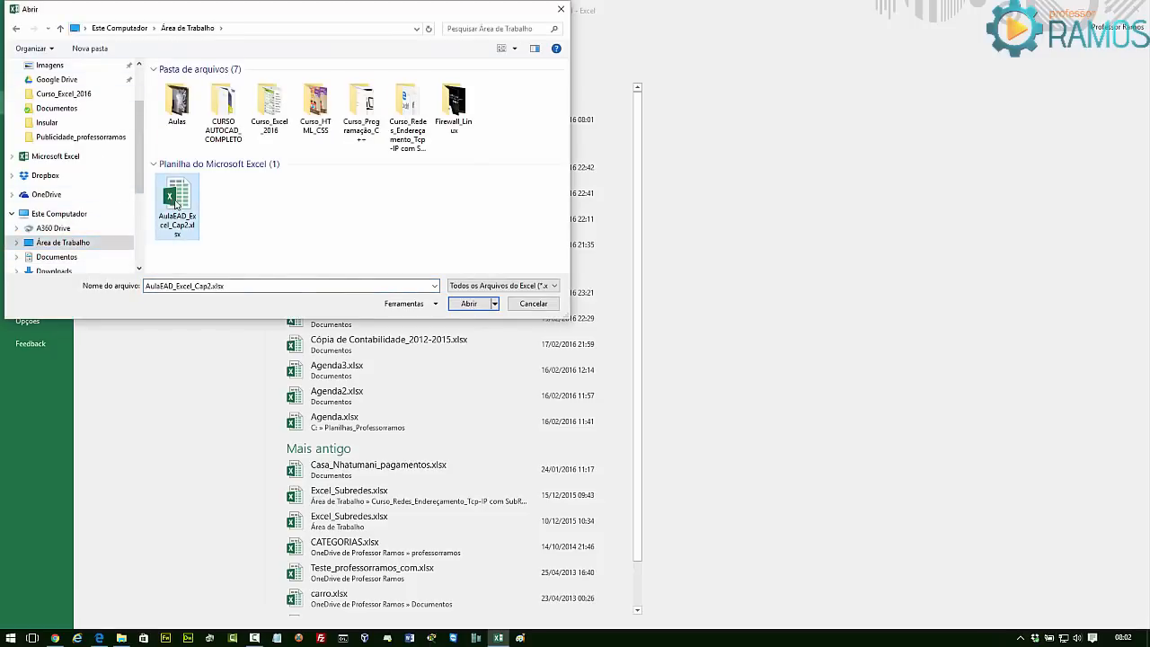
pyautogui.click(469, 303)
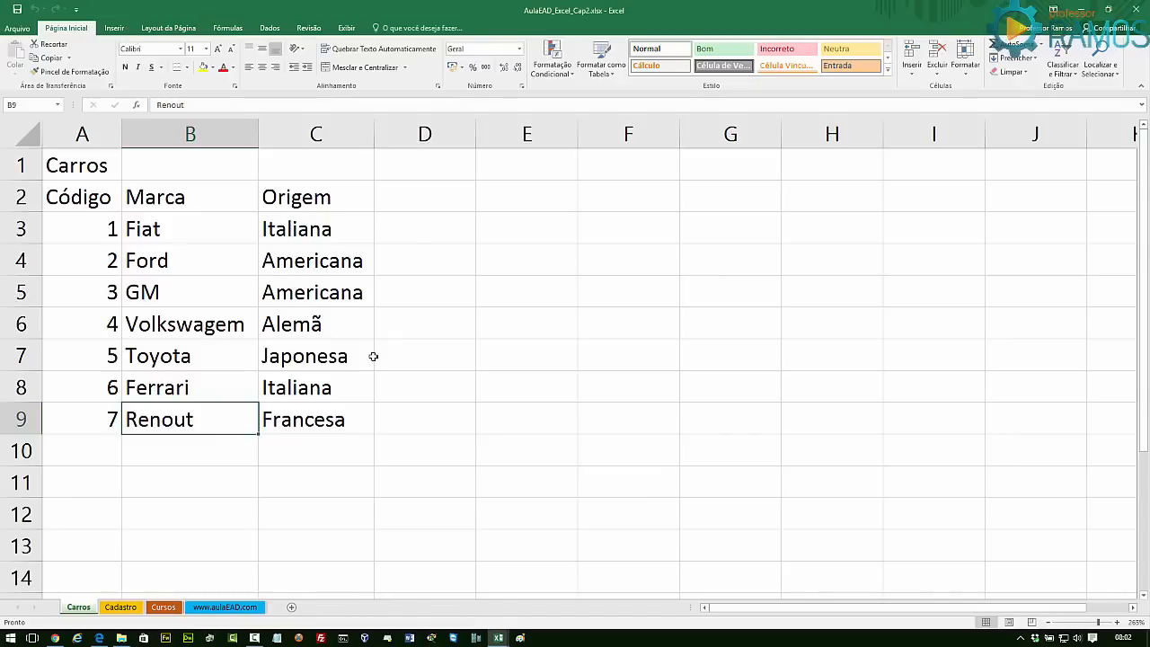
# - Merge and center the Carros title across A1:C1 above the table
pyautogui.click(80, 166)
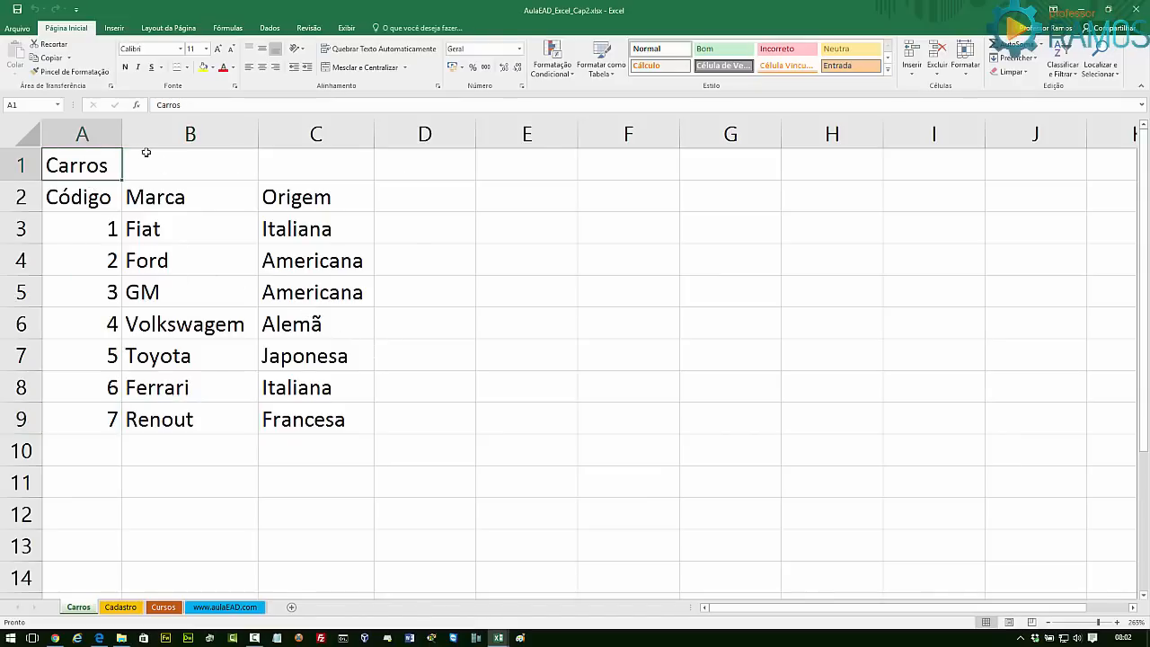
pyautogui.moveTo(77, 166); pyautogui.dragTo(340, 165)
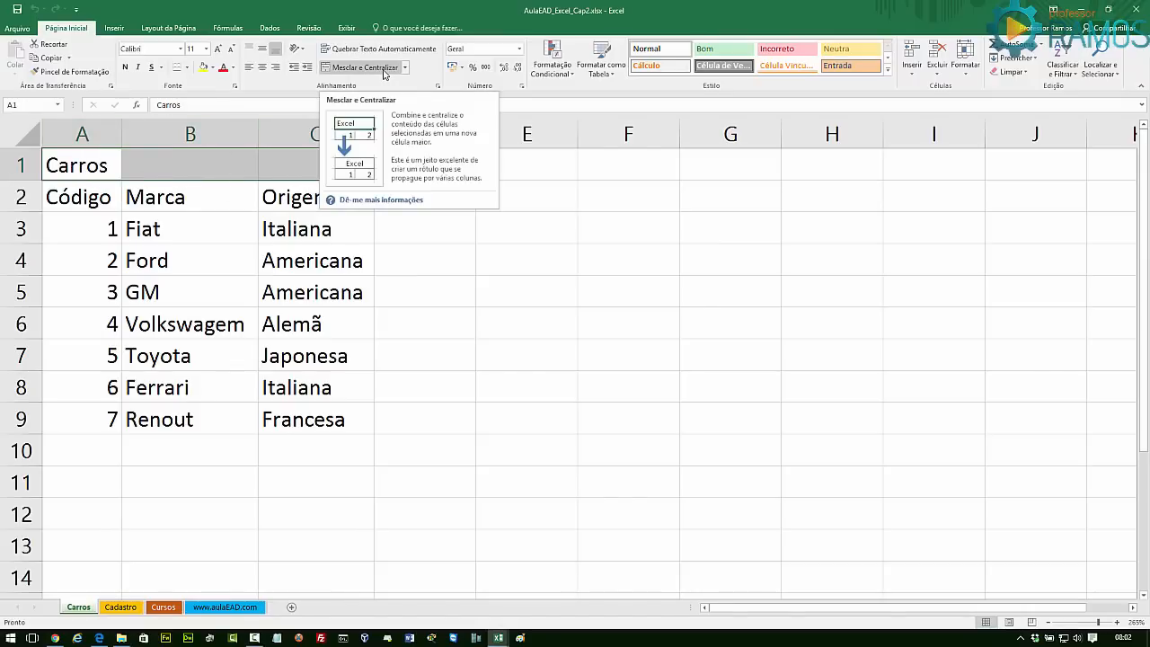
pyautogui.click(383, 68)
pyautogui.click(426, 292)
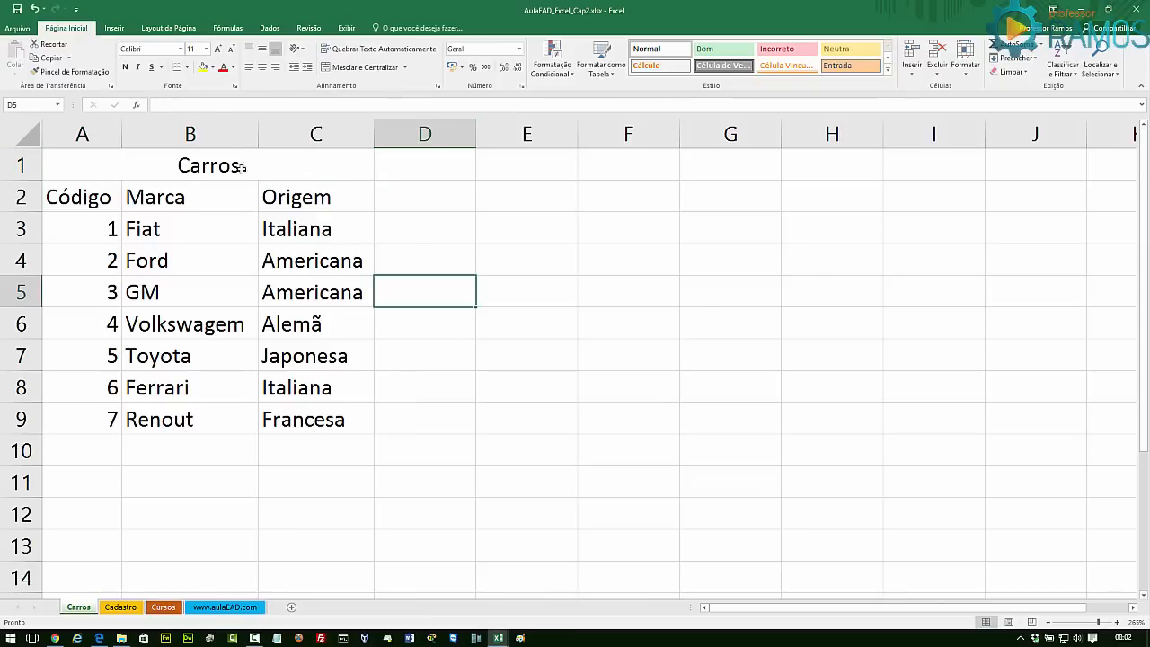
# - Insert an empty column before the Código column
pyautogui.click(92, 134)
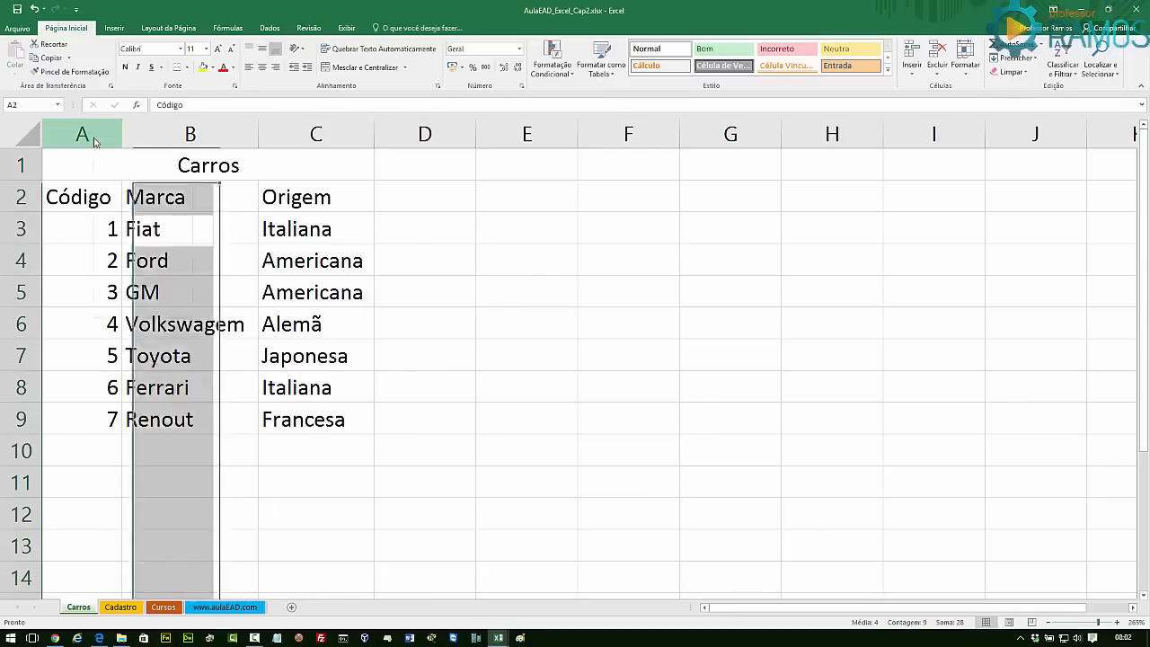
pyautogui.rightClick(97, 140)
pyautogui.click(123, 221)
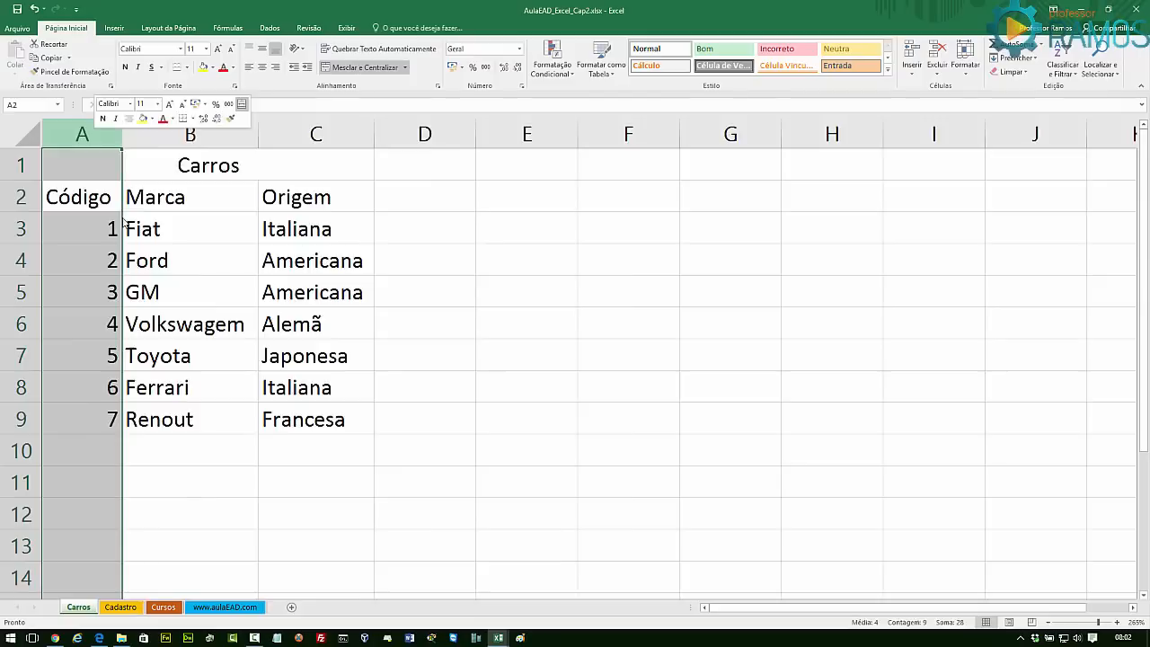
# - Unmerge the Carros title cell and move the title to A1
pyautogui.click(289, 166)
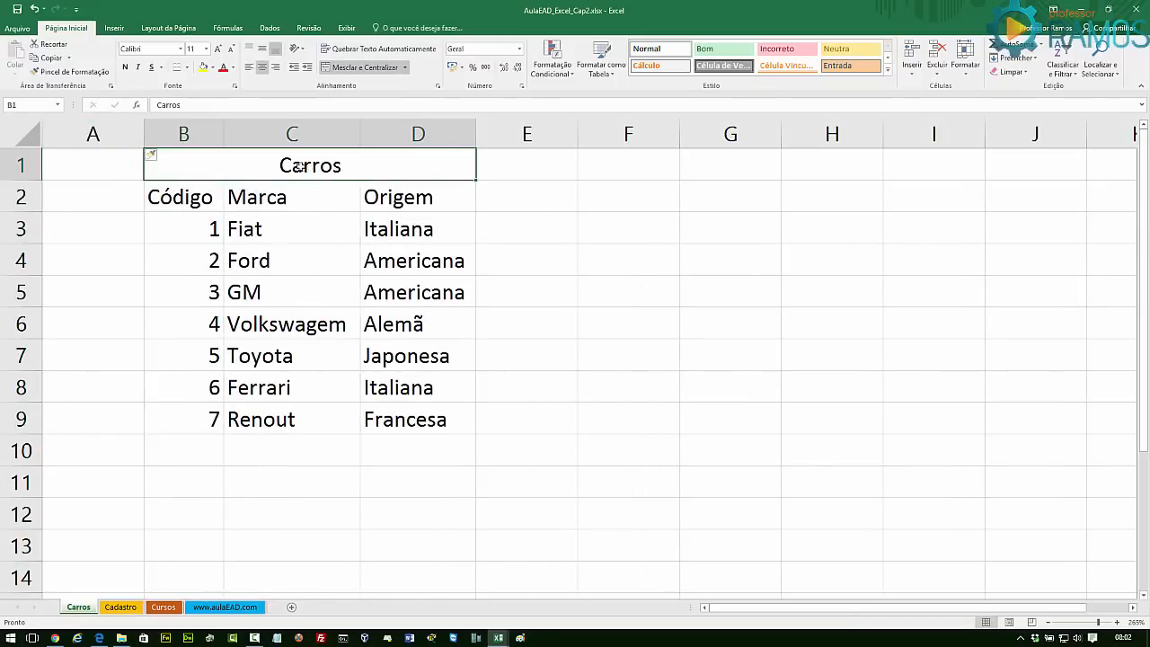
pyautogui.click(364, 66)
pyautogui.press('Down')
pyautogui.press('Down')
pyautogui.click(187, 171)
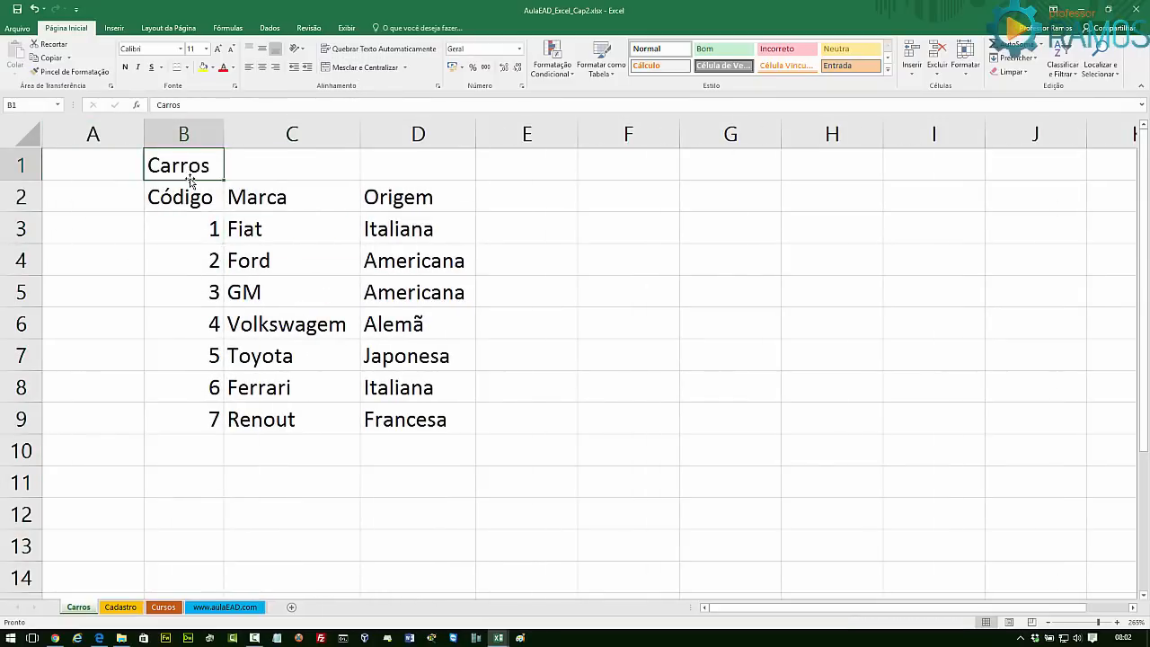
pyautogui.moveTo(191, 180); pyautogui.dragTo(111, 185)
pyautogui.click(107, 225)
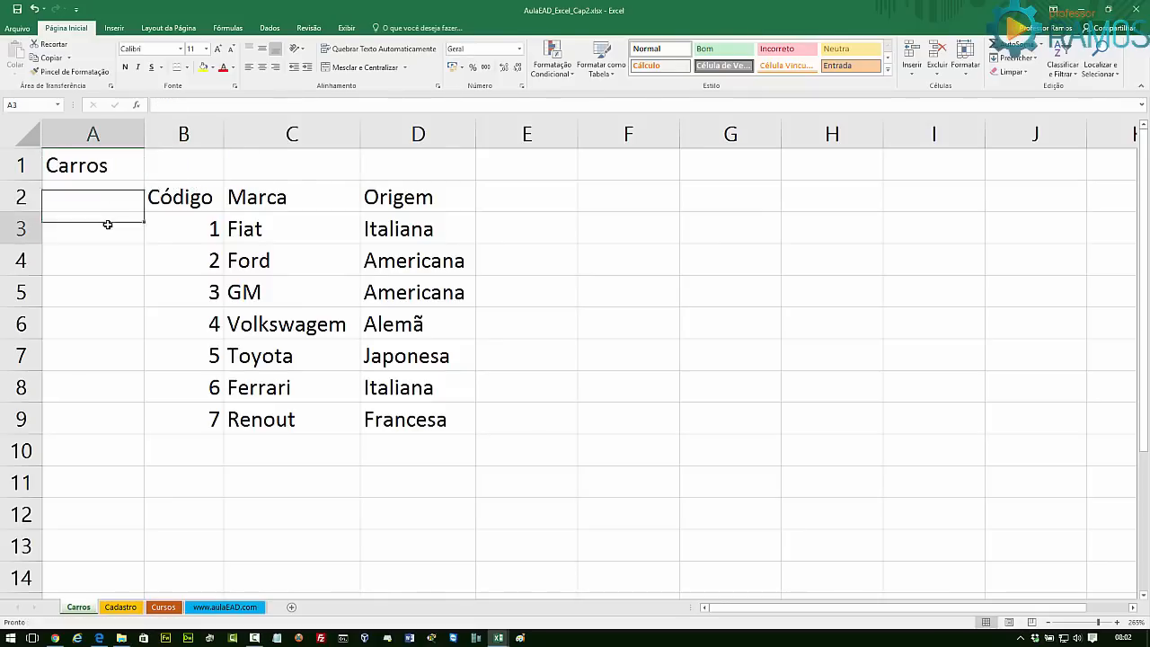
# - Move the Carros title down to A2 and merge and center it over A2:A9
pyautogui.click(82, 166)
pyautogui.moveTo(86, 182); pyautogui.dragTo(96, 412)
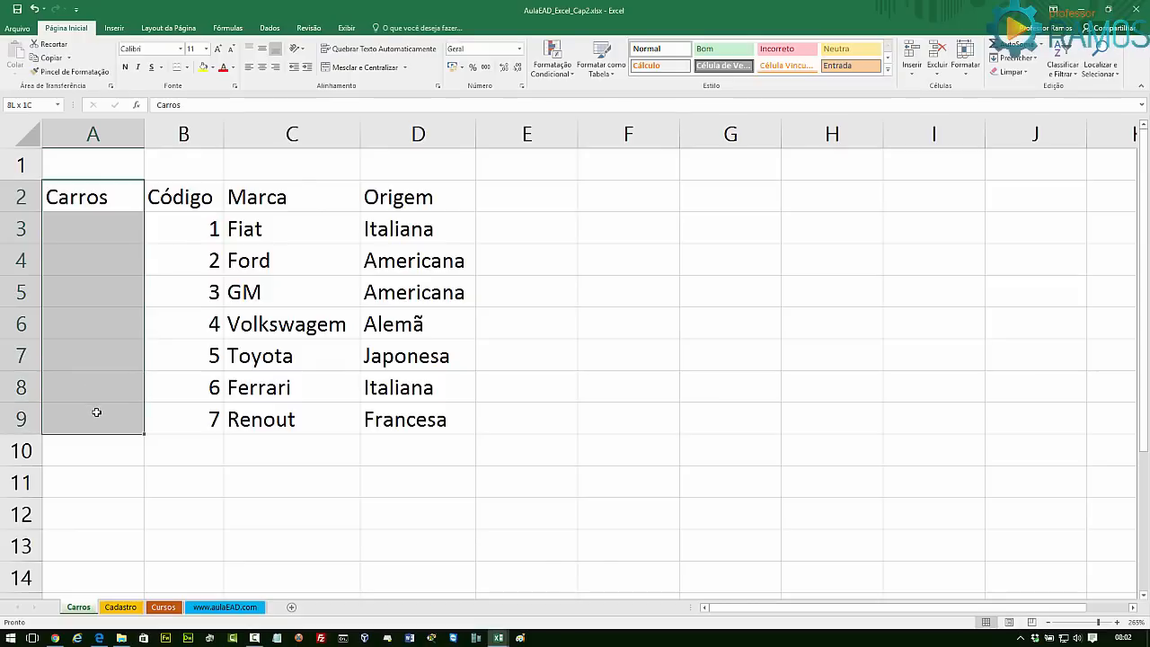
pyautogui.click(341, 68)
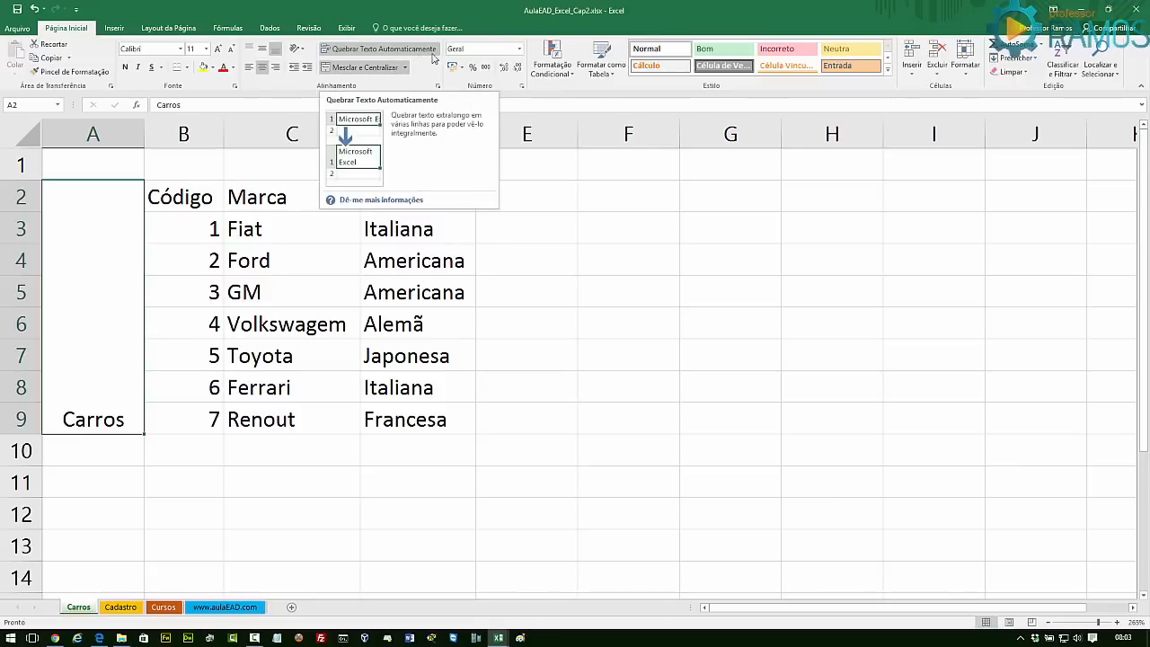
# - Rotate the Carros title text upward and increase its font size to 18
pyautogui.click(301, 50)
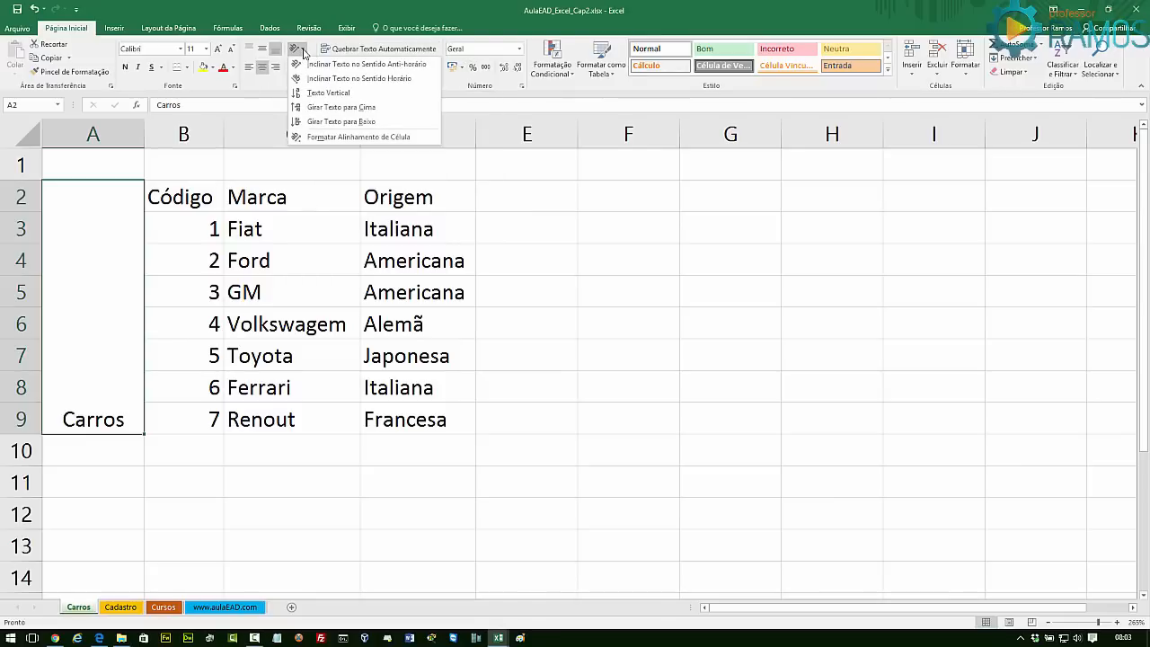
pyautogui.click(324, 110)
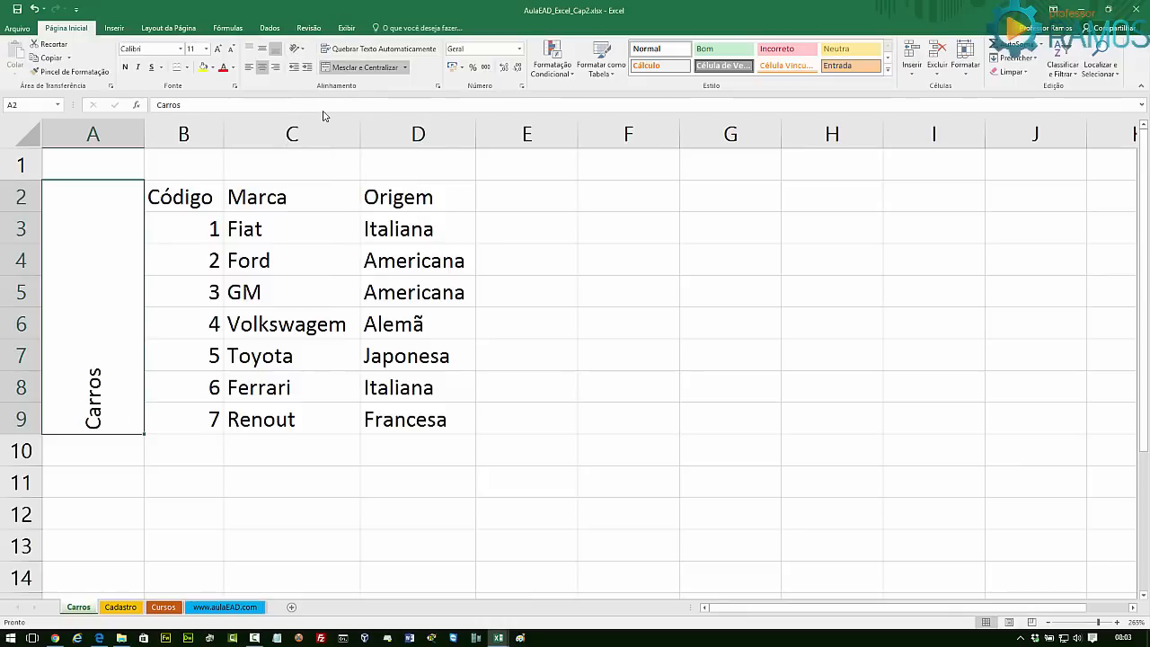
pyautogui.click(217, 50)
pyautogui.click(218, 50)
pyautogui.click(218, 49)
pyautogui.click(218, 49)
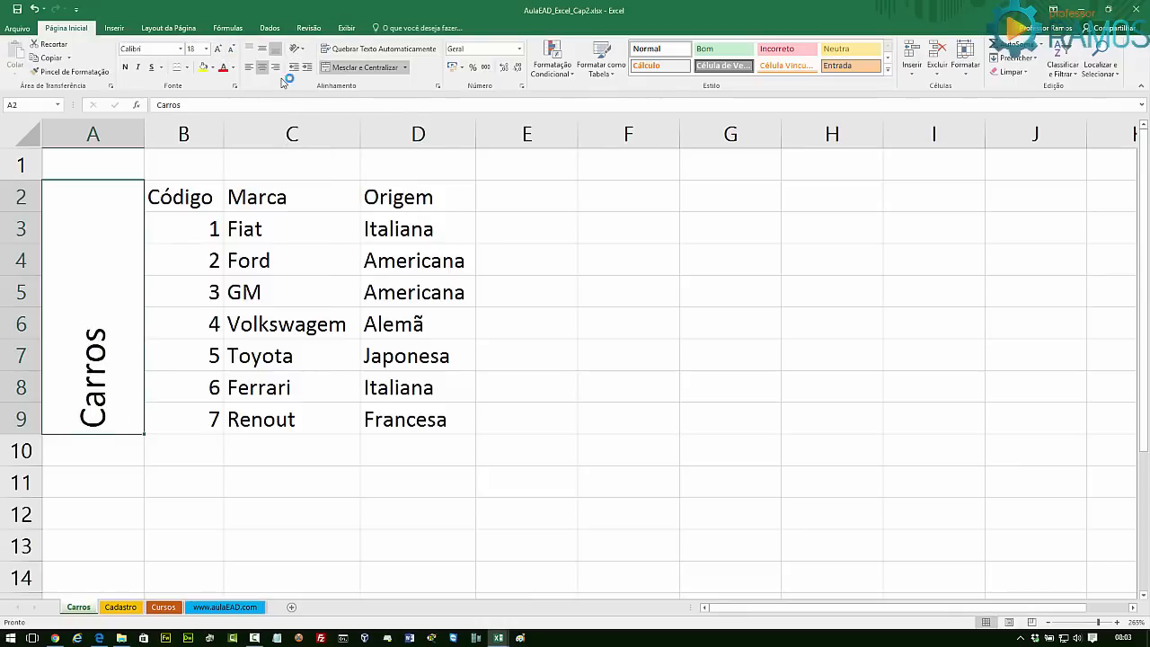
# - Align the Carros title to the vertical middle of its merged cell and narrow column A to fit it
pyautogui.click(262, 50)
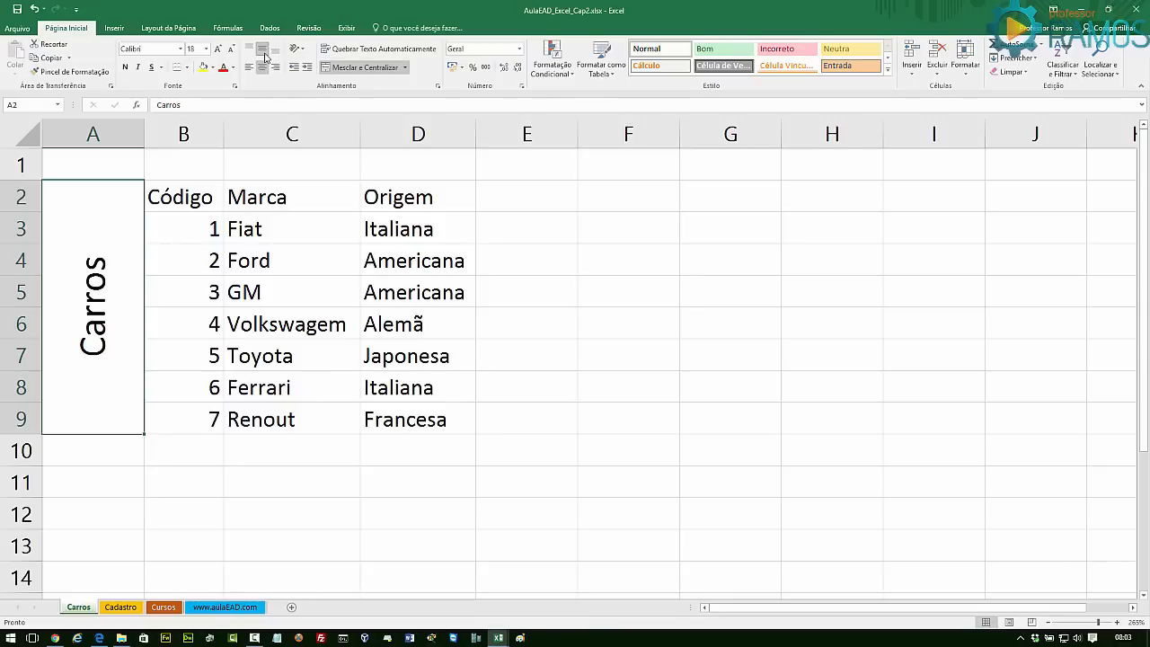
pyautogui.doubleClick(143, 124)
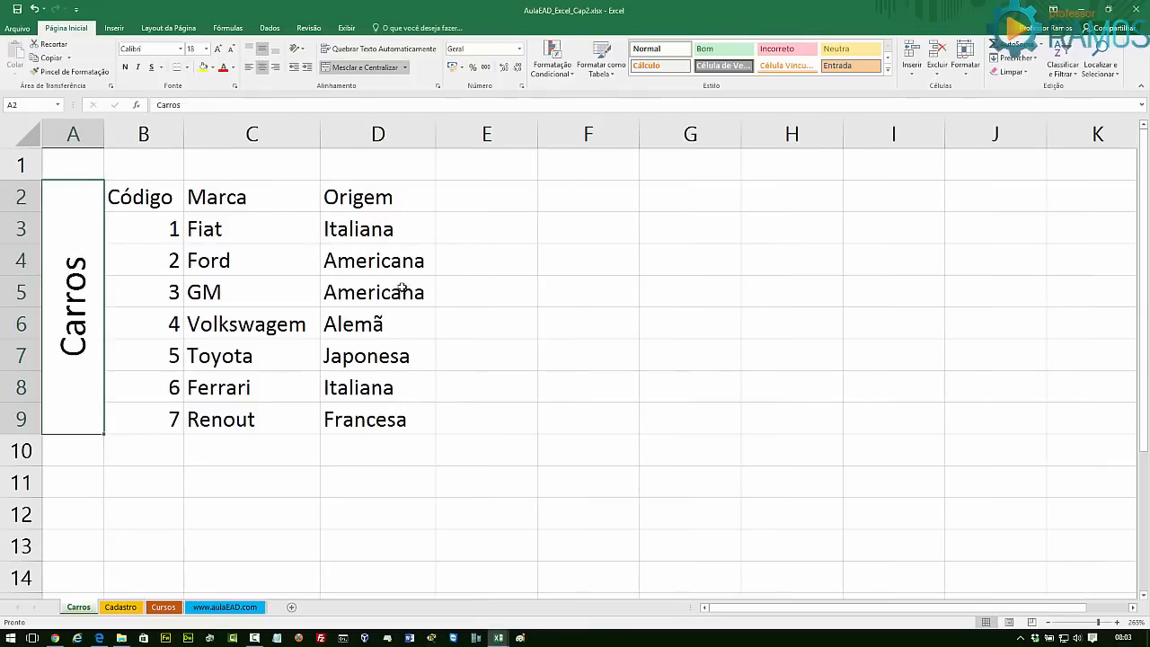
pyautogui.click(575, 340)
pyautogui.click(70, 196)
pyautogui.click(242, 512)
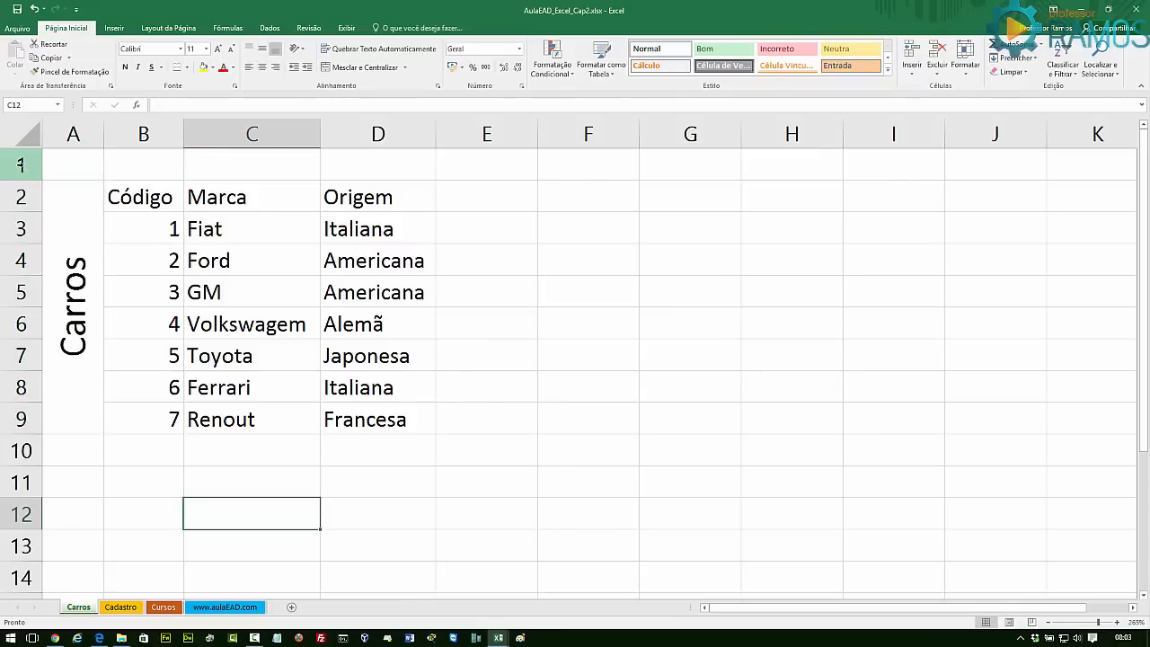
# - Delete the empty row 1 above the cars table
pyautogui.click(21, 164)
pyautogui.rightClick(21, 164)
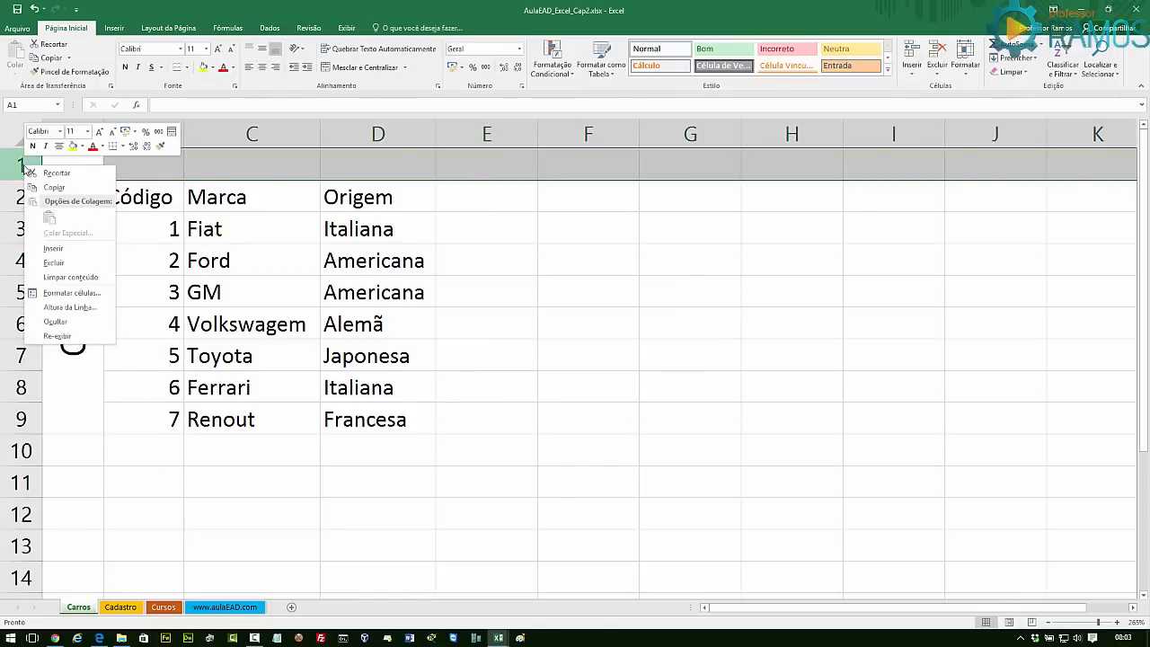
pyautogui.click(56, 263)
pyautogui.click(793, 400)
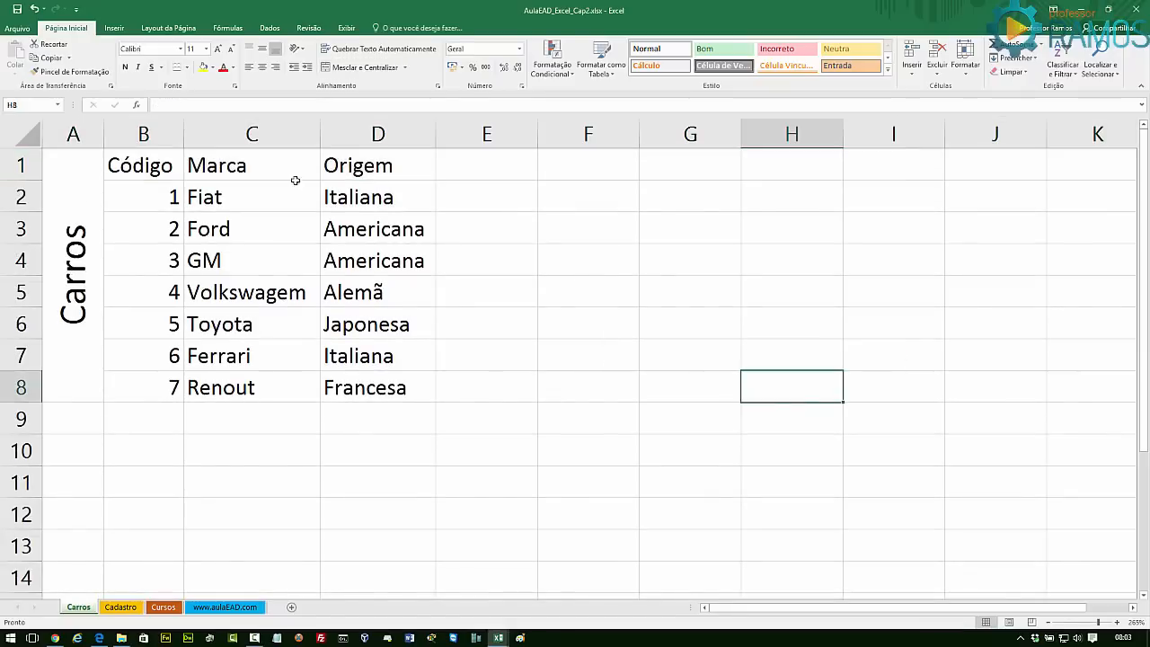
# - Center the Código, Marca and Origem headers in B1:D1 and left-align the code numbers in B2:B8
pyautogui.moveTo(162, 165); pyautogui.dragTo(336, 165)
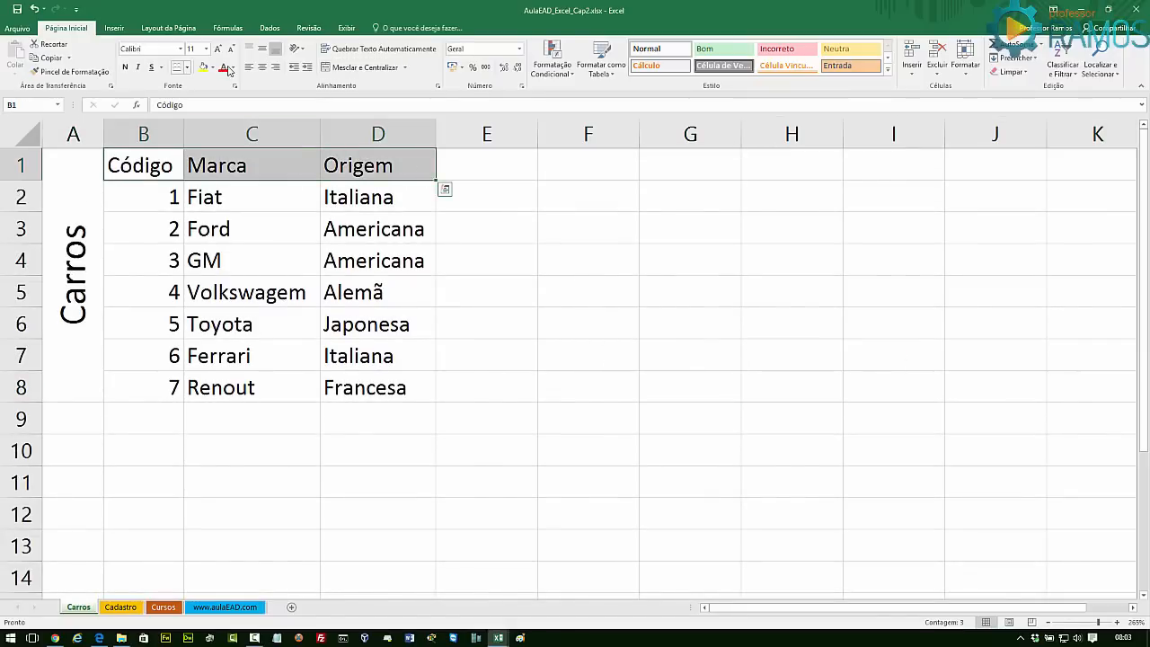
pyautogui.click(264, 69)
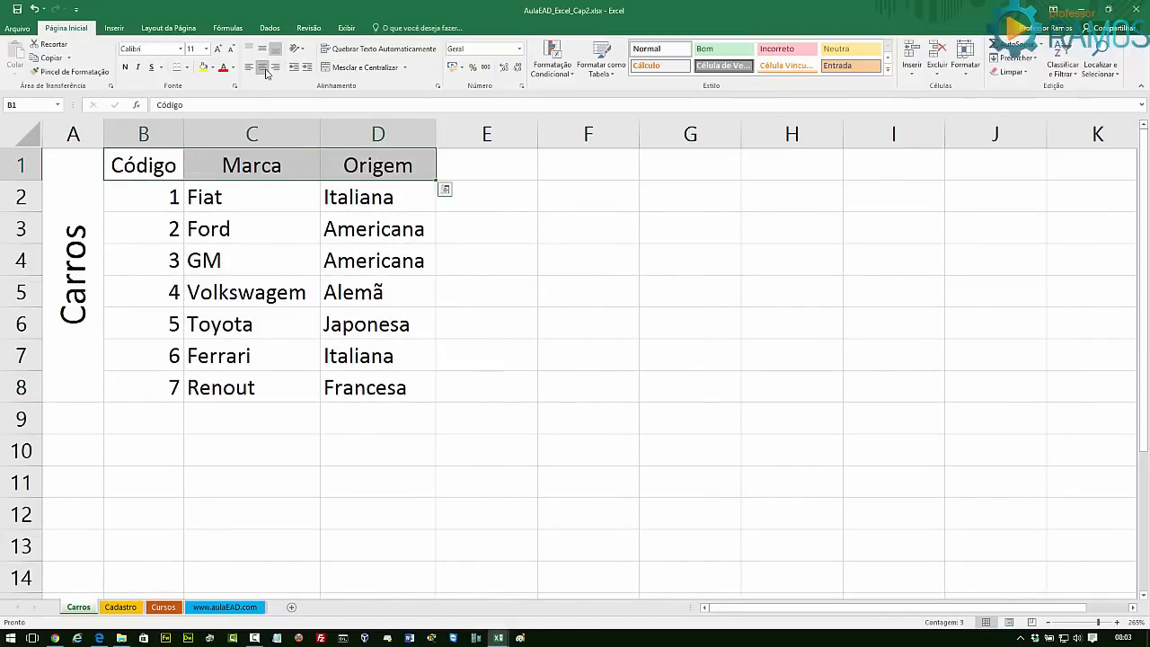
pyautogui.click(669, 348)
pyautogui.moveTo(171, 196); pyautogui.dragTo(166, 387)
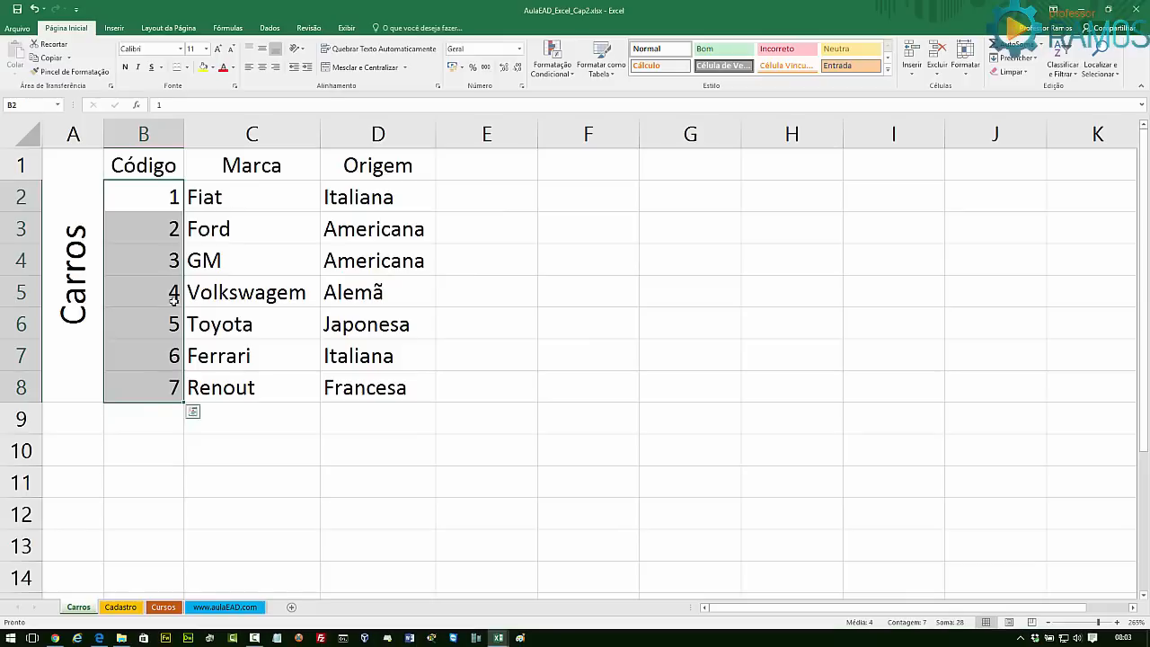
pyautogui.click(249, 69)
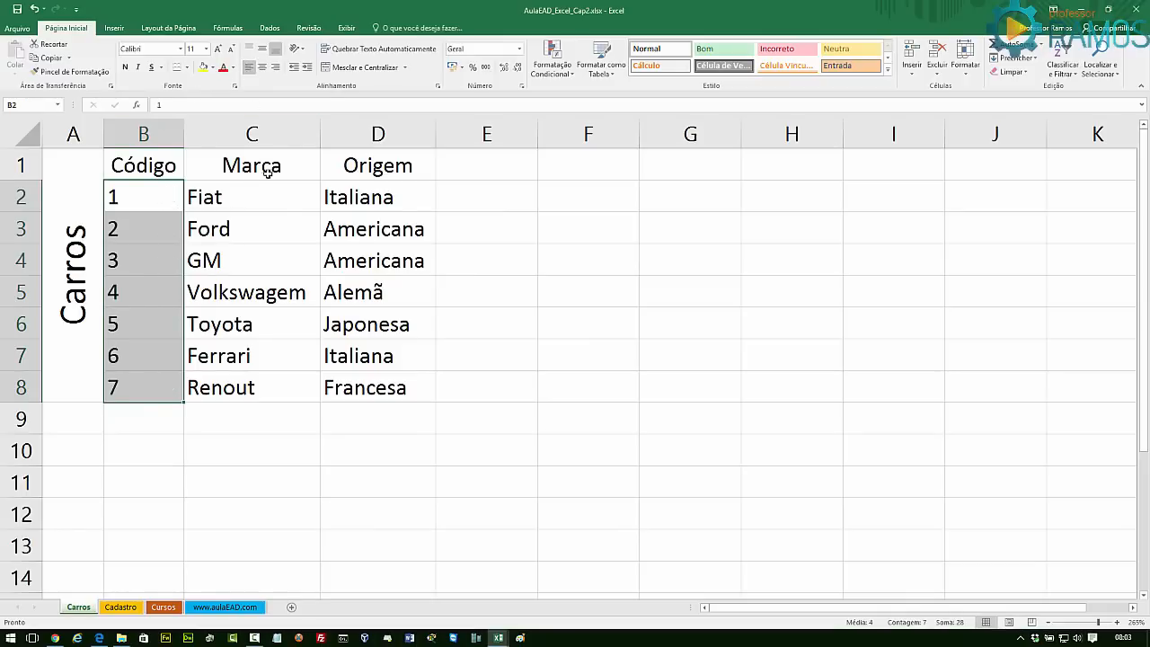
# - Apply all borders to the cars table in A1:D8
pyautogui.moveTo(87, 167); pyautogui.dragTo(333, 264)
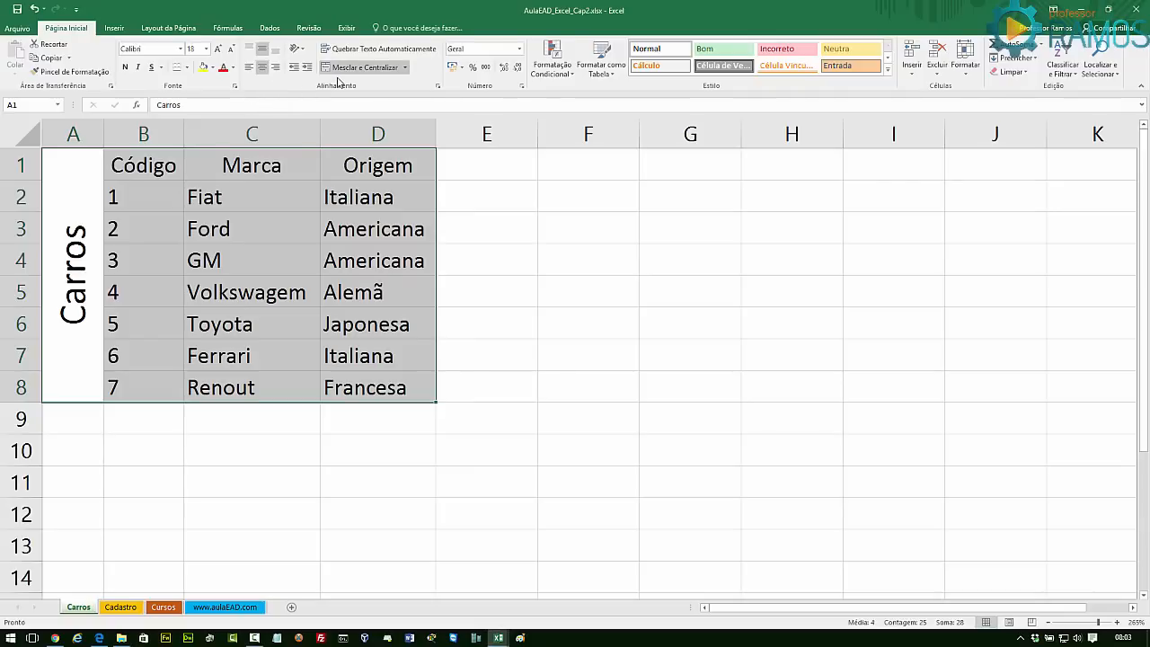
pyautogui.click(187, 67)
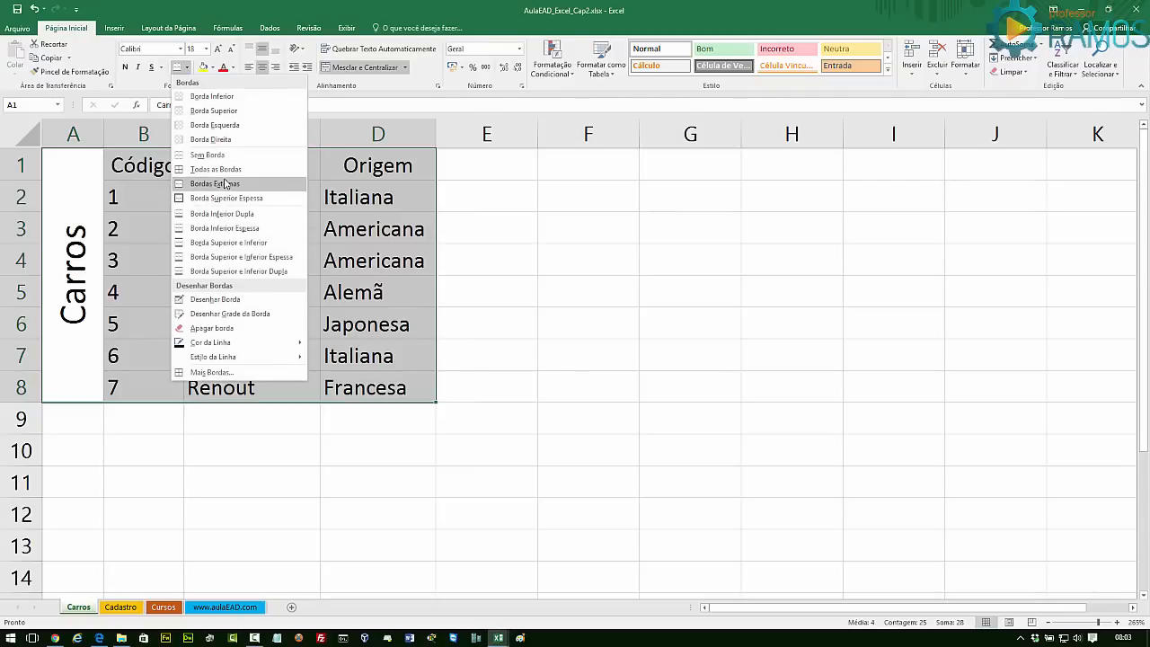
pyautogui.click(228, 170)
pyautogui.click(588, 343)
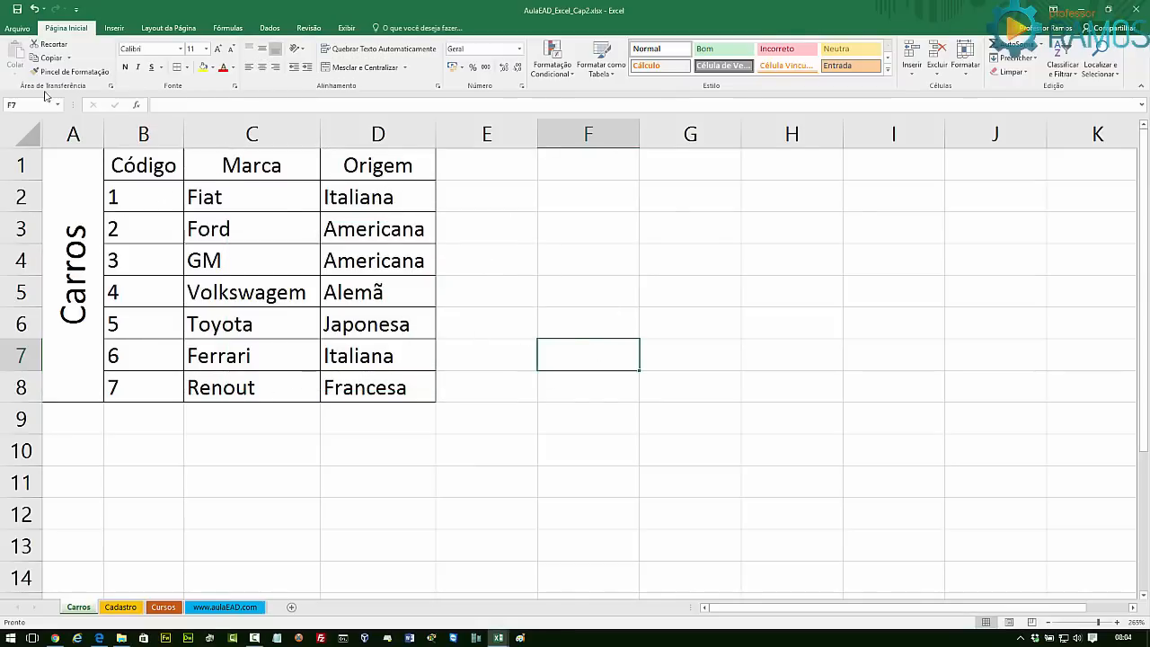
# - Check the cars table with its borders in the print preview and return to the sheet
pyautogui.click(18, 28)
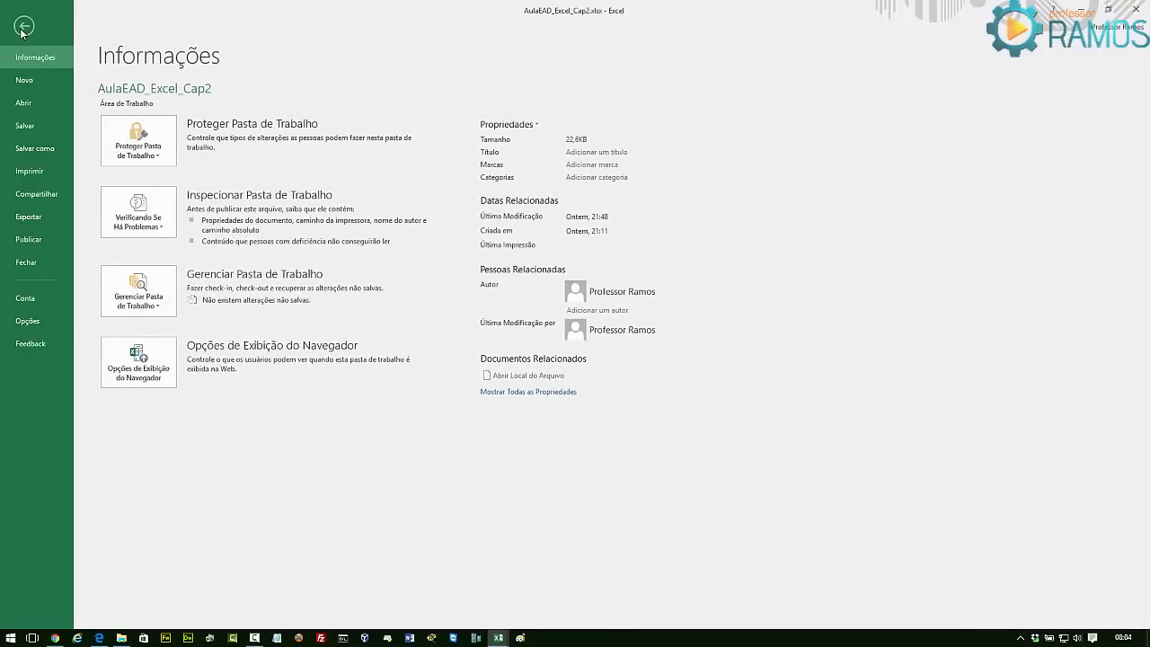
pyautogui.click(41, 170)
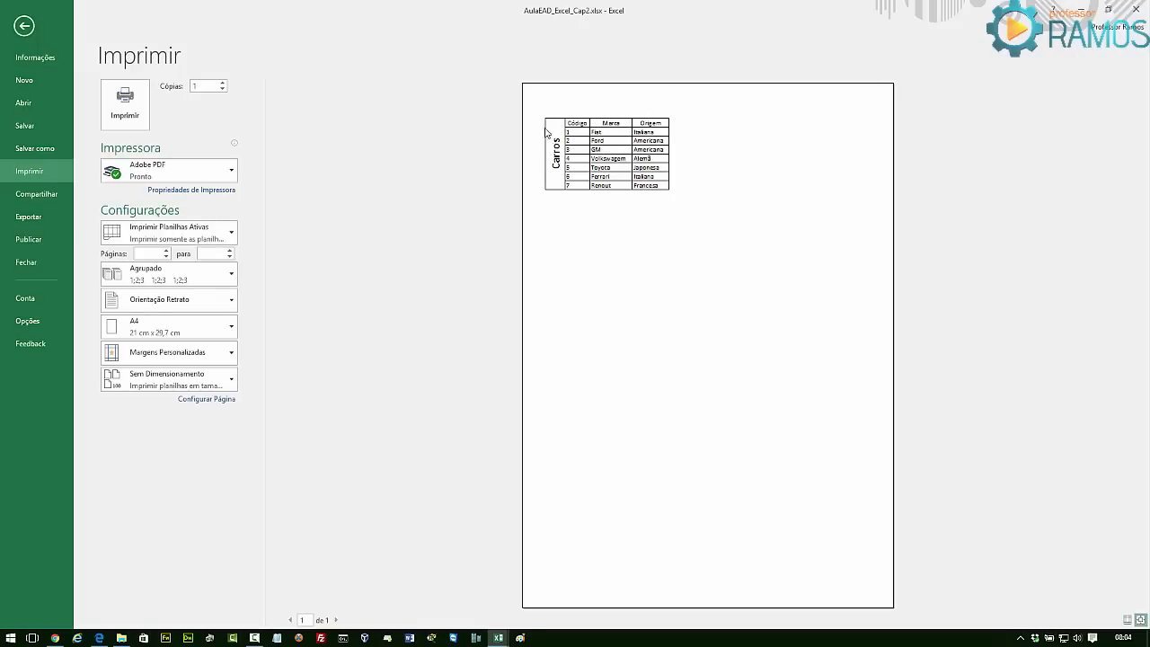
pyautogui.click(24, 25)
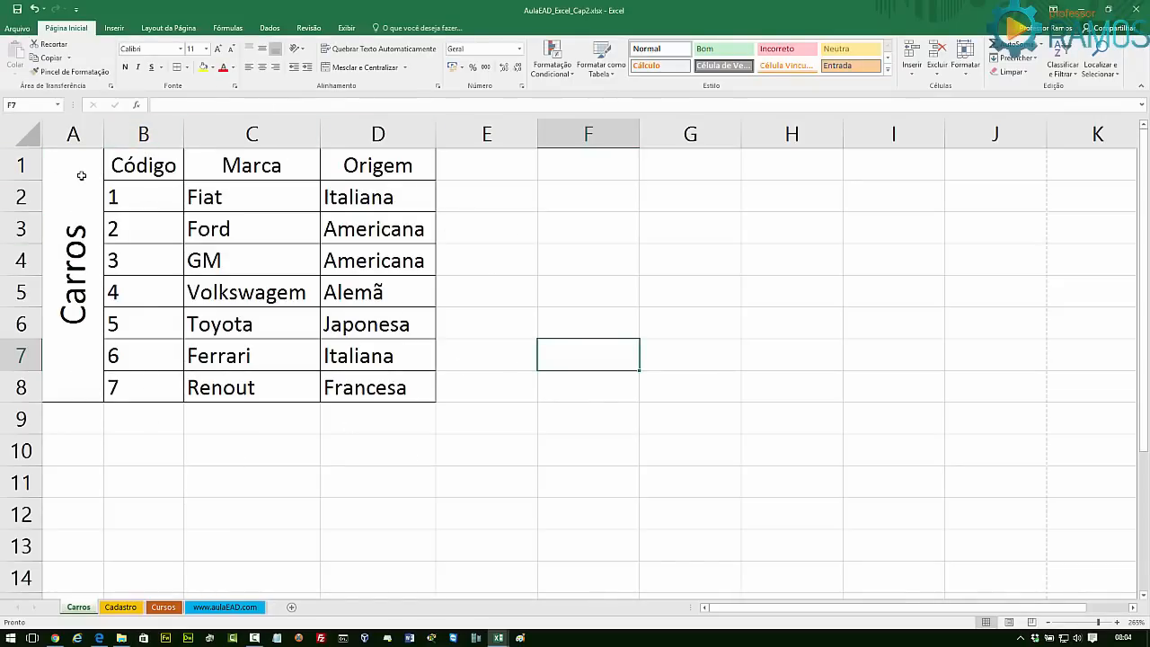
# - Open the cell formatting options for A1:D8 and review the number, alignment, font, border, fill and protection settings
pyautogui.moveTo(80, 173); pyautogui.dragTo(329, 233)
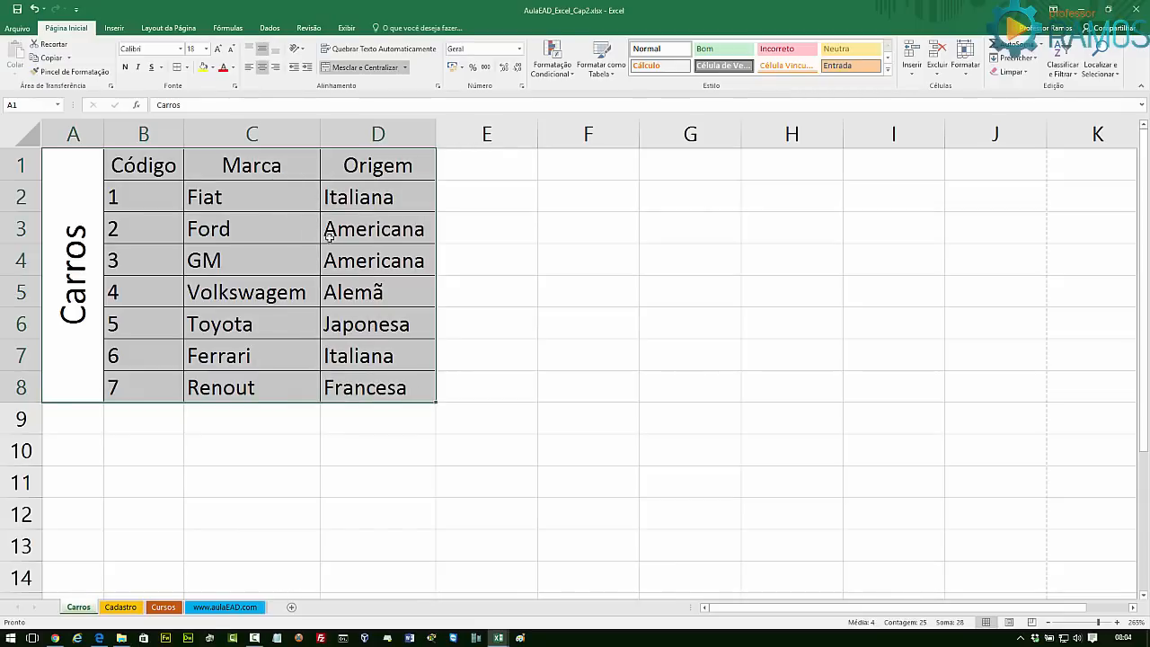
pyautogui.click(234, 88)
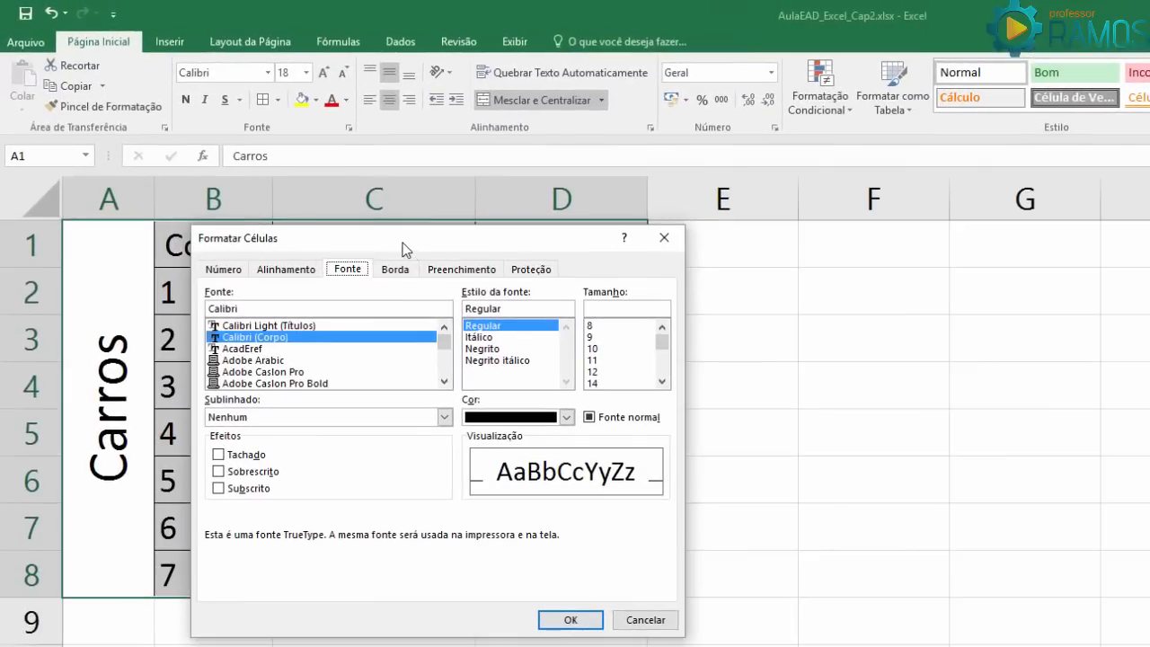
pyautogui.moveTo(402, 249); pyautogui.dragTo(864, 247)
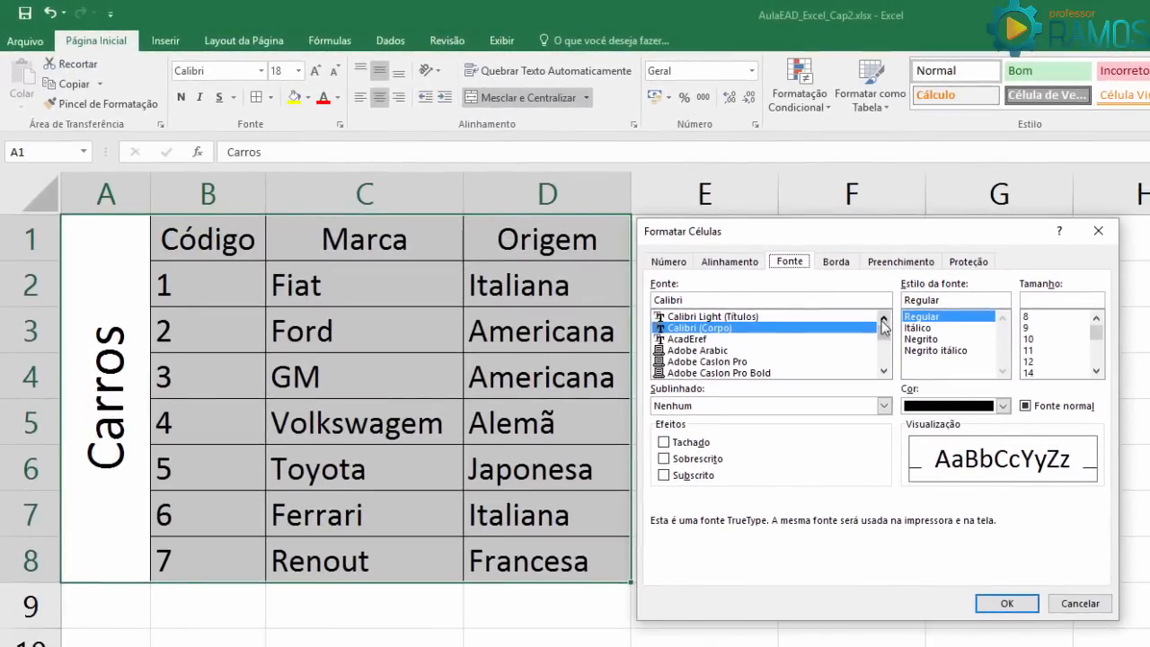
pyautogui.click(839, 264)
pyautogui.click(669, 262)
pyautogui.click(742, 263)
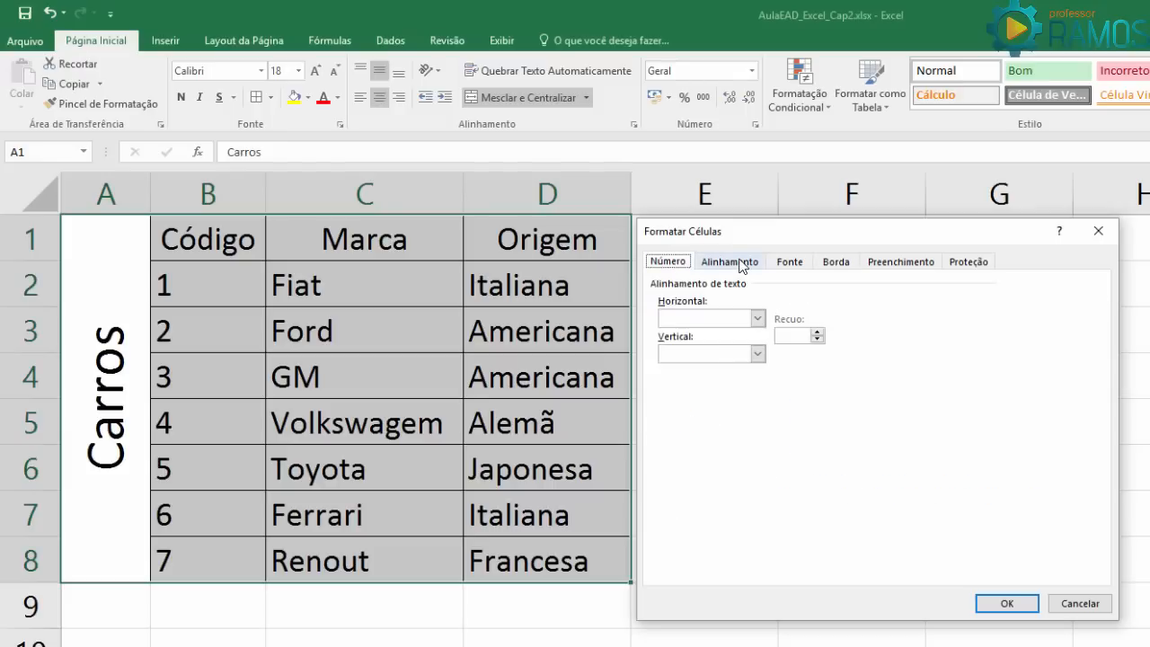
pyautogui.click(787, 264)
pyautogui.click(835, 261)
pyautogui.click(916, 263)
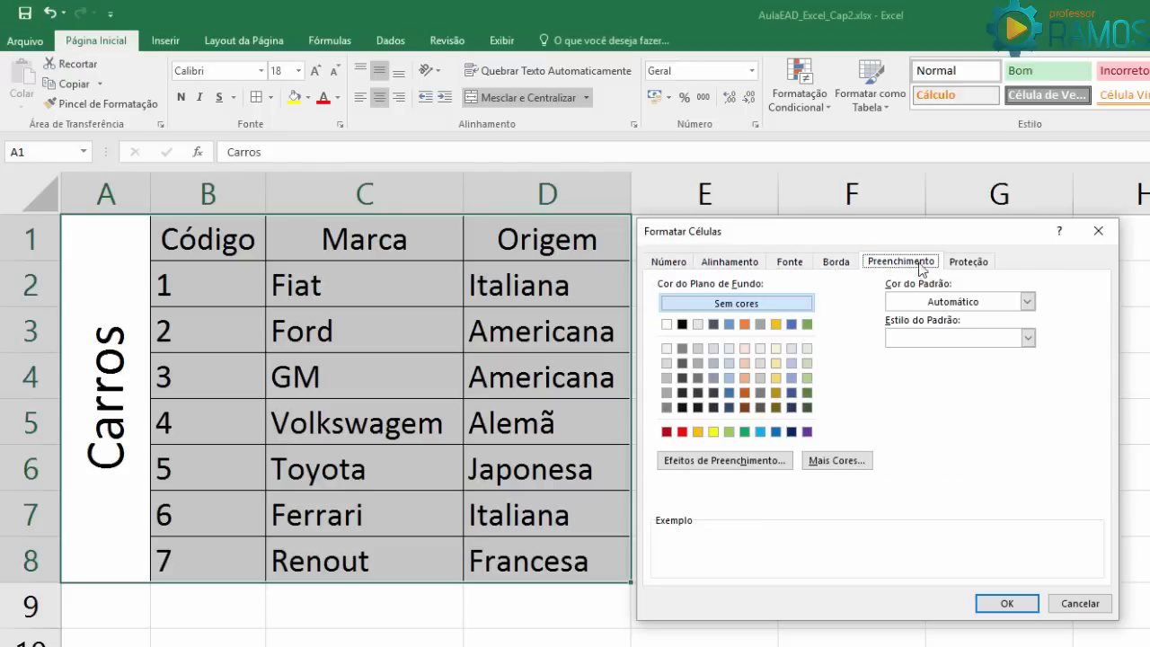
pyautogui.click(965, 262)
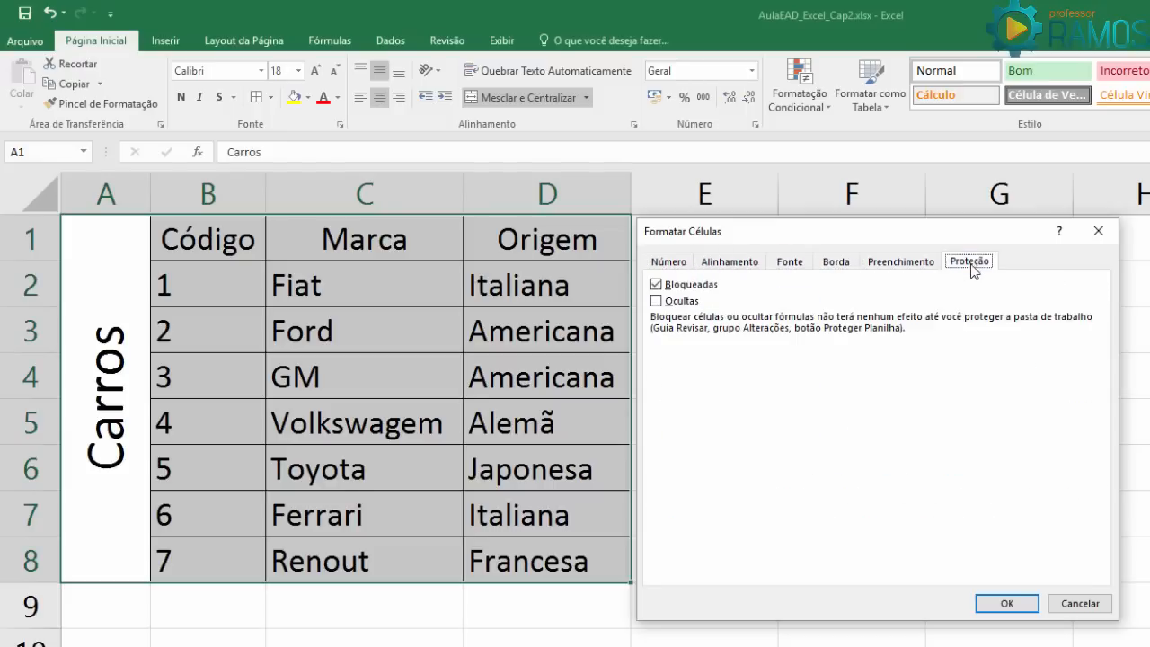
# - Set the border line color for A1:D8 to a bright blue from the standard colors
pyautogui.click(844, 269)
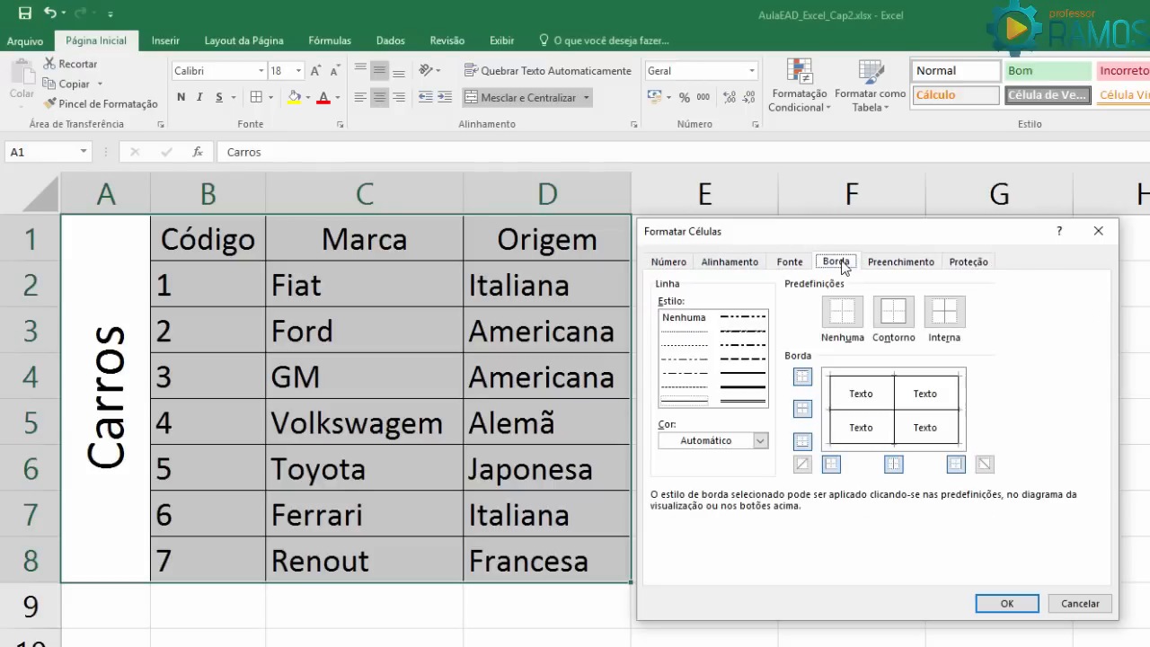
pyautogui.click(759, 440)
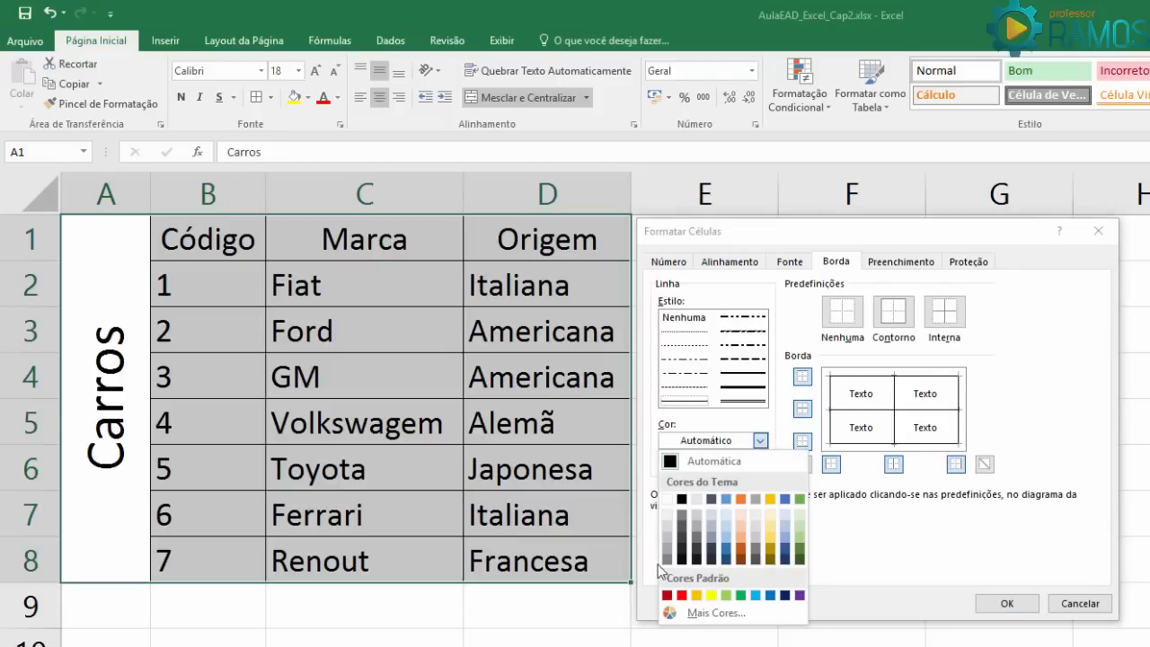
pyautogui.click(736, 615)
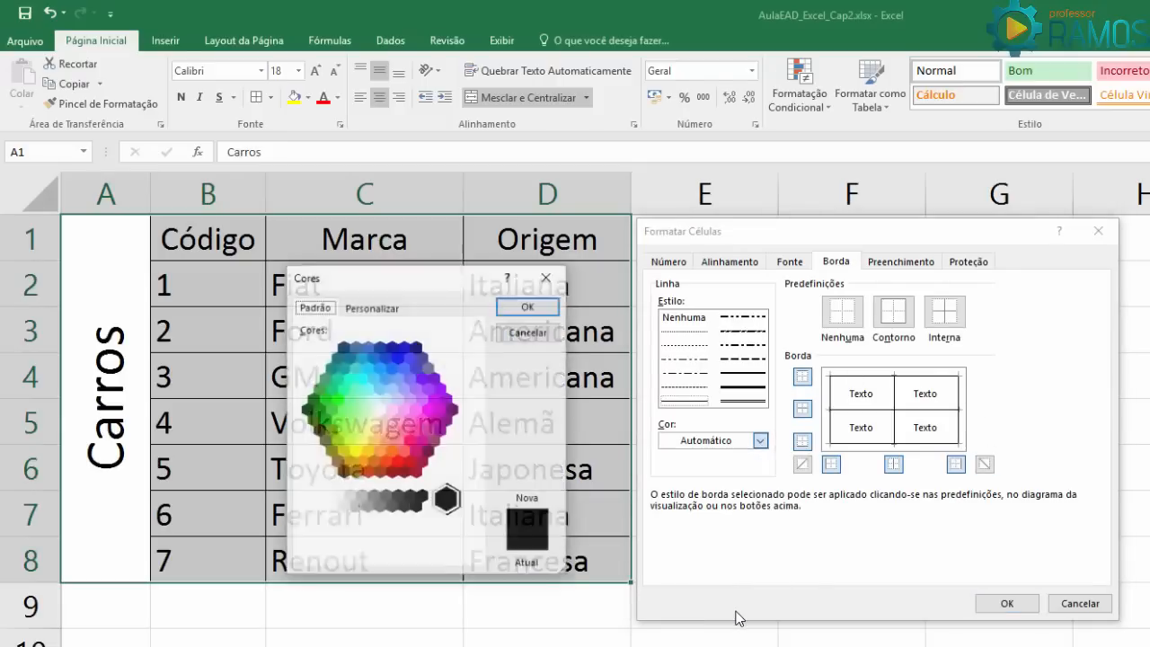
pyautogui.click(371, 307)
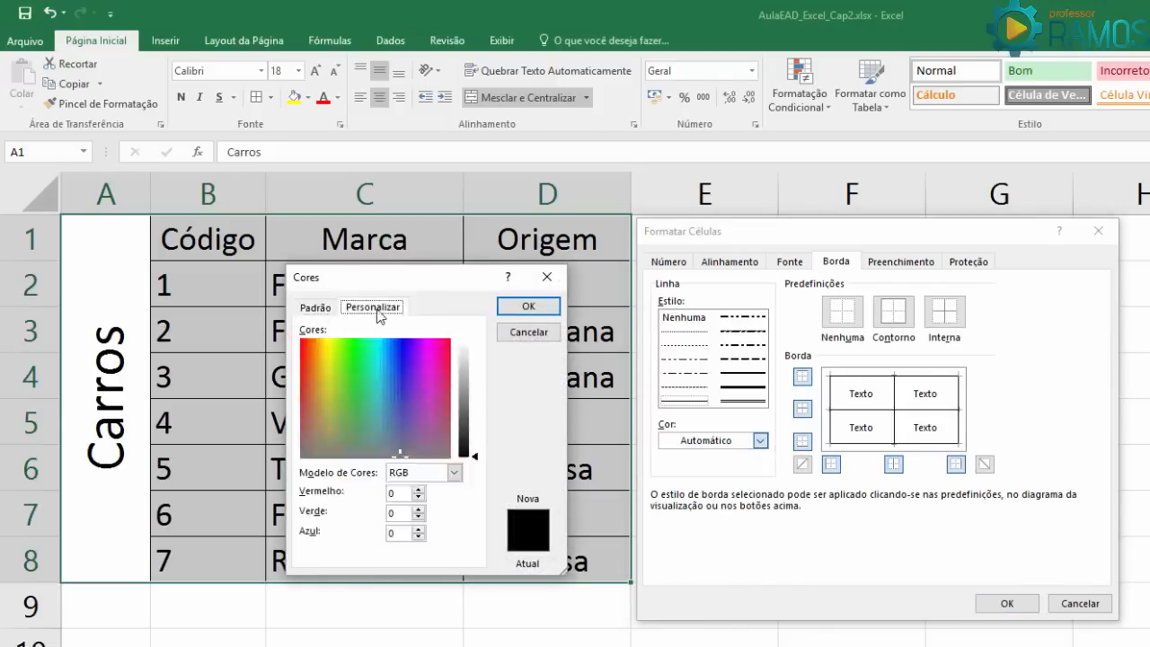
pyautogui.click(315, 307)
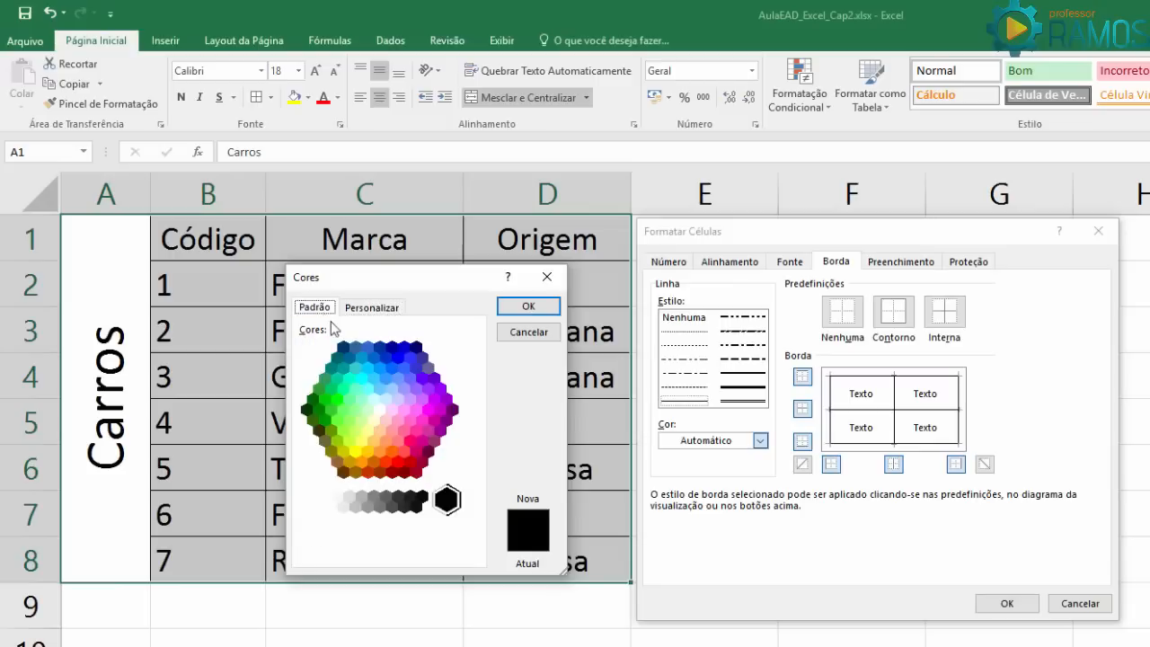
pyautogui.click(397, 356)
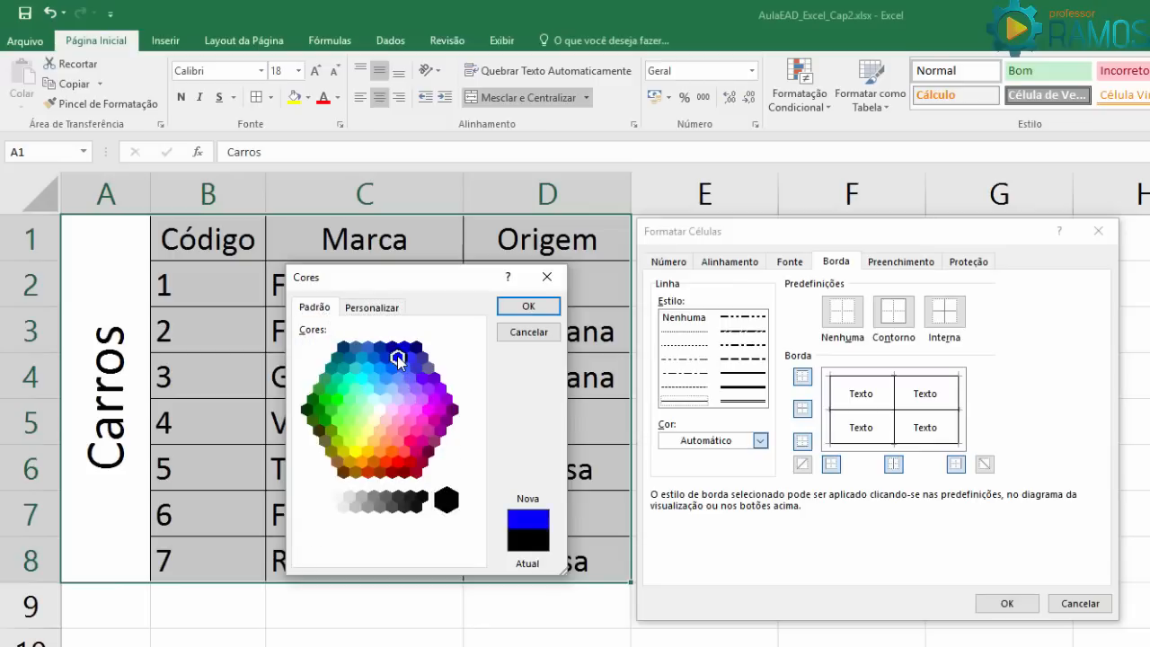
pyautogui.click(530, 307)
pyautogui.click(761, 440)
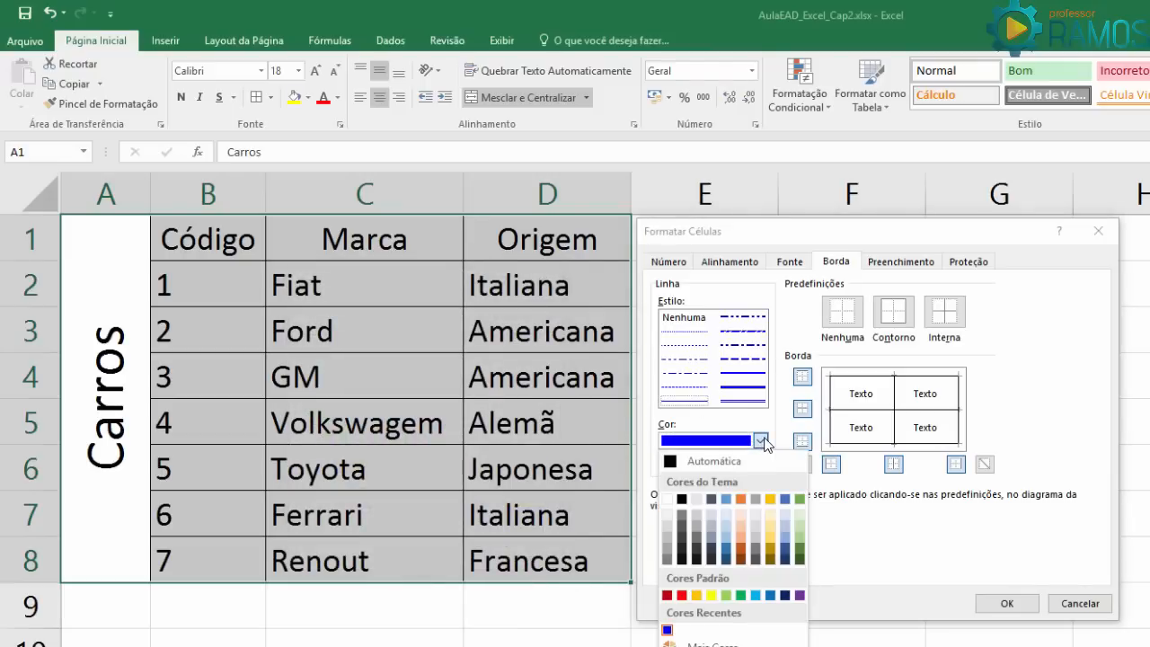
pyautogui.click(761, 441)
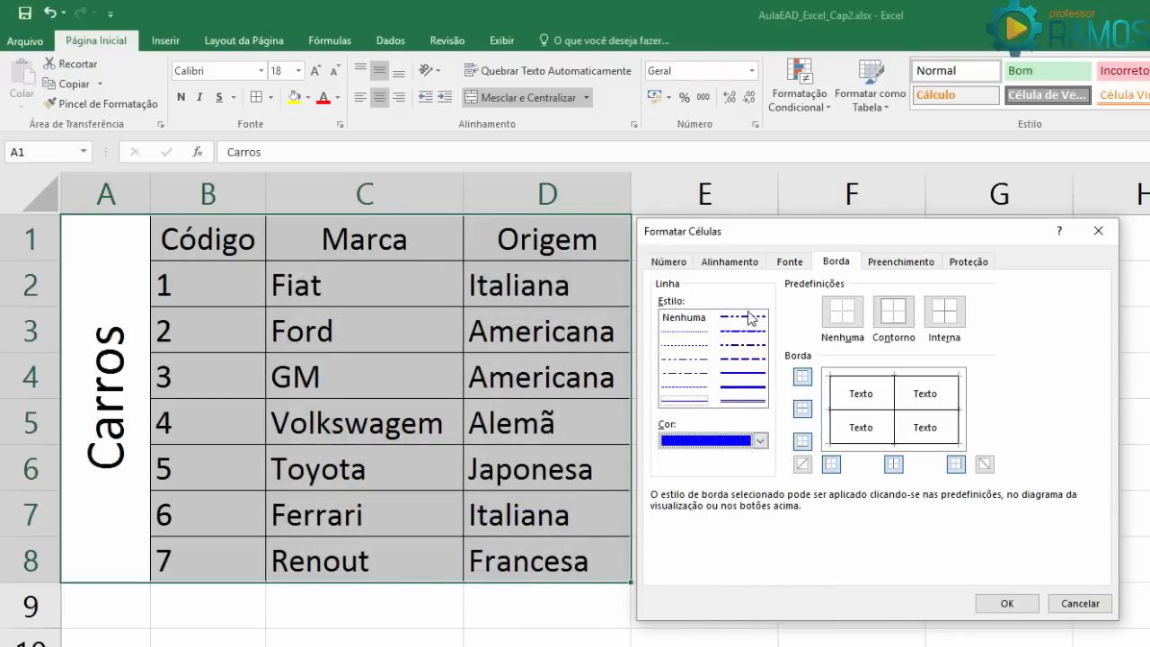
# - Assign the double line style to the four outer edges of the A1:D8 range
pyautogui.click(745, 402)
pyautogui.click(747, 403)
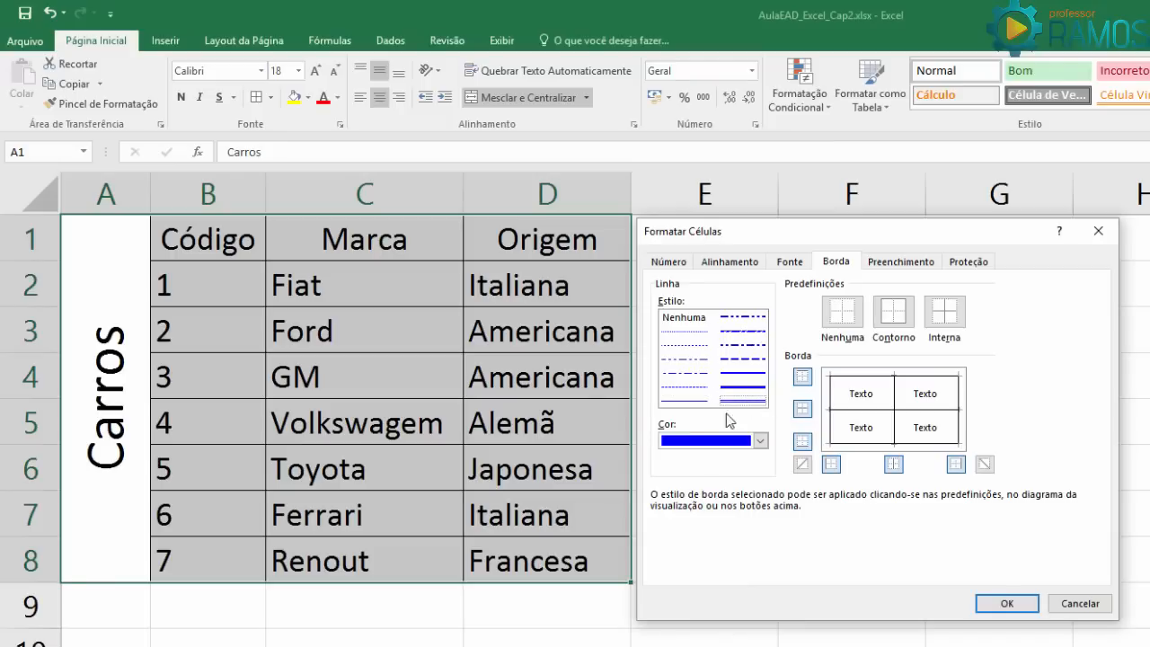
pyautogui.click(866, 376)
pyautogui.click(867, 442)
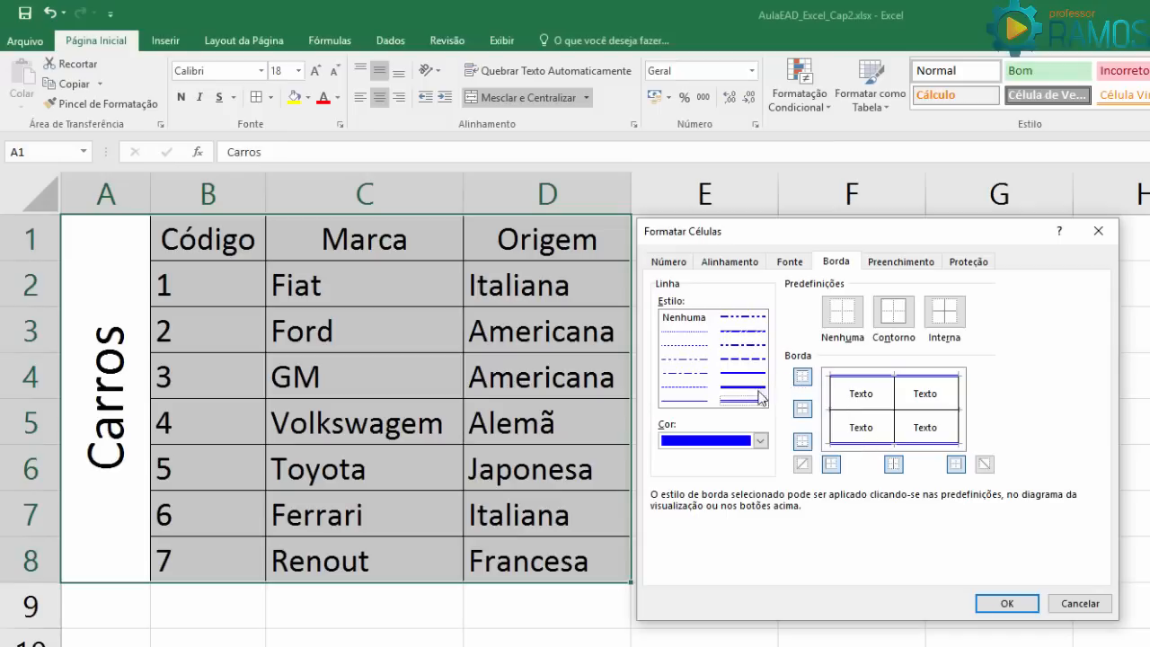
pyautogui.click(832, 406)
pyautogui.click(960, 404)
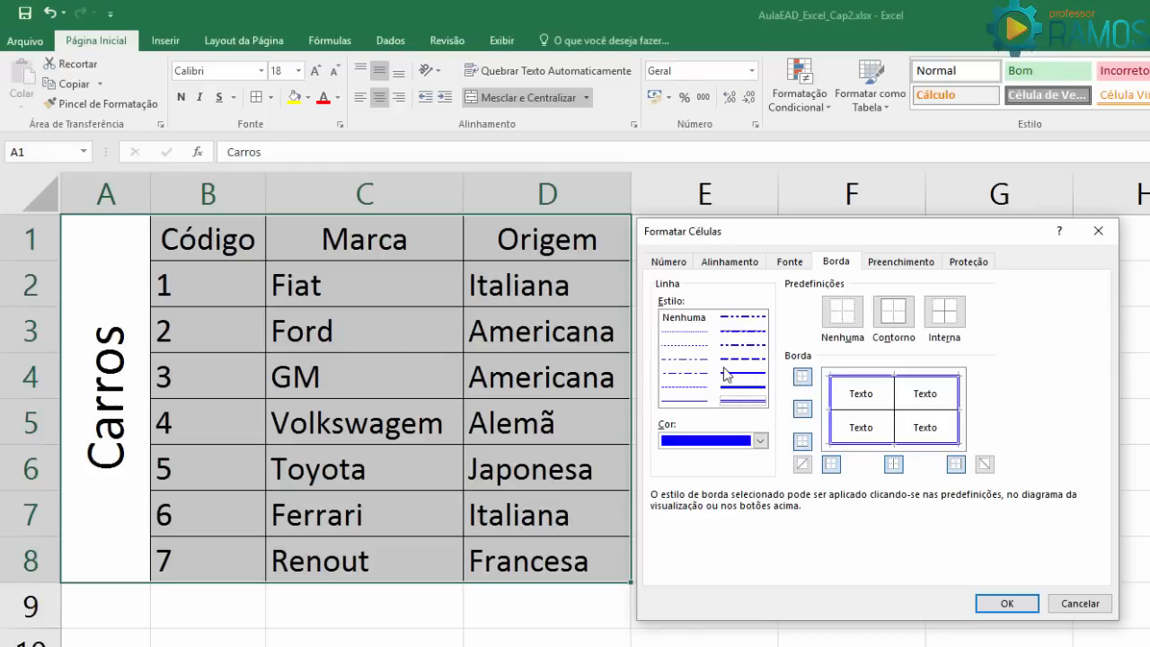
# - Assign the finest dotted line style to the inner vertical and horizontal borders and apply the border formatting to A1:D8
pyautogui.click(697, 333)
pyautogui.click(895, 398)
pyautogui.click(876, 413)
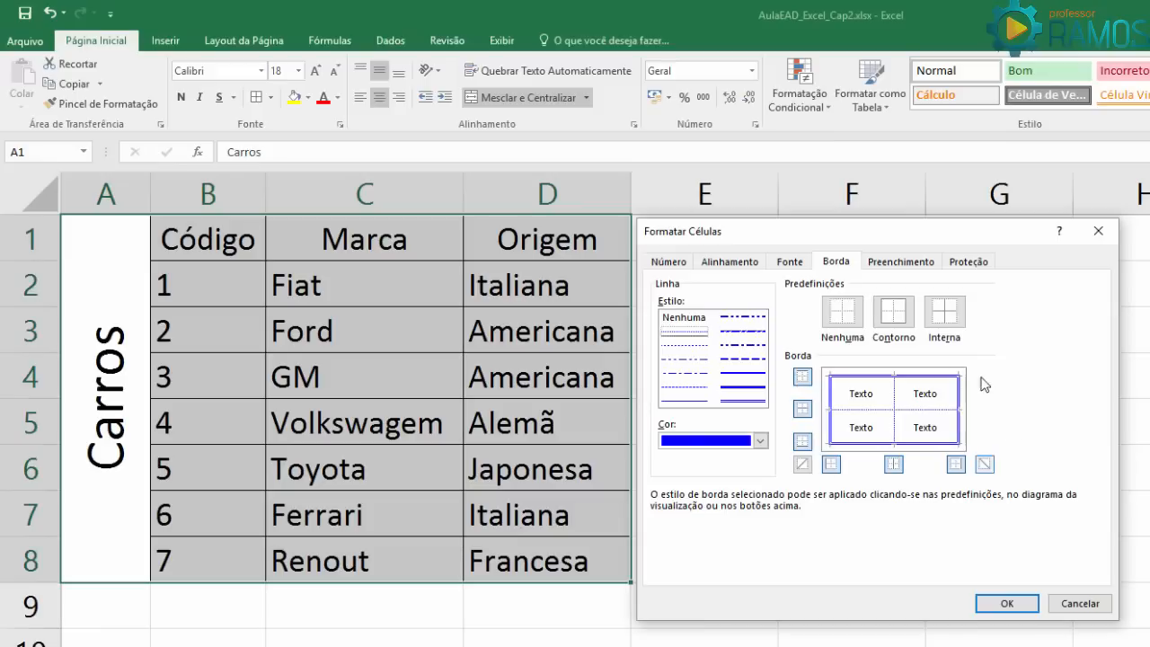
pyautogui.click(1004, 603)
pyautogui.click(704, 642)
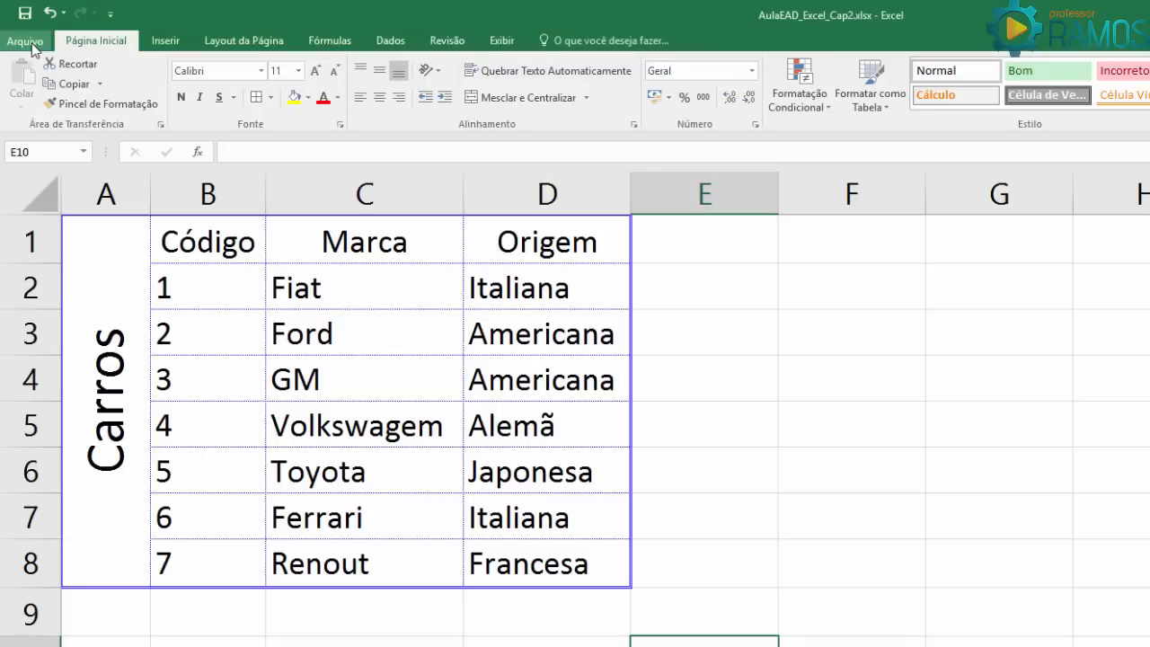
# - Increase the font size of the whole cars table A1:D8 to 20
pyautogui.moveTo(79, 220); pyautogui.dragTo(551, 410)
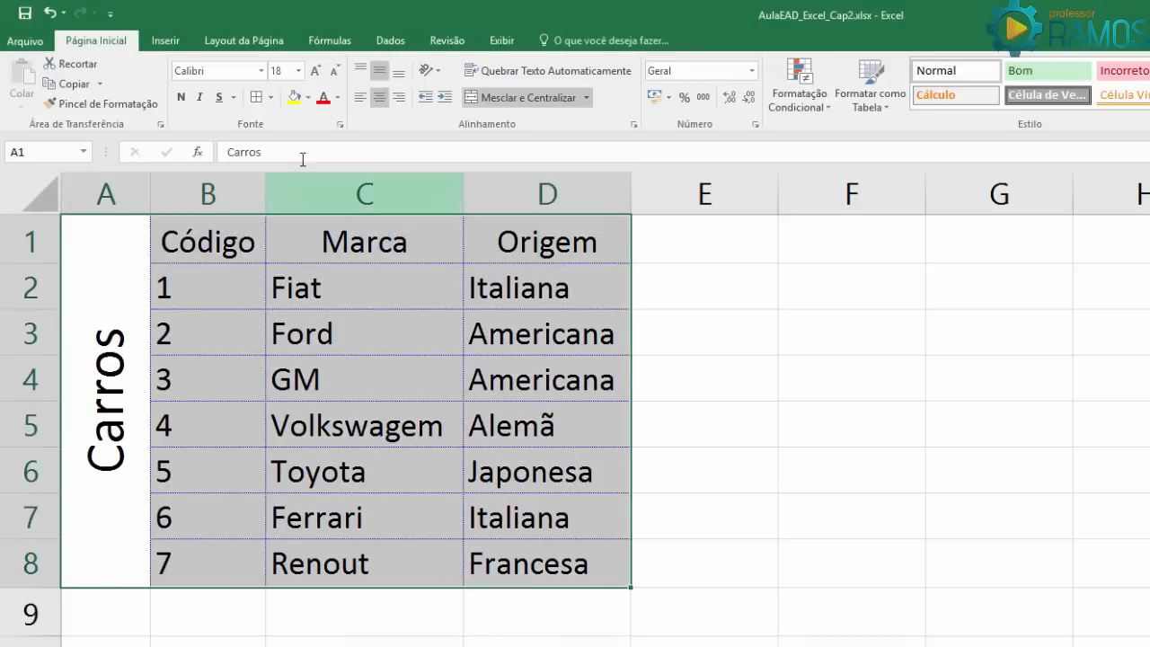
pyautogui.click(315, 72)
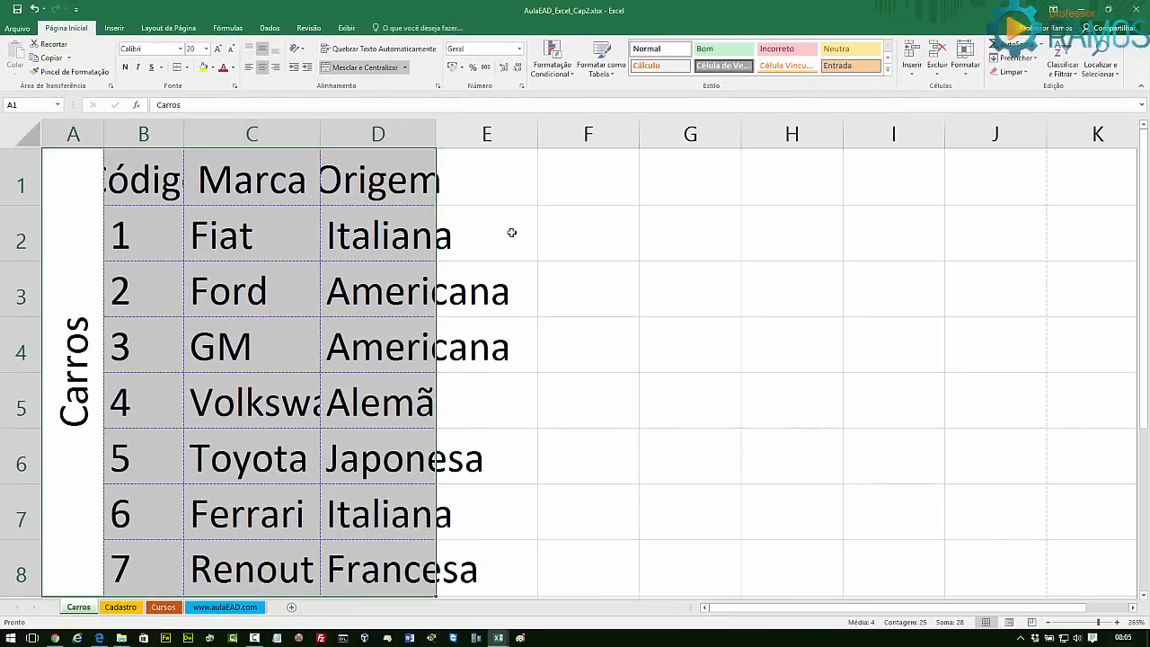
pyautogui.click(575, 234)
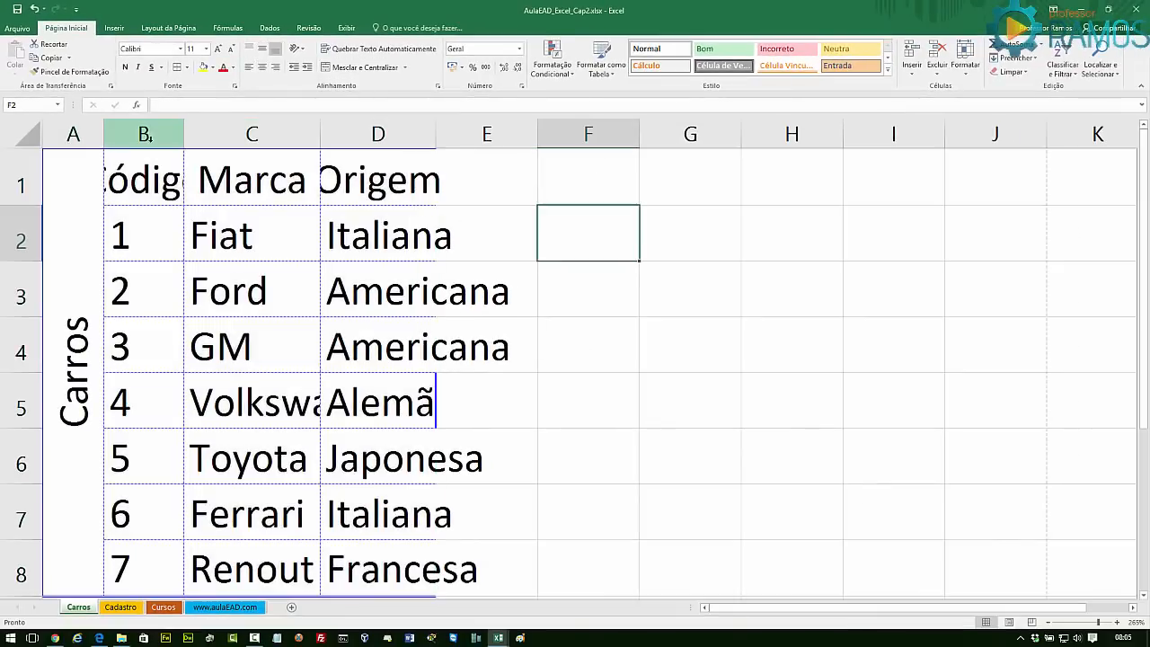
# - Autofit the widths of columns B, C and D to their contents
pyautogui.doubleClick(183, 134)
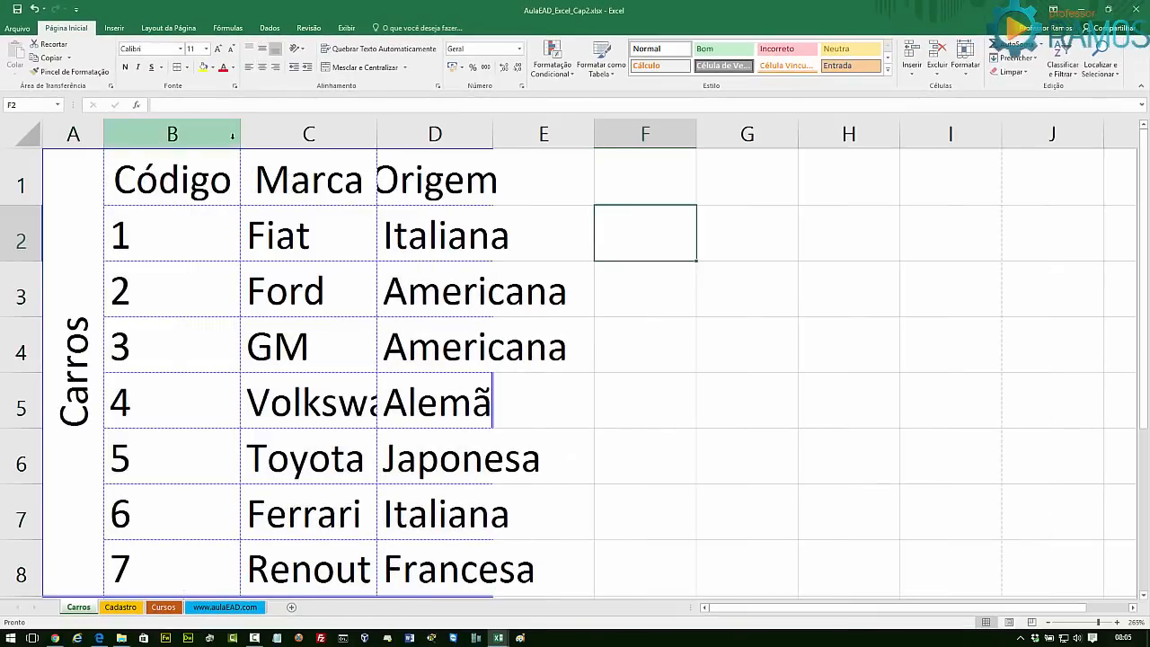
pyautogui.doubleClick(376, 134)
pyautogui.doubleClick(596, 133)
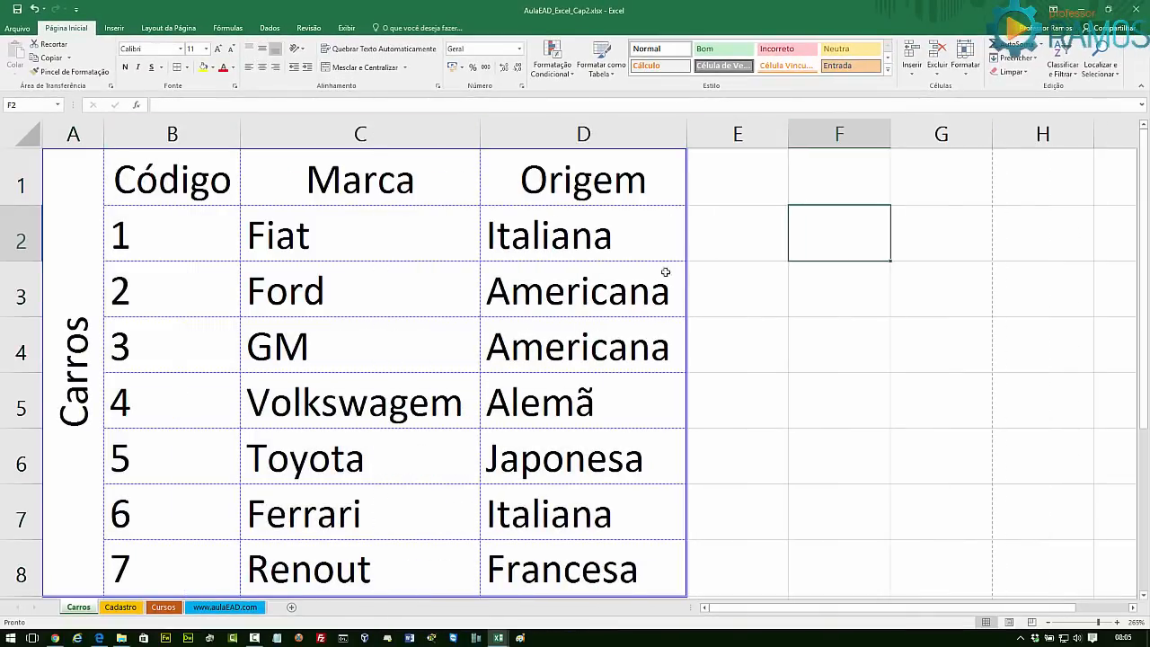
pyautogui.keyDown('ctrl'); pyautogui.scroll(-3, 592, 282); pyautogui.keyUp('ctrl')
pyautogui.keyDown('ctrl'); pyautogui.scroll(-1, 571, 290); pyautogui.keyUp('ctrl')
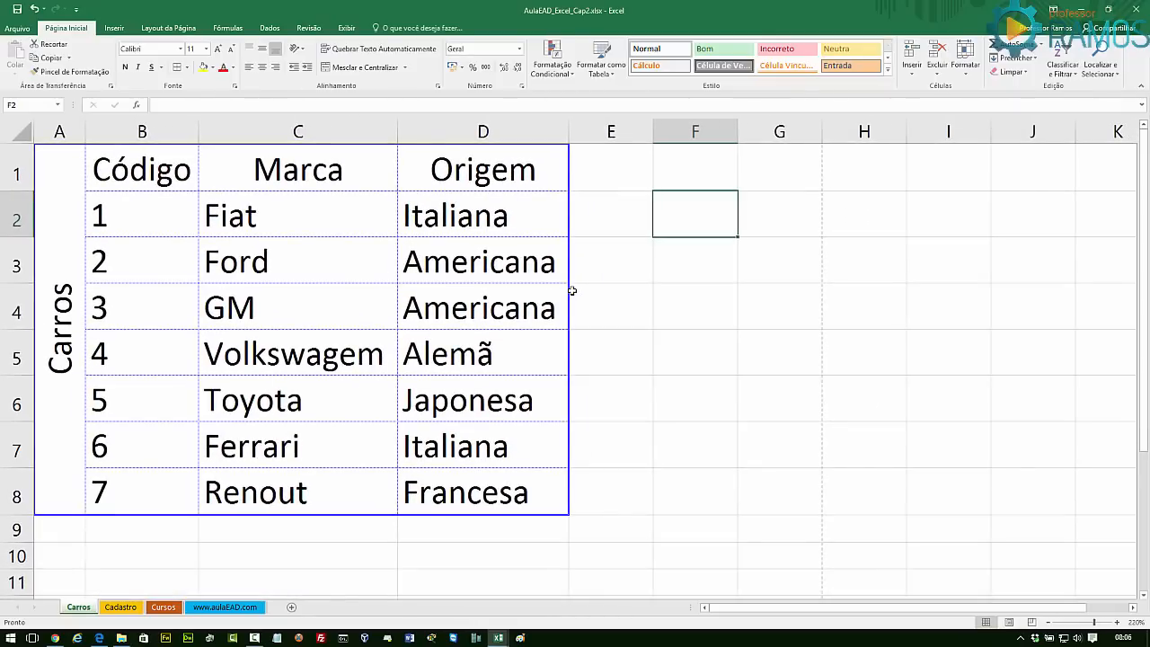
# - Check how the blue double outline and dotted inner borders look in the print preview and return to the sheet
pyautogui.click(22, 29)
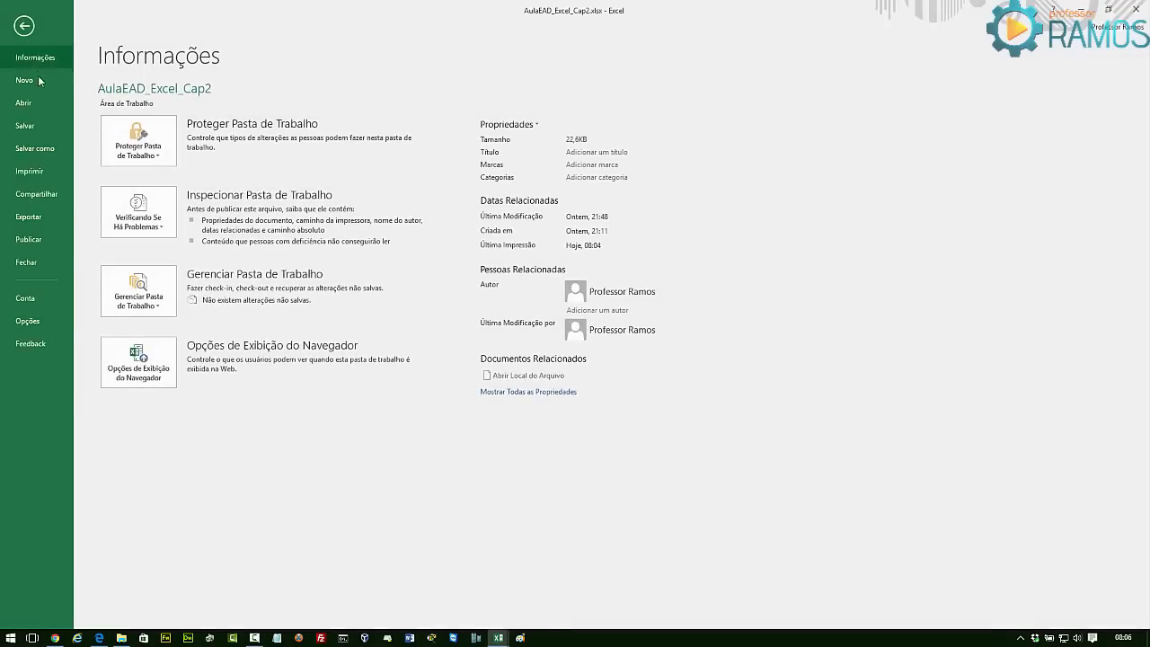
pyautogui.click(49, 171)
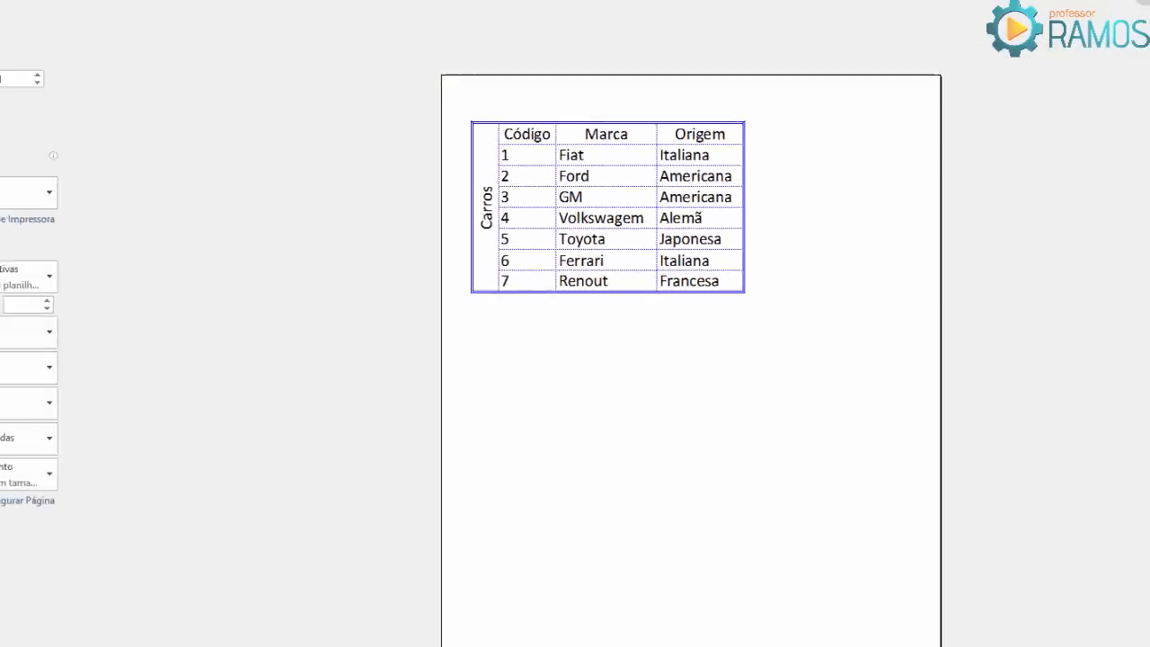
pyautogui.click(26, 30)
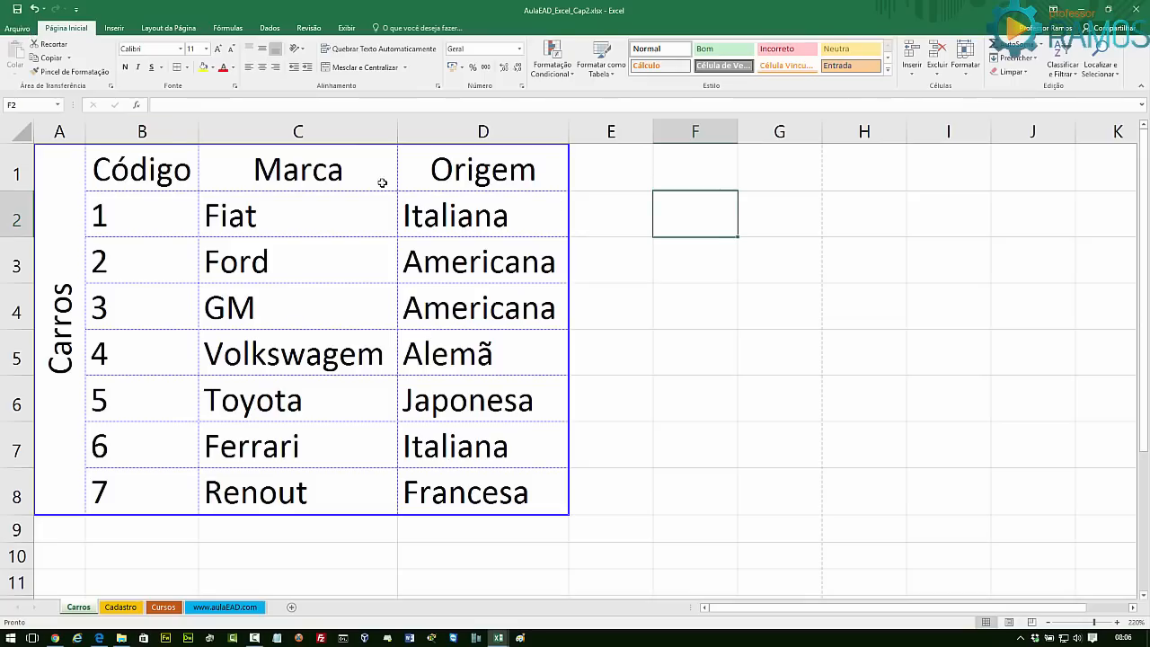
# - Make the header cells Código, Marca and Origem in B1:D1 centred and bold
pyautogui.moveTo(148, 170); pyautogui.dragTo(490, 180)
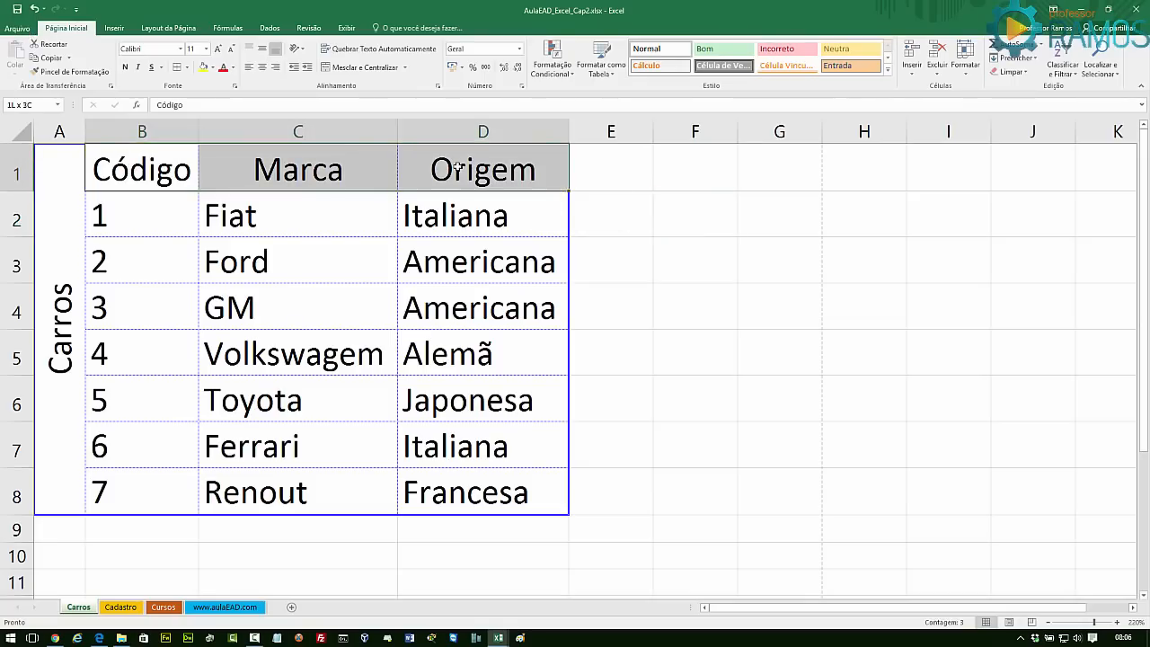
pyautogui.click(263, 67)
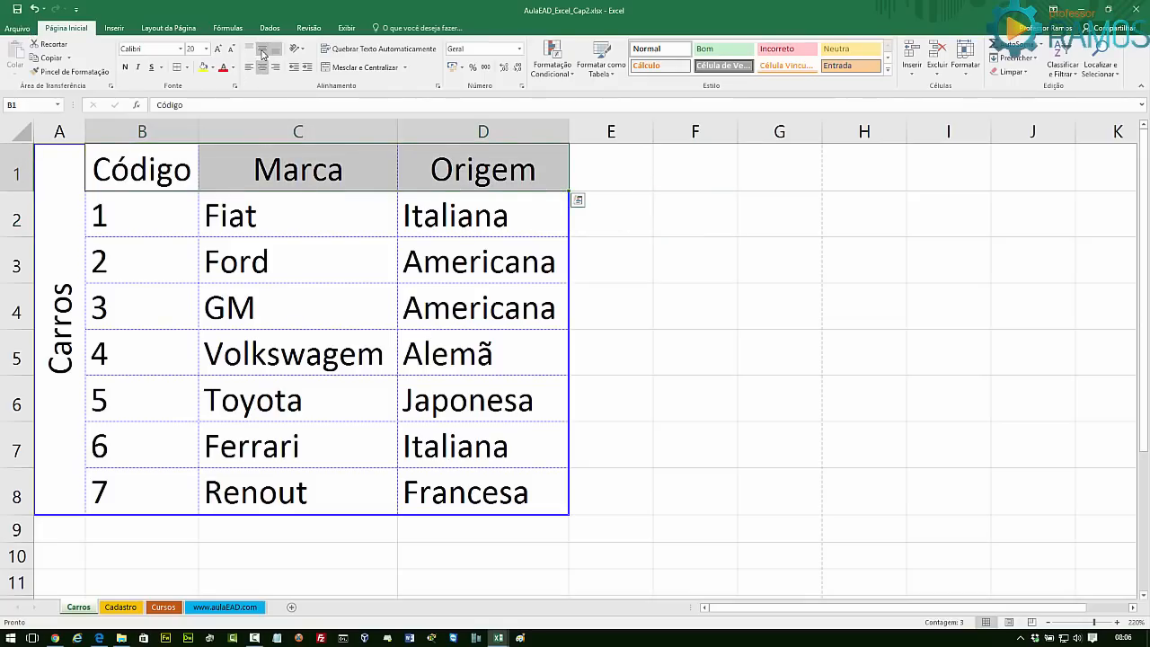
pyautogui.click(127, 68)
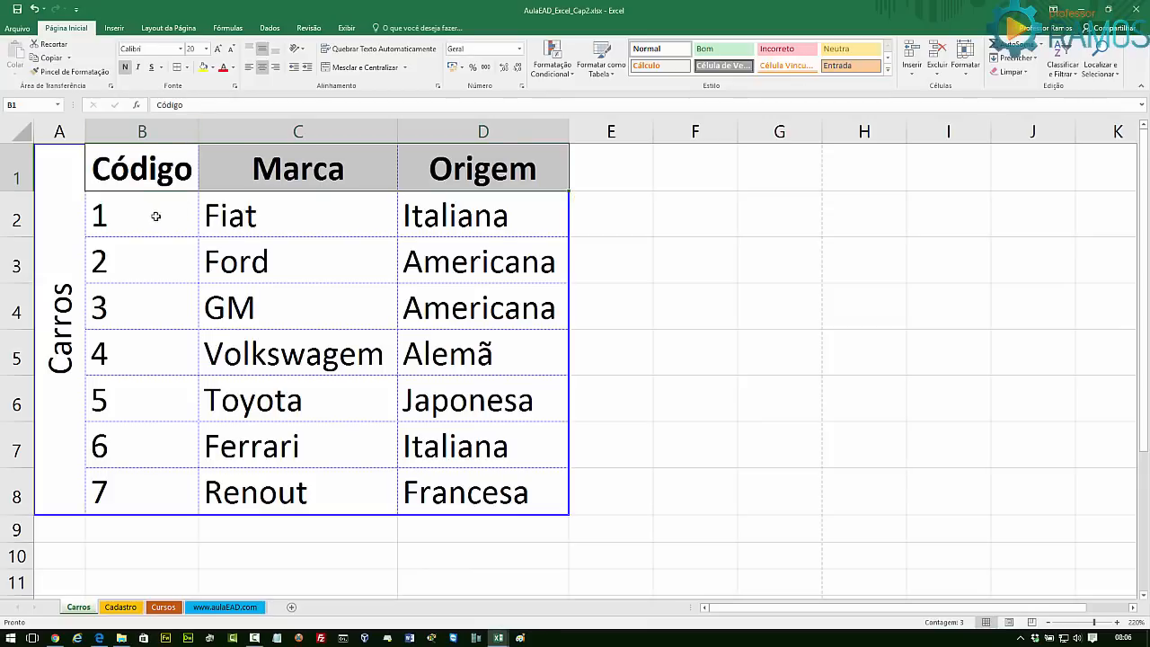
# - Right-align the origin values in D2:D8
pyautogui.moveTo(431, 222); pyautogui.dragTo(477, 485)
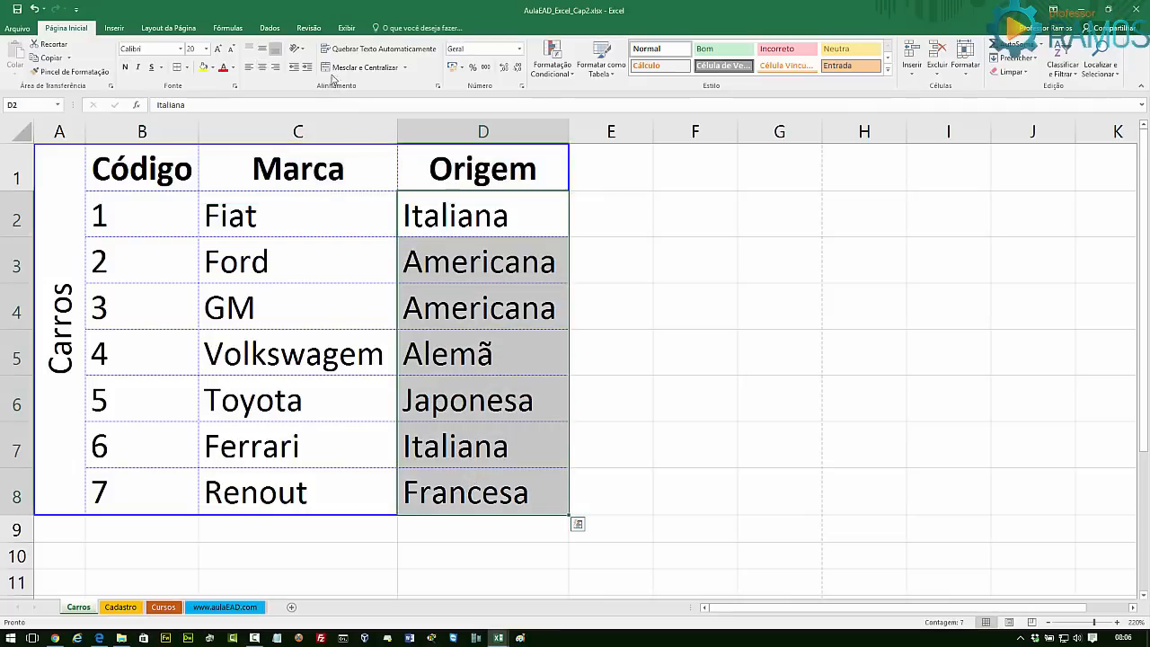
pyautogui.click(275, 68)
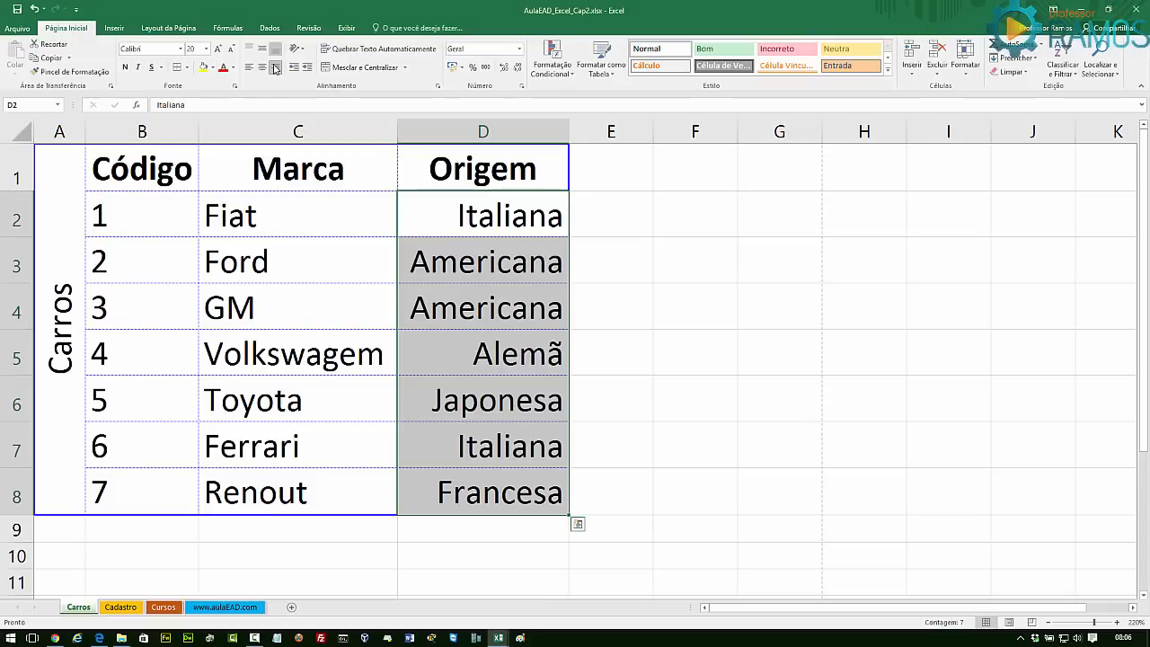
pyautogui.click(731, 285)
# - Widen column D by about half its width and left-align the origin values in D2:D8
pyautogui.moveTo(568, 132); pyautogui.dragTo(656, 132)
pyautogui.moveTo(590, 208); pyautogui.dragTo(629, 492)
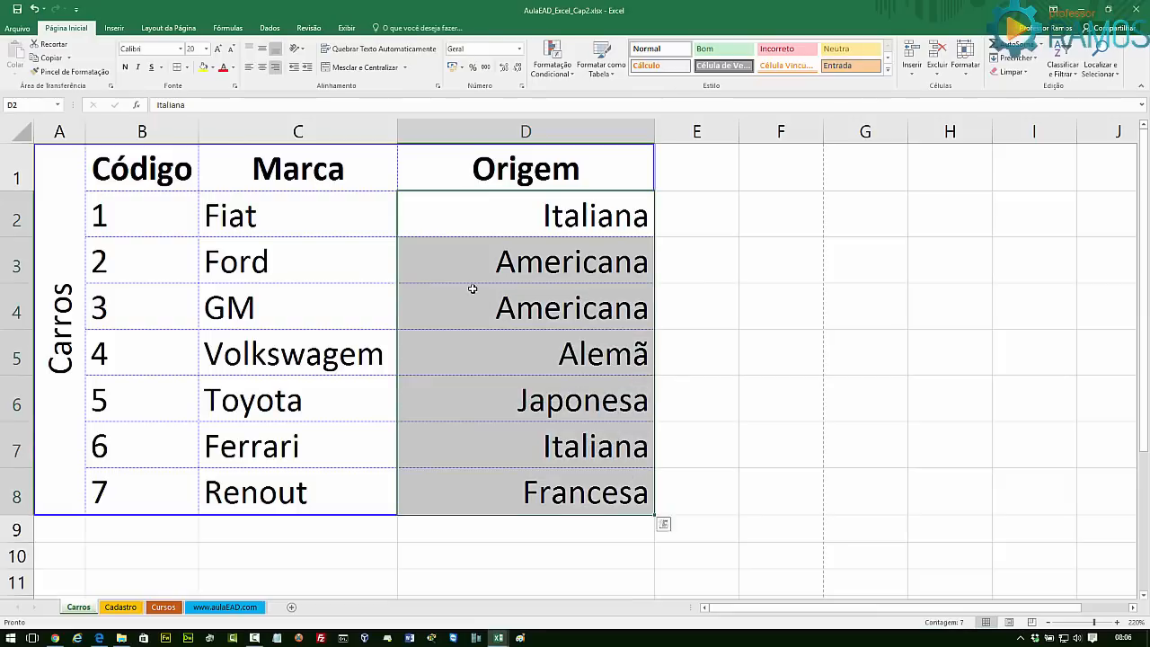
pyautogui.click(251, 68)
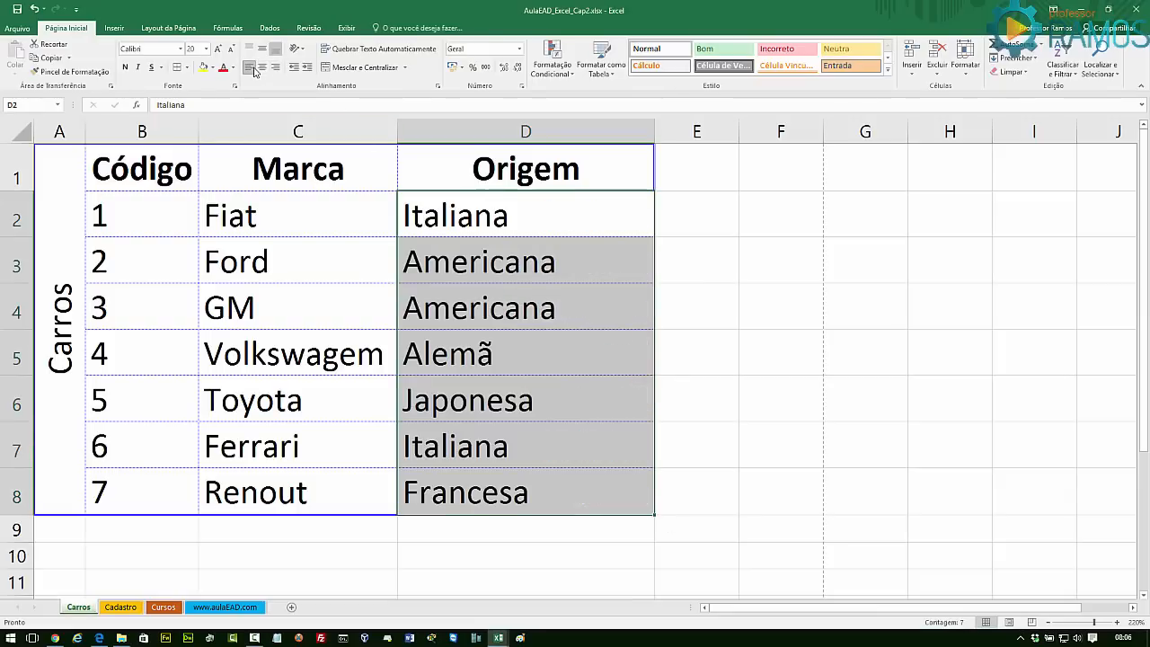
pyautogui.click(482, 208)
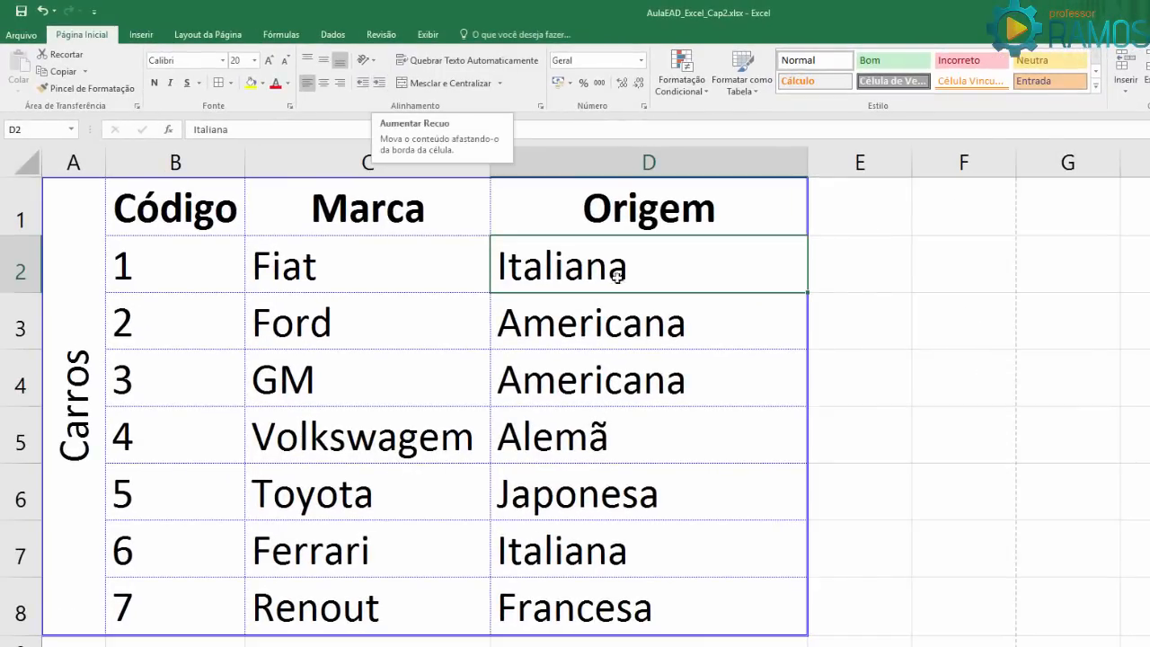
# - Increase the indent of the origin values in D2:D8 by seven levels
pyautogui.moveTo(593, 263); pyautogui.dragTo(653, 584)
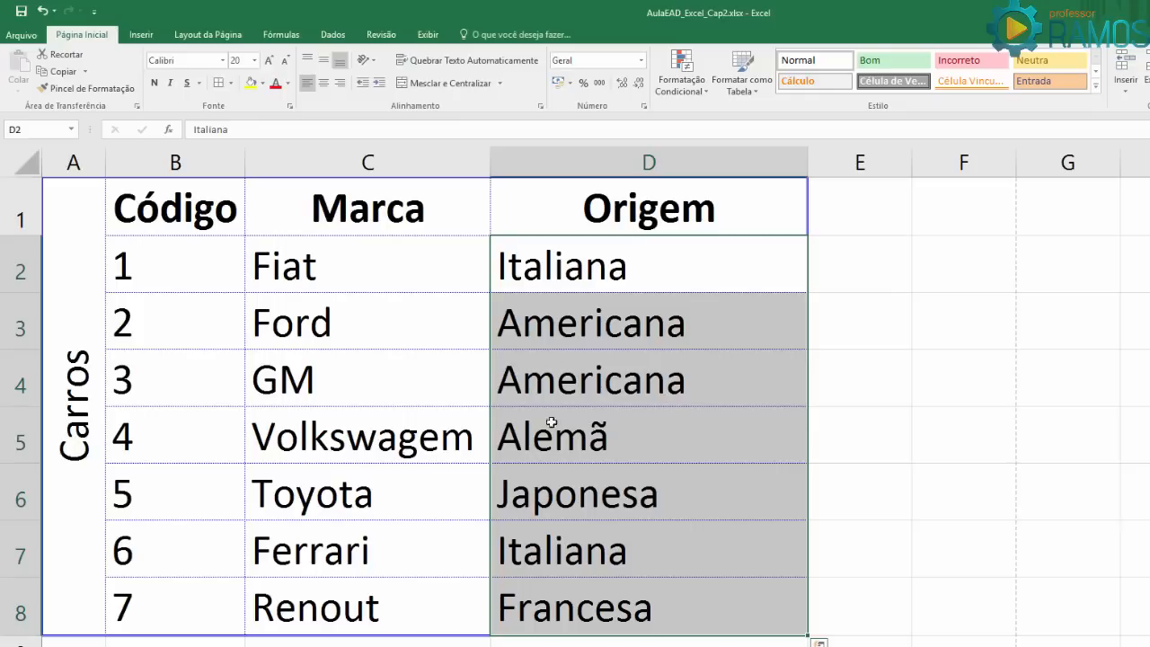
pyautogui.click(381, 84)
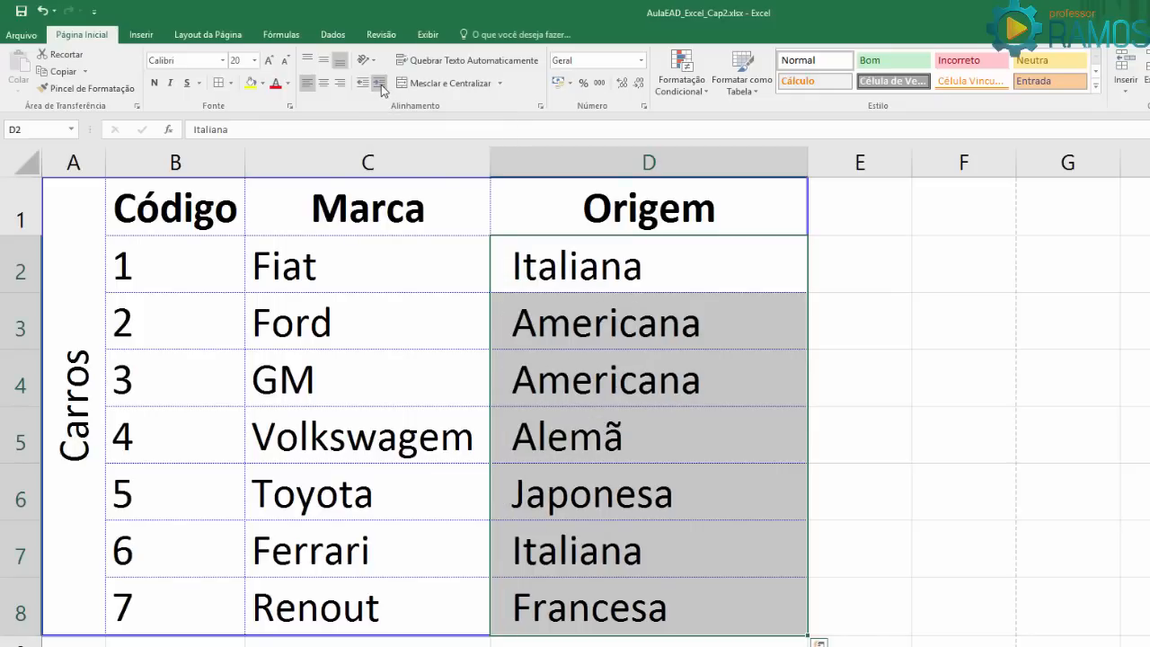
pyautogui.click(380, 84)
pyautogui.click(381, 84)
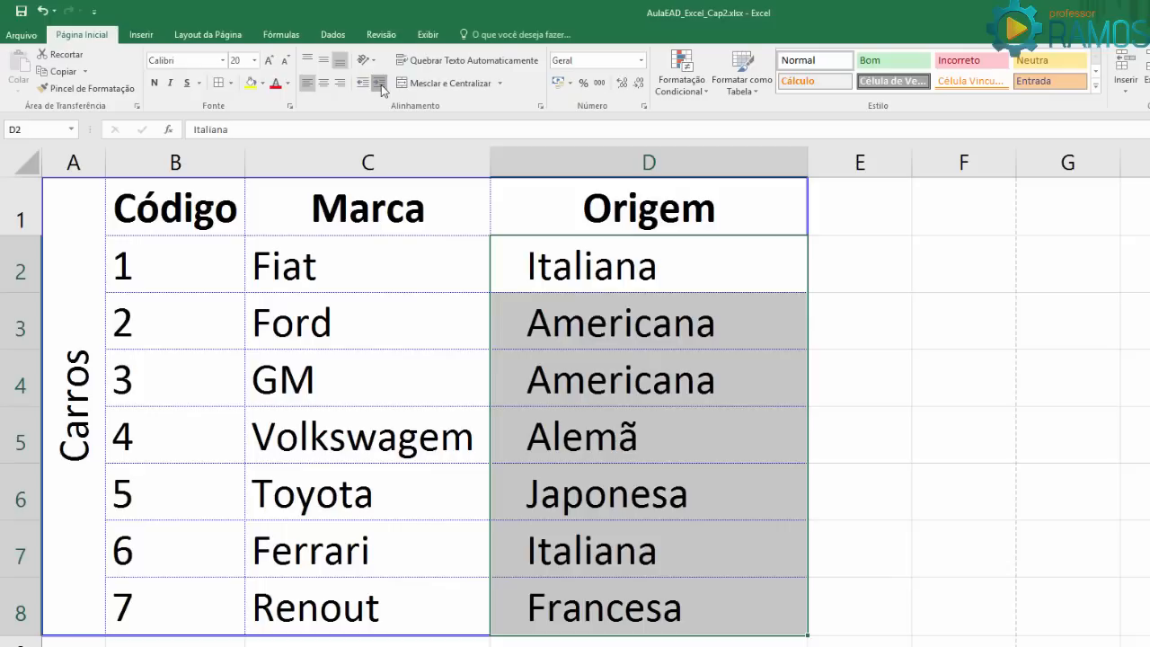
pyautogui.click(381, 84)
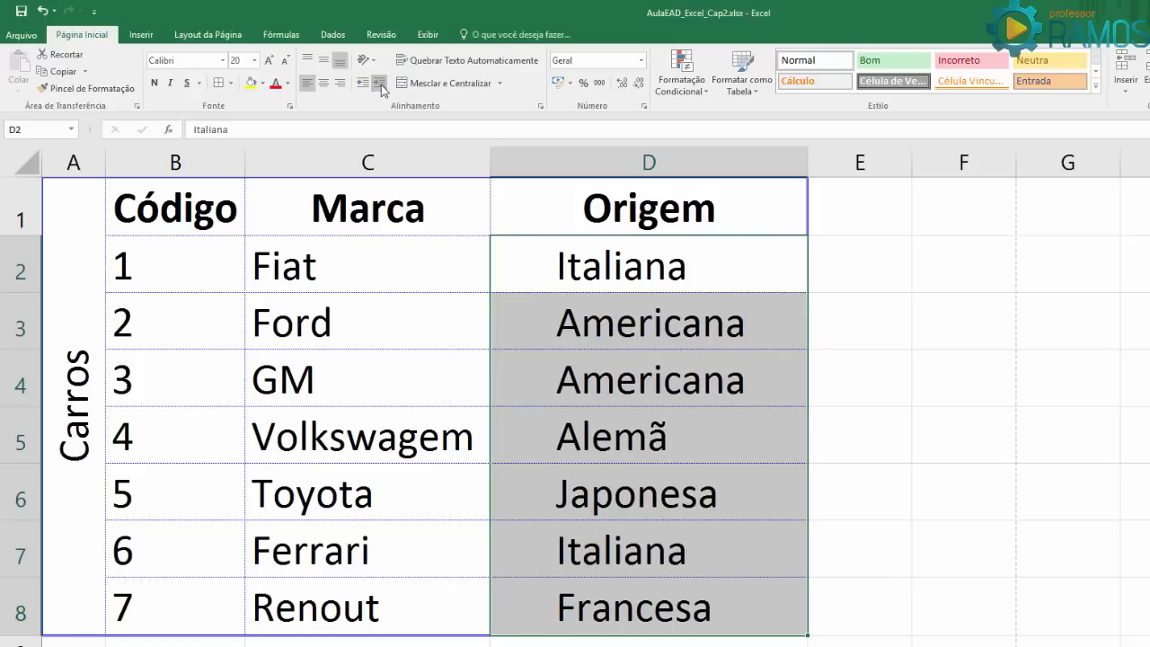
pyautogui.click(381, 84)
pyautogui.click(380, 85)
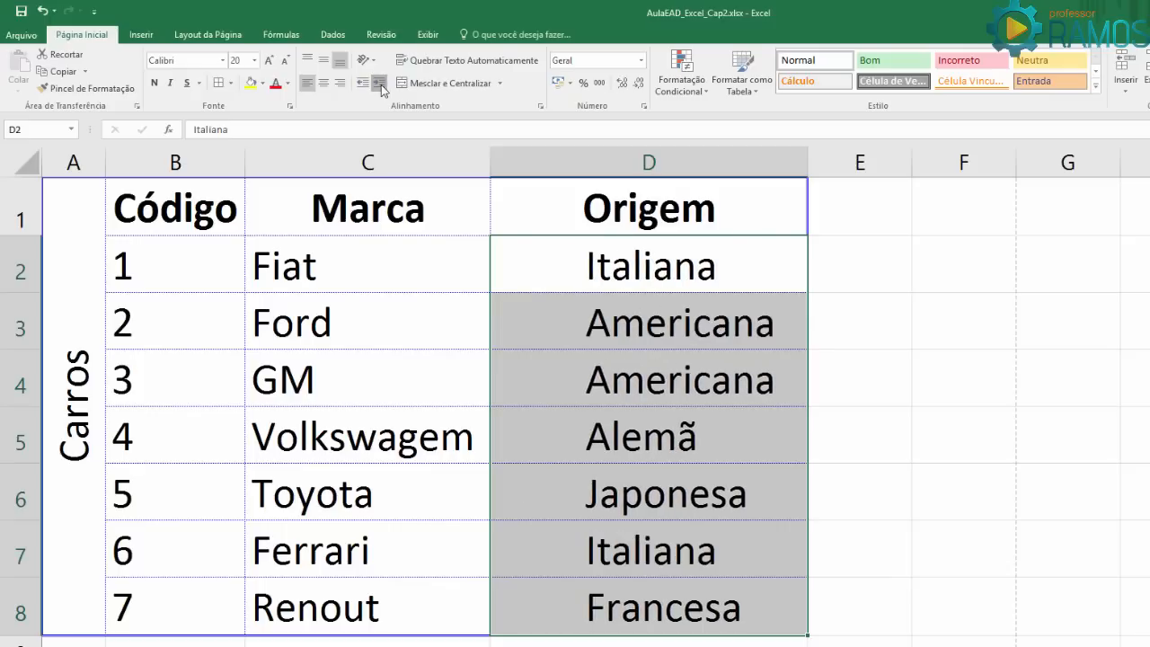
pyautogui.click(381, 84)
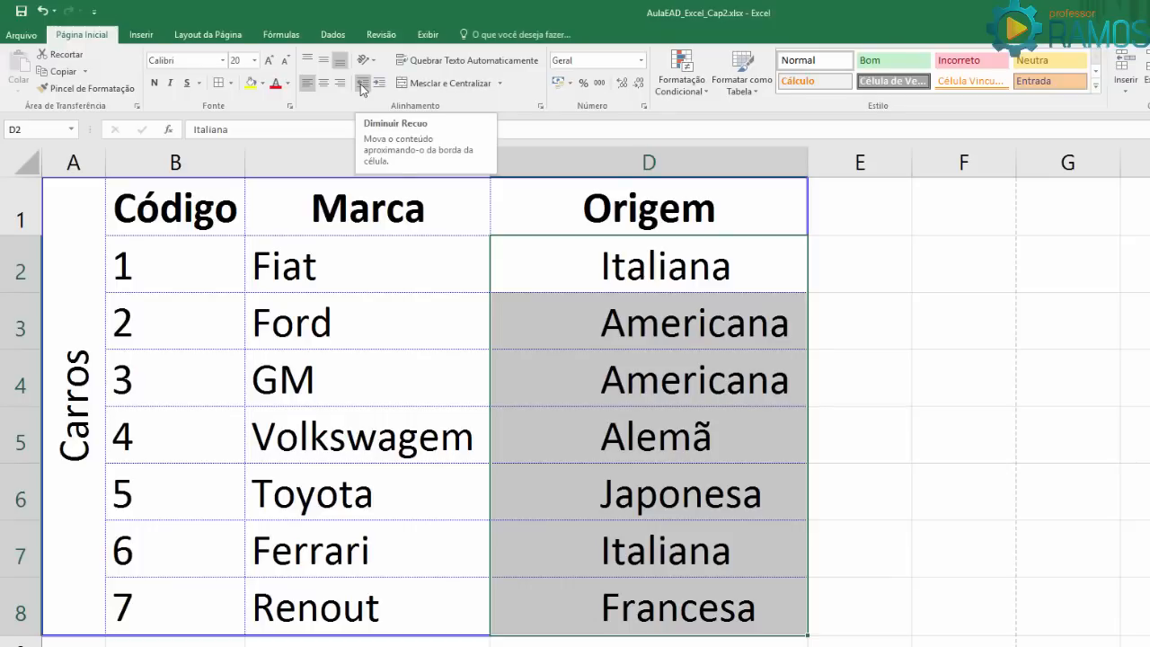
# - Decrease the indent of D2:D8 until the origin values sit at the cell edge
pyautogui.click(362, 84)
pyautogui.click(362, 85)
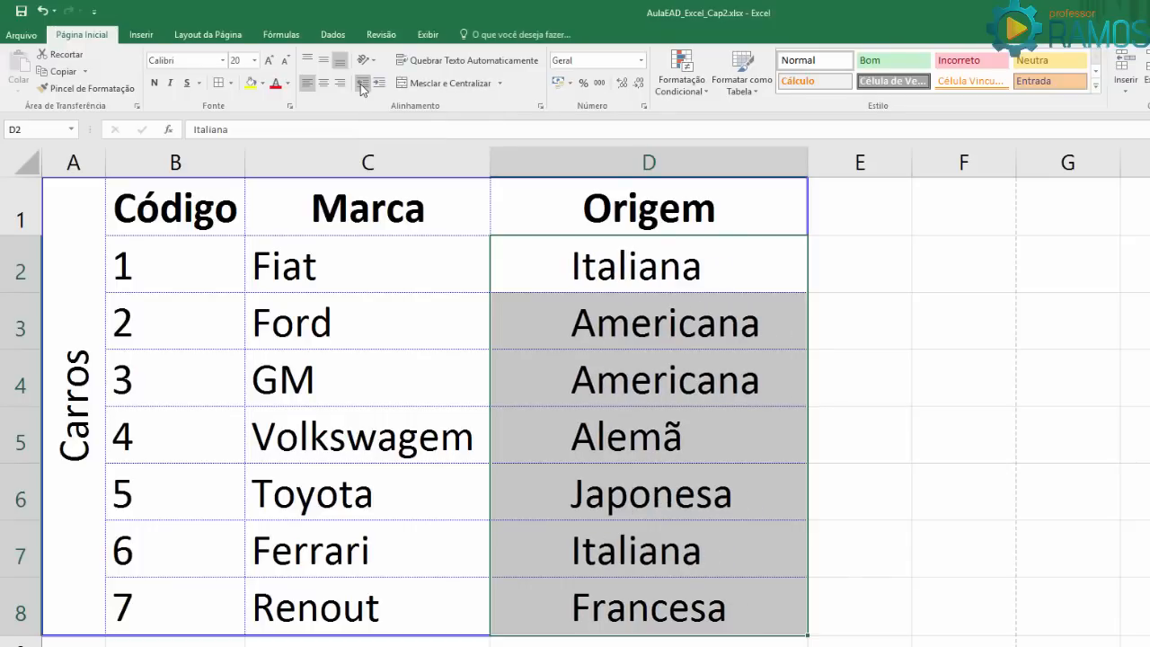
pyautogui.click(362, 85)
pyautogui.click(362, 84)
pyautogui.click(362, 84)
pyautogui.click(362, 84)
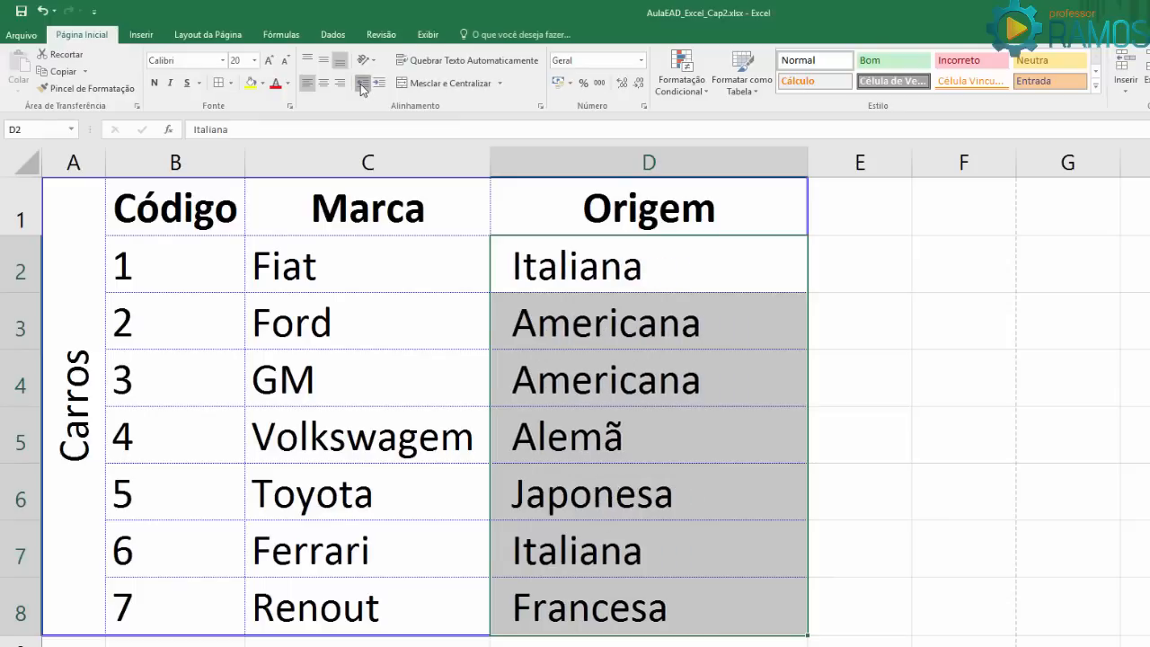
pyautogui.click(362, 84)
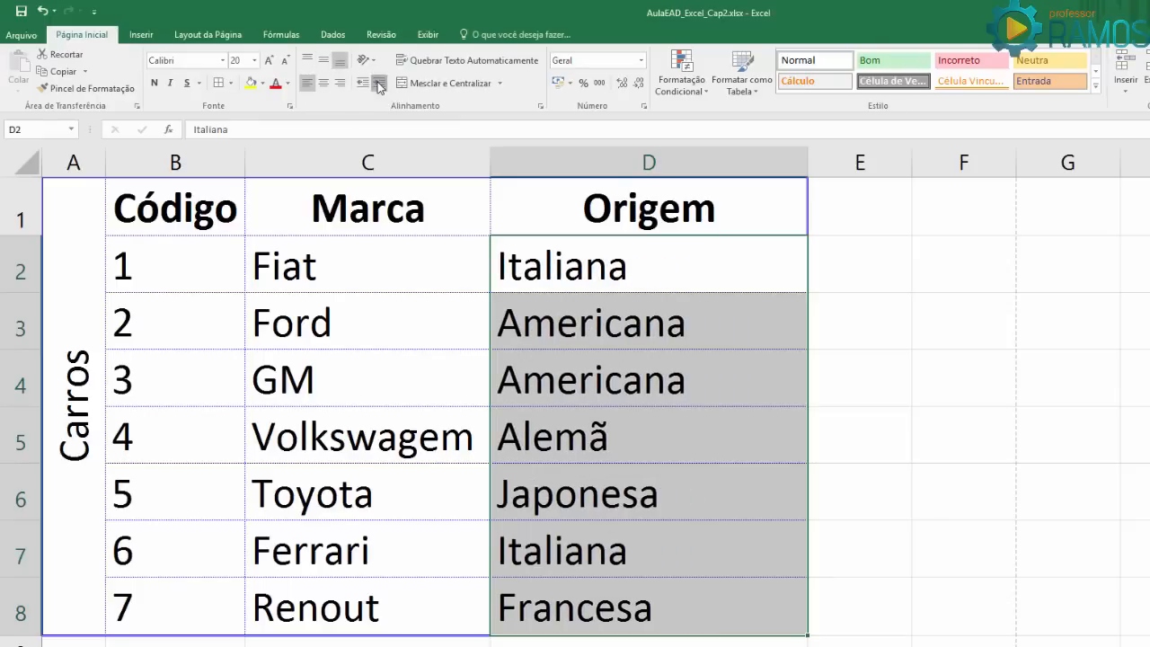
# - Indent the origin values in D2:D8 once more by seven levels and reduce the indent again
pyautogui.click(379, 85)
pyautogui.click(379, 84)
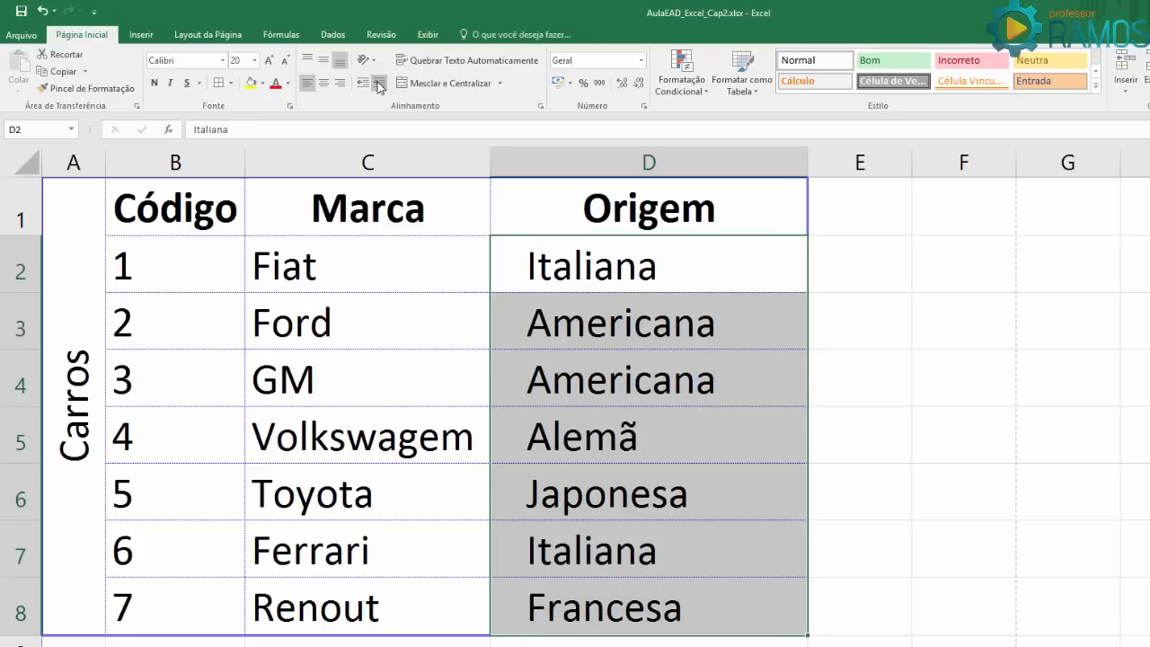
pyautogui.click(379, 84)
pyautogui.click(379, 84)
pyautogui.click(379, 84)
pyautogui.click(379, 85)
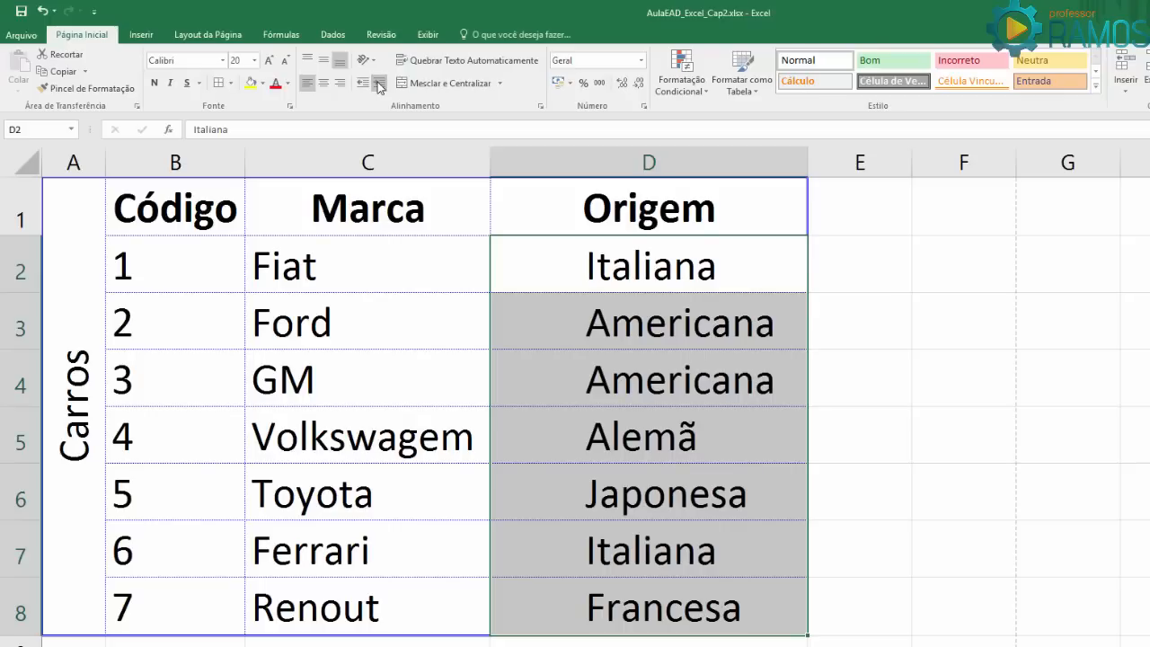
pyautogui.click(379, 84)
pyautogui.click(362, 84)
pyautogui.click(362, 84)
pyautogui.click(361, 84)
pyautogui.click(362, 84)
pyautogui.click(362, 83)
pyautogui.click(362, 83)
# - Switch to the patient data sheet and merge and centre the title Dados dos Pacientes across A1:G1
pyautogui.click(894, 247)
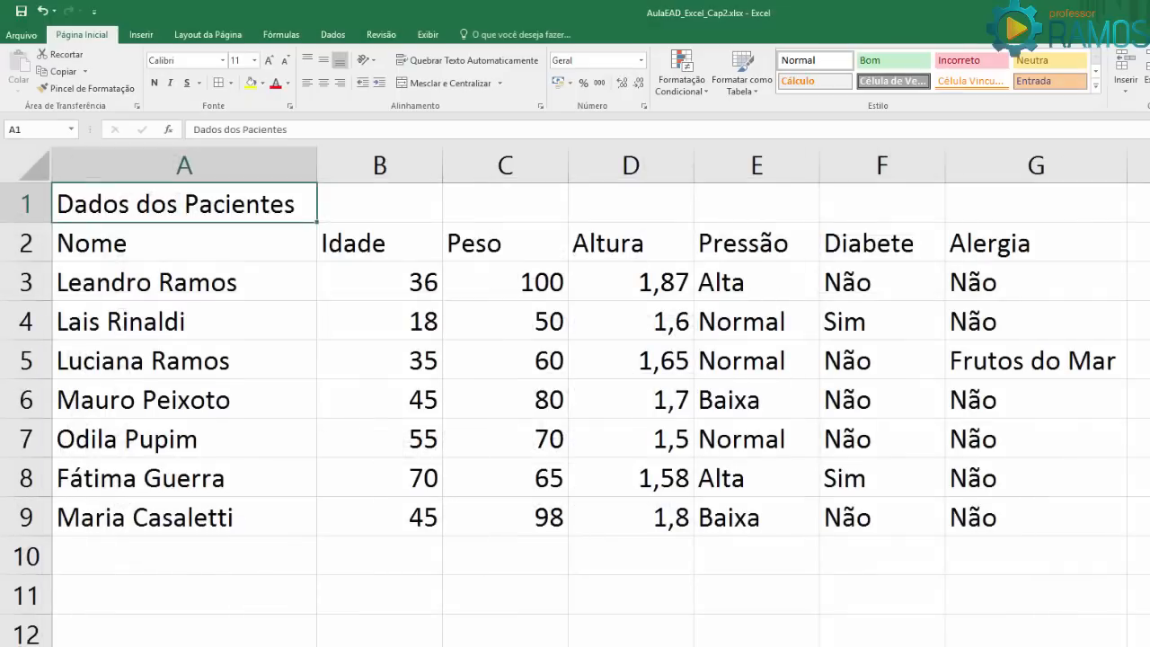
pyautogui.moveTo(84, 210); pyautogui.dragTo(1036, 204)
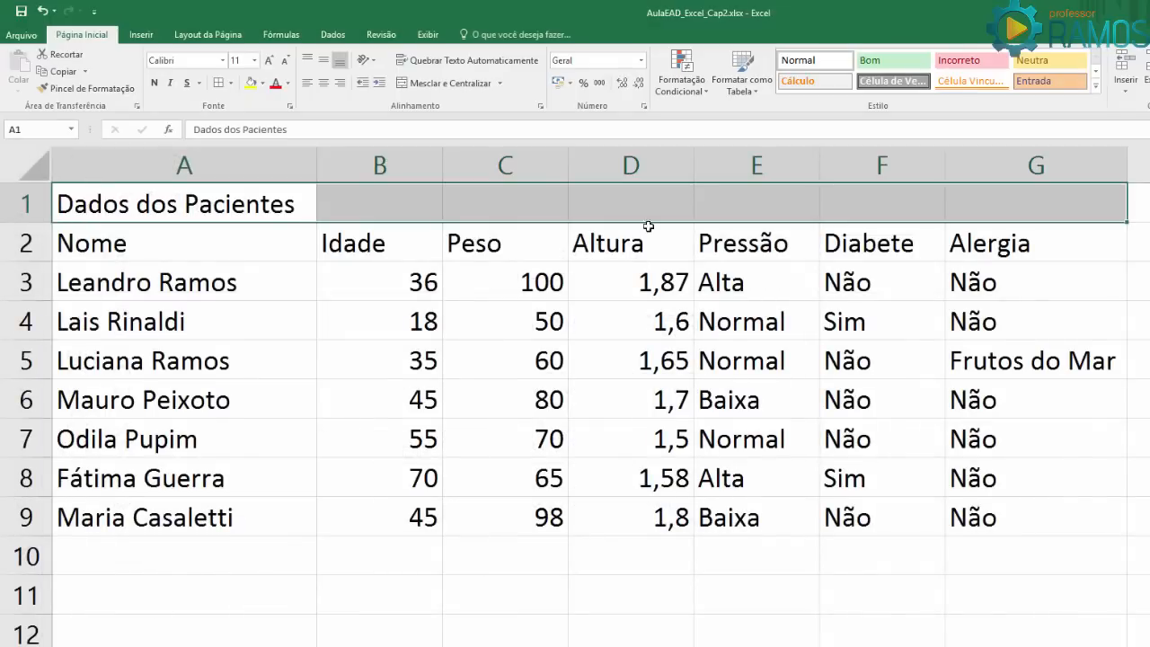
pyautogui.click(412, 83)
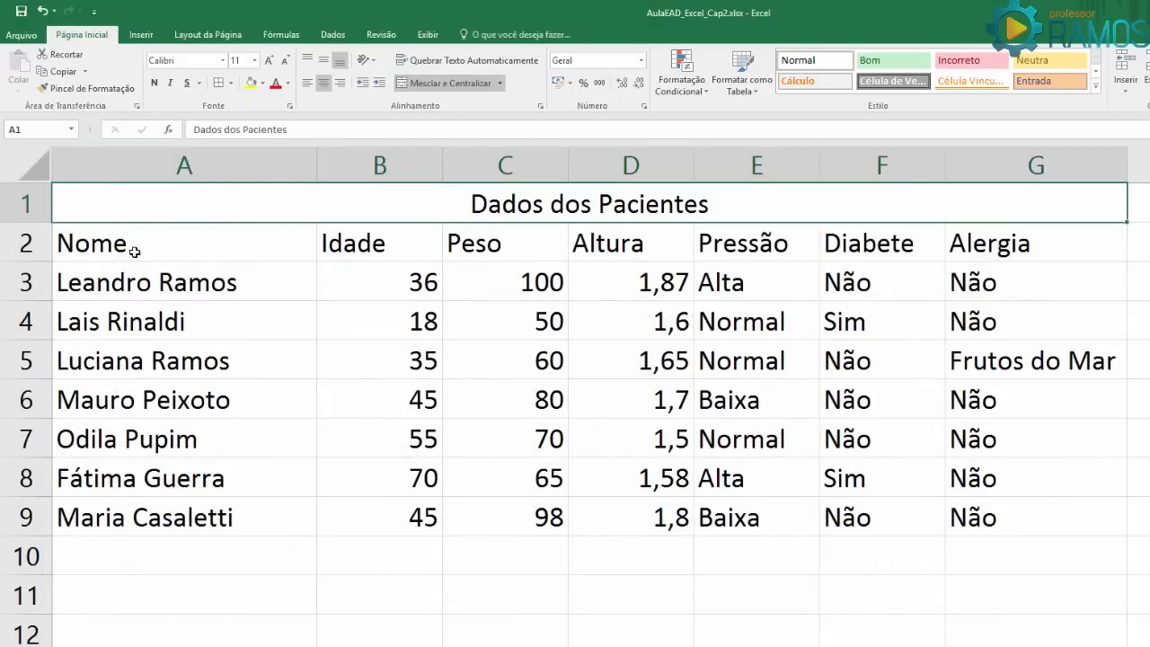
# - Make the column headers in A2:G2, from Nome to Alergia, bold and centred
pyautogui.moveTo(134, 252); pyautogui.dragTo(1045, 239)
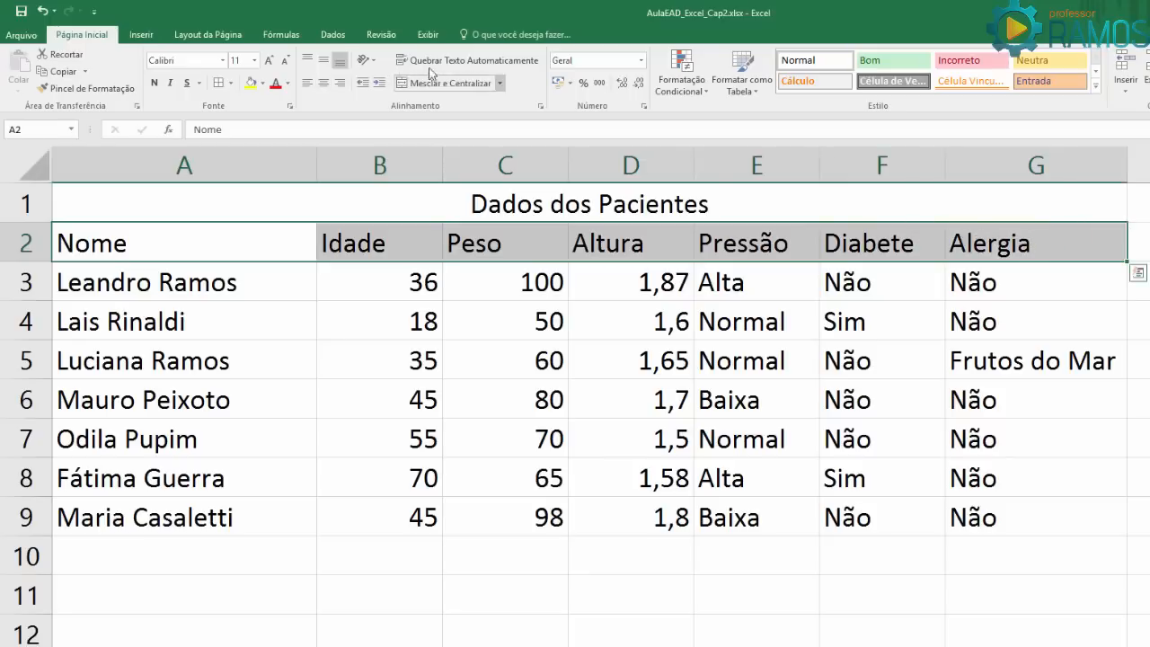
pyautogui.click(153, 82)
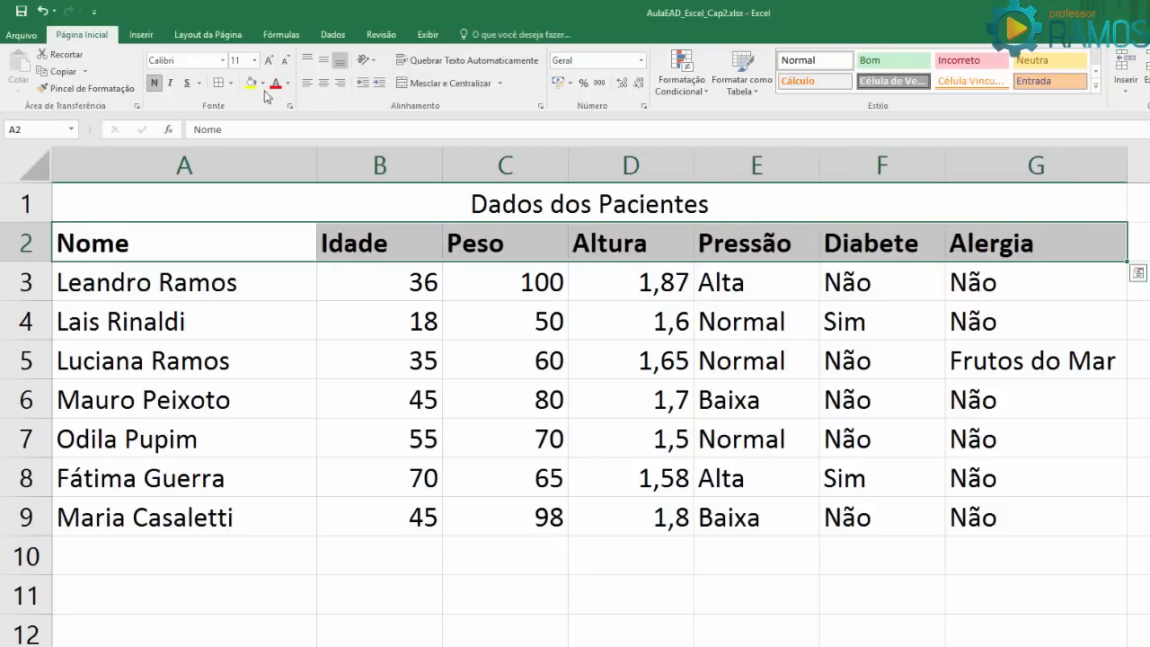
pyautogui.click(322, 83)
# - Make the merged title Dados dos Pacientes bold and increase its font size to 14
pyautogui.click(456, 203)
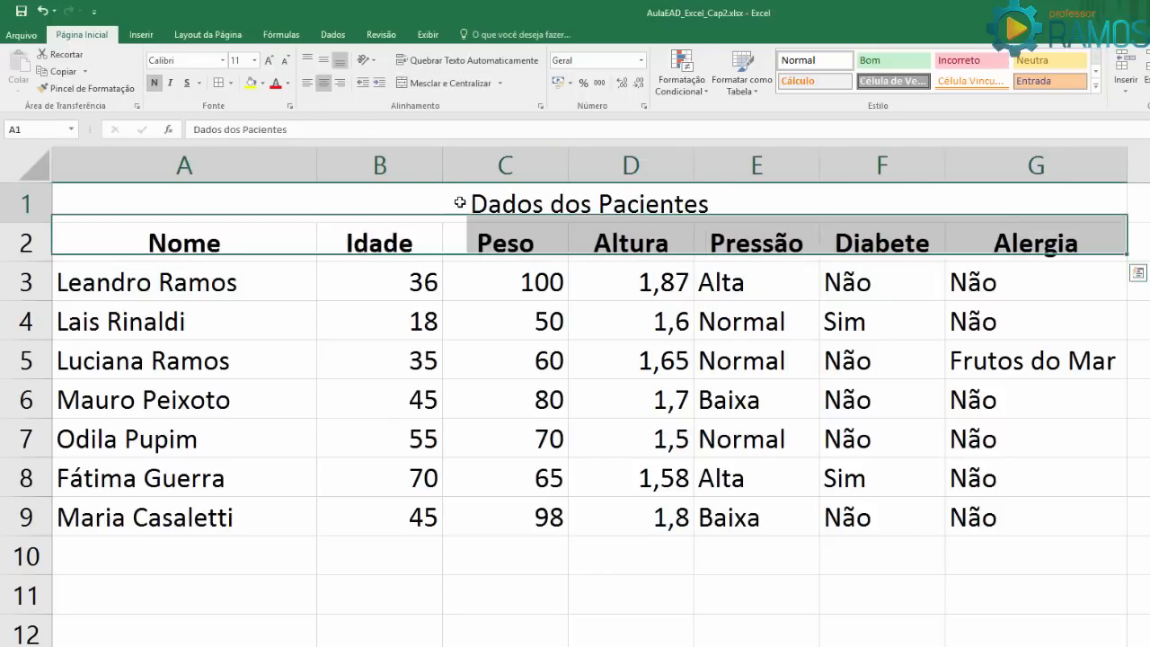
pyautogui.click(153, 82)
pyautogui.click(268, 60)
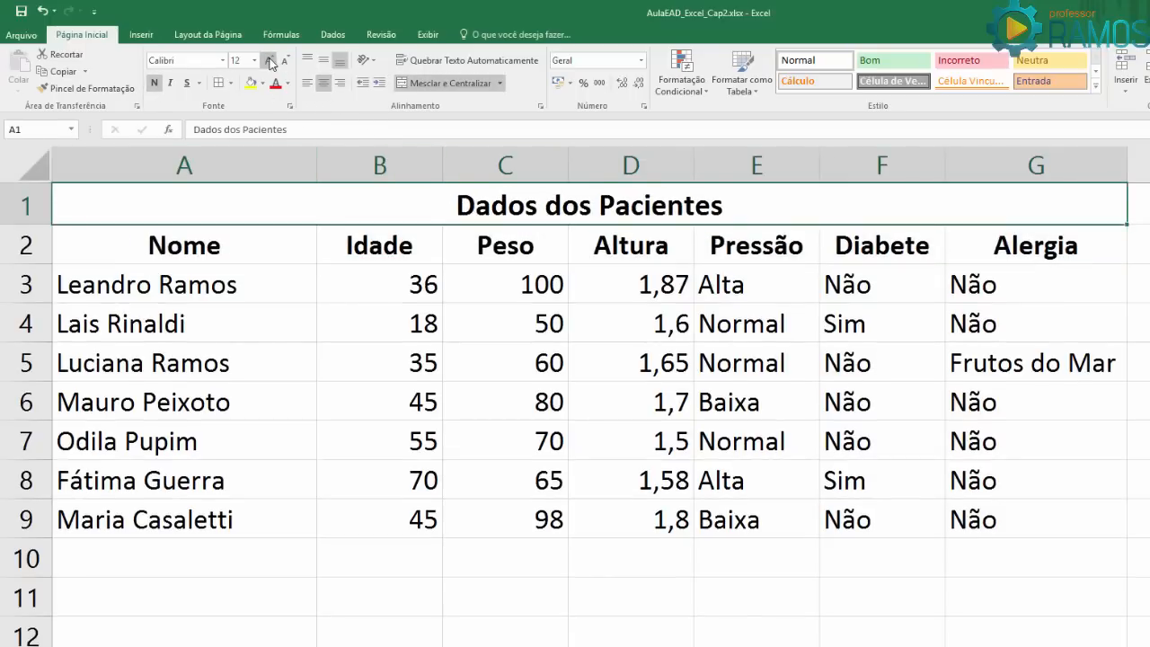
pyautogui.click(269, 60)
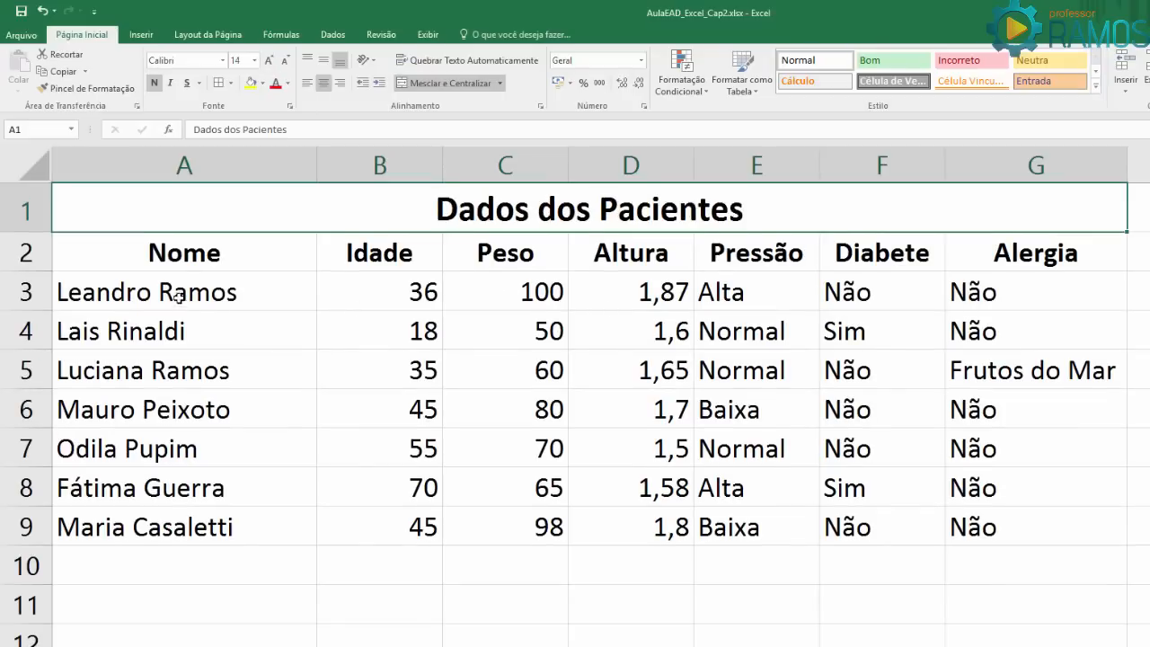
# - Apply all borders to the whole patient table A1:G9
pyautogui.click(878, 602)
pyautogui.moveTo(389, 195); pyautogui.dragTo(611, 526)
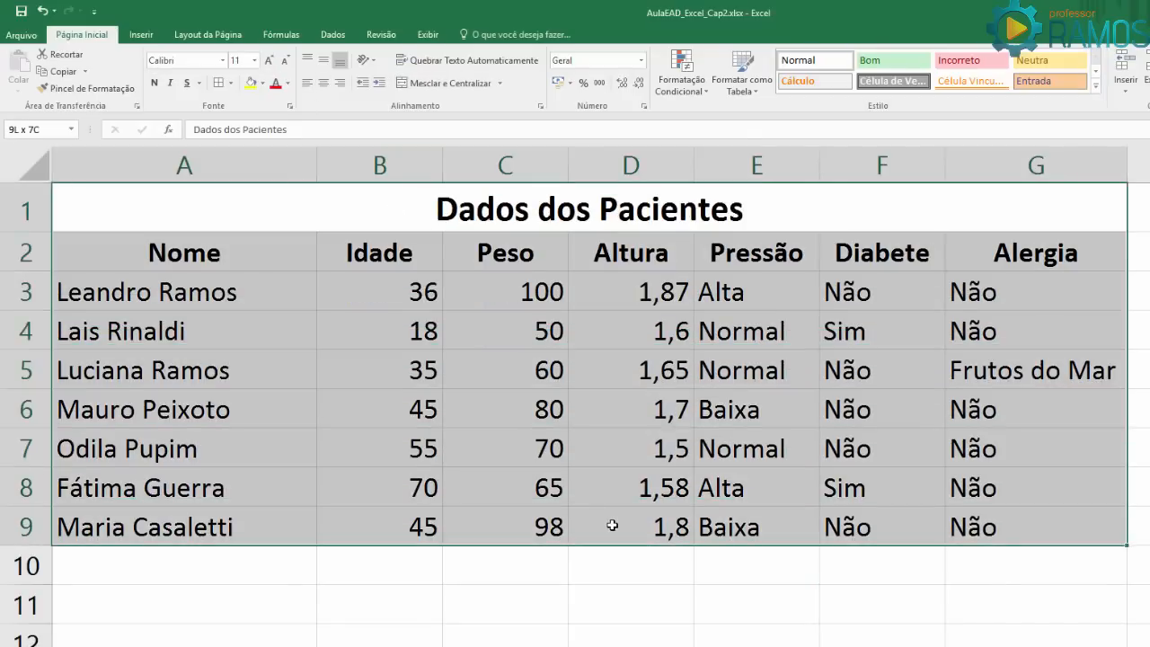
pyautogui.click(230, 83)
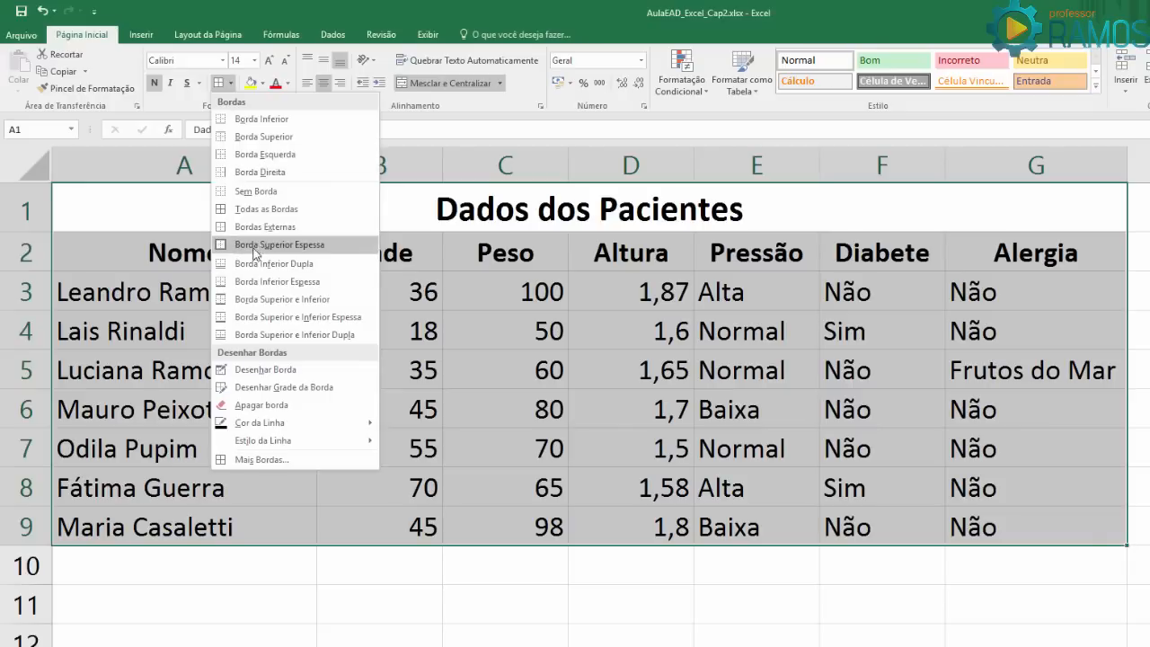
pyautogui.click(260, 210)
pyautogui.click(699, 589)
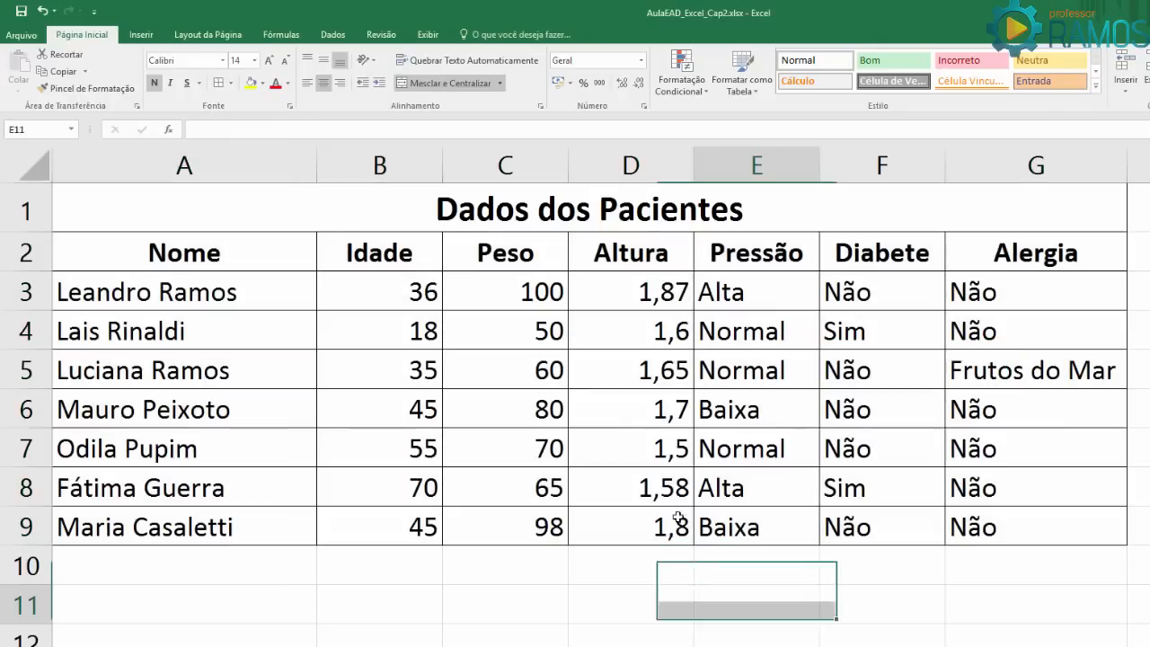
# - Examine the standard and custom fill colours available for the title cell and close the colour dialog without applying one
pyautogui.click(518, 212)
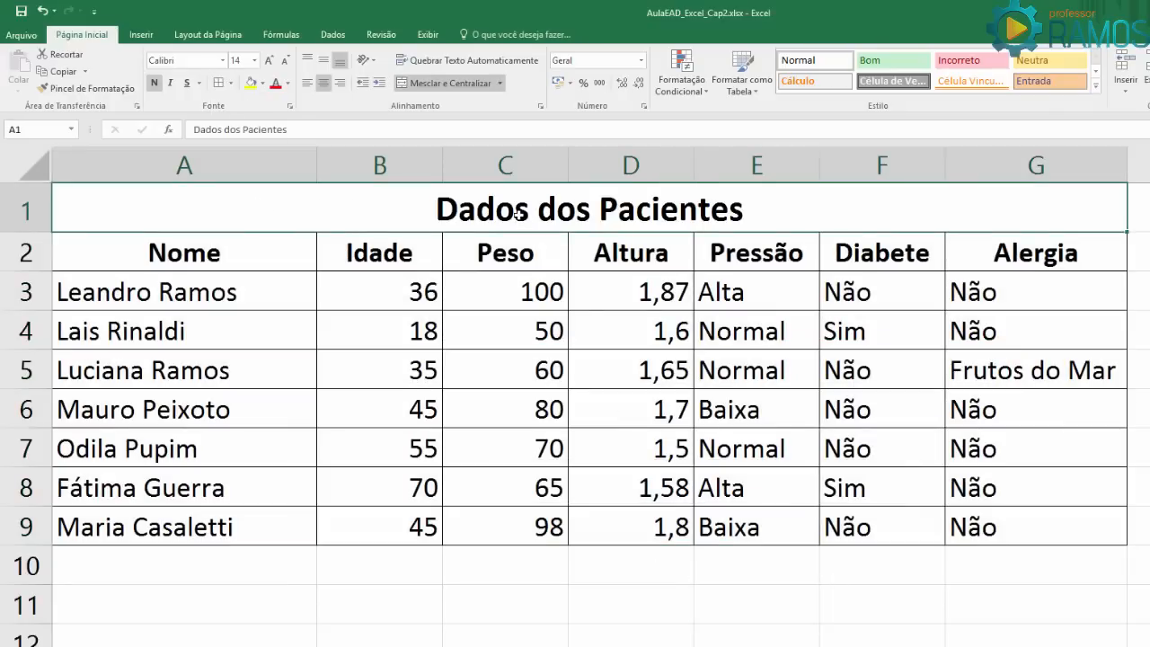
pyautogui.click(261, 83)
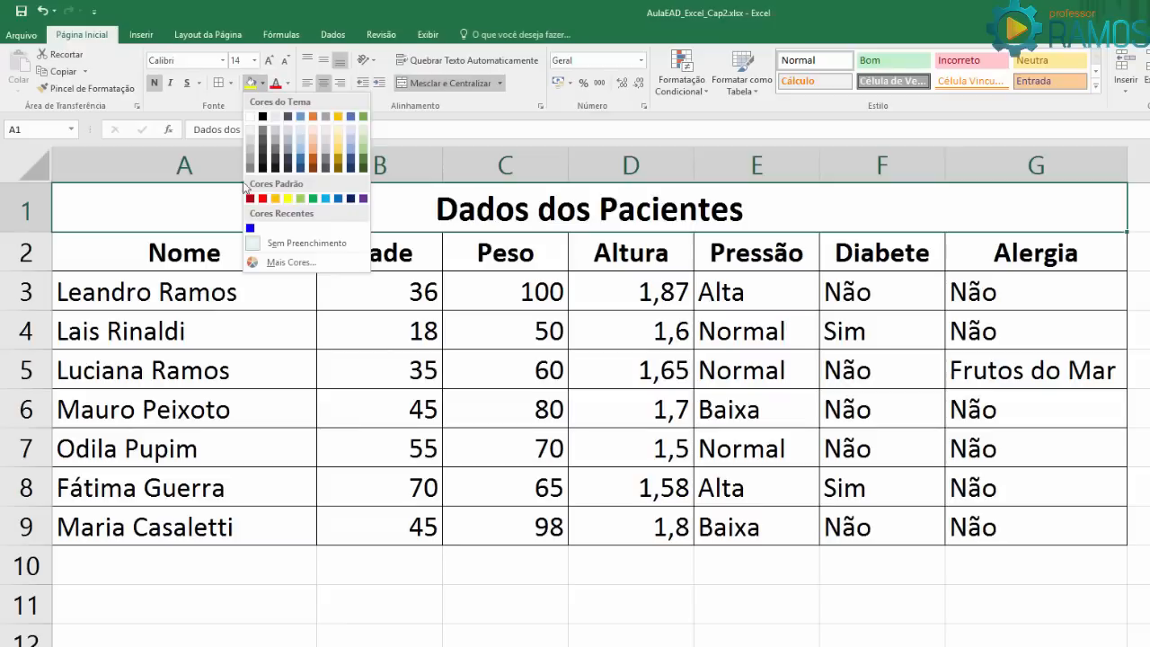
pyautogui.click(286, 263)
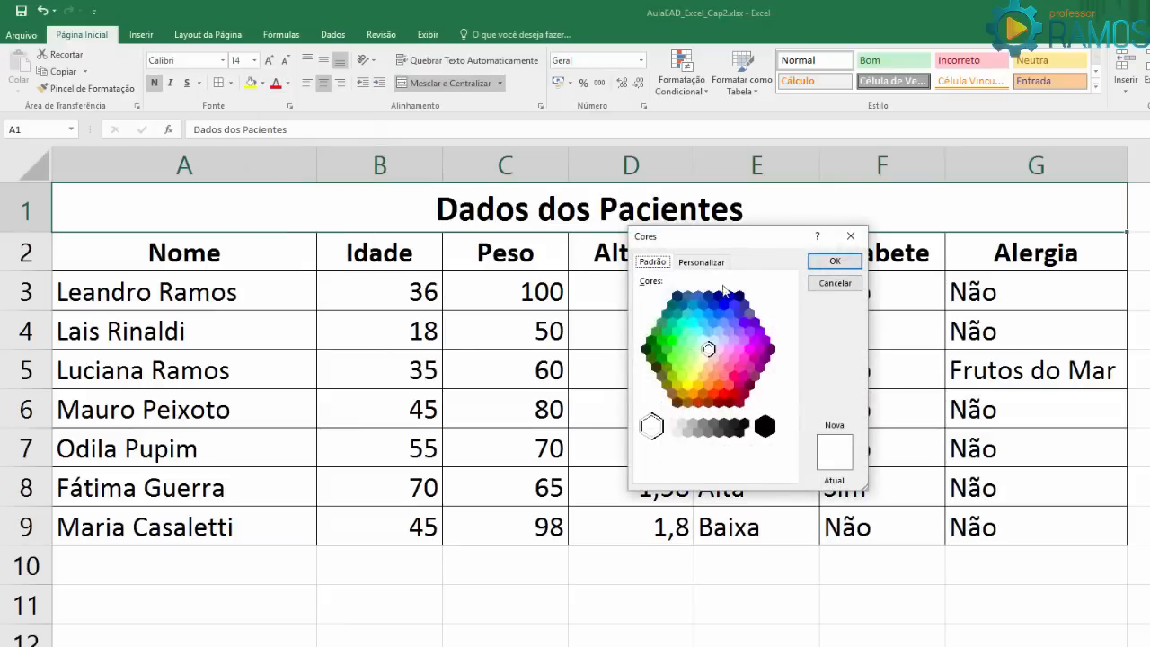
pyautogui.click(714, 262)
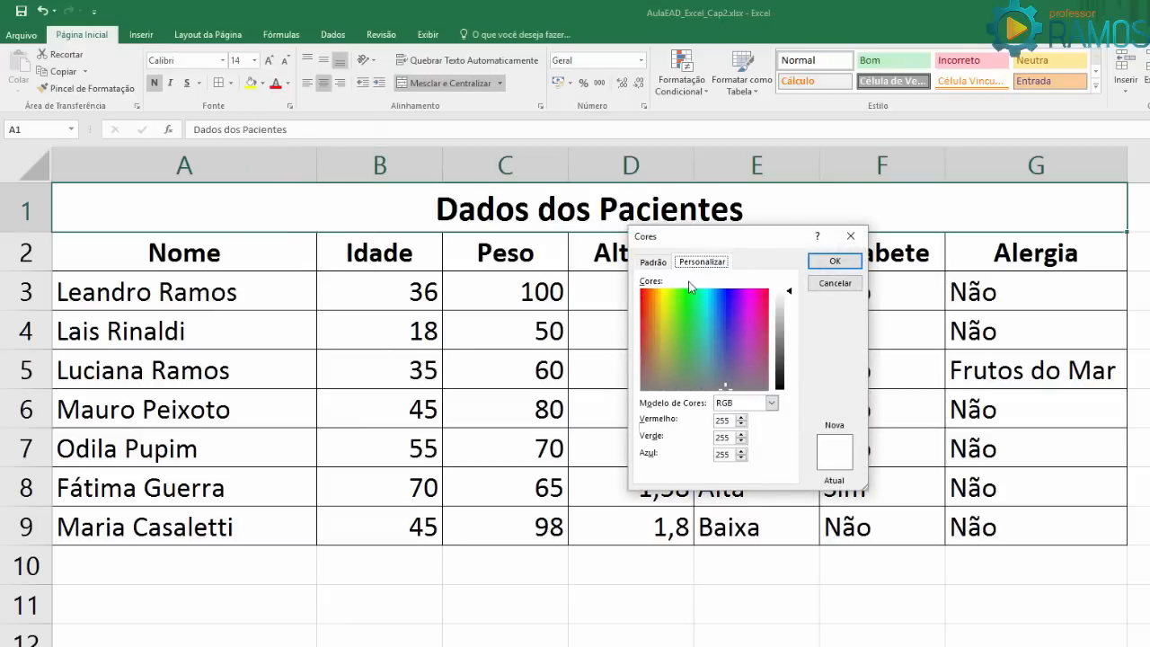
pyautogui.click(652, 262)
pyautogui.click(834, 283)
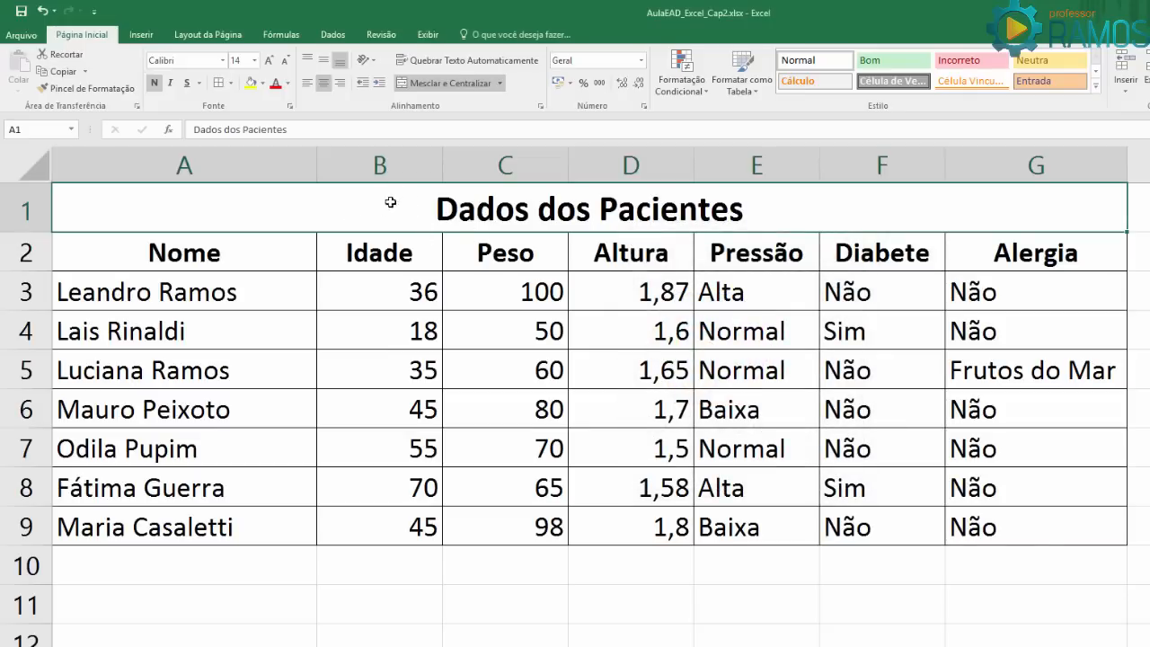
# - Open the background fill settings of the cell formatting dialog for the merged title Dados dos Pacientes
pyautogui.click(290, 109)
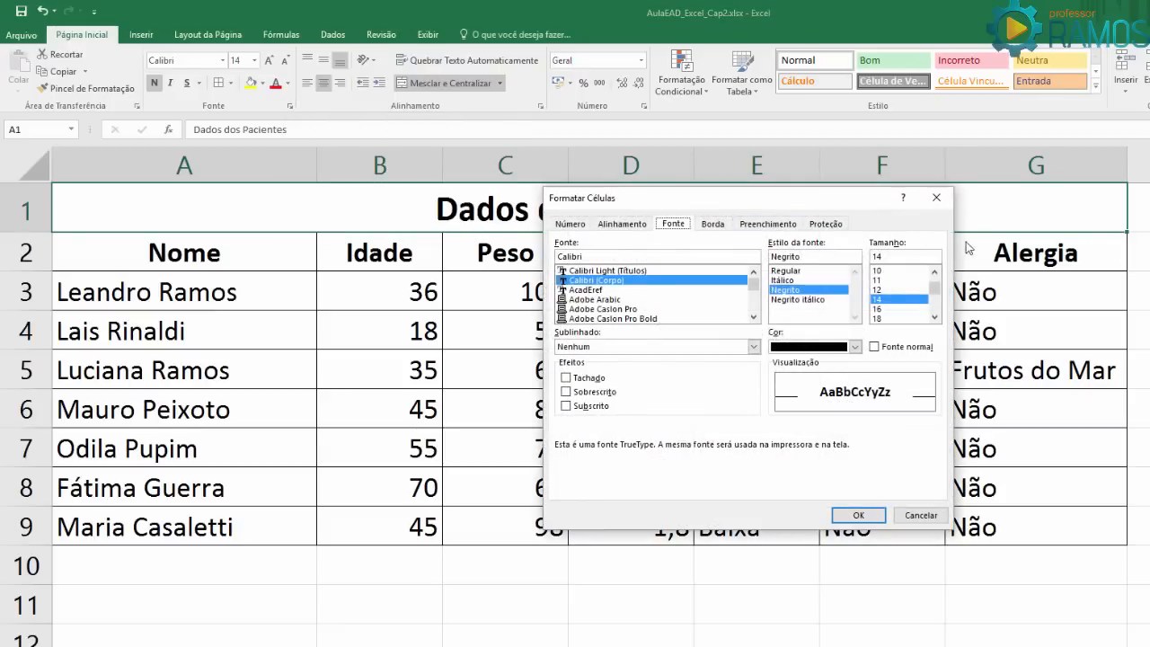
pyautogui.click(936, 197)
pyautogui.rightClick(575, 213)
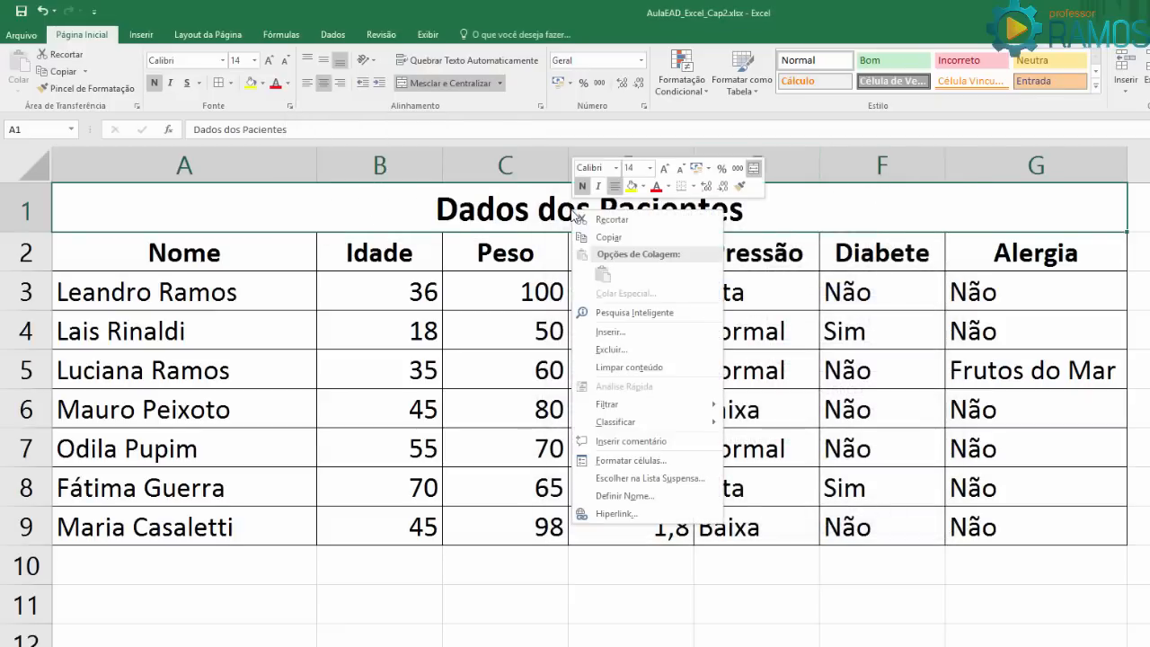
pyautogui.click(660, 468)
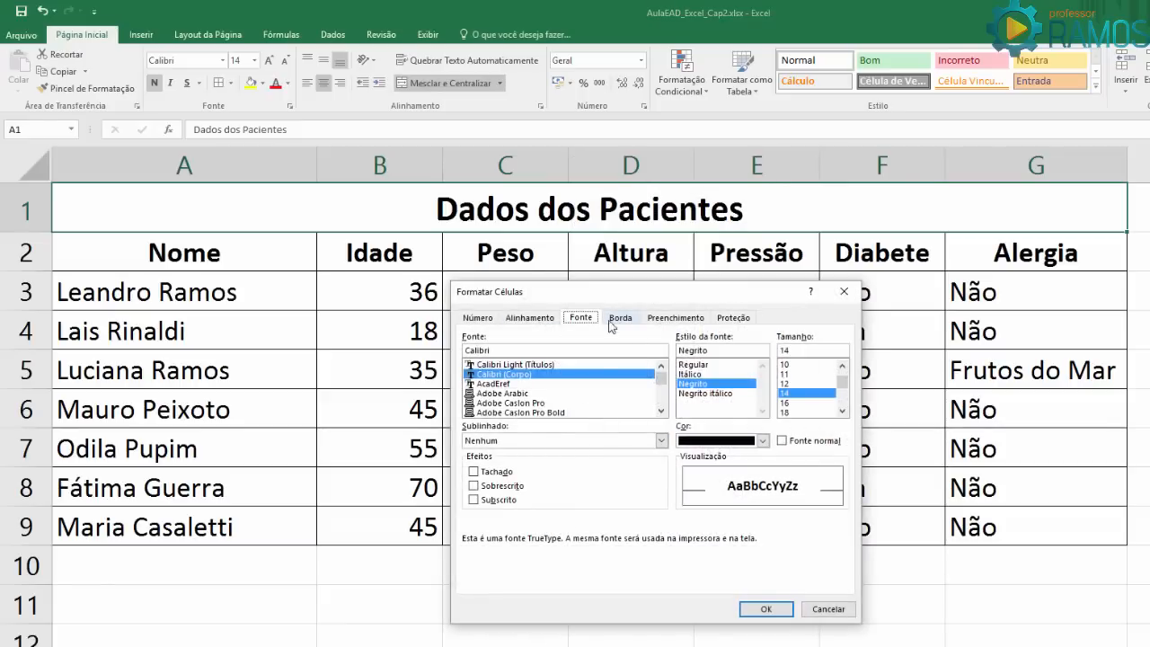
pyautogui.moveTo(604, 295); pyautogui.dragTo(557, 251)
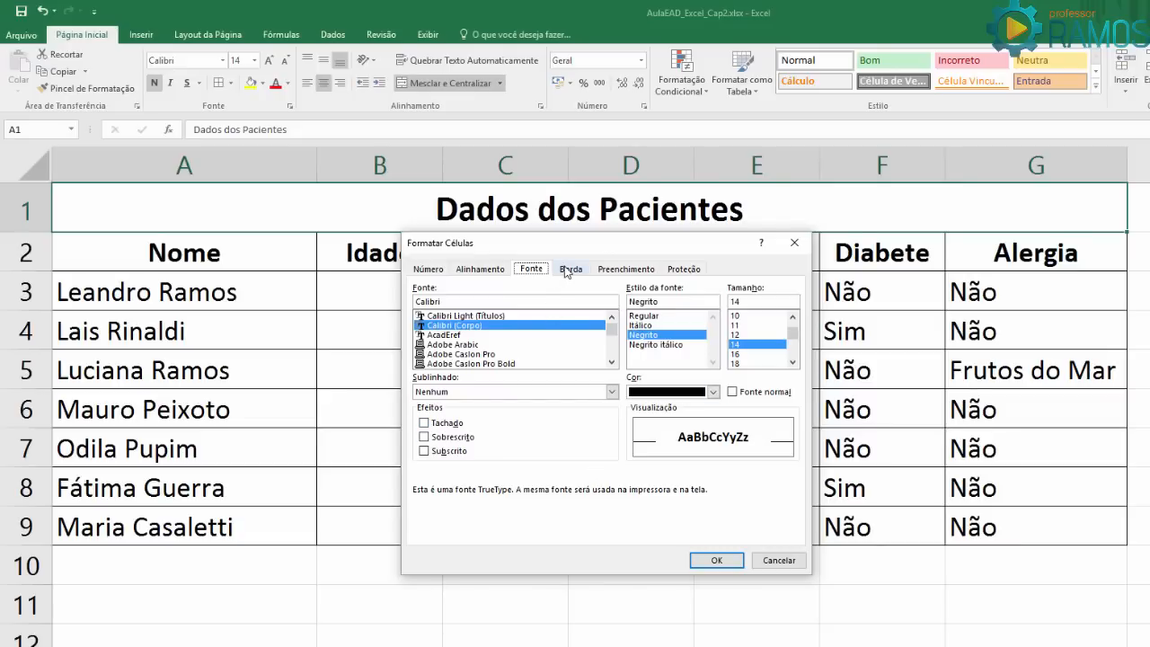
pyautogui.click(614, 269)
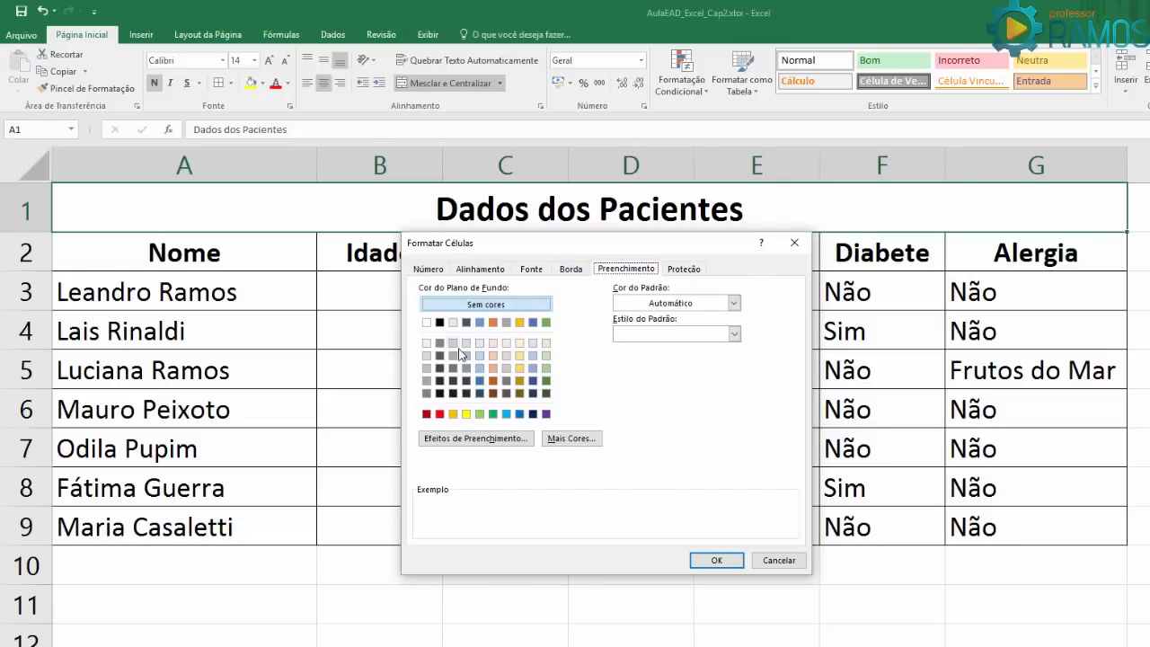
# - Examine the additional standard and custom background colours for the title cell without choosing one
pyautogui.click(571, 438)
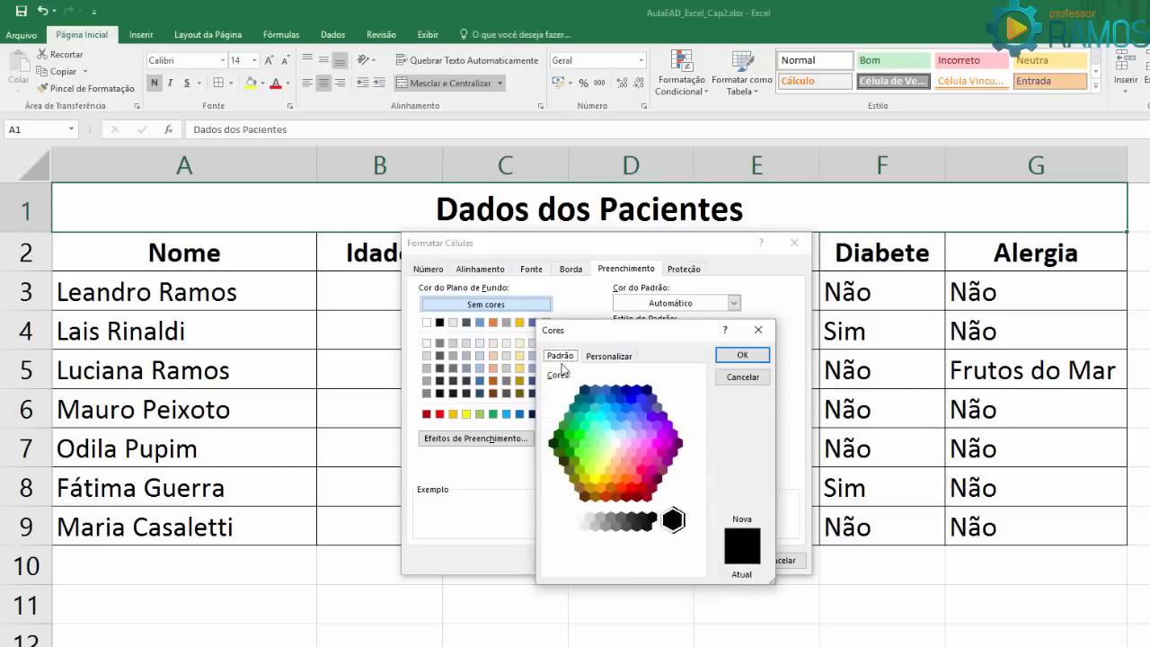
pyautogui.click(609, 356)
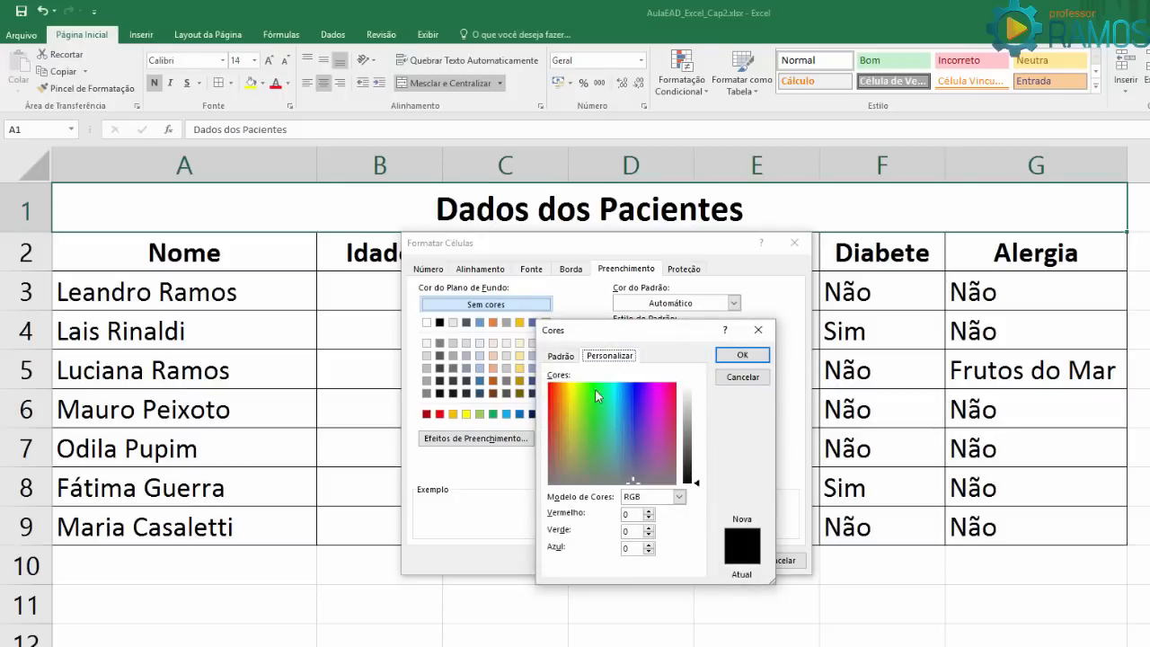
pyautogui.click(742, 376)
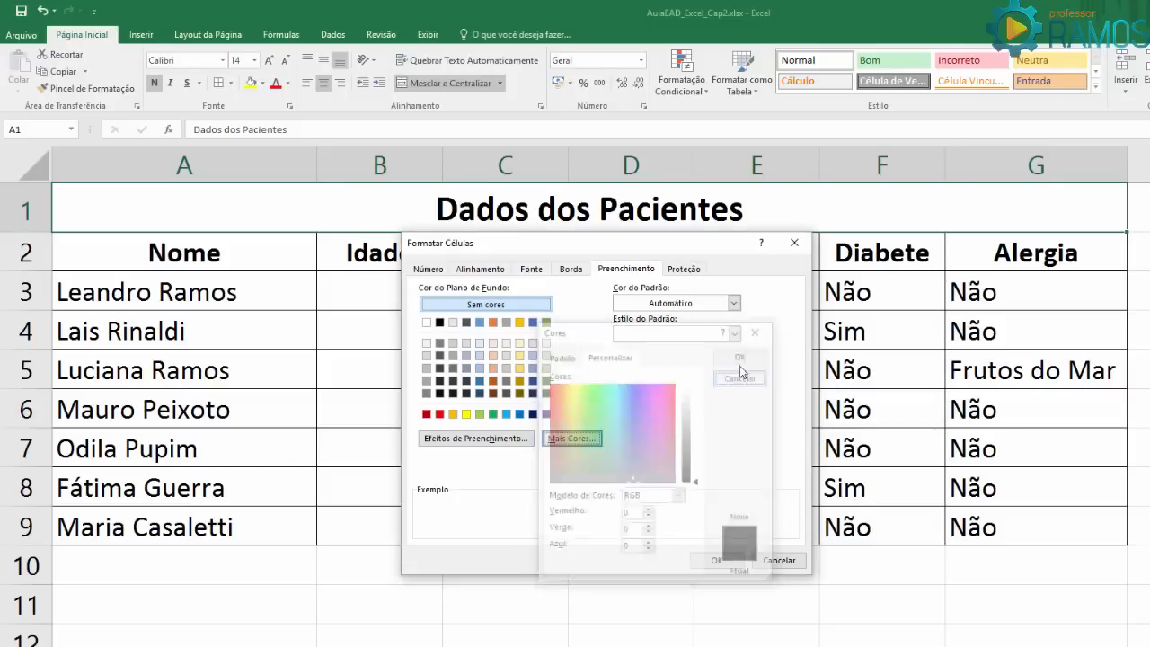
# - Apply a two-colour gold and green gradient fill with Do centro shading to the title cell
pyautogui.click(471, 439)
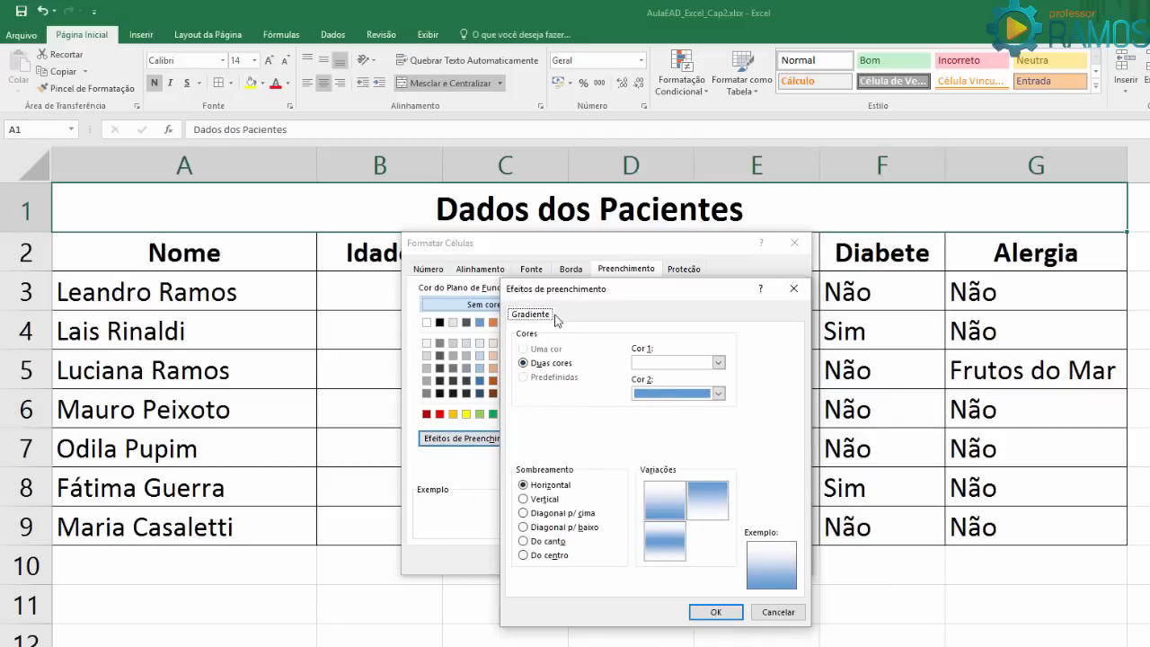
pyautogui.click(718, 363)
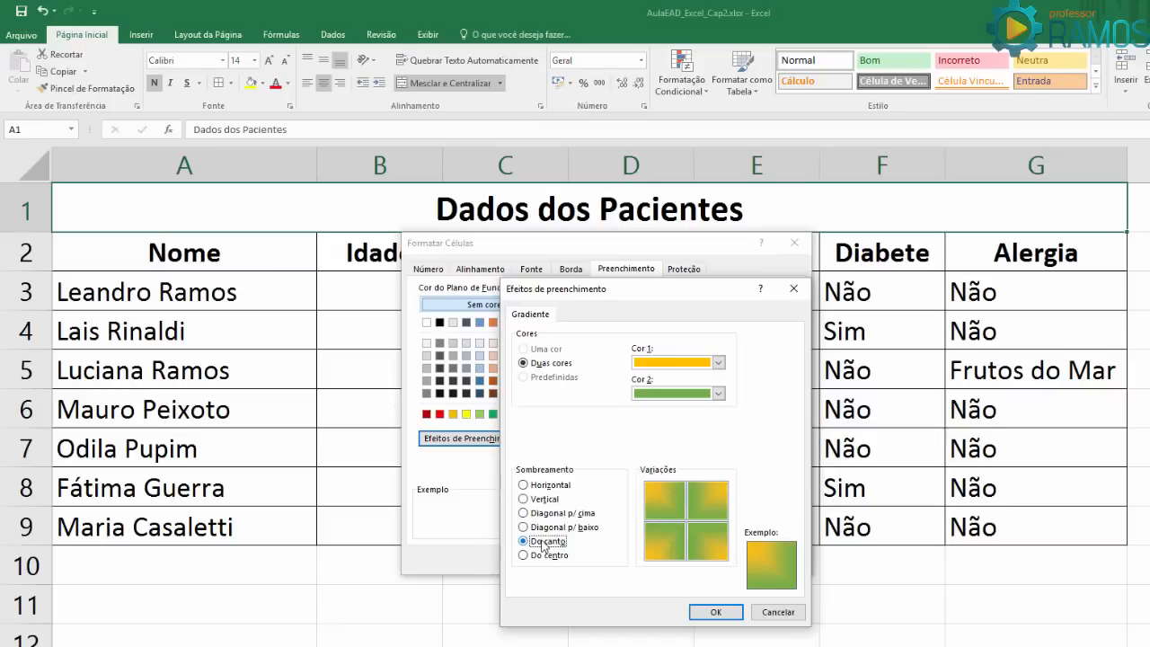
pyautogui.click(545, 555)
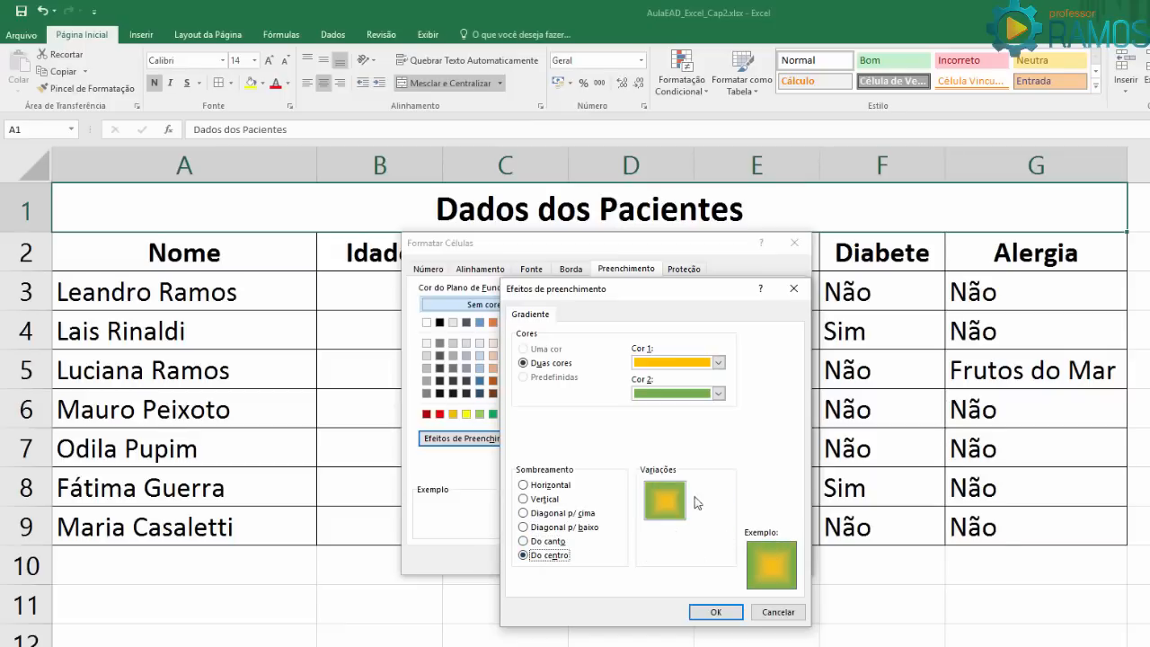
pyautogui.click(663, 499)
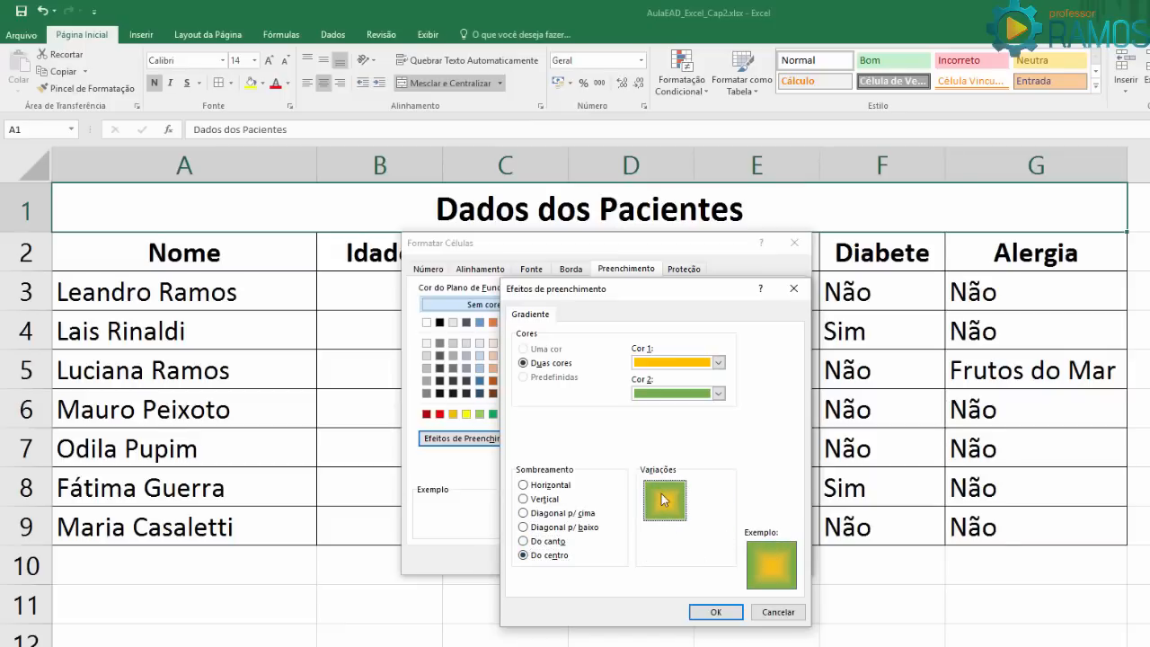
pyautogui.click(716, 612)
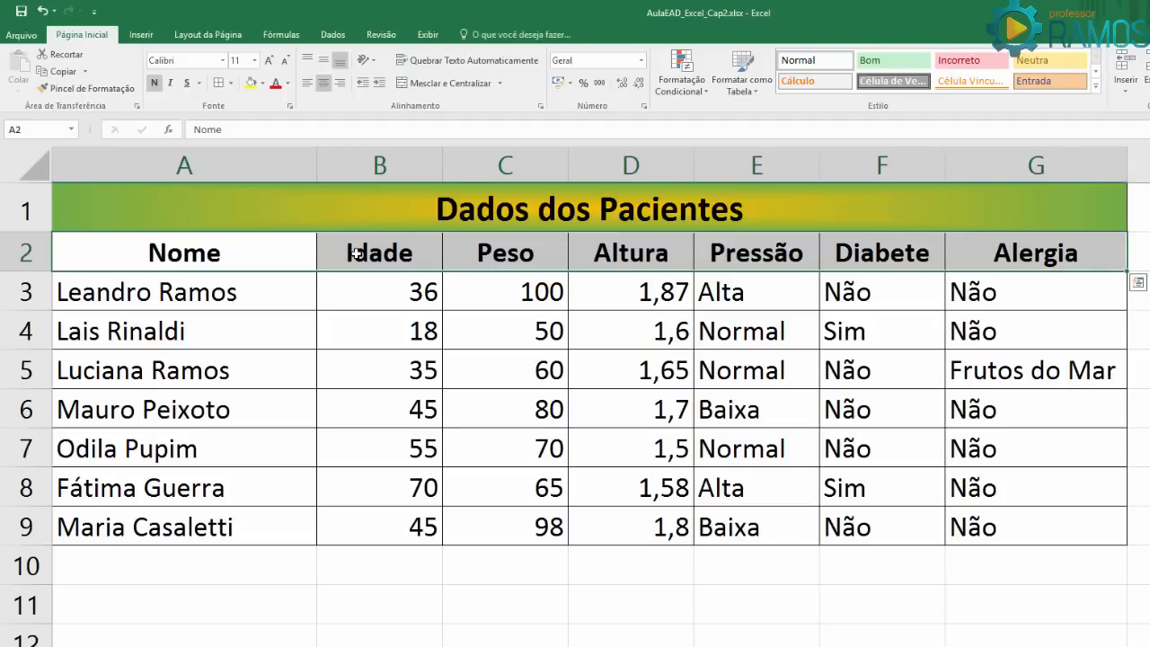
pyautogui.rightClick(354, 239)
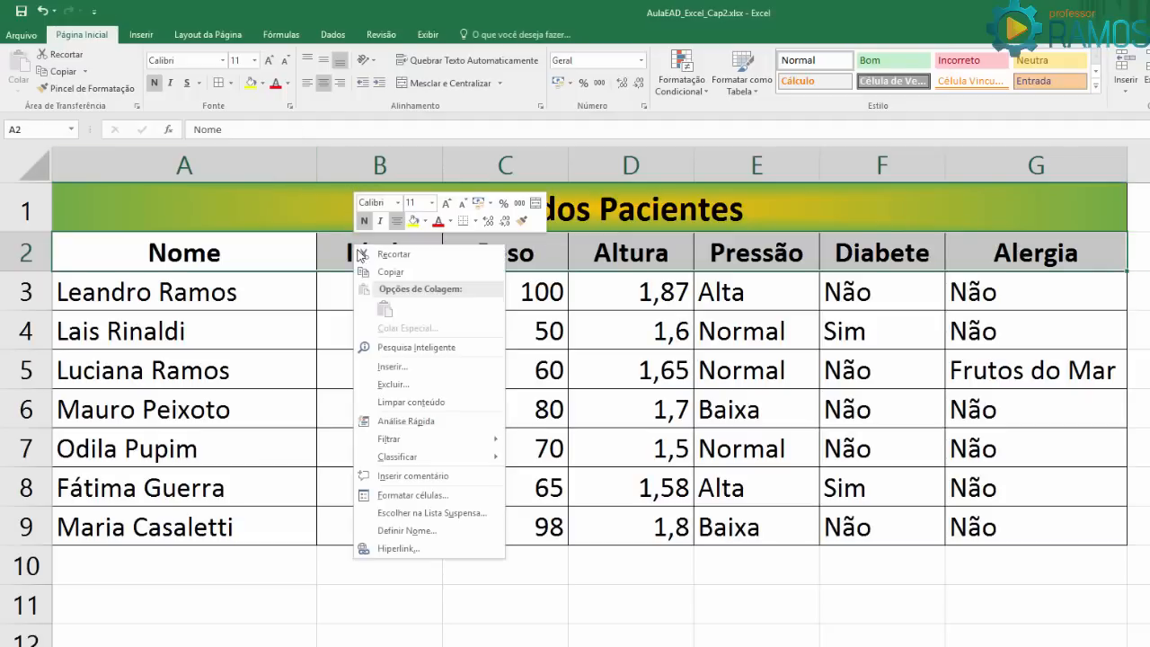
pyautogui.click(442, 496)
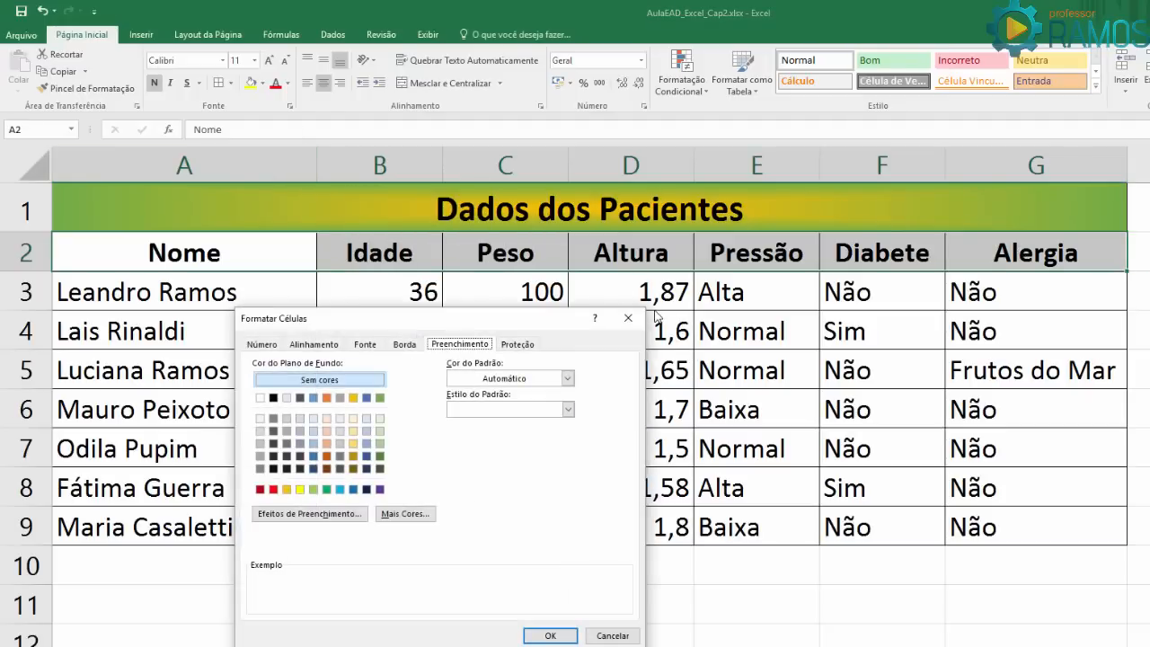
pyautogui.press('Escape')
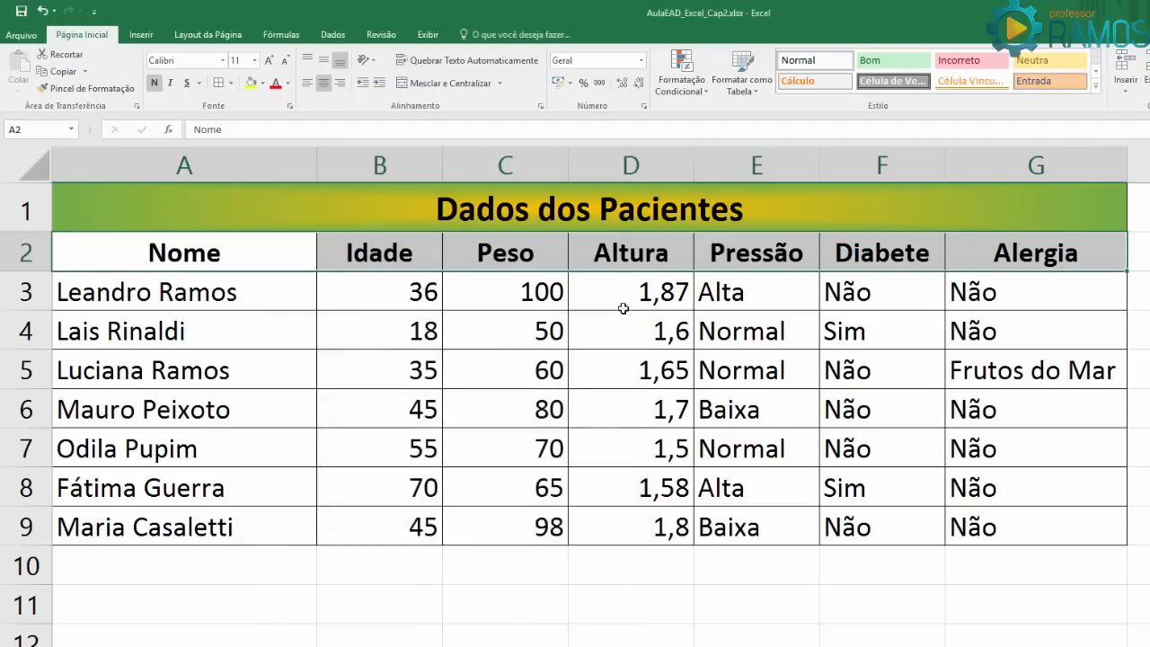
# - Set up a two-colour gradient fill for header cells A2:G2 with grey as Cor 1 and white as Cor 2
pyautogui.click(289, 109)
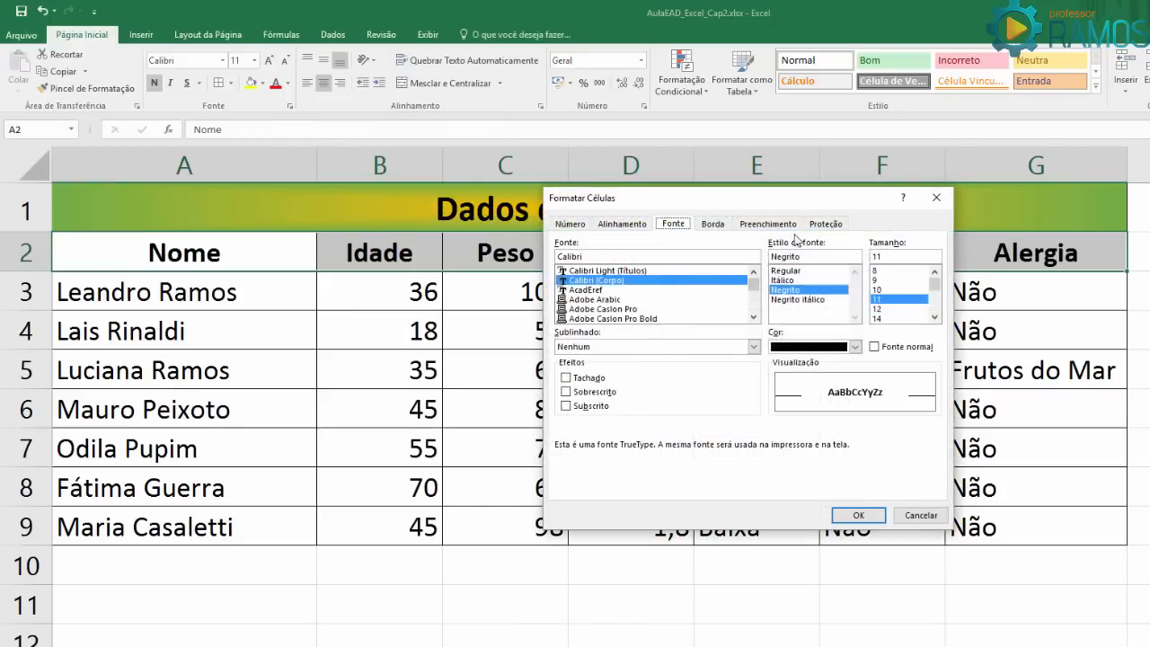
pyautogui.click(764, 225)
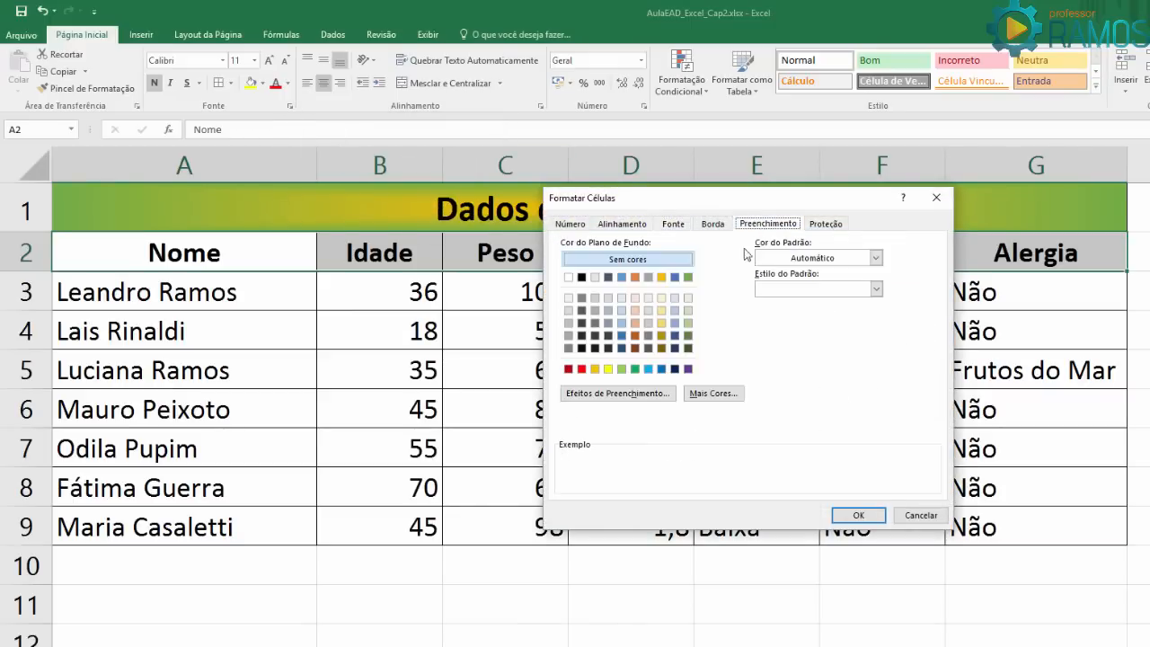
pyautogui.click(618, 393)
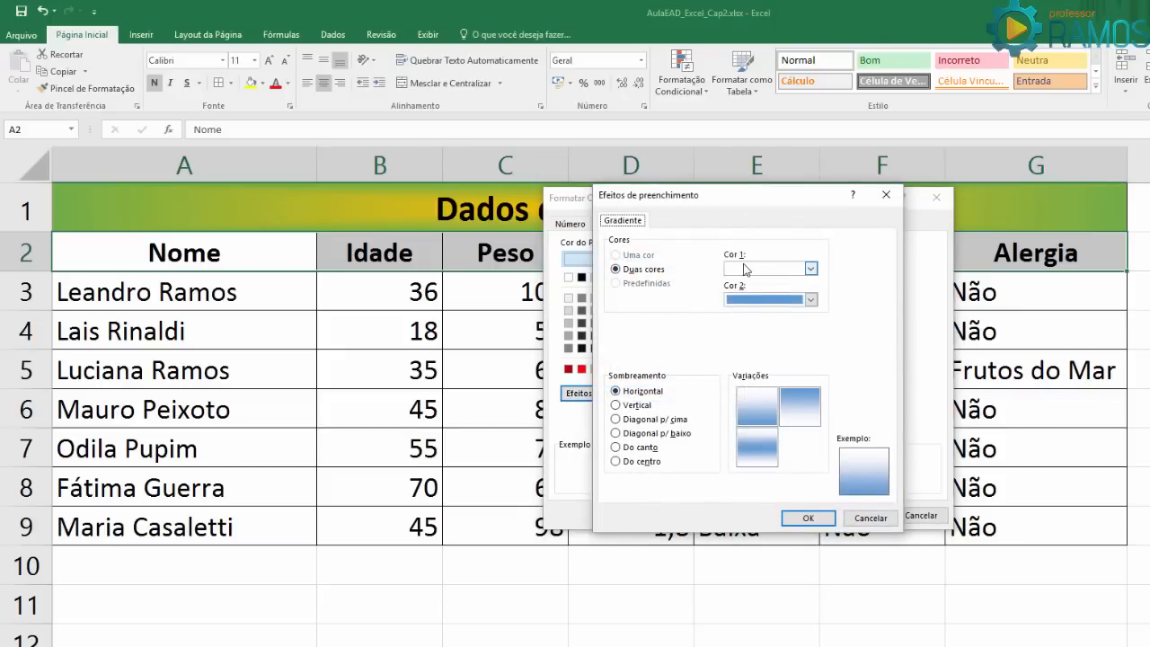
pyautogui.click(810, 268)
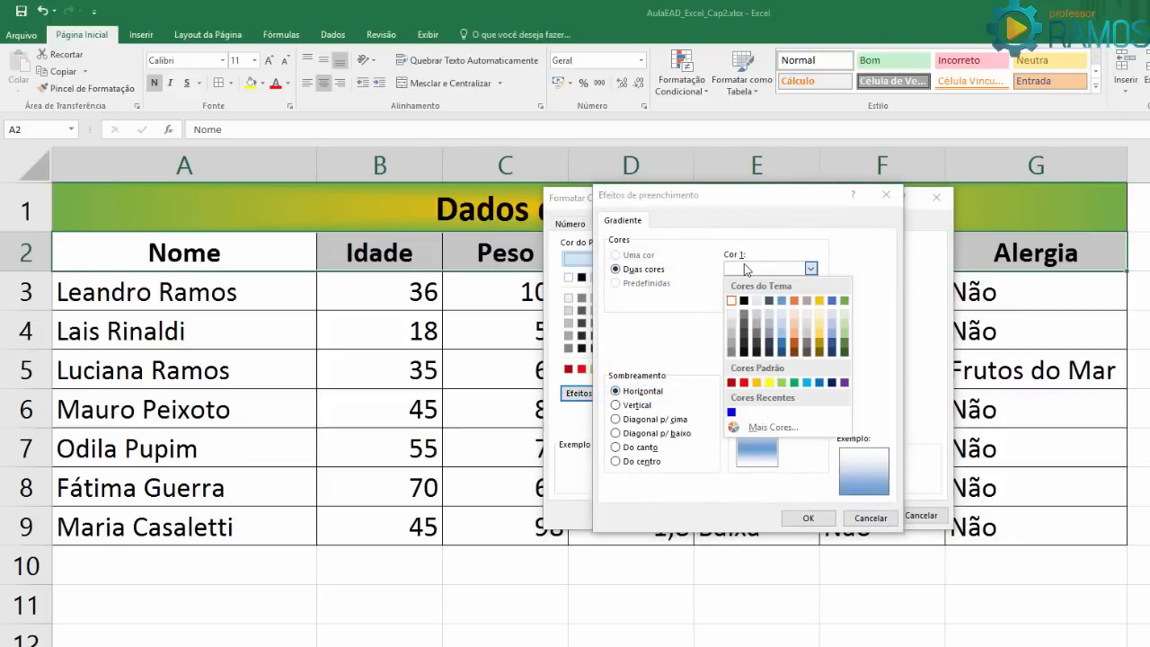
pyautogui.click(730, 351)
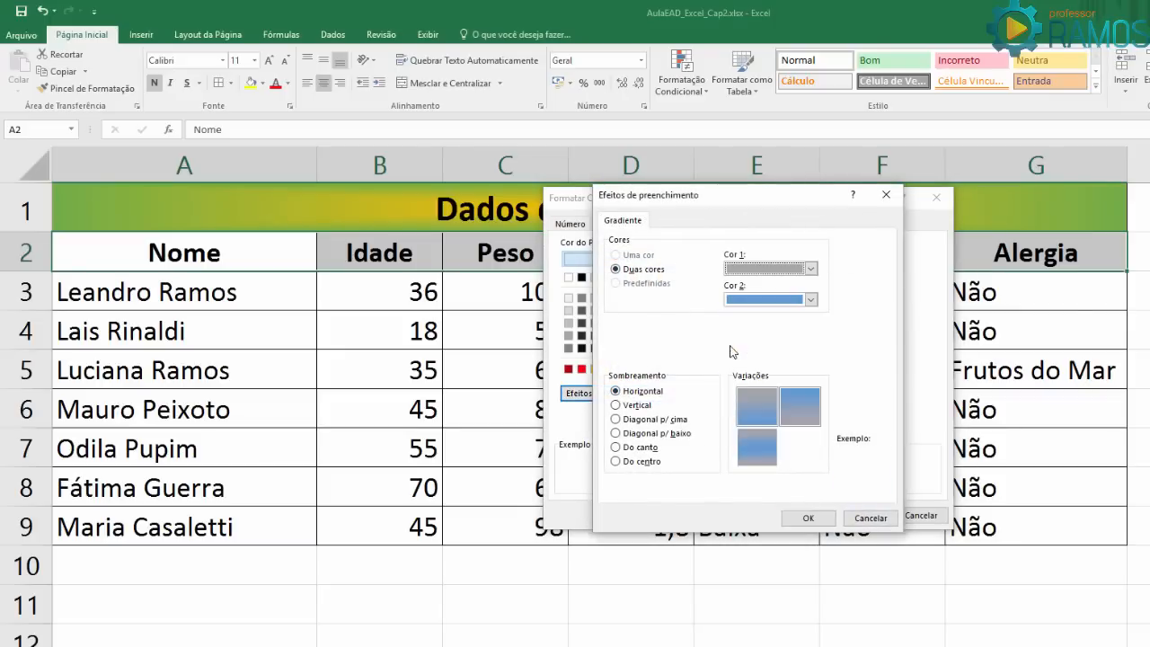
pyautogui.click(810, 299)
pyautogui.click(732, 332)
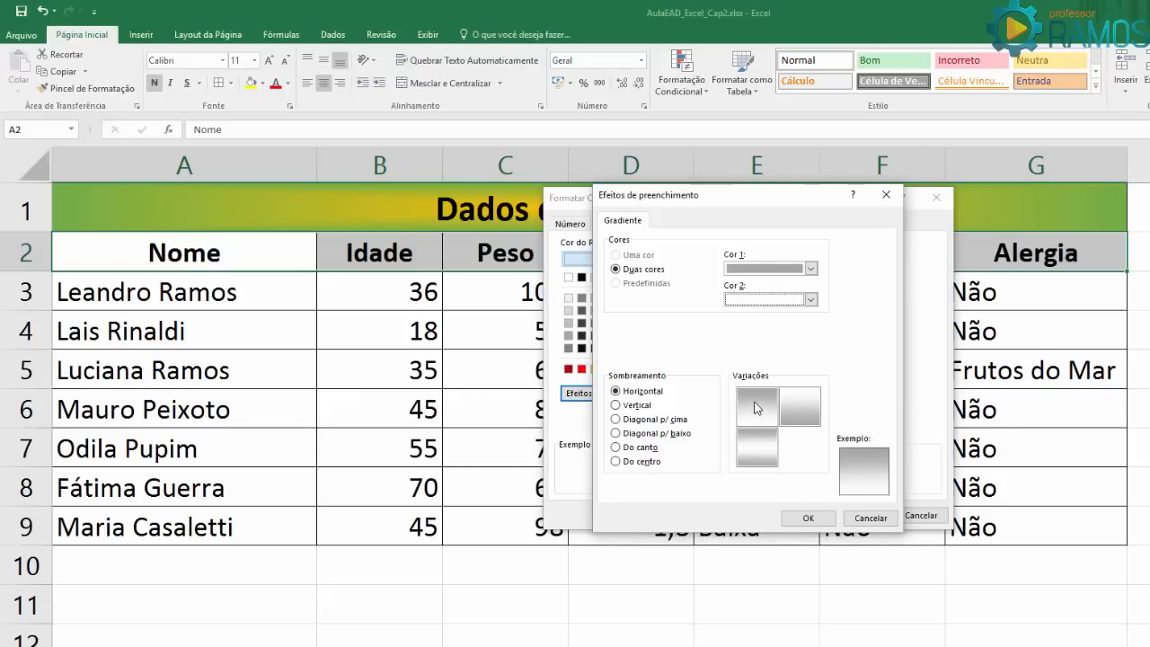
# - Choose Diagonal p/ cima shading with the first variation and apply the gradient to the header row
pyautogui.click(651, 408)
pyautogui.click(654, 419)
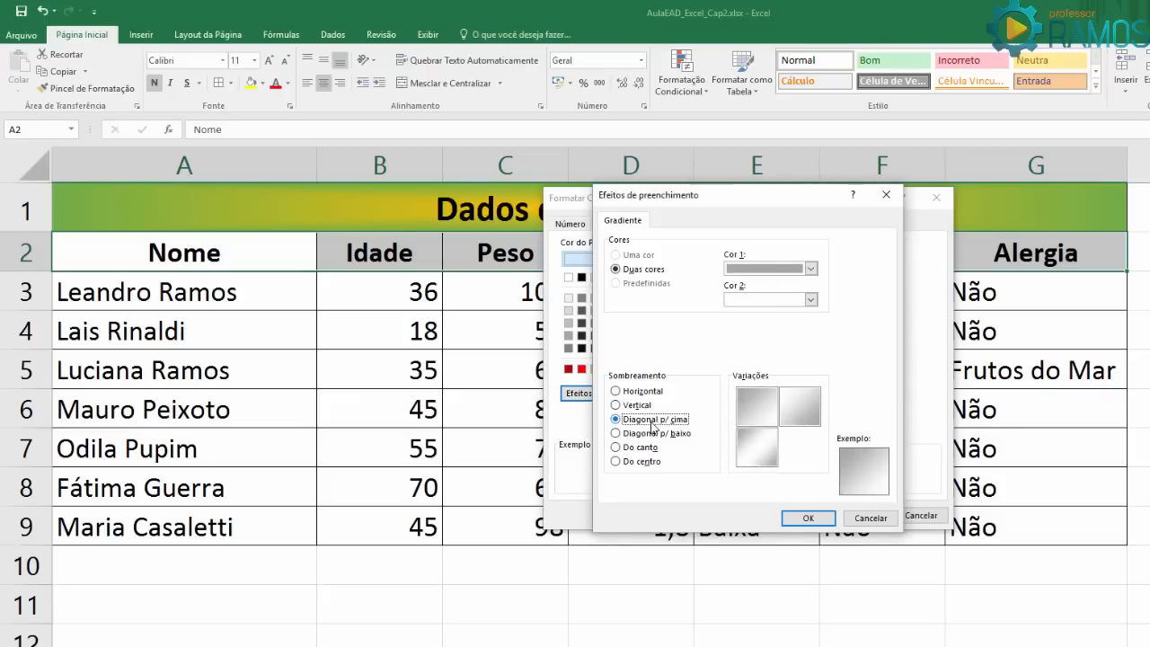
pyautogui.click(654, 433)
pyautogui.click(655, 419)
pyautogui.click(756, 406)
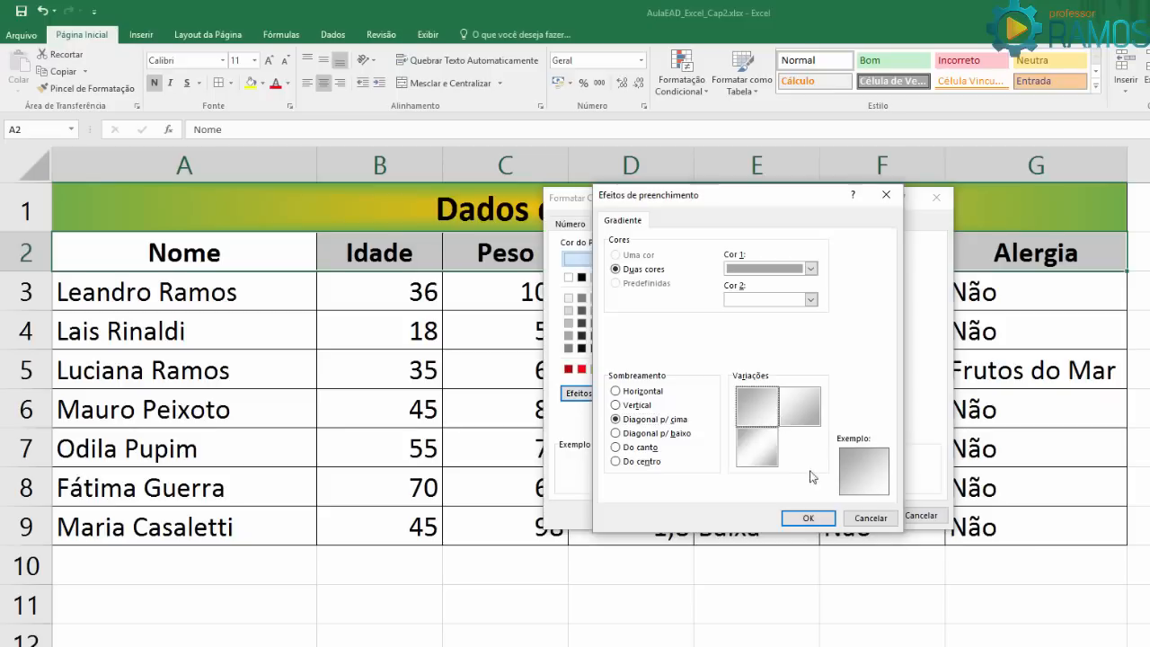
pyautogui.click(808, 518)
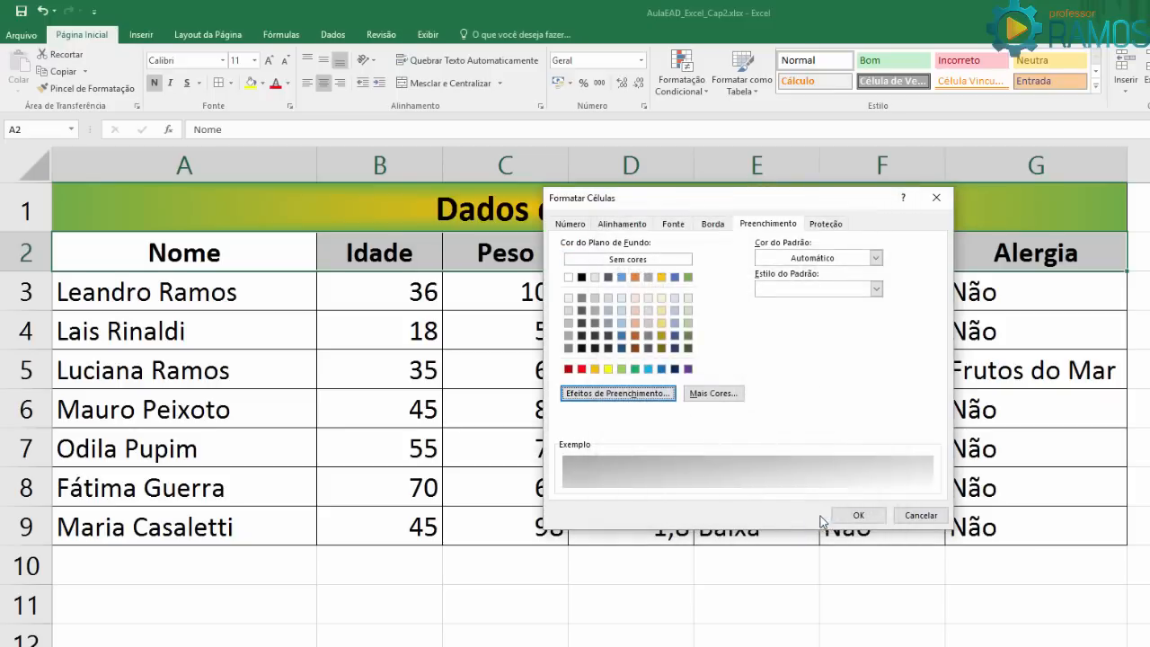
pyautogui.click(854, 517)
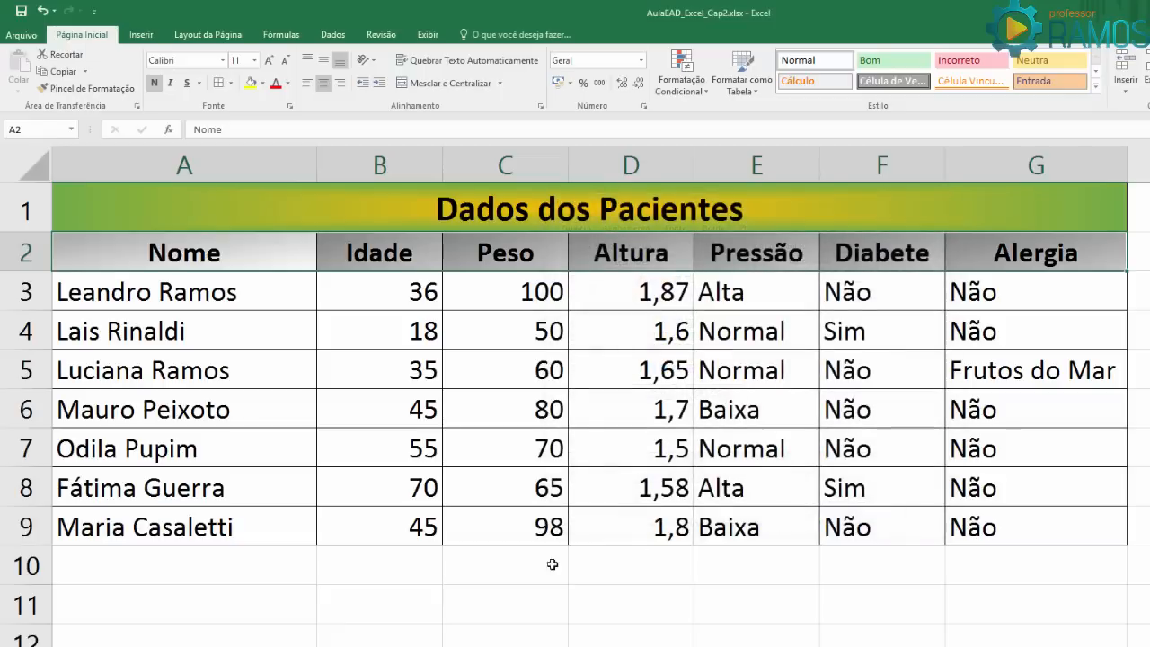
pyautogui.click(525, 620)
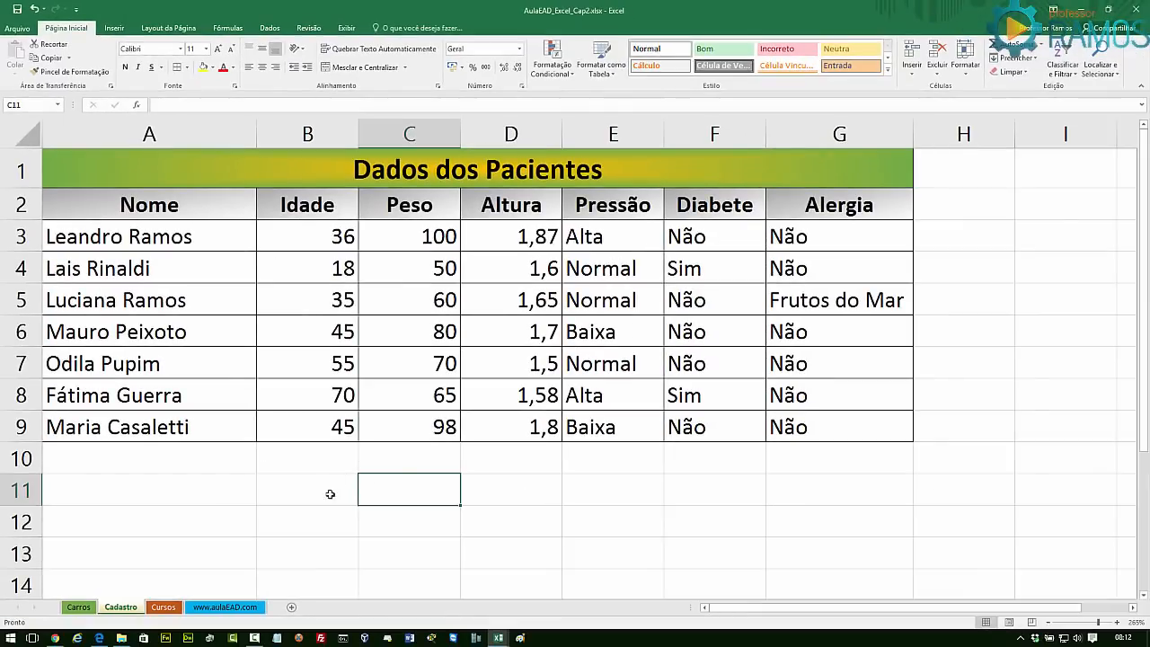
# - Go to the Cursos sheet and inspect the two-line text in header cell B2
pyautogui.click(163, 607)
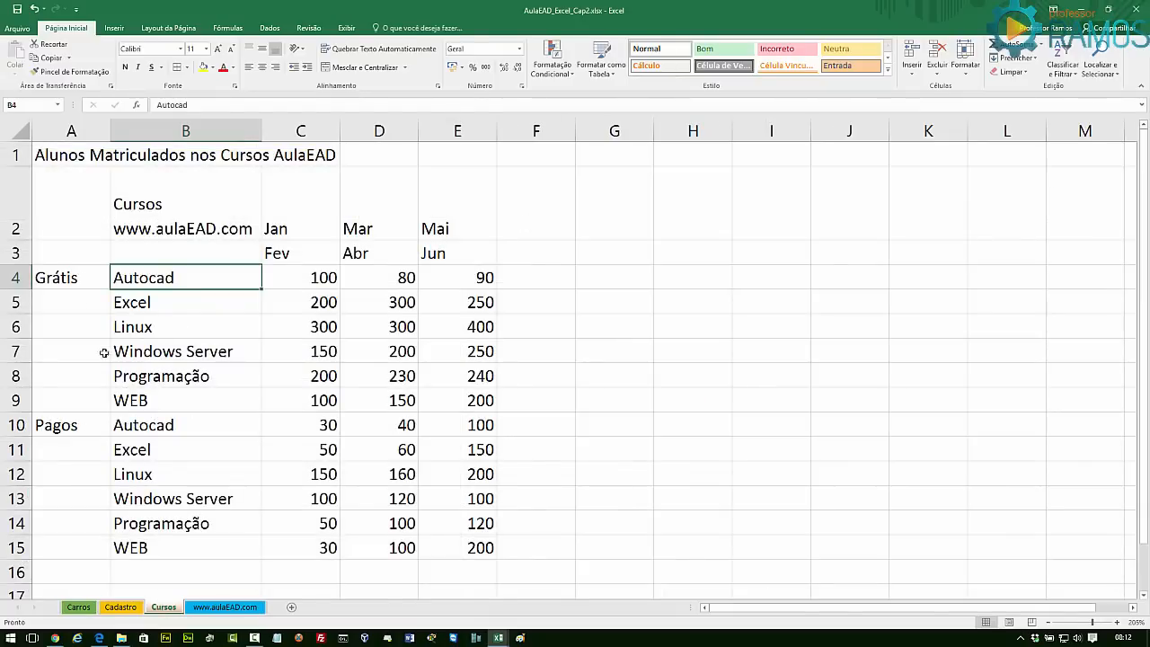
pyautogui.click(152, 210)
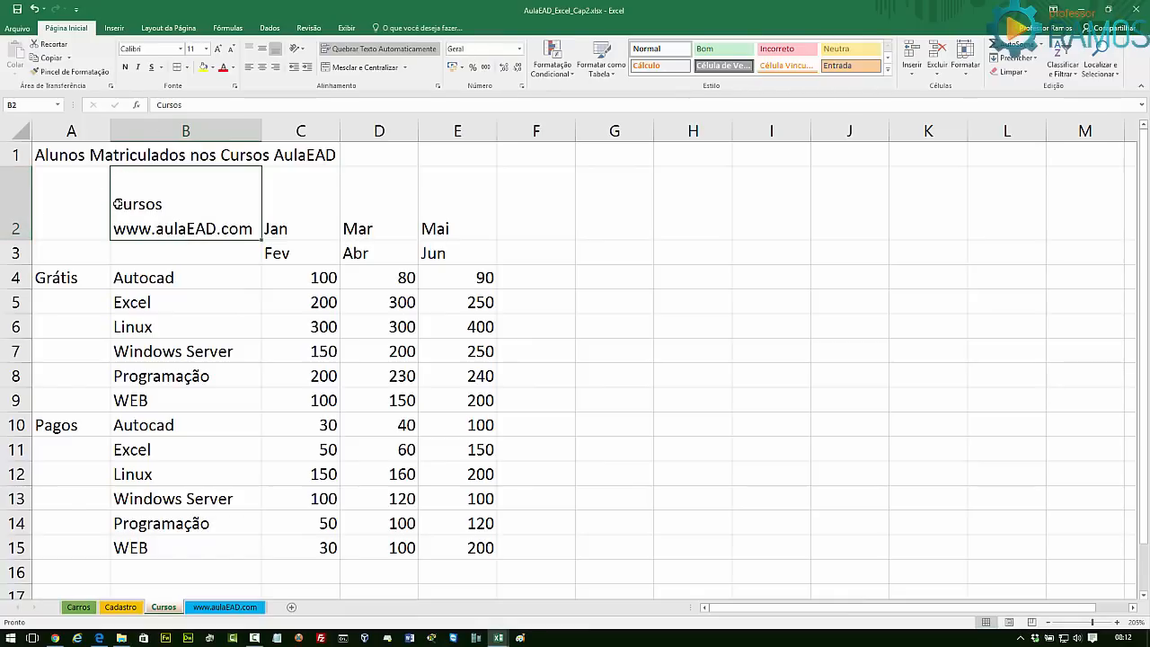
pyautogui.doubleClick(240, 230)
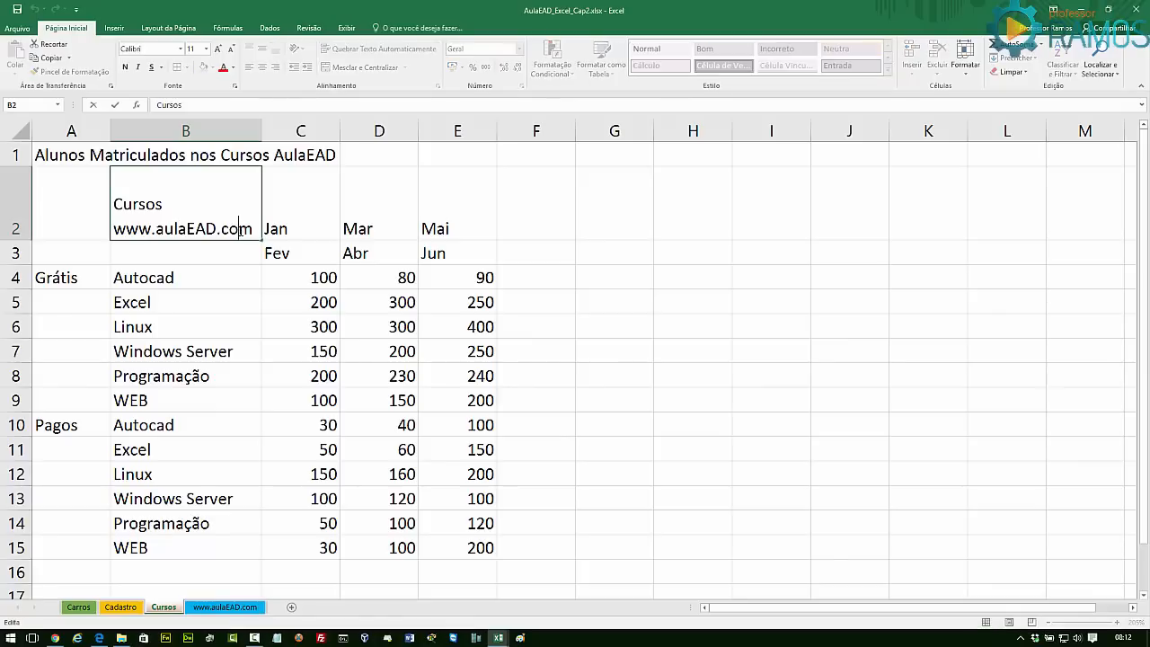
pyautogui.click(458, 196)
pyautogui.click(108, 217)
pyautogui.click(150, 210)
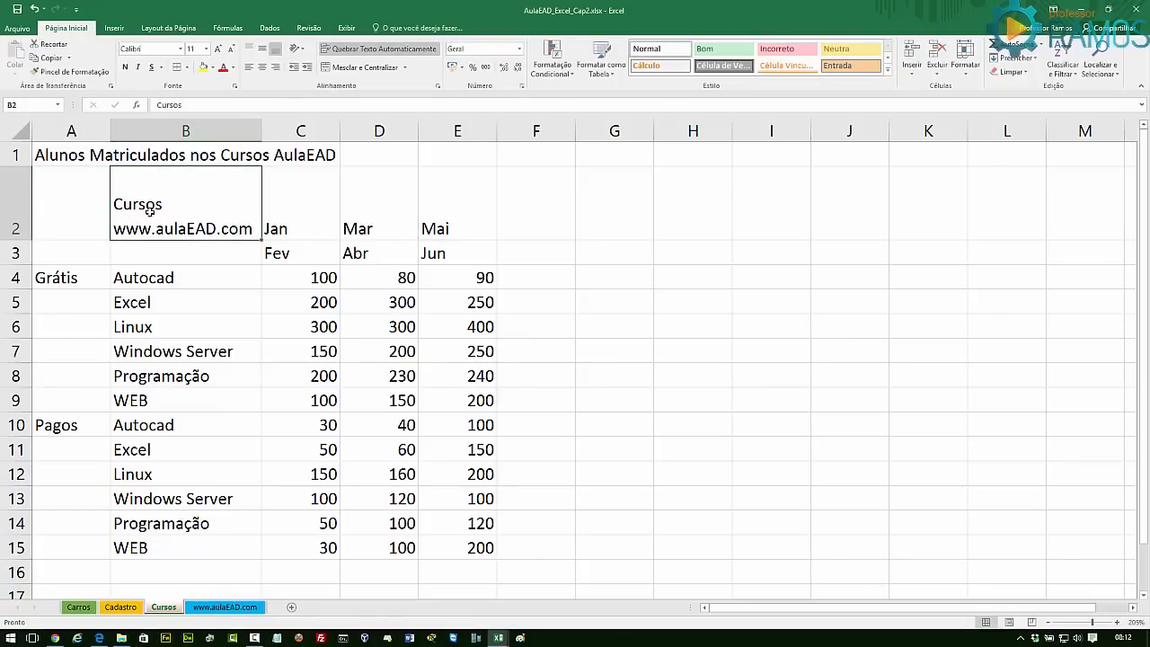
# - Clear cell B2 of the Cursos sheet and enter the single-line header Cursos
pyautogui.press('Delete')
pyautogui.write('Curso')
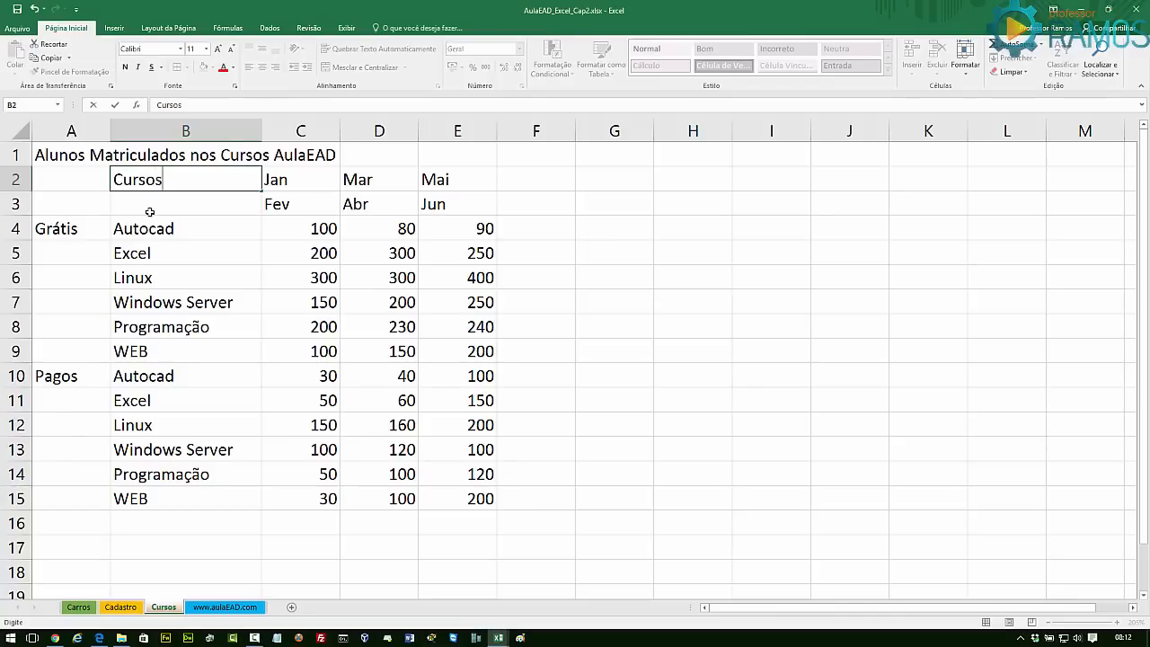
pyautogui.write('s')
pyautogui.click(150, 212)
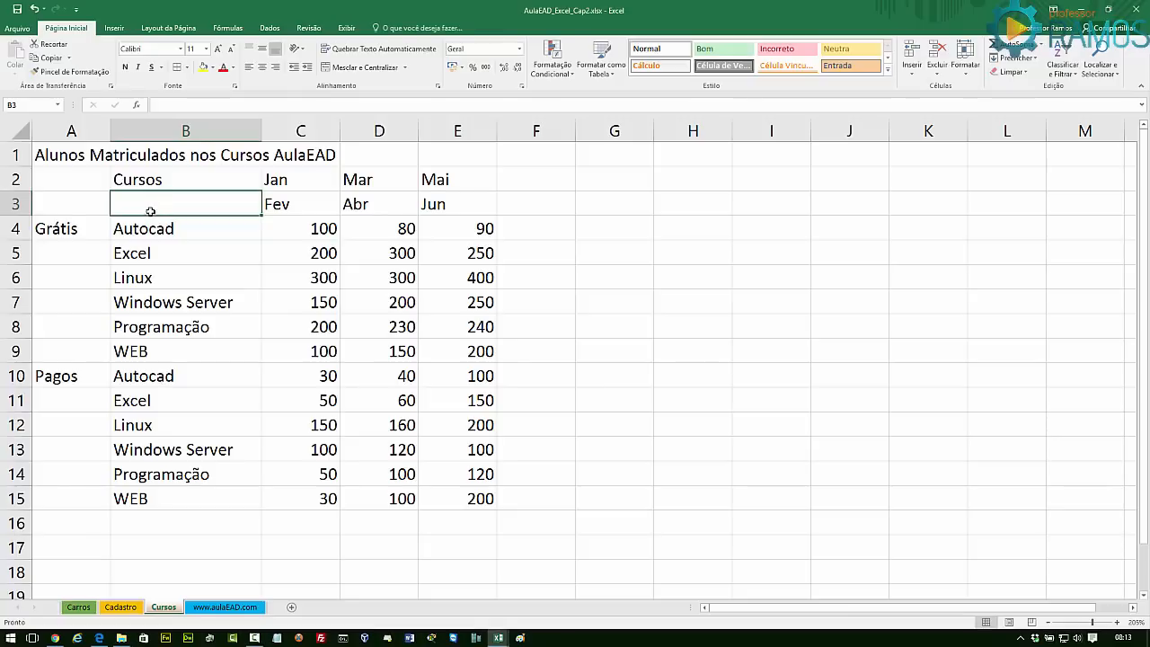
pyautogui.click(155, 183)
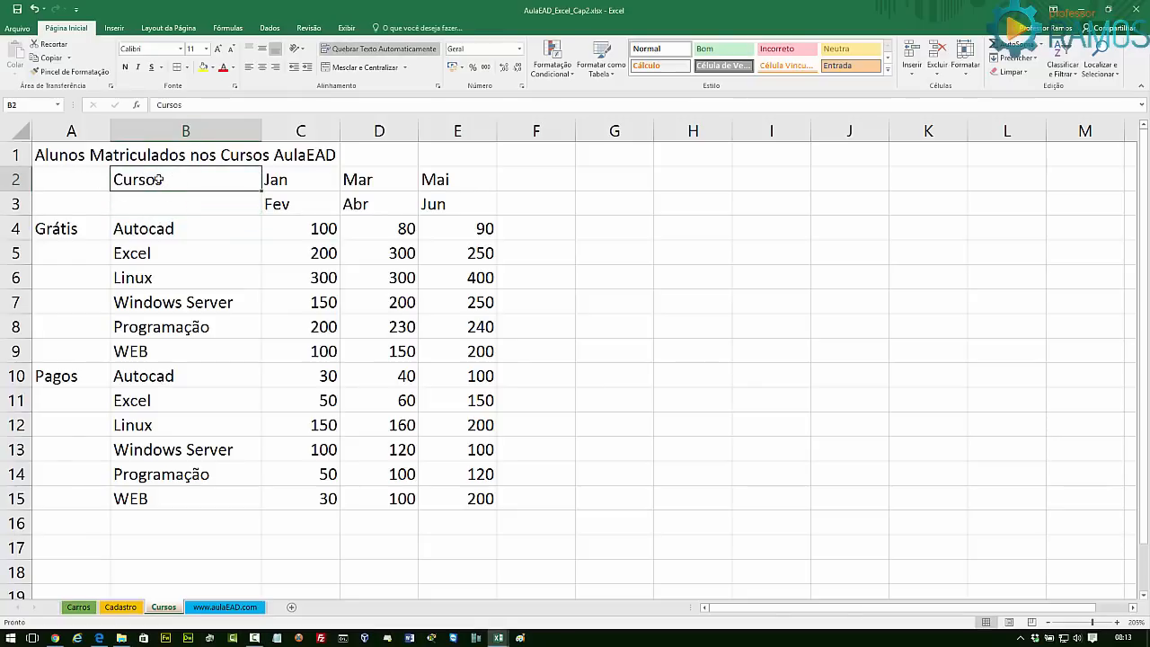
pyautogui.doubleClick(192, 182)
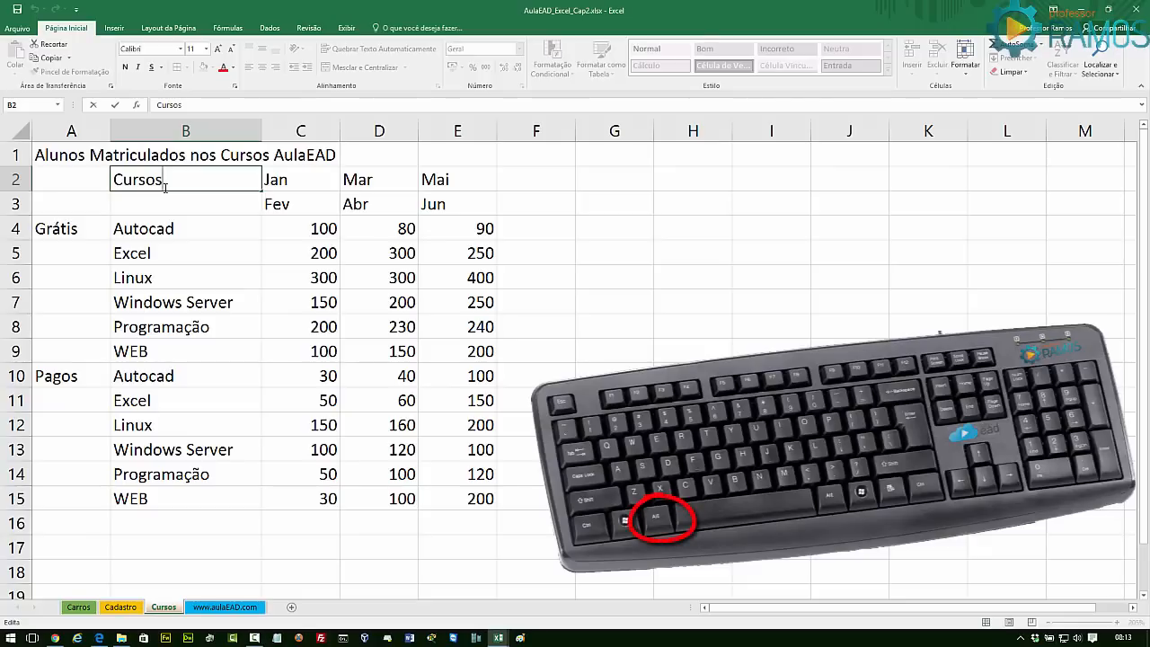
pyautogui.press('alt')
pyautogui.hotkey('alt', 'Return')
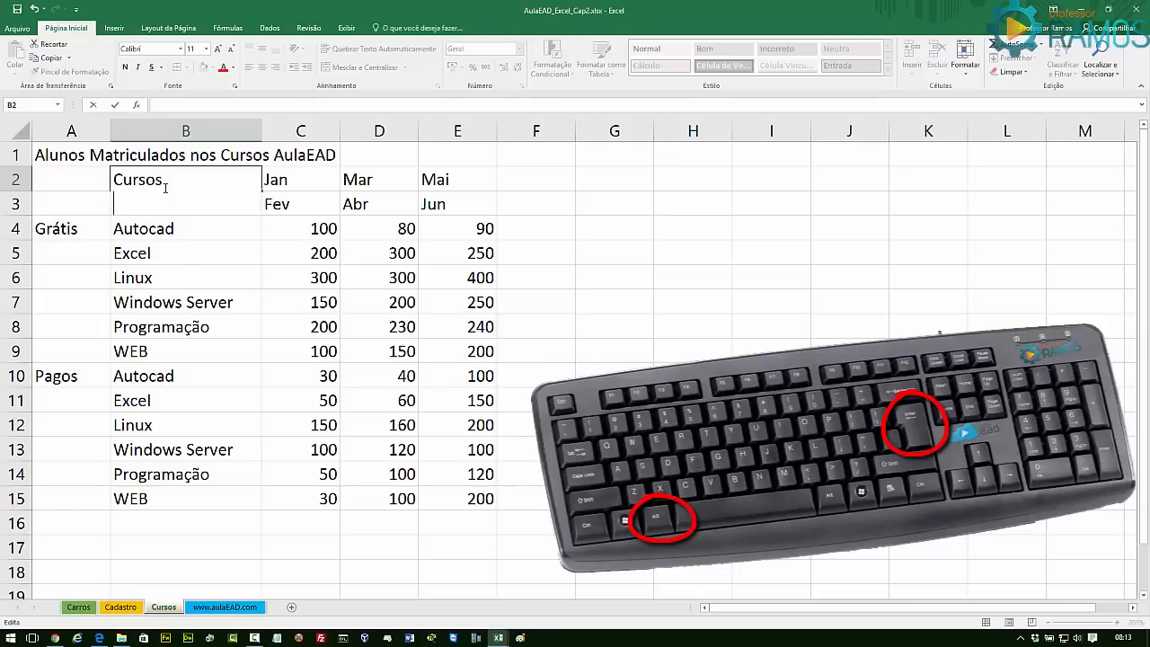
pyautogui.write('www.aulaEAd')
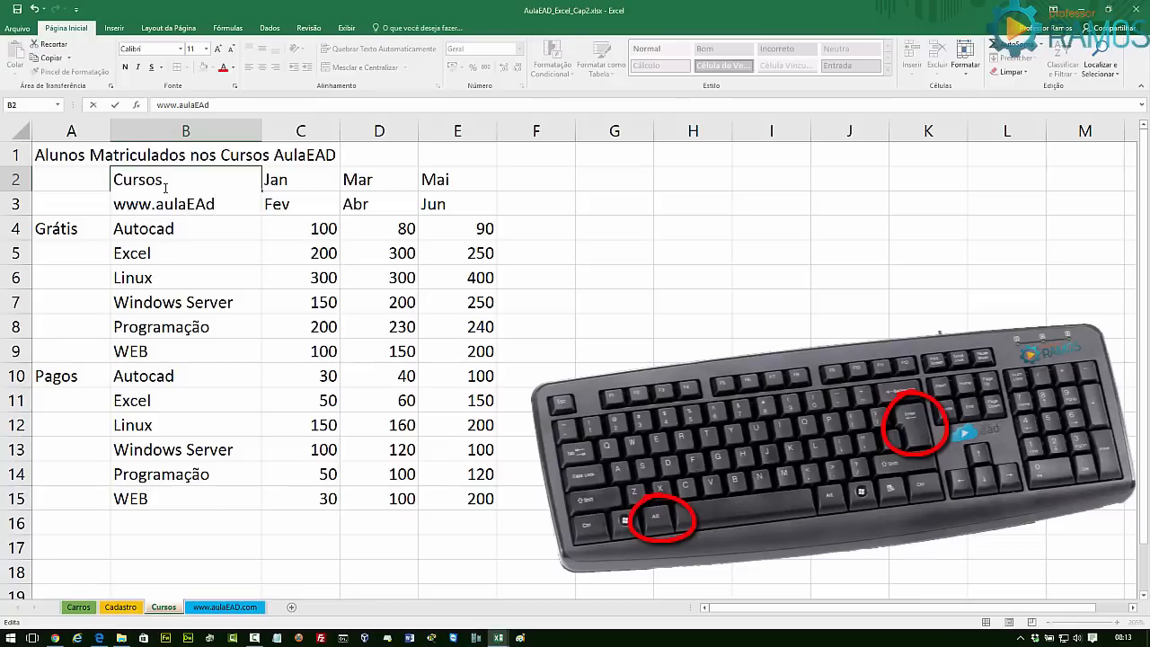
pyautogui.write('D.com')
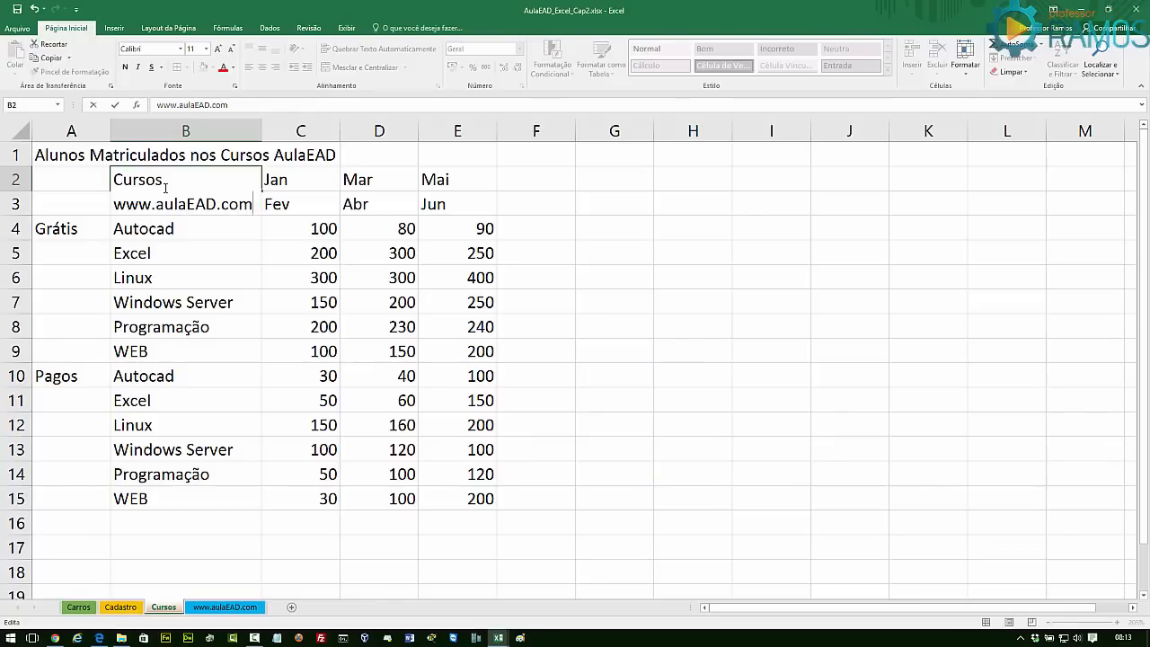
pyautogui.press('Return')
pyautogui.click(165, 188)
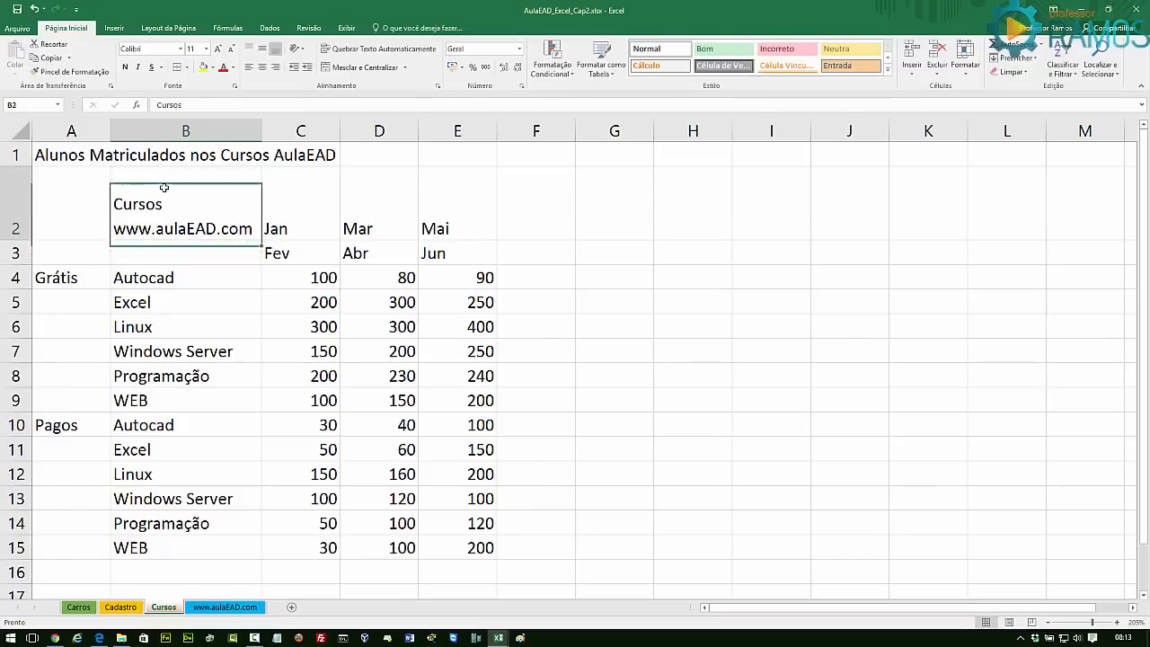
pyautogui.doubleClick(145, 196)
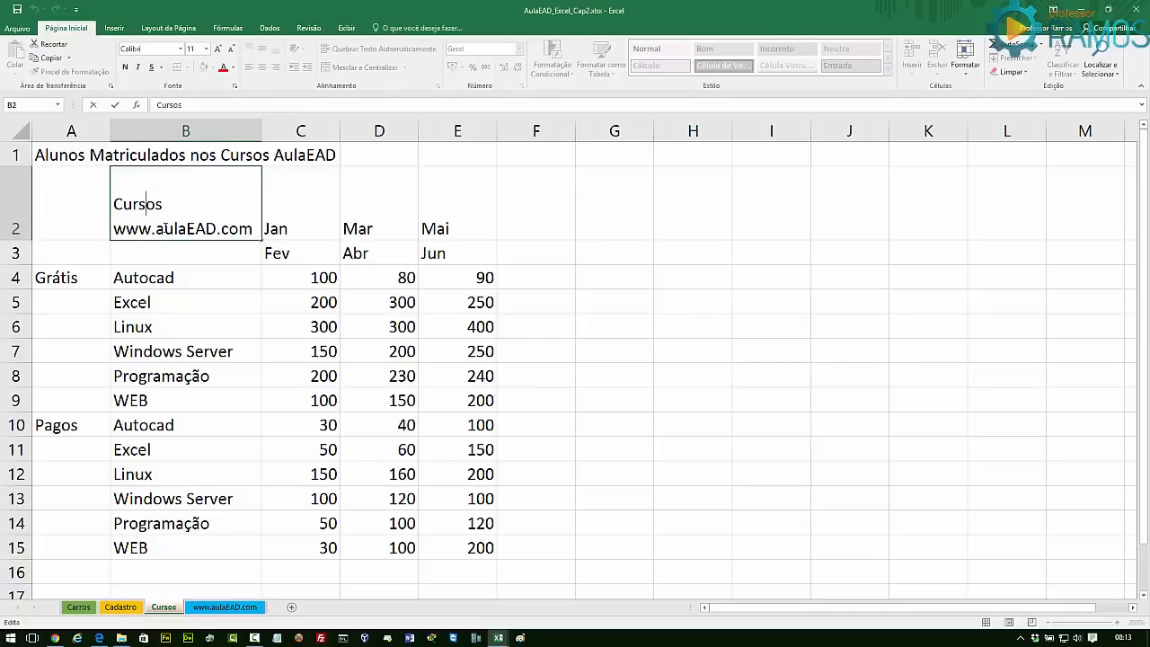
pyautogui.press('Escape')
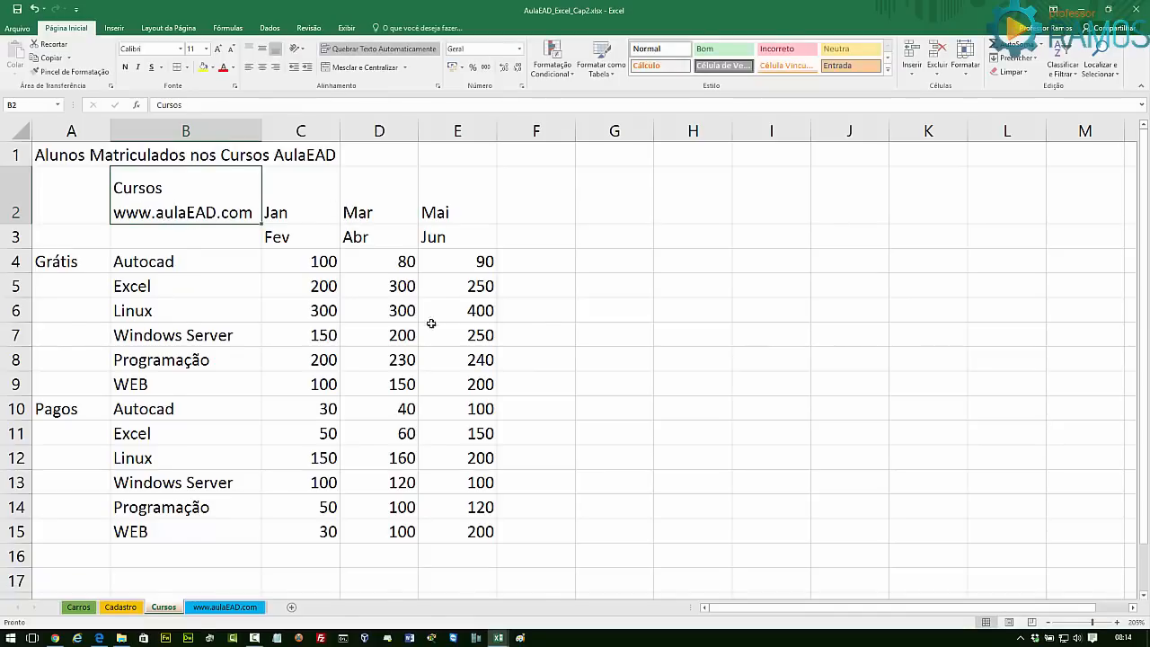
pyautogui.click(233, 608)
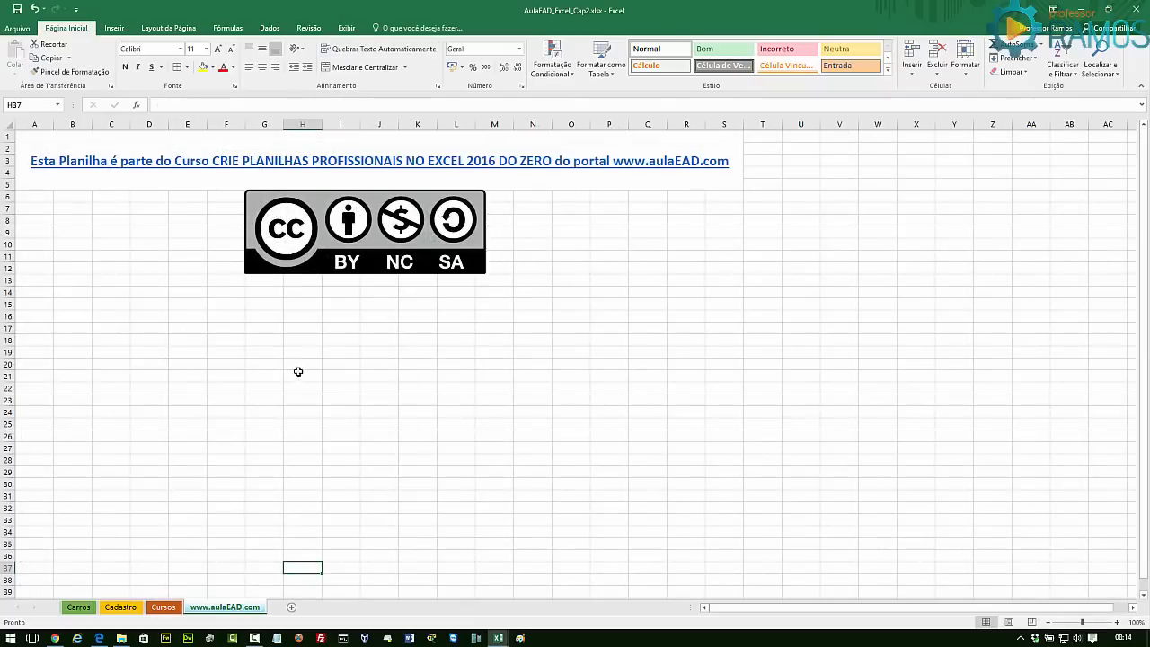
pyautogui.click(302, 344)
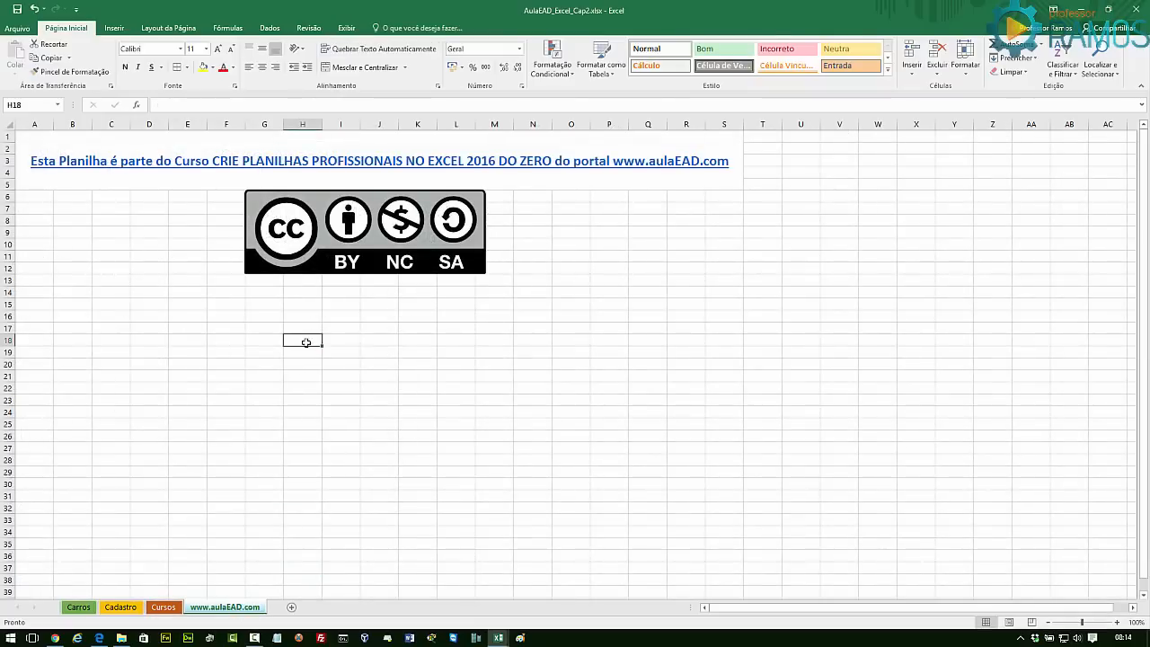
pyautogui.write('Texto1')
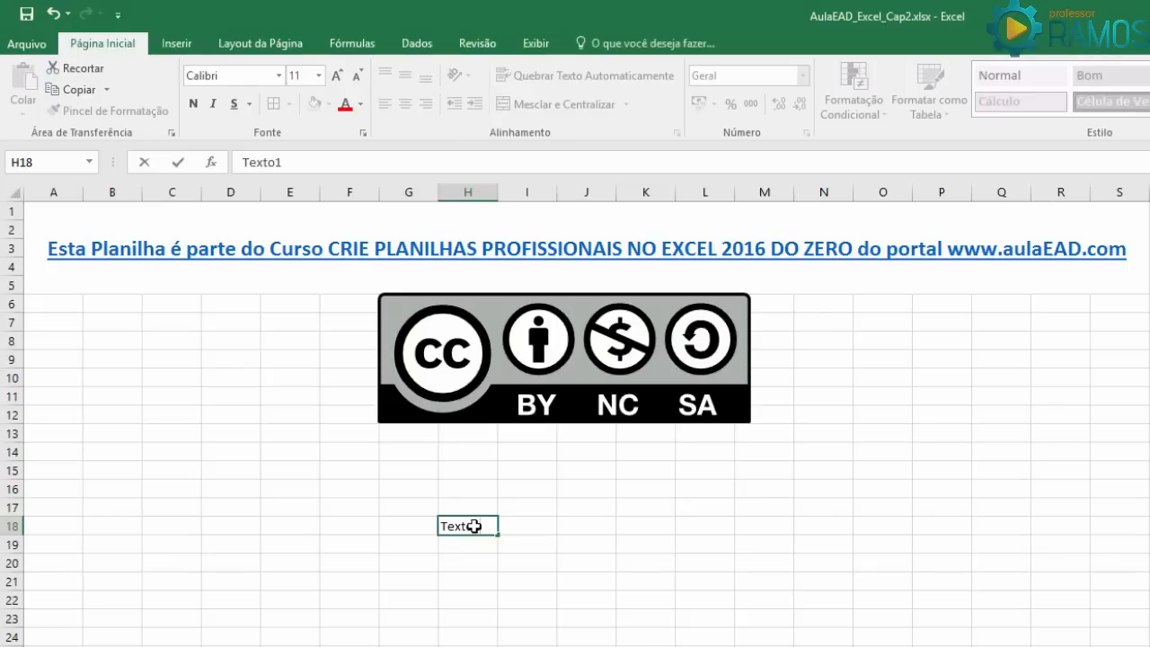
pyautogui.hotkey('alt', 'Return')
pyautogui.write('Texto')
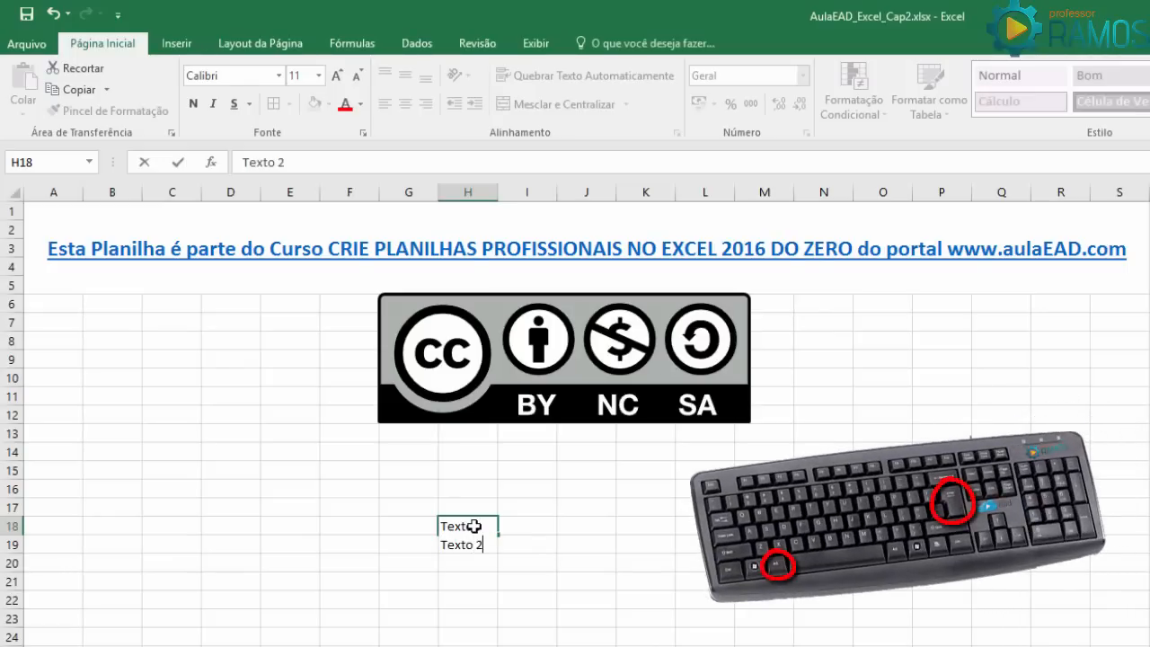
pyautogui.write(' 2')
pyautogui.hotkey('alt', 'Return')
pyautogui.write('Texto 3')
# - Complete cell H18 with a fourth line, Texto 4, and clear the whole cell
pyautogui.hotkey('alt', 'Return')
pyautogui.write('Text')
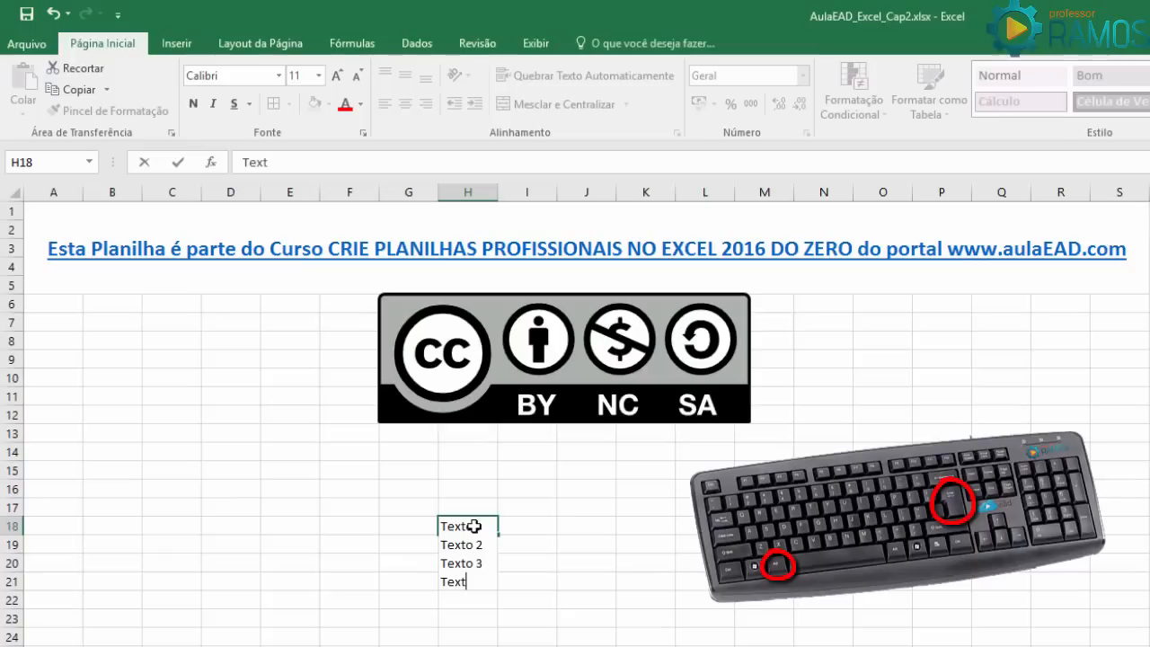
pyautogui.write('o4')
pyautogui.press('BackSpace')
pyautogui.write('4')
pyautogui.press('Return')
pyautogui.click(473, 525)
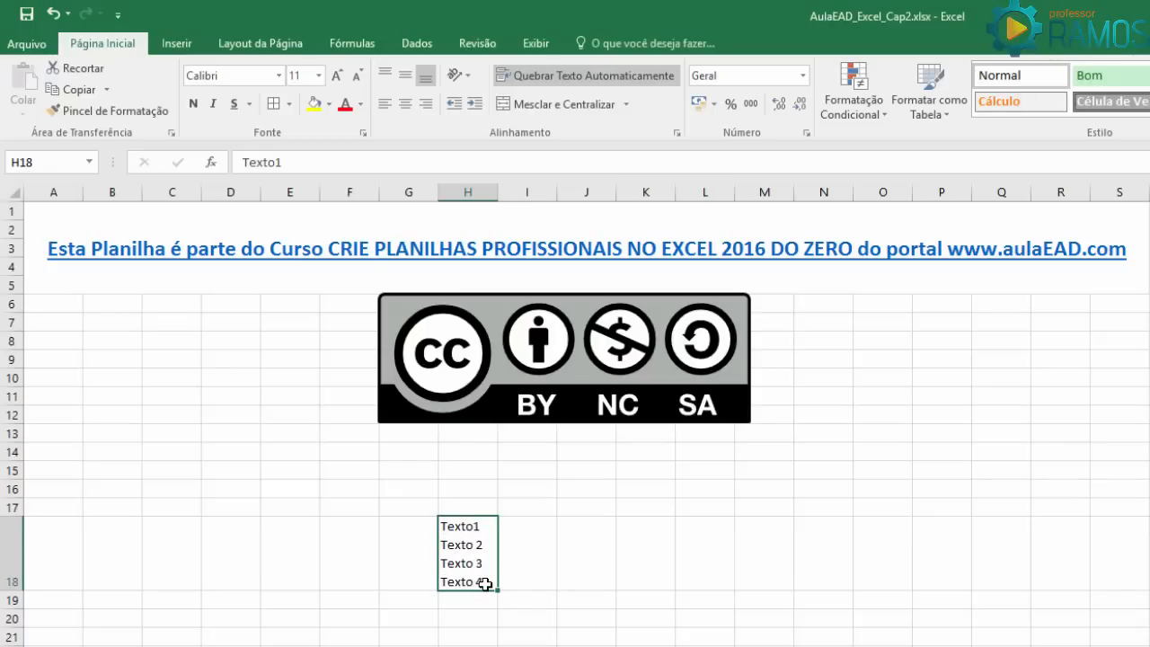
pyautogui.press('Delete')
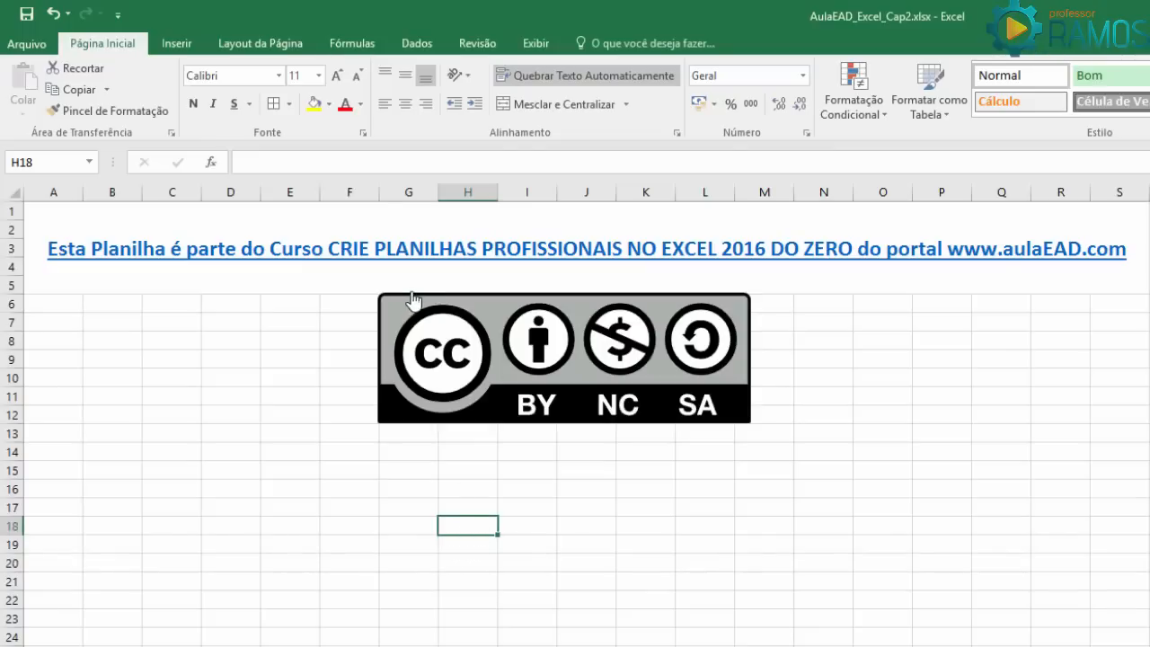
pyautogui.click(953, 417)
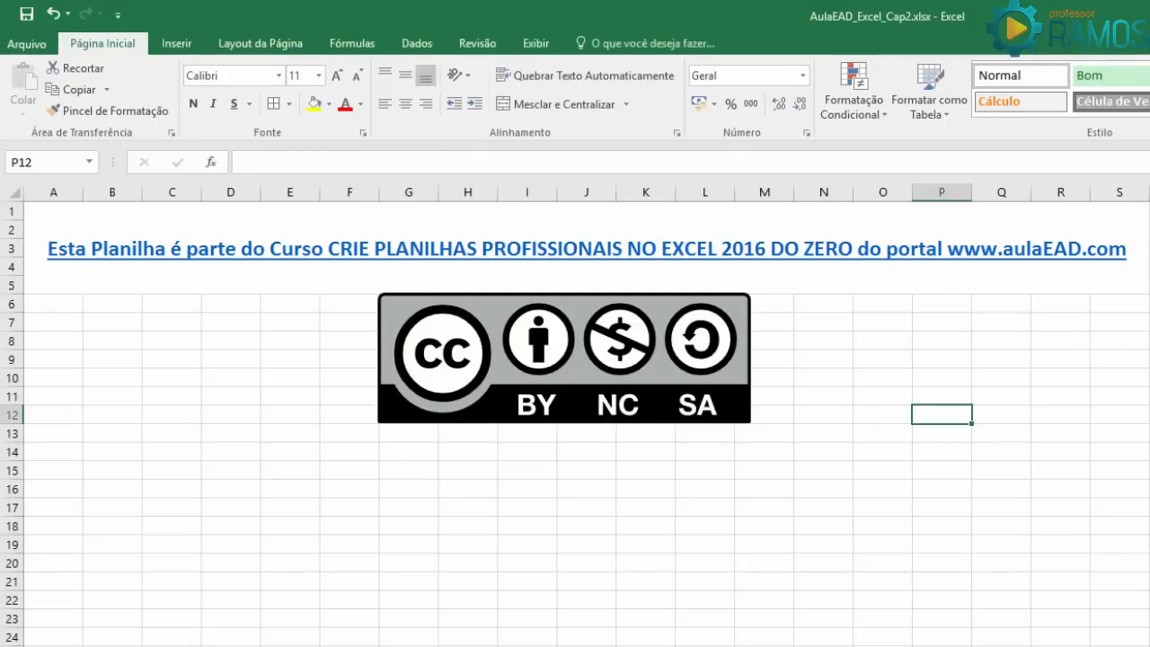
pyautogui.click(53, 324)
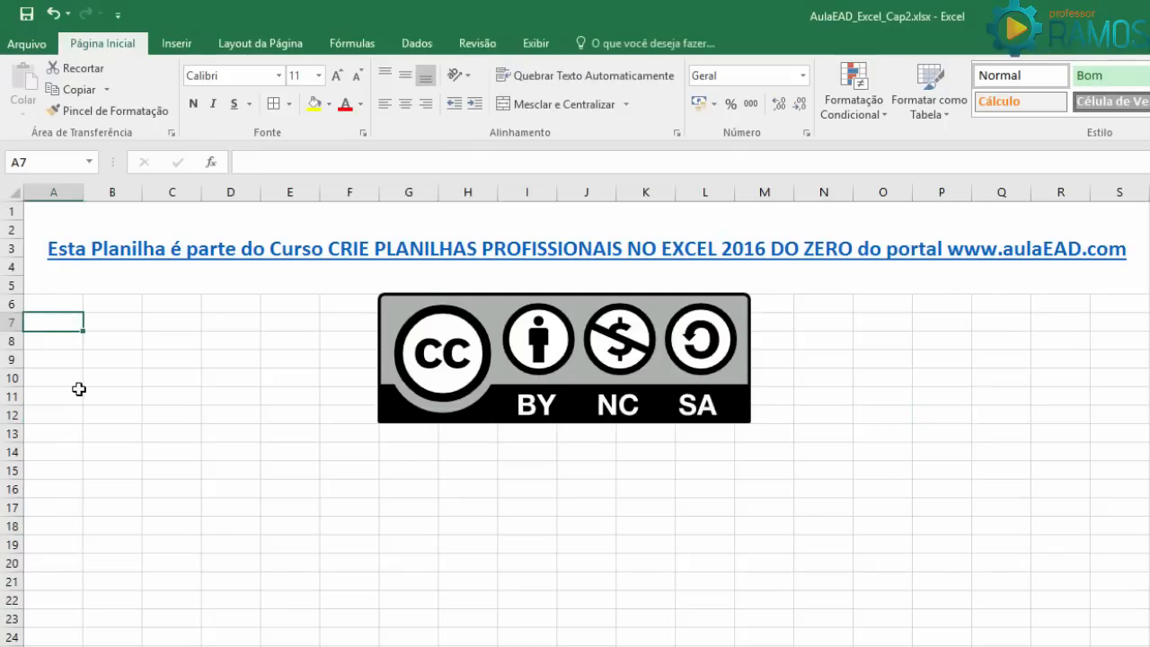
pyautogui.scroll(5, 79, 388)
pyautogui.scroll(1, 80, 388)
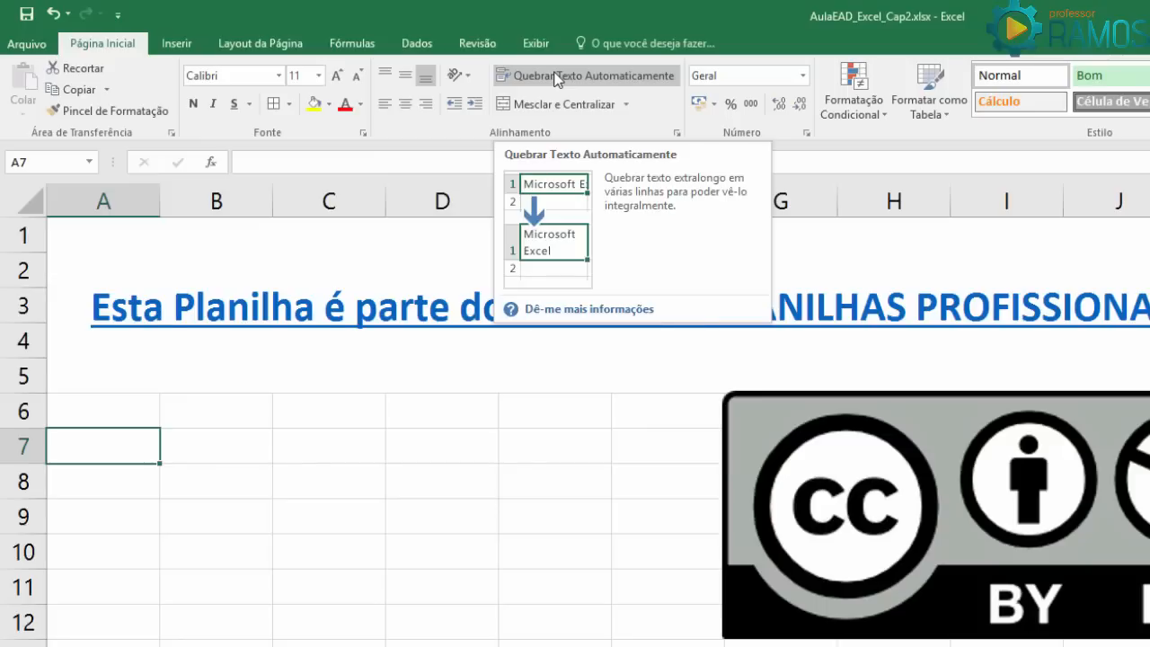
pyautogui.click(555, 77)
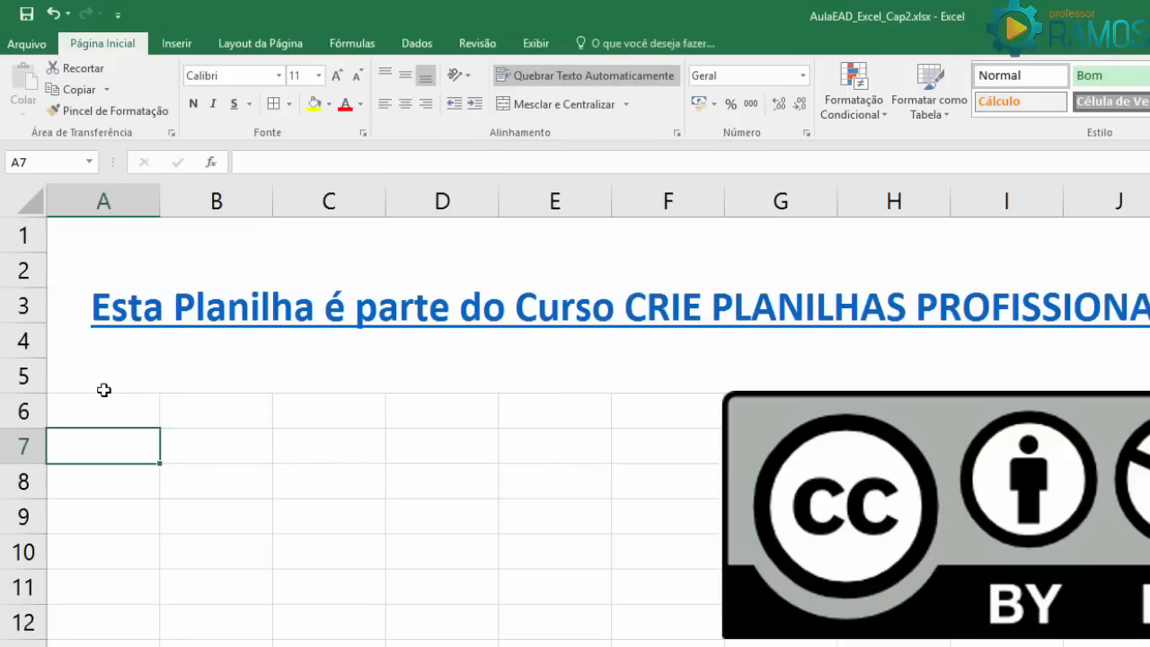
pyautogui.write('Curs')
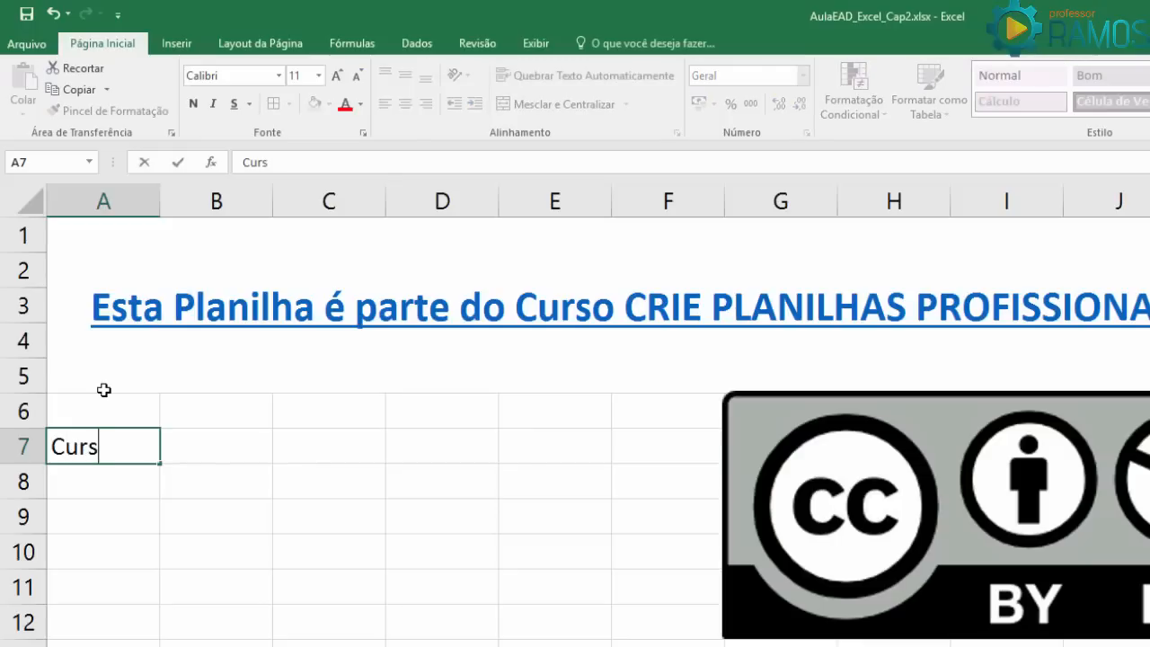
pyautogui.write('os On')
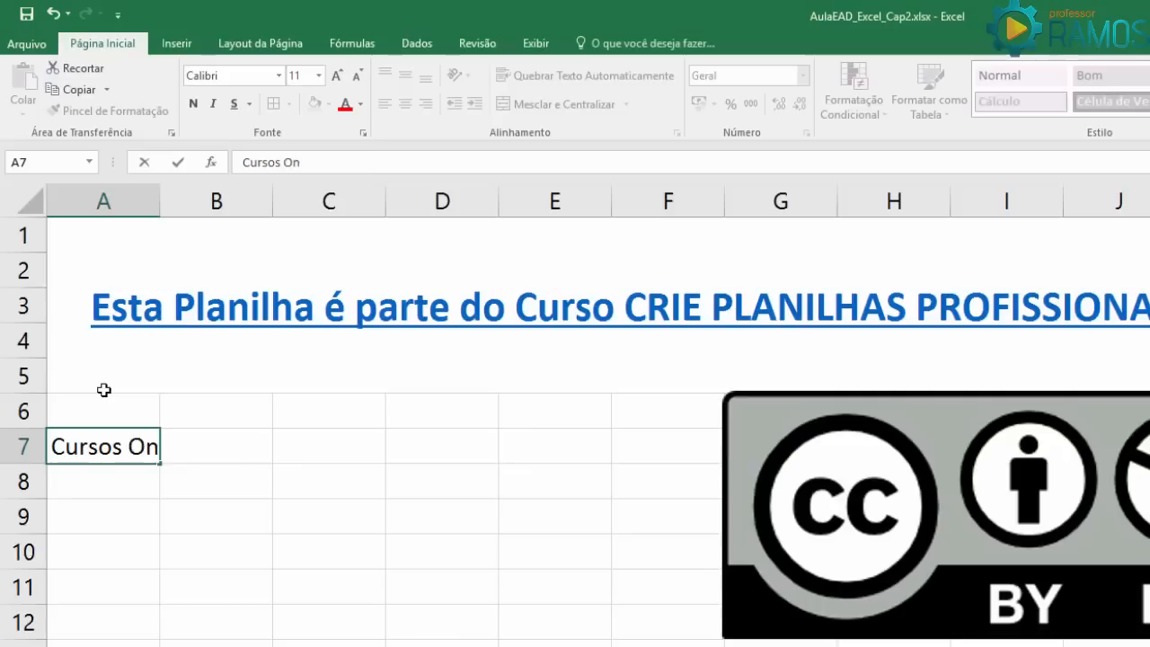
pyautogui.write('-line ')
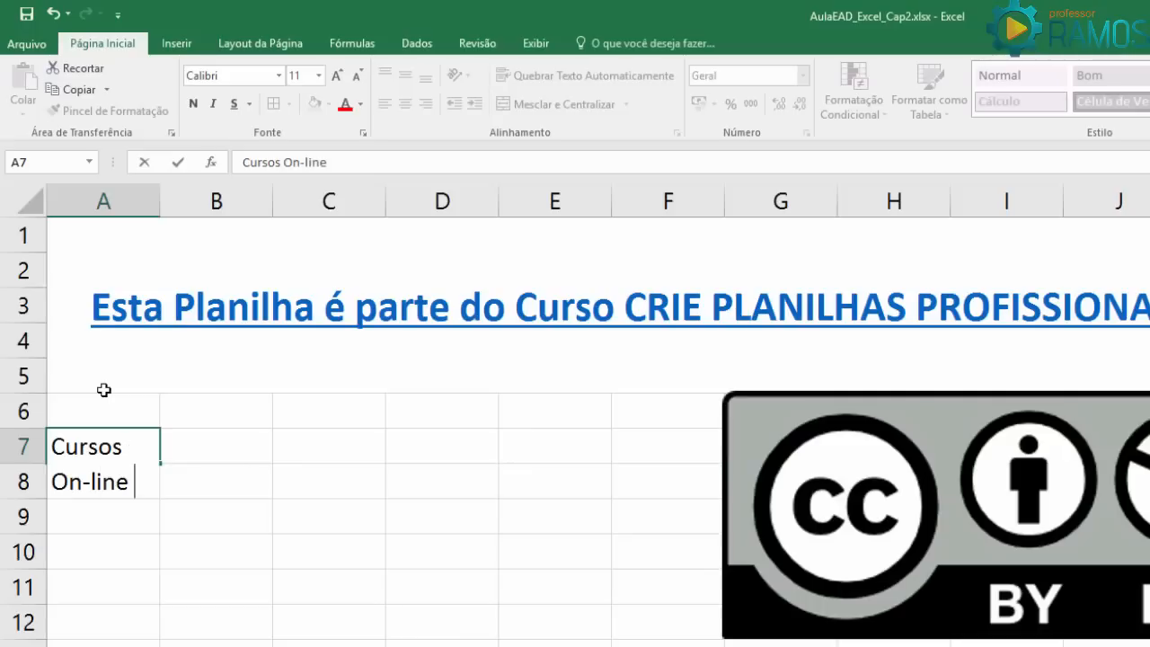
pyautogui.write('é no Po')
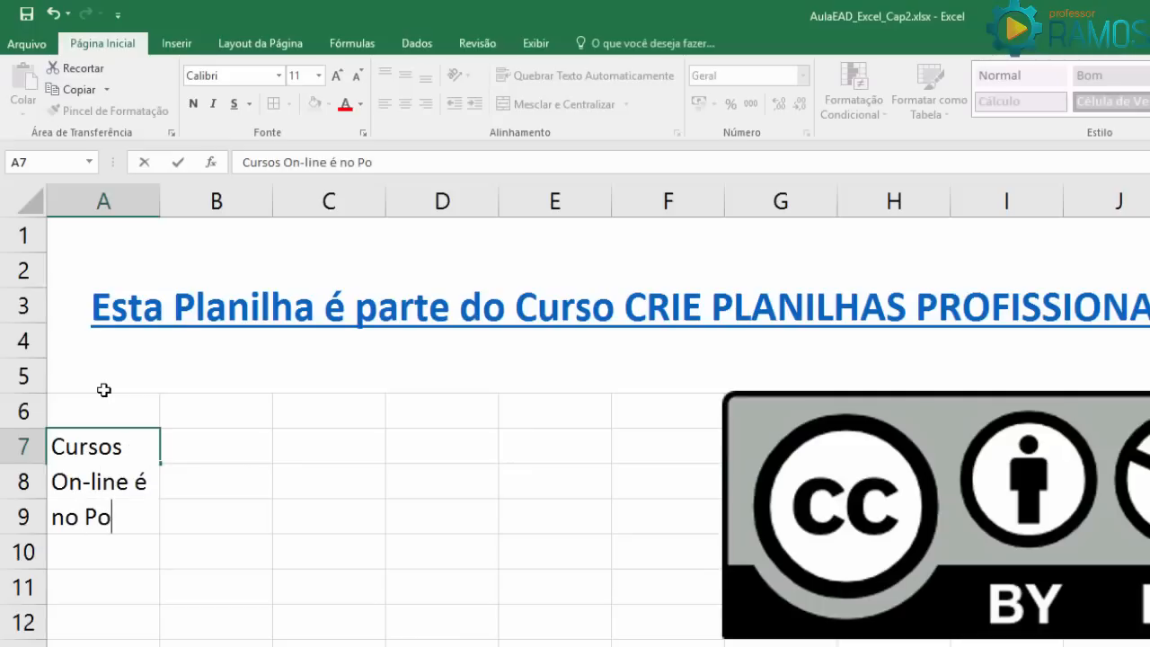
pyautogui.write('rtal www')
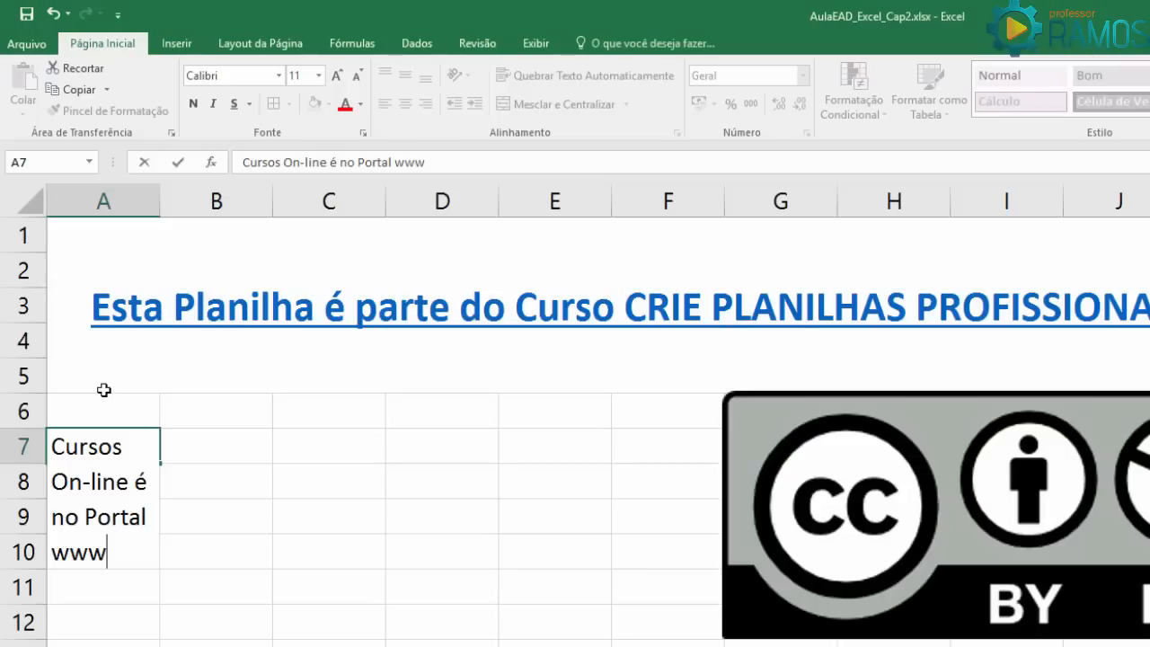
pyautogui.write('.aulaEAd')
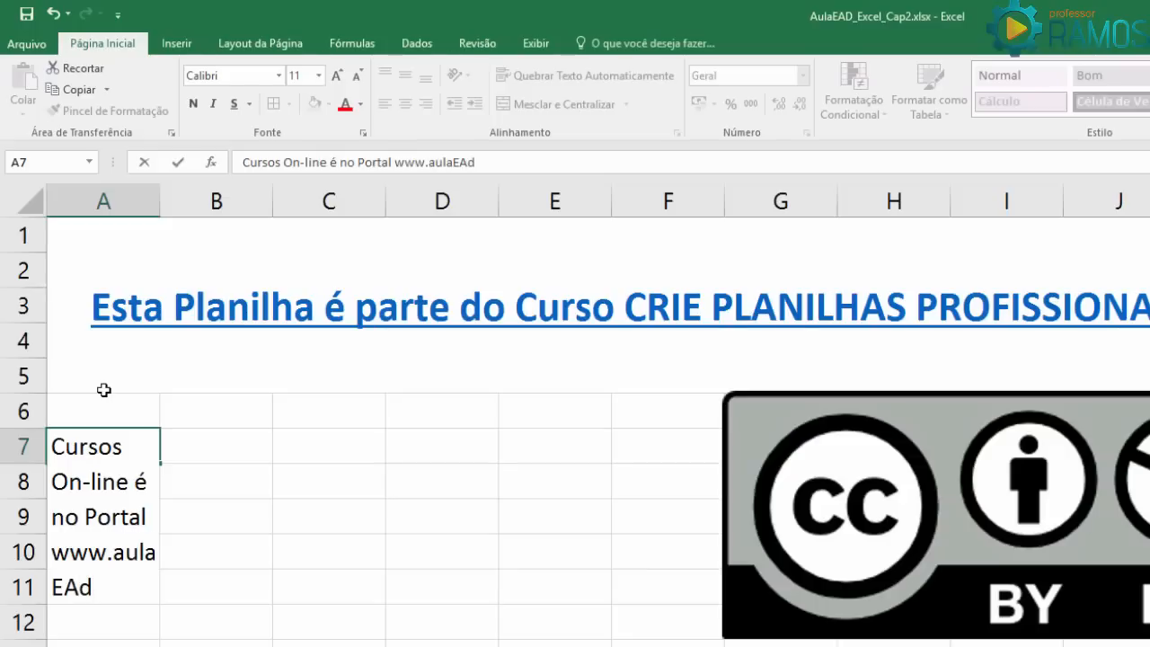
pyautogui.press('BackSpace')
pyautogui.write('D.com')
pyautogui.press('Return')
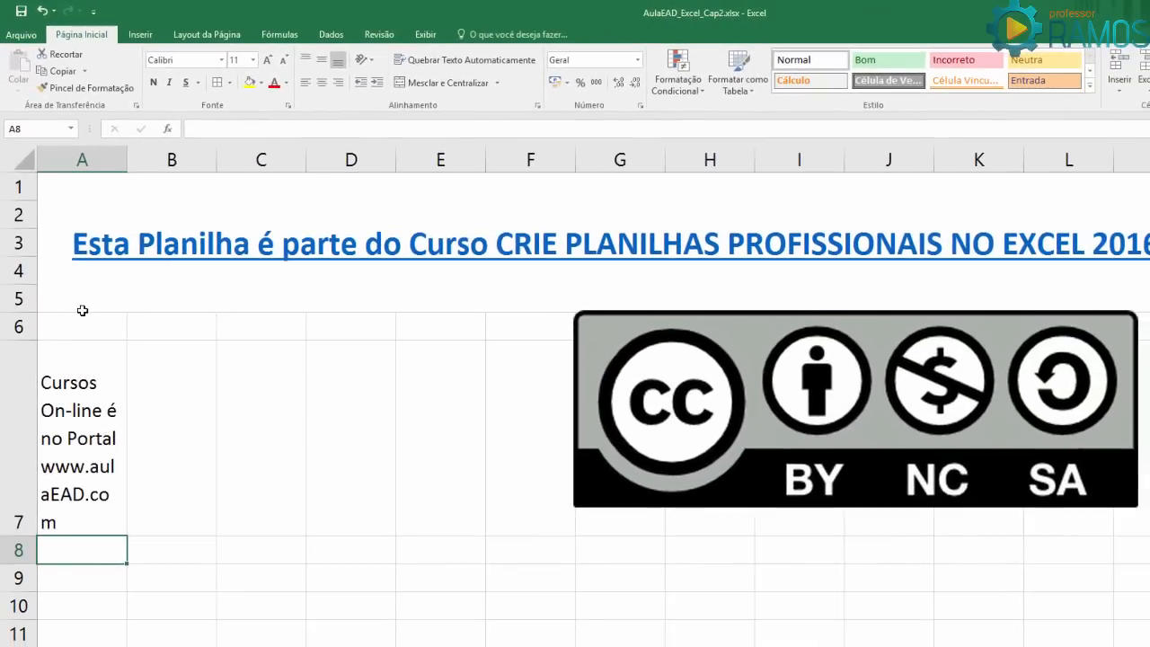
# - Widen column A until the wrapped text in A7 fits on a single line
pyautogui.click(94, 385)
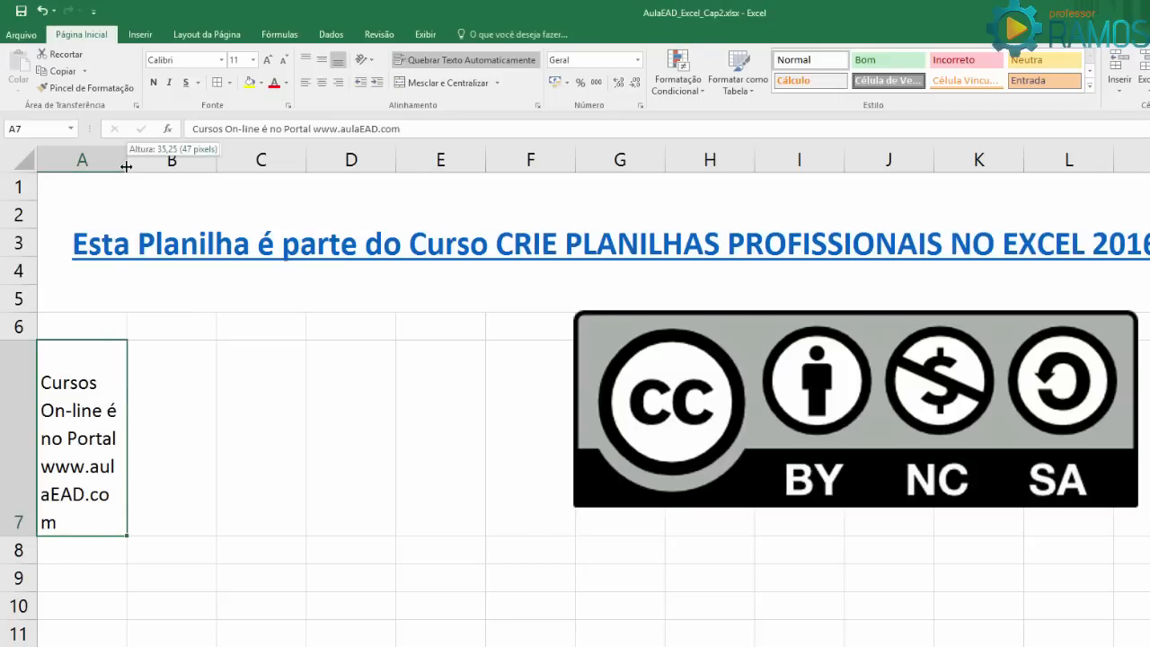
pyautogui.moveTo(127, 159); pyautogui.dragTo(261, 161)
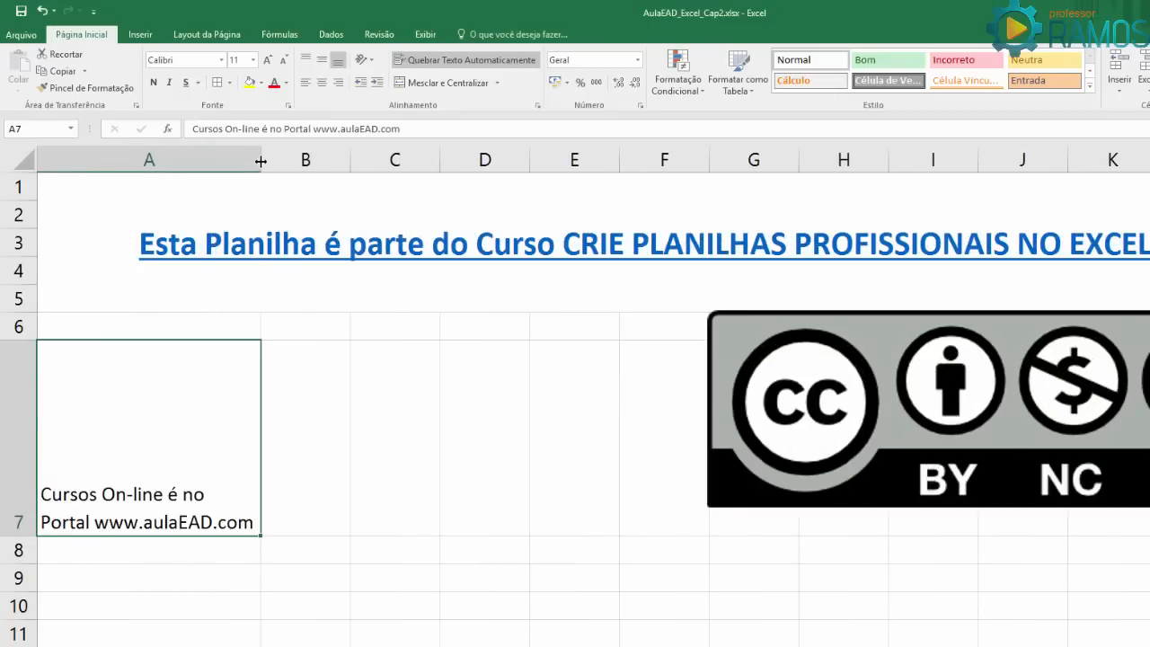
pyautogui.moveTo(261, 160); pyautogui.dragTo(536, 185)
pyautogui.click(225, 159)
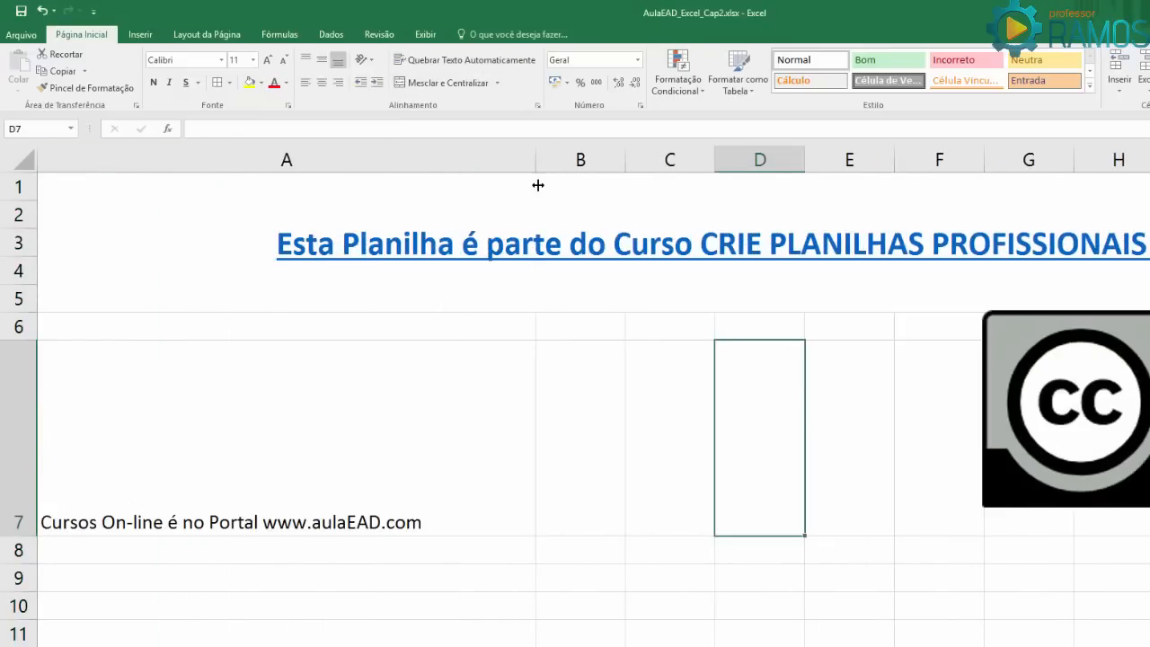
# - Fit row 7's height to its single-line text and narrow column A to about the width of Cursos On-line é no Portal
pyautogui.doubleClick(27, 539)
pyautogui.moveTo(537, 158); pyautogui.dragTo(263, 172)
pyautogui.click(342, 498)
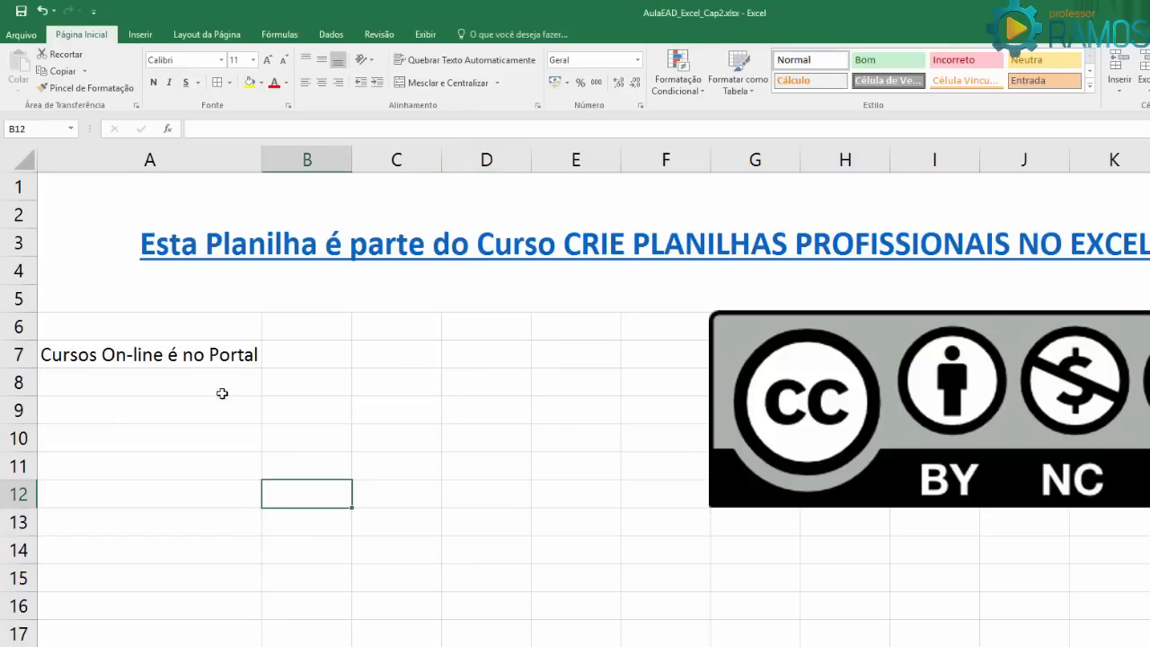
# - Reapply automatic text wrapping to cell A7 so its row height adjusts to the narrowed column
pyautogui.click(199, 359)
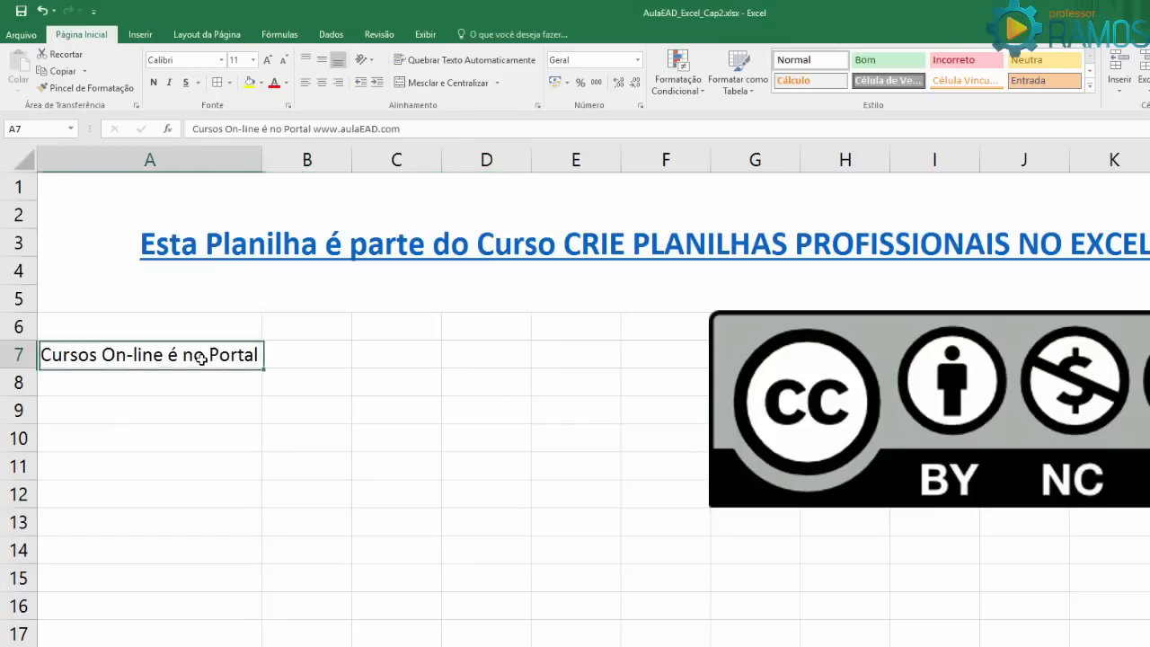
pyautogui.click(483, 64)
pyautogui.click(483, 64)
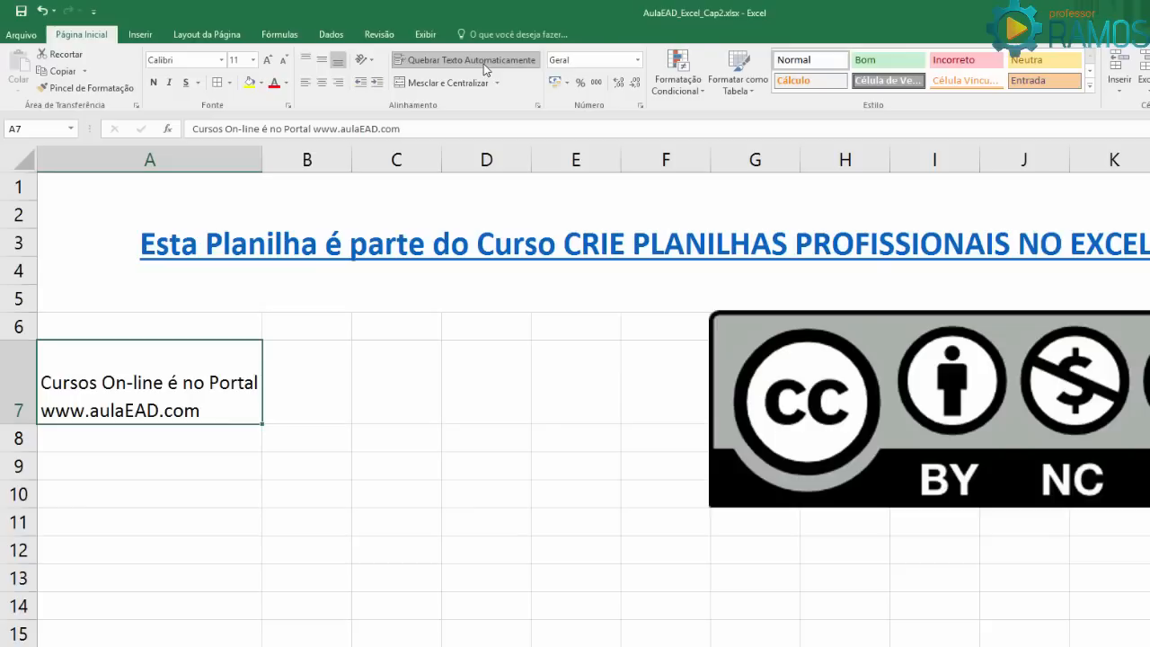
pyautogui.click(246, 461)
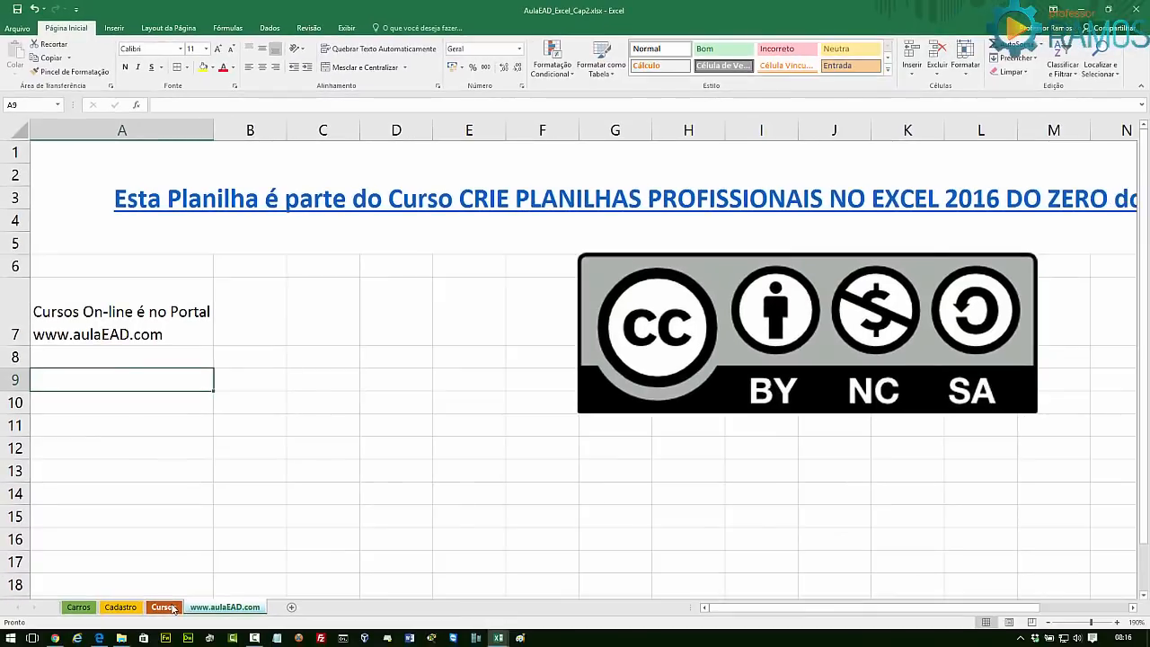
pyautogui.click(164, 608)
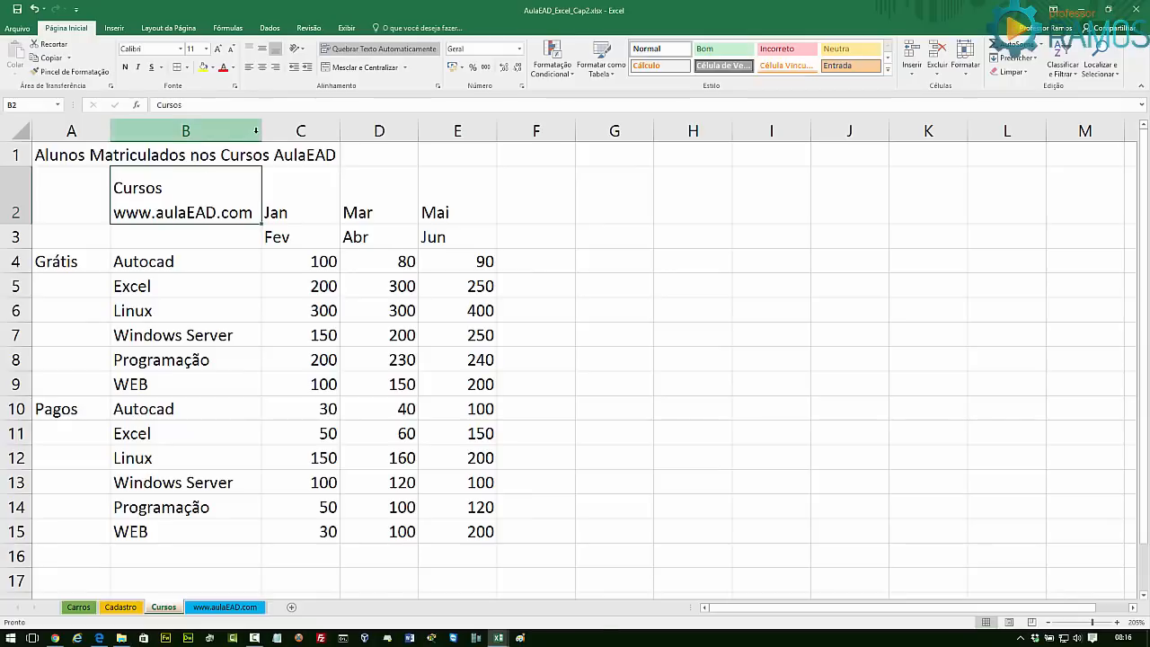
pyautogui.moveTo(262, 131); pyautogui.dragTo(216, 131)
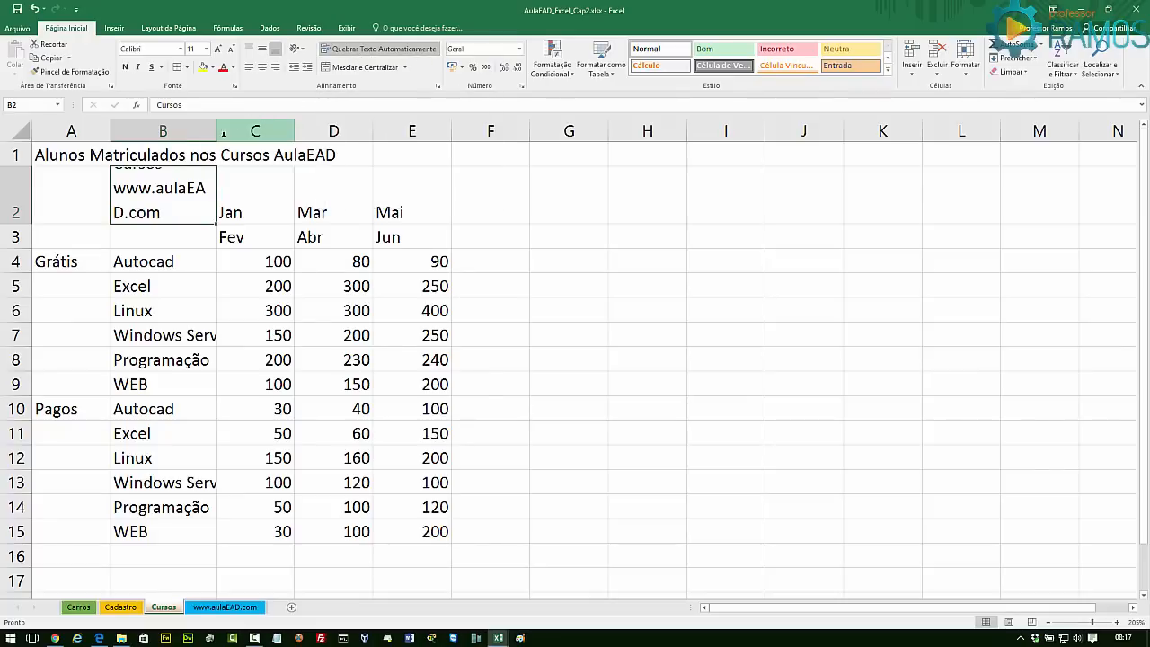
pyautogui.moveTo(216, 132); pyautogui.dragTo(264, 132)
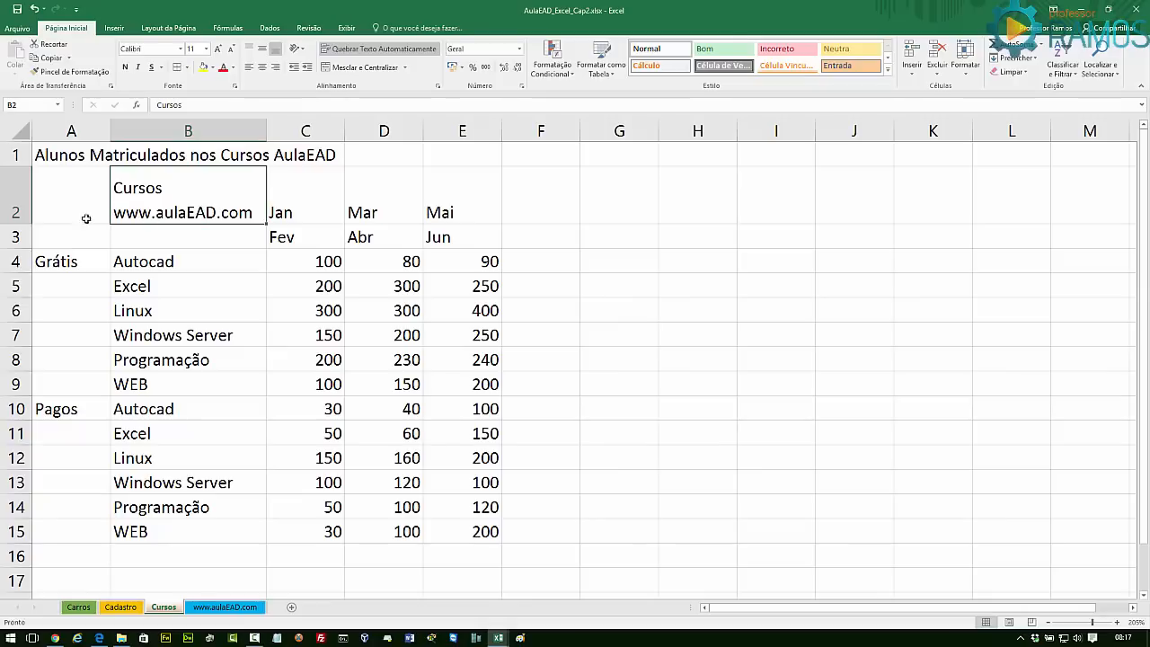
pyautogui.moveTo(28, 223); pyautogui.dragTo(28, 214)
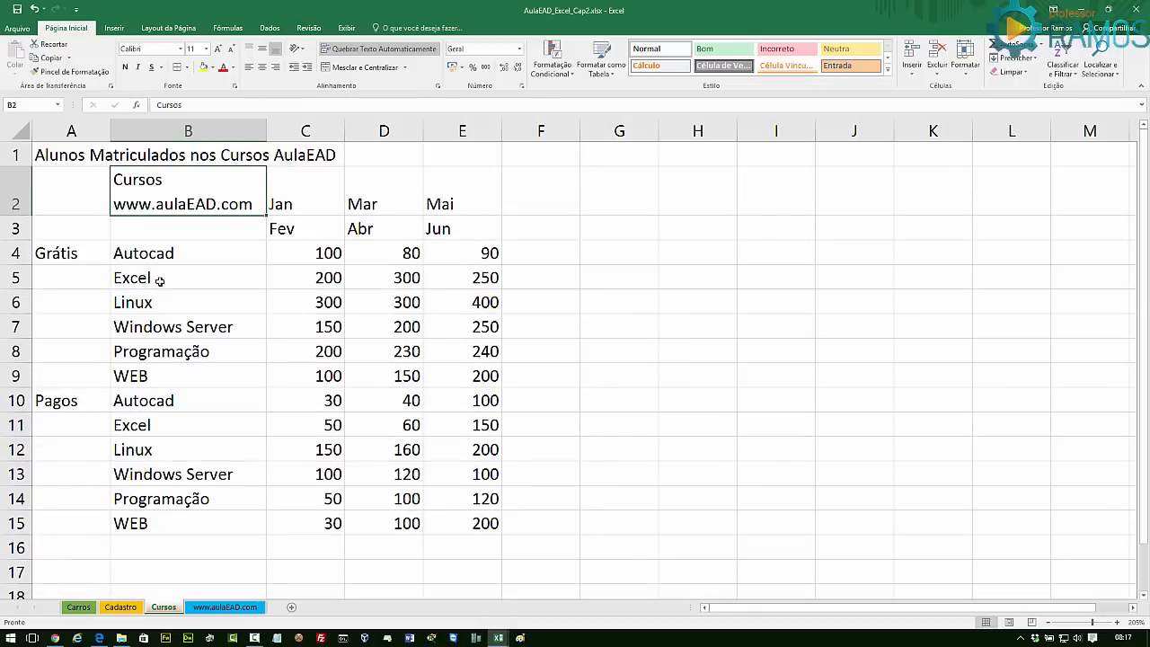
# - Merge and center the title Alunos Matriculados nos Cursos AulaEAD across A1:E1
pyautogui.click(68, 154)
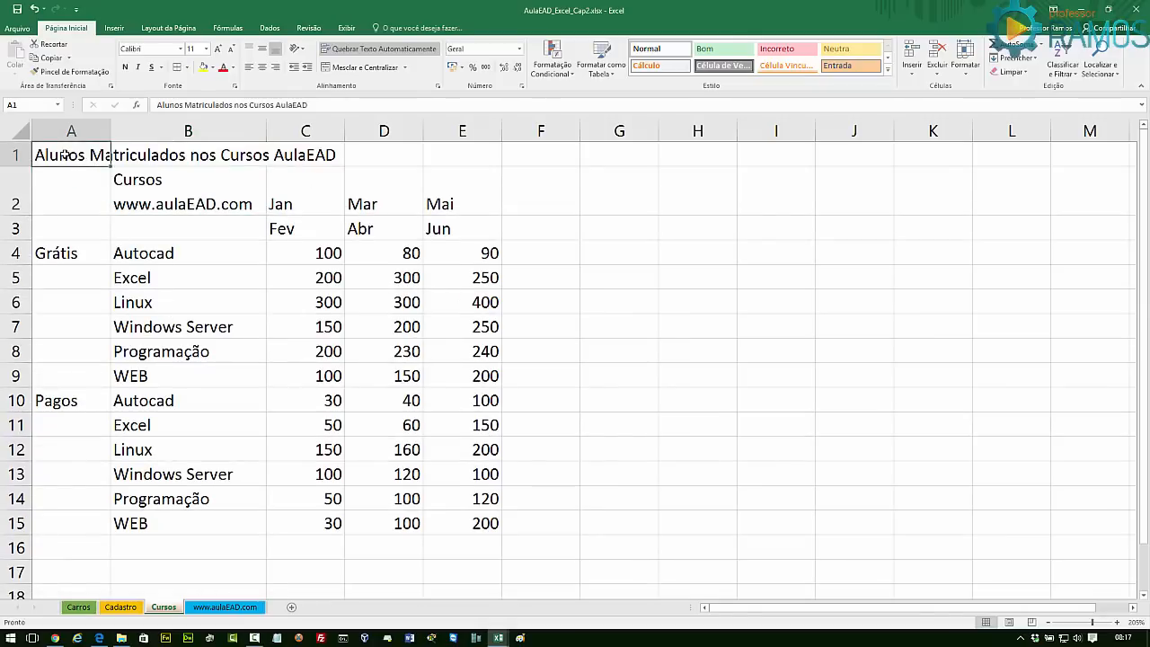
pyautogui.moveTo(68, 155); pyautogui.dragTo(459, 149)
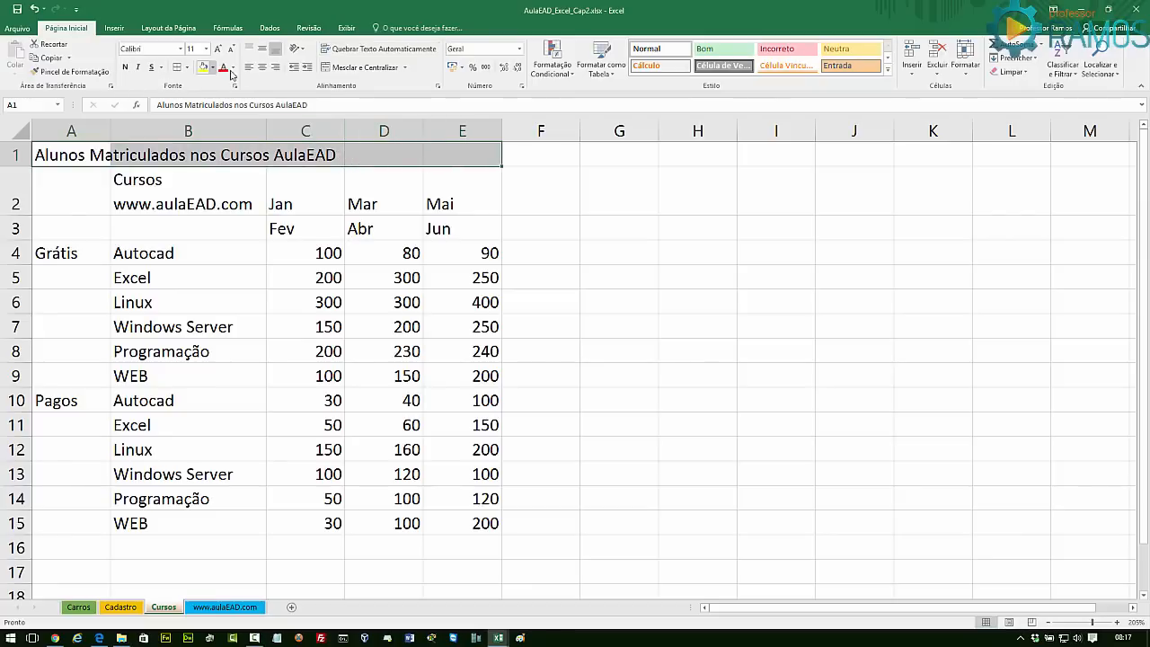
pyautogui.click(352, 68)
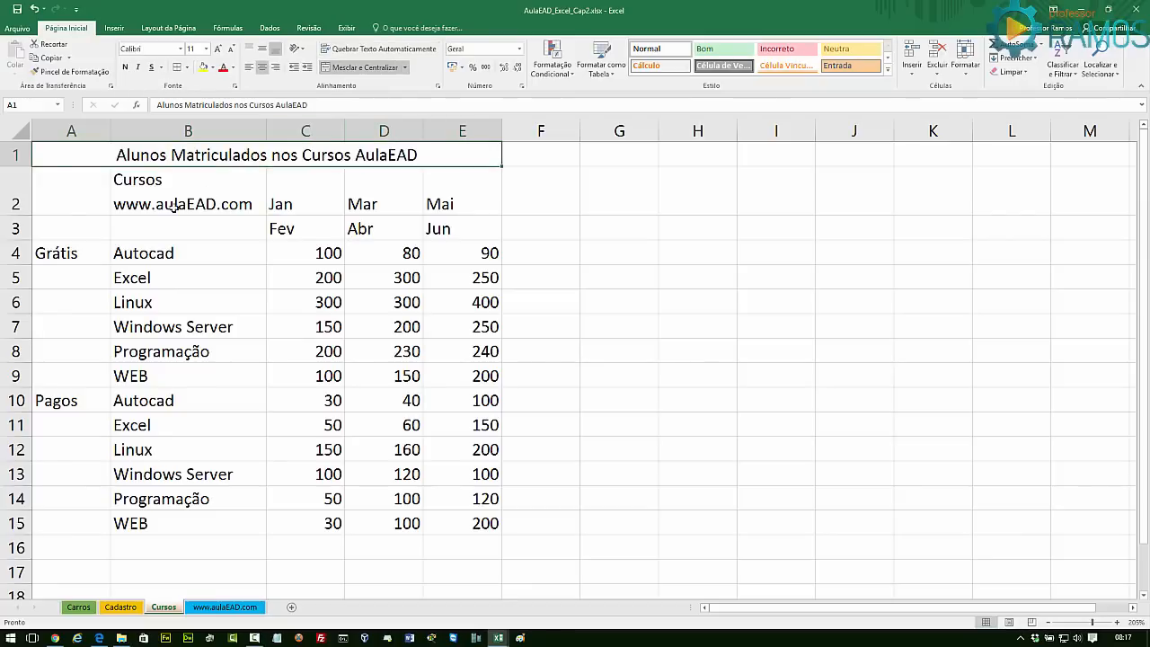
# - Merge and center the Grátis label over A4:A9 and the Pagos label over A10:A15
pyautogui.click(68, 253)
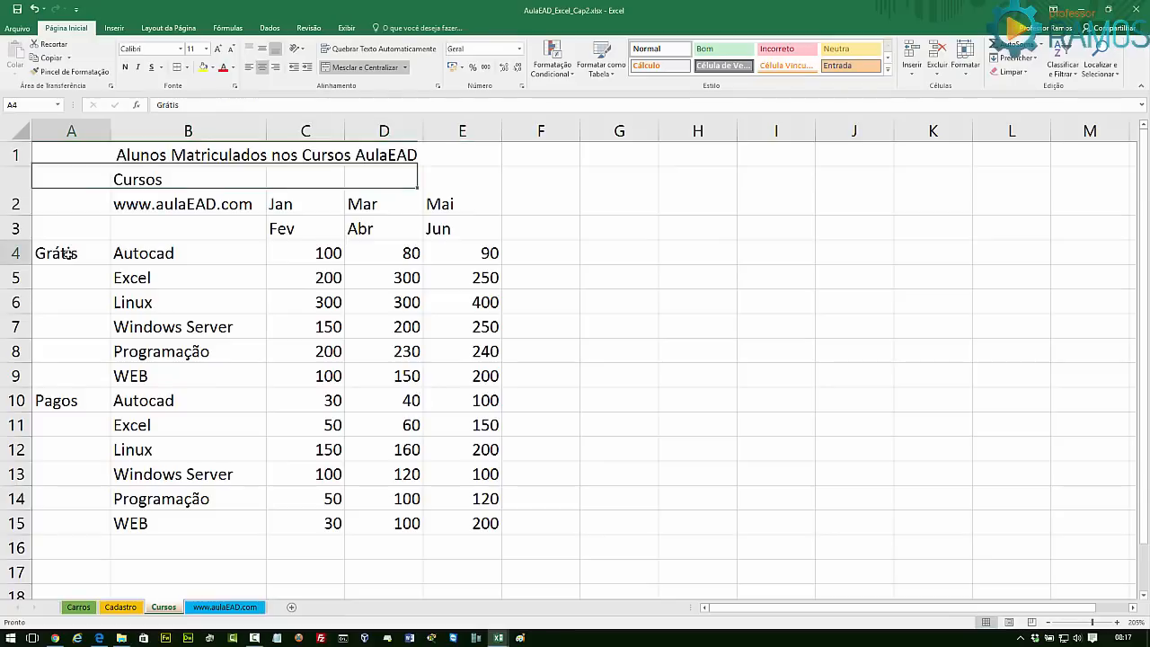
pyautogui.moveTo(69, 258); pyautogui.dragTo(72, 375)
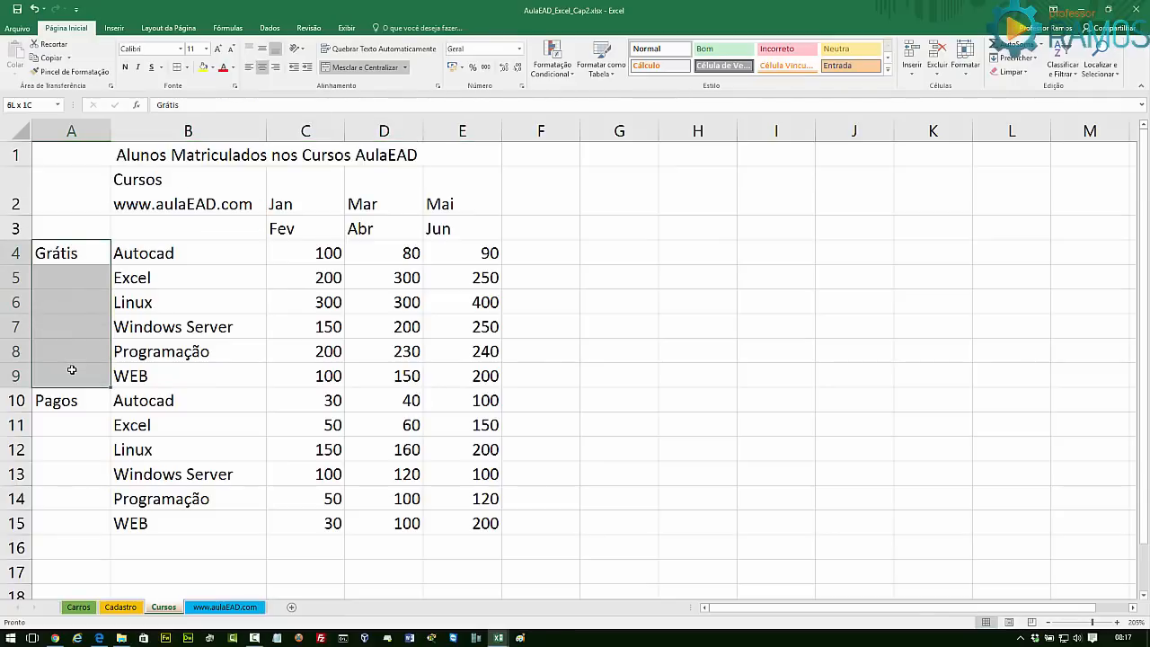
pyautogui.click(341, 68)
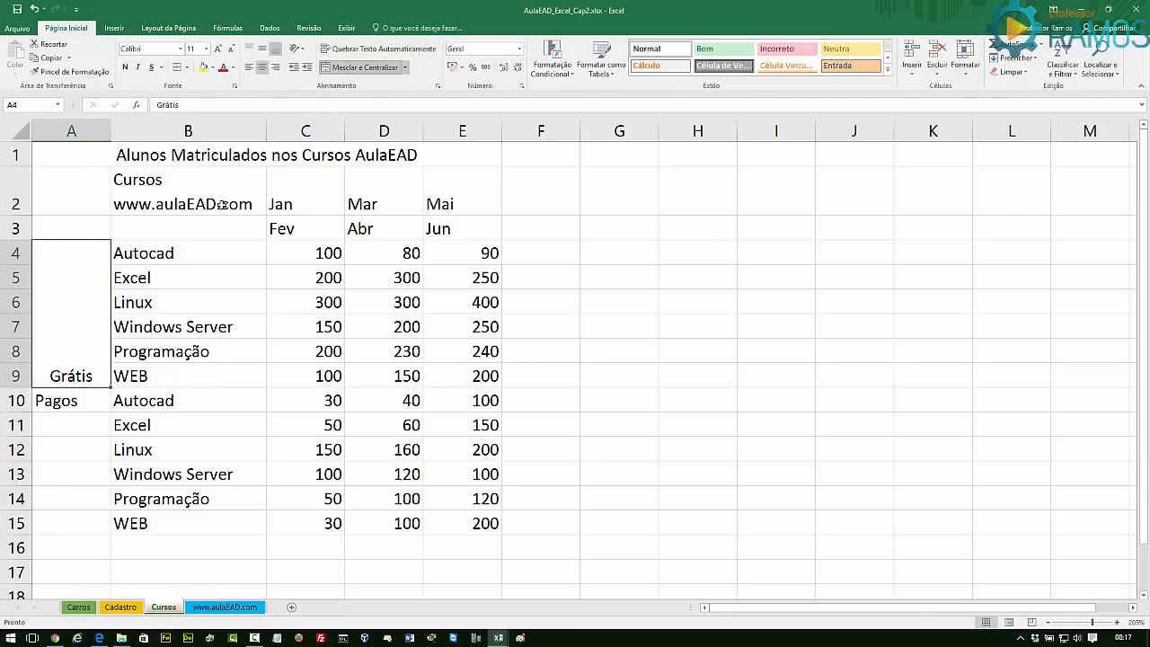
pyautogui.moveTo(61, 405); pyautogui.dragTo(71, 521)
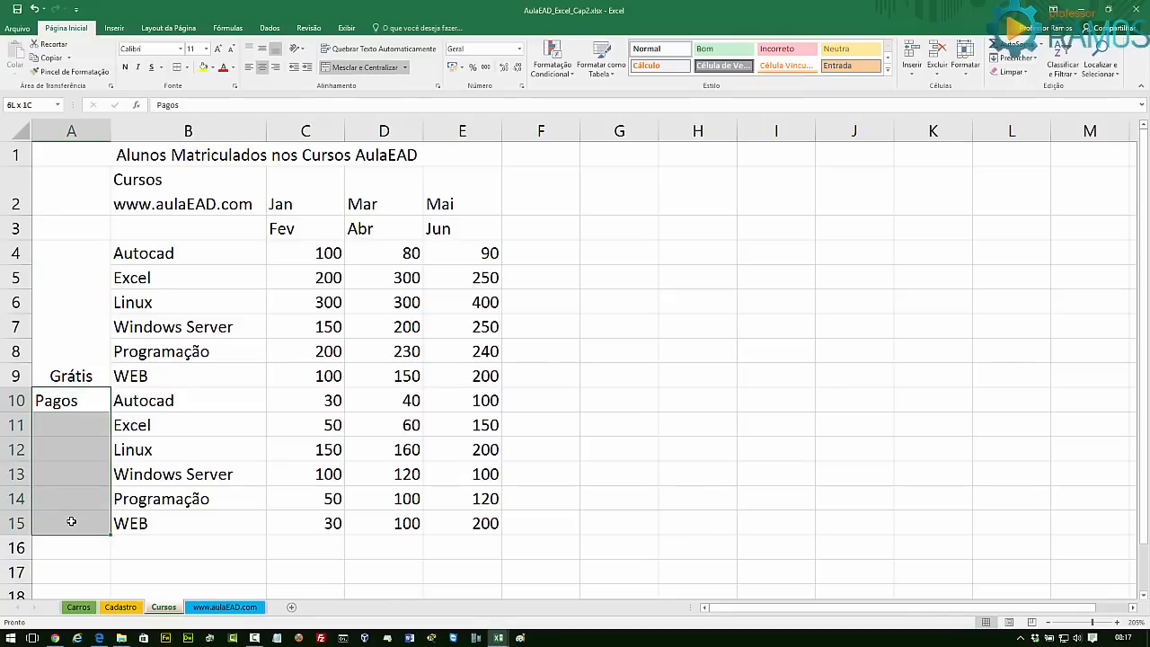
pyautogui.click(370, 70)
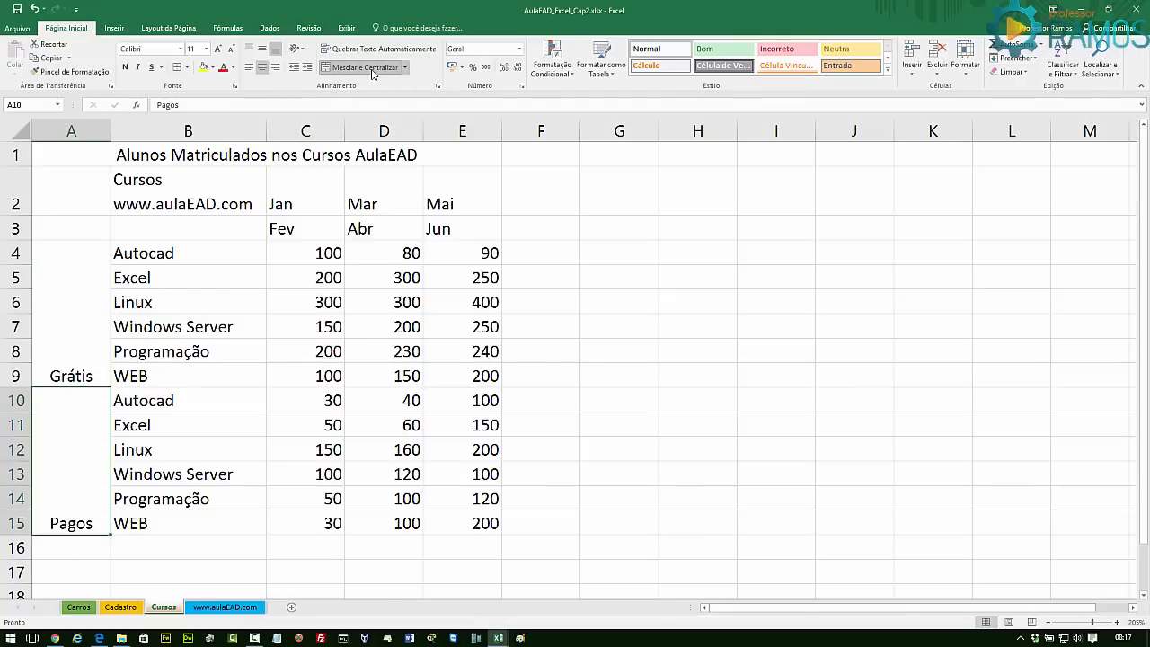
# - Choose a thick solid purple border line for the whole table A1:E15
pyautogui.moveTo(99, 157); pyautogui.dragTo(355, 495)
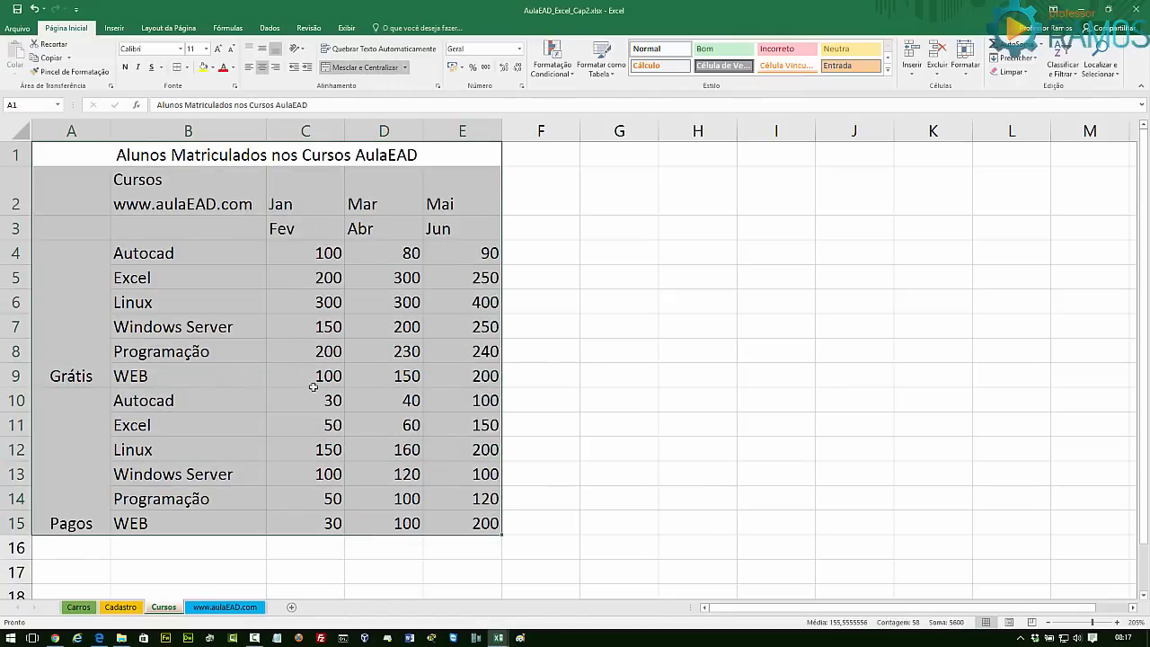
pyautogui.click(235, 87)
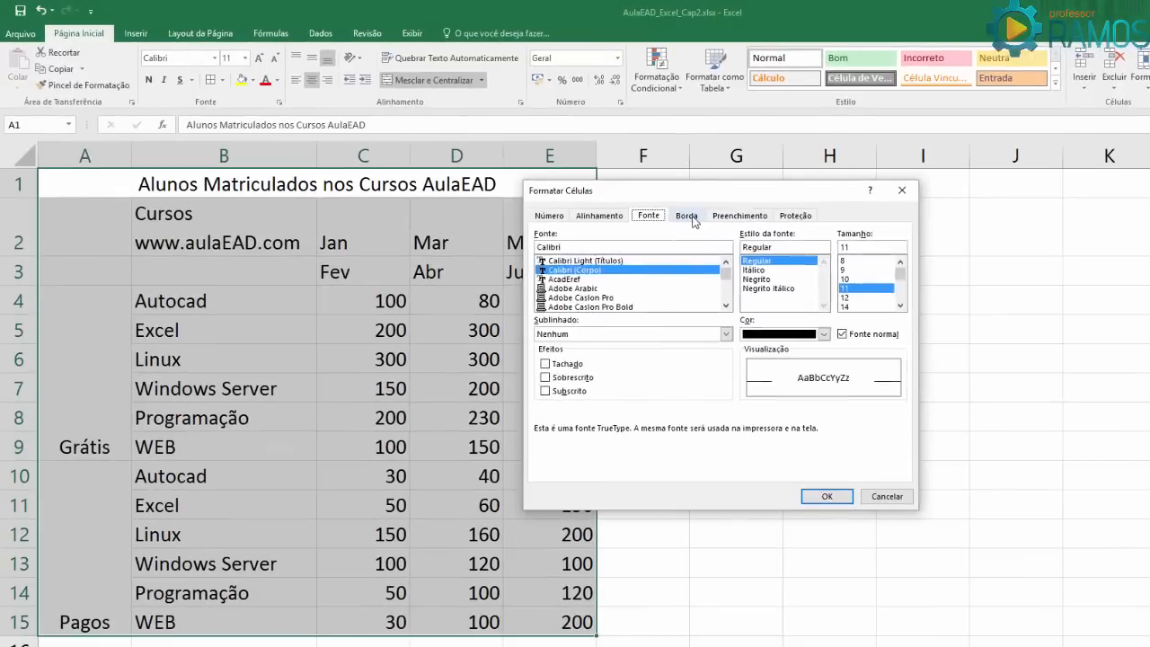
pyautogui.click(580, 182)
pyautogui.click(623, 362)
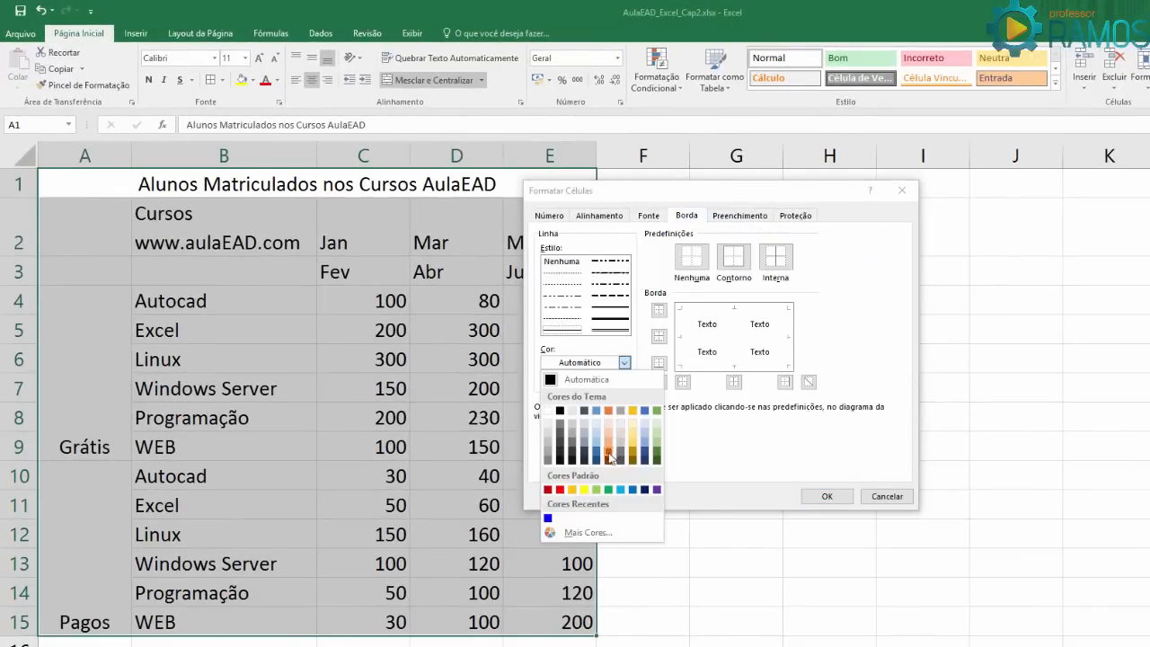
pyautogui.click(656, 489)
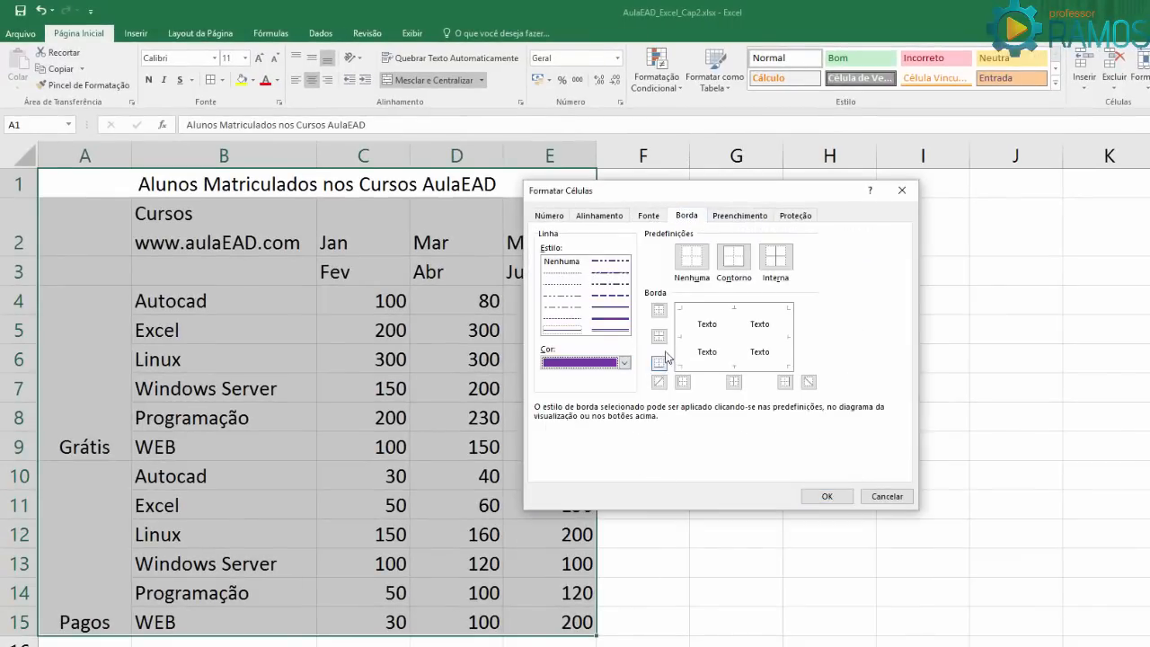
pyautogui.click(616, 320)
# - Apply the chosen line to all outer and inner edges of the table, without any diagonal borders
pyautogui.click(732, 342)
pyautogui.click(716, 311)
pyautogui.click(685, 336)
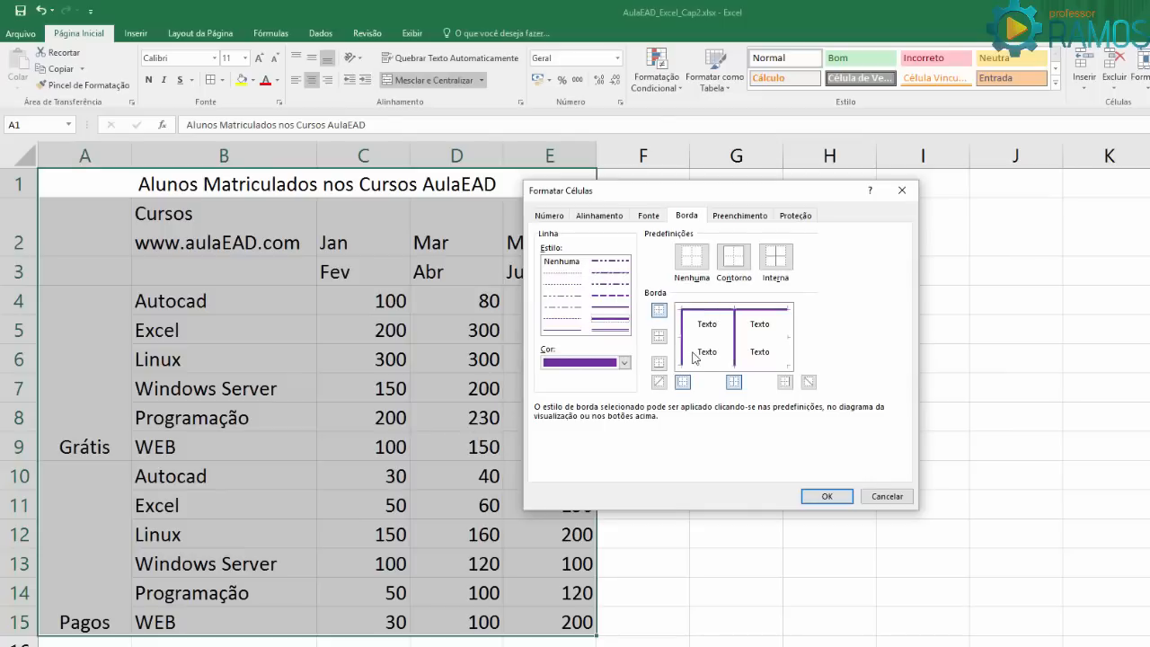
pyautogui.click(701, 356)
pyautogui.click(702, 331)
pyautogui.click(702, 331)
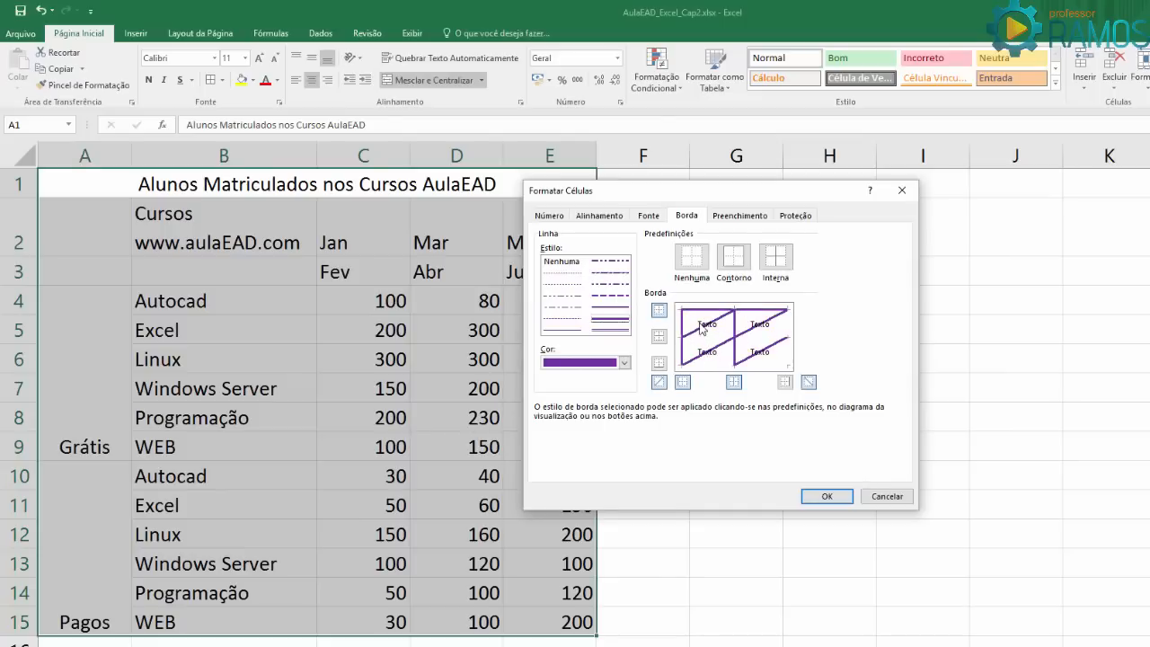
pyautogui.click(703, 335)
pyautogui.click(705, 327)
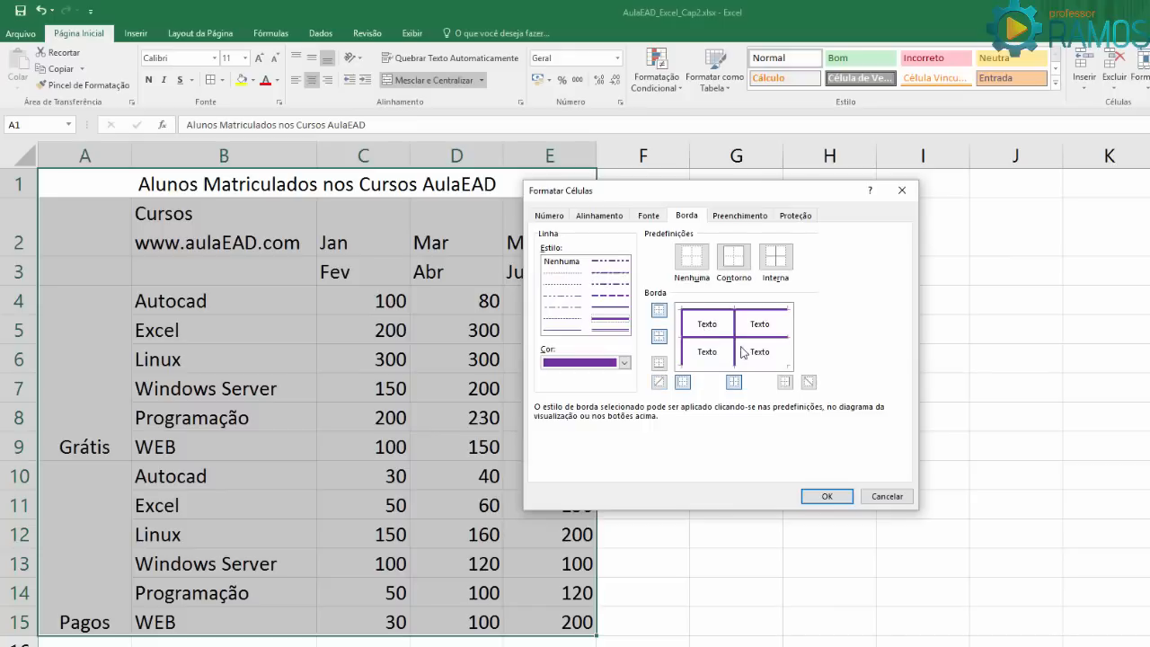
pyautogui.click(771, 366)
pyautogui.click(787, 350)
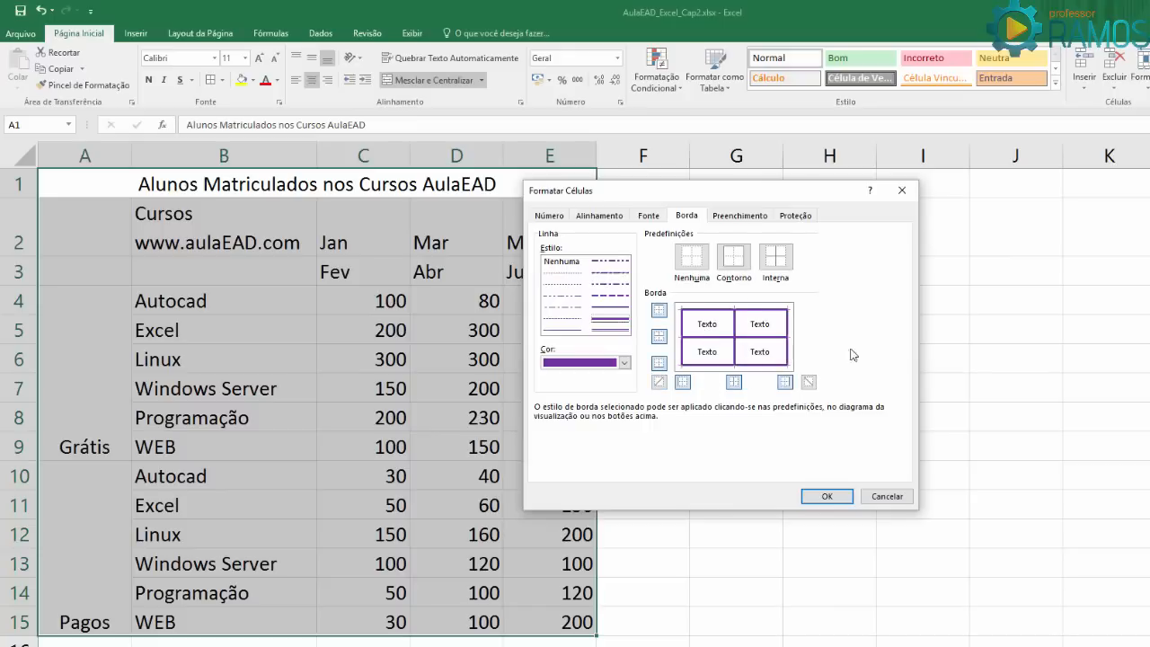
pyautogui.click(826, 495)
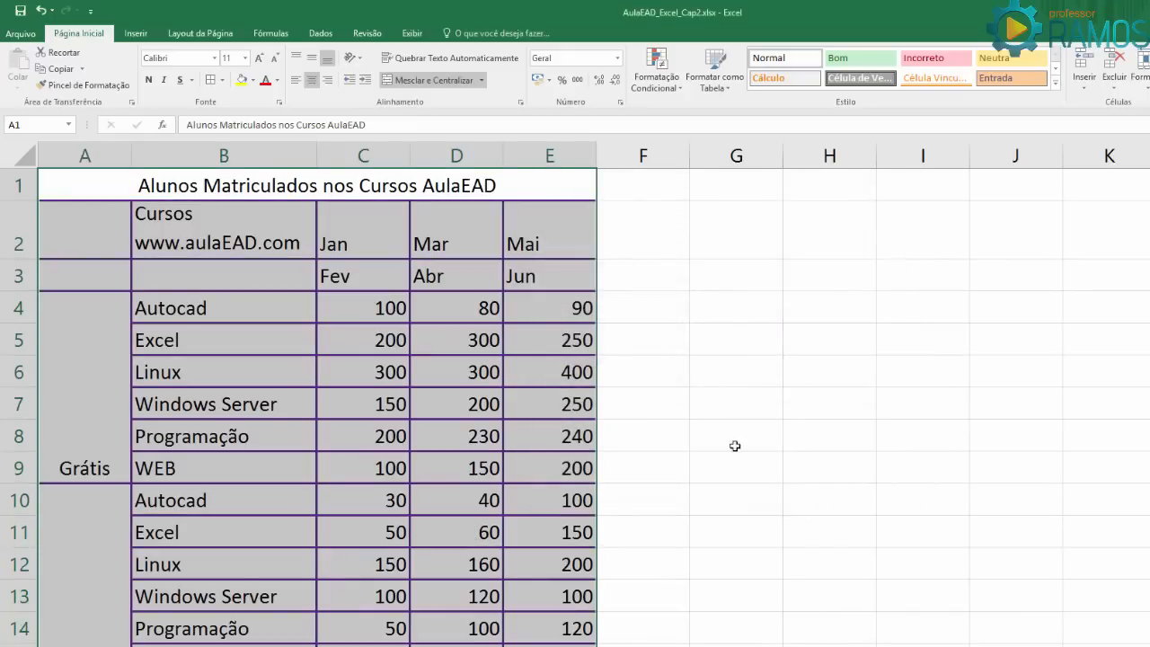
pyautogui.click(704, 405)
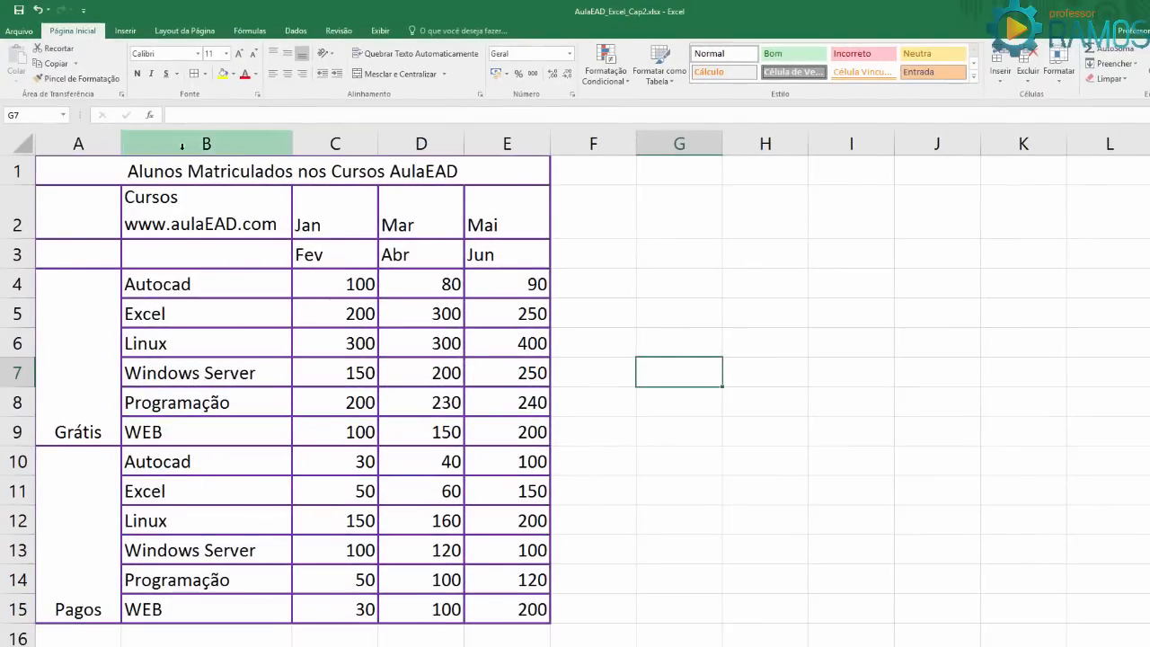
# - Open the cell alignment settings for the merged Grátis and Pagos cells together
pyautogui.click(57, 362)
pyautogui.keyDown('ctrl'); pyautogui.click(77, 523); pyautogui.keyUp('ctrl')
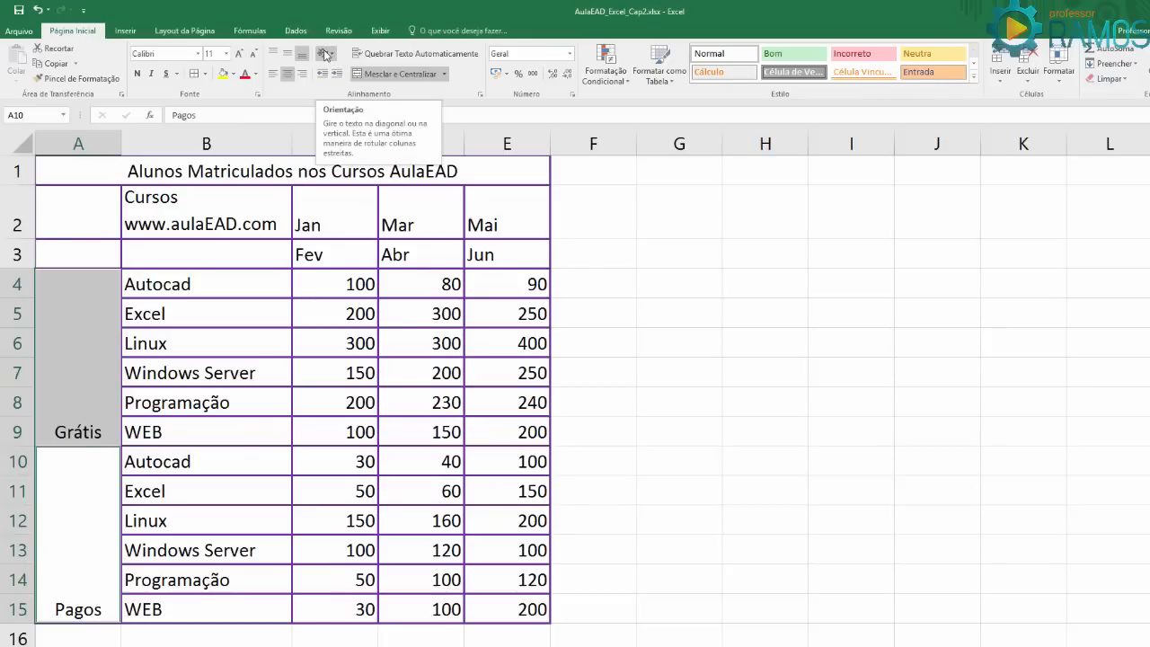
pyautogui.click(258, 95)
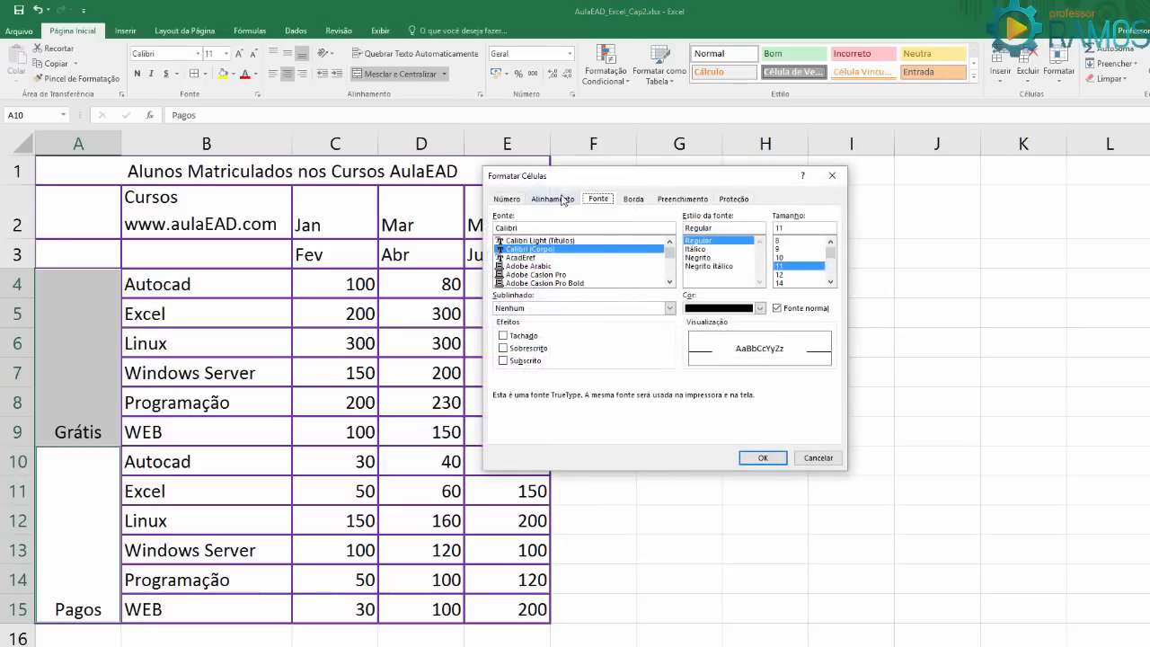
pyautogui.click(562, 199)
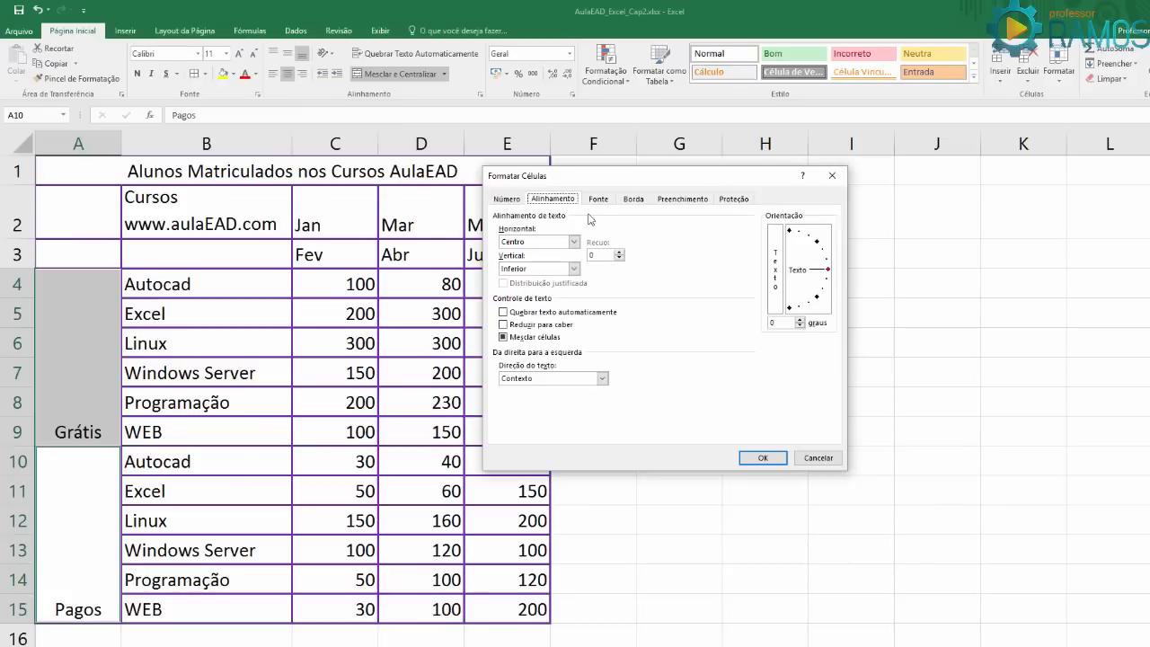
# - Try text orientations of 90 degrees, 26 degrees, stacked vertical and -4 degrees for the Grátis and Pagos cells
pyautogui.click(829, 274)
pyautogui.moveTo(829, 274); pyautogui.dragTo(829, 216)
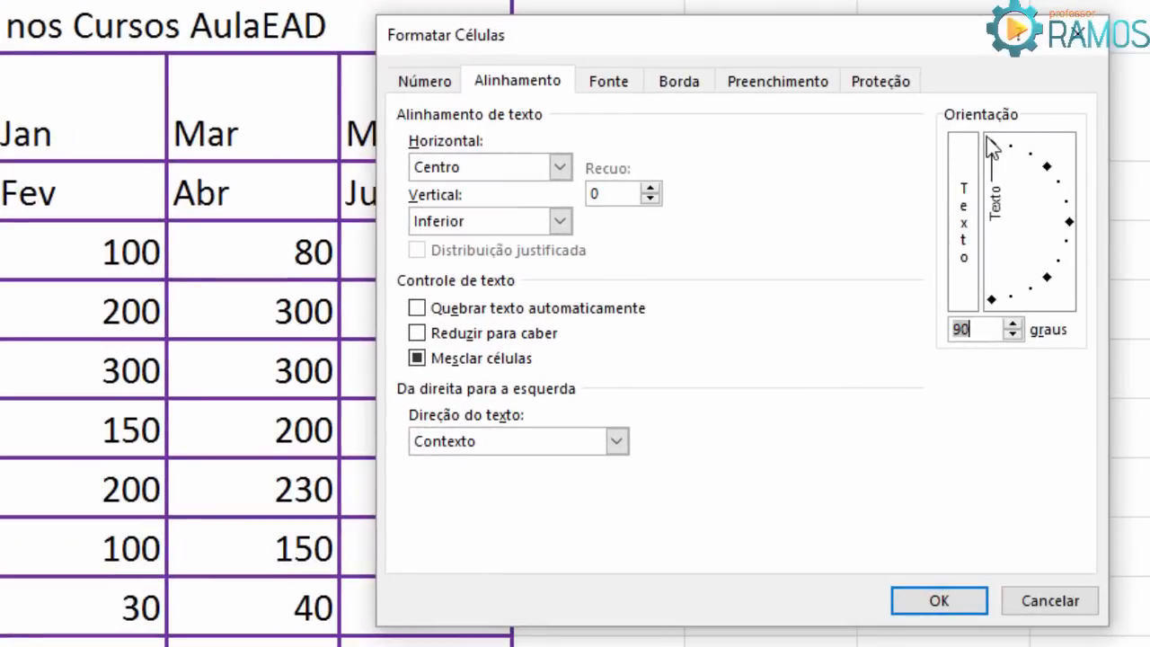
pyautogui.moveTo(991, 148); pyautogui.dragTo(1082, 190)
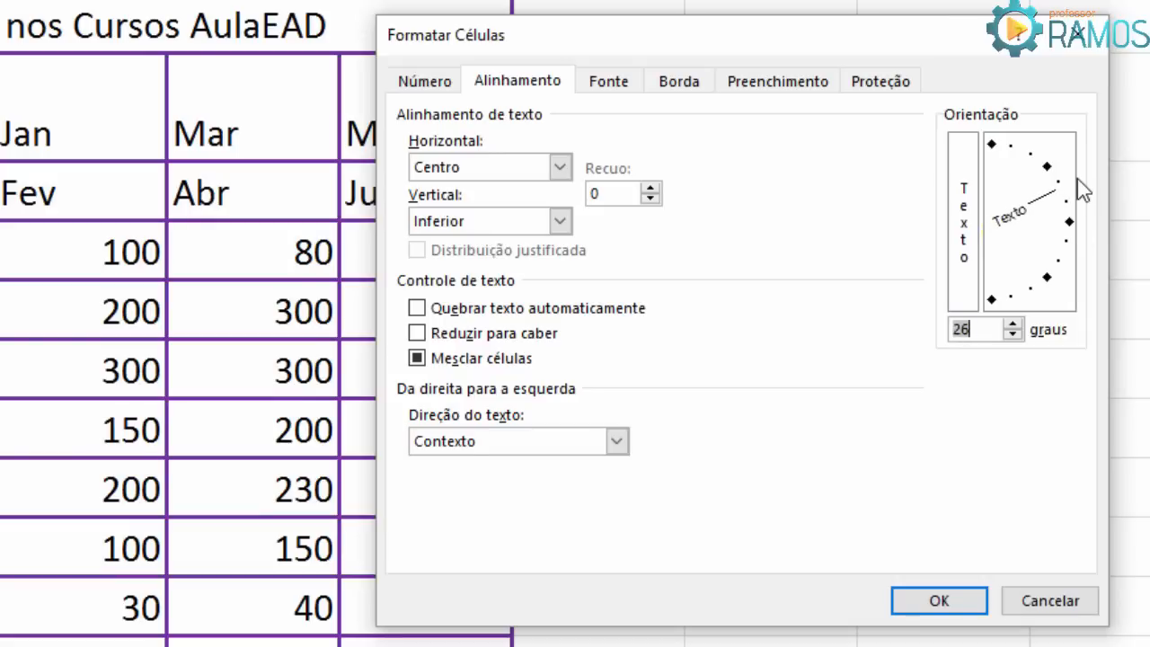
pyautogui.click(962, 220)
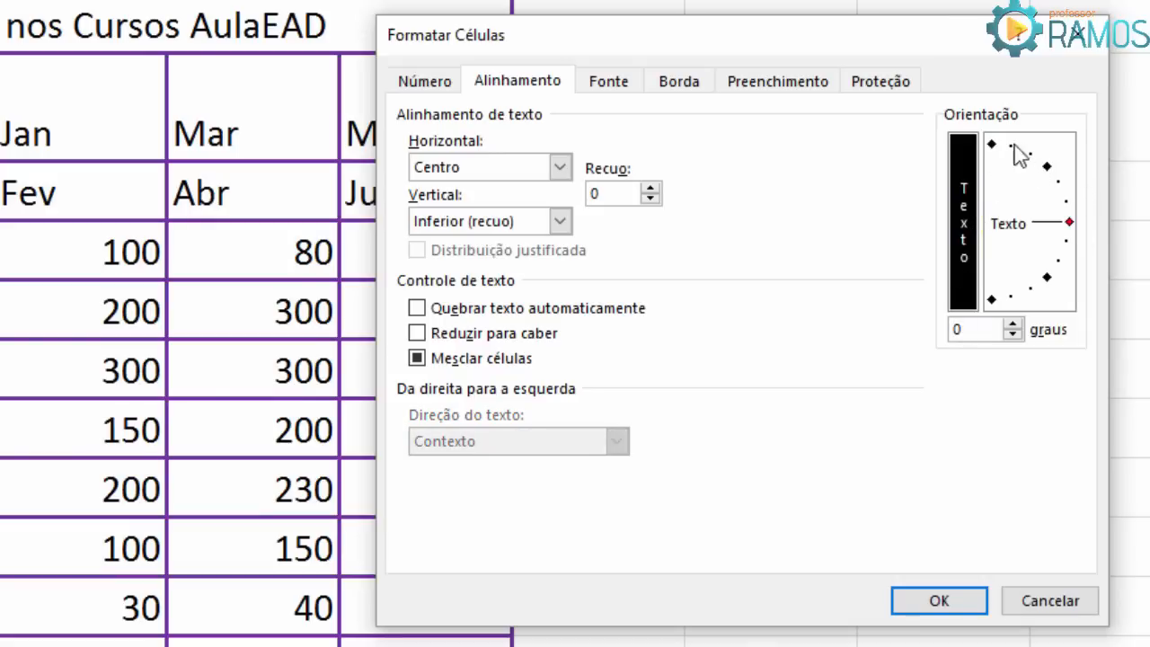
pyautogui.moveTo(1071, 226)
pyautogui.mouseDown()
pyautogui.moveTo(1062, 179)
pyautogui.moveTo(1027, 157)
pyautogui.moveTo(1062, 196)
pyautogui.moveTo(1044, 292)
pyautogui.moveTo(1051, 200)
pyautogui.moveTo(1059, 225)
pyautogui.mouseUp()
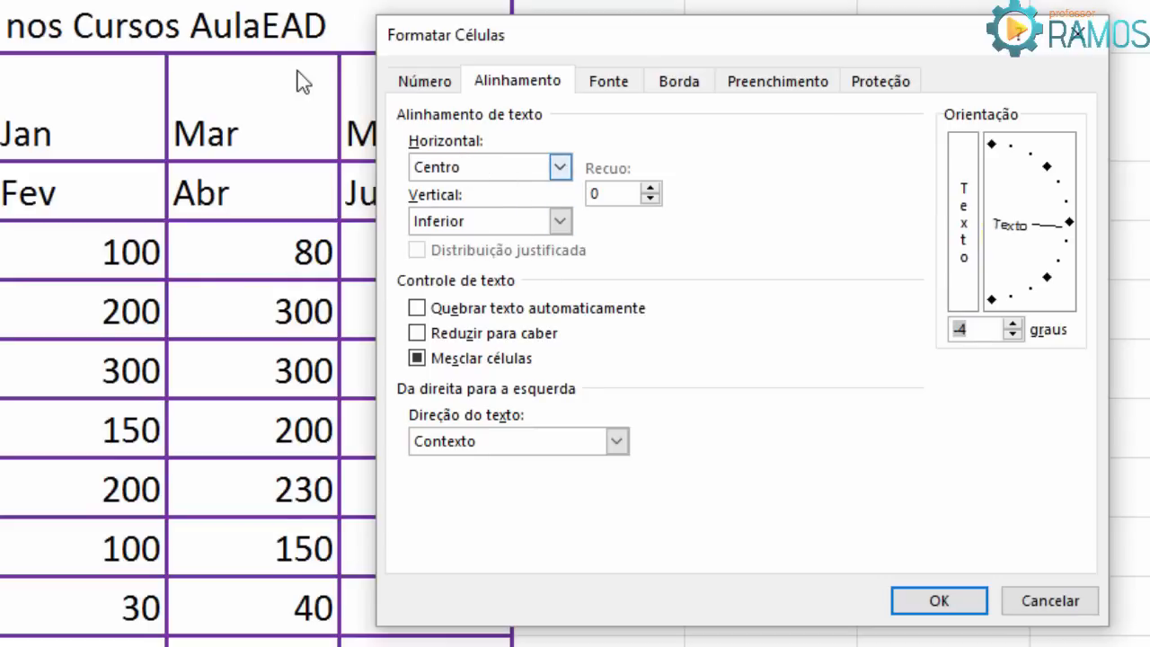
# - Set both the horizontal and the vertical text alignment to Centro
pyautogui.click(561, 168)
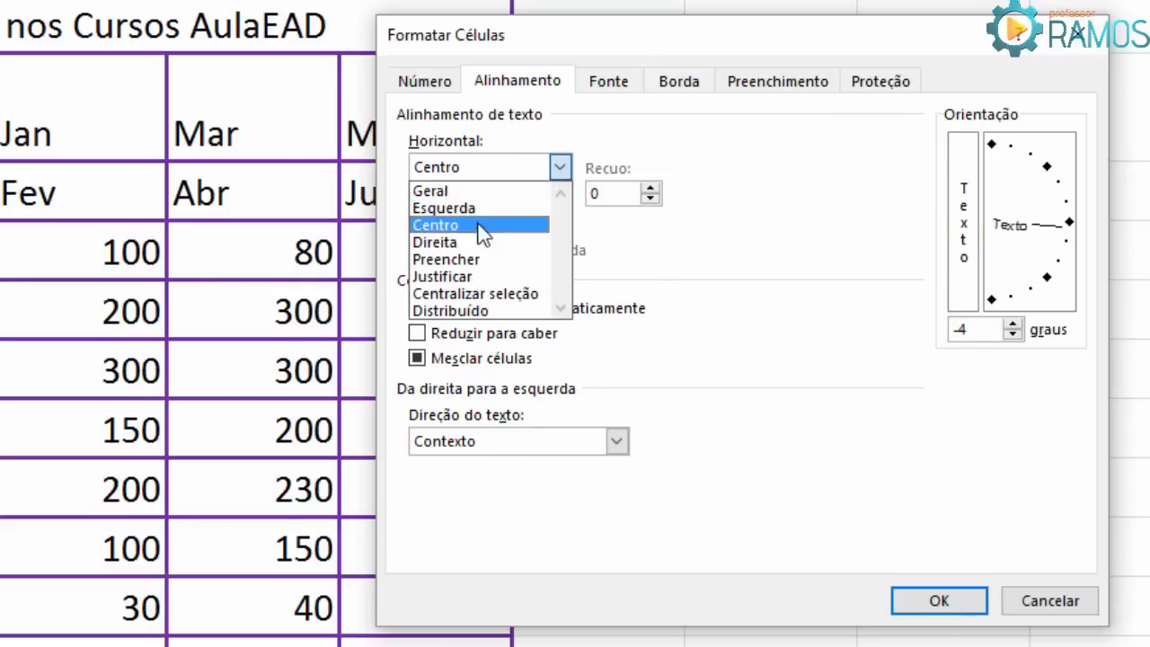
pyautogui.click(480, 224)
pyautogui.click(503, 222)
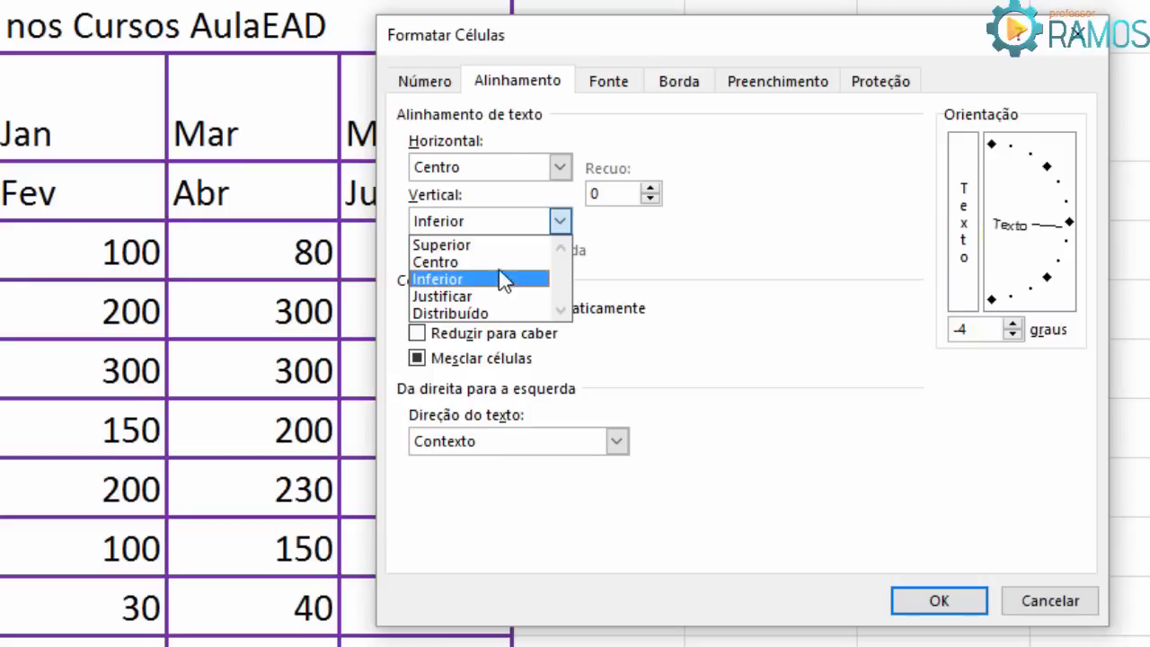
pyautogui.click(494, 262)
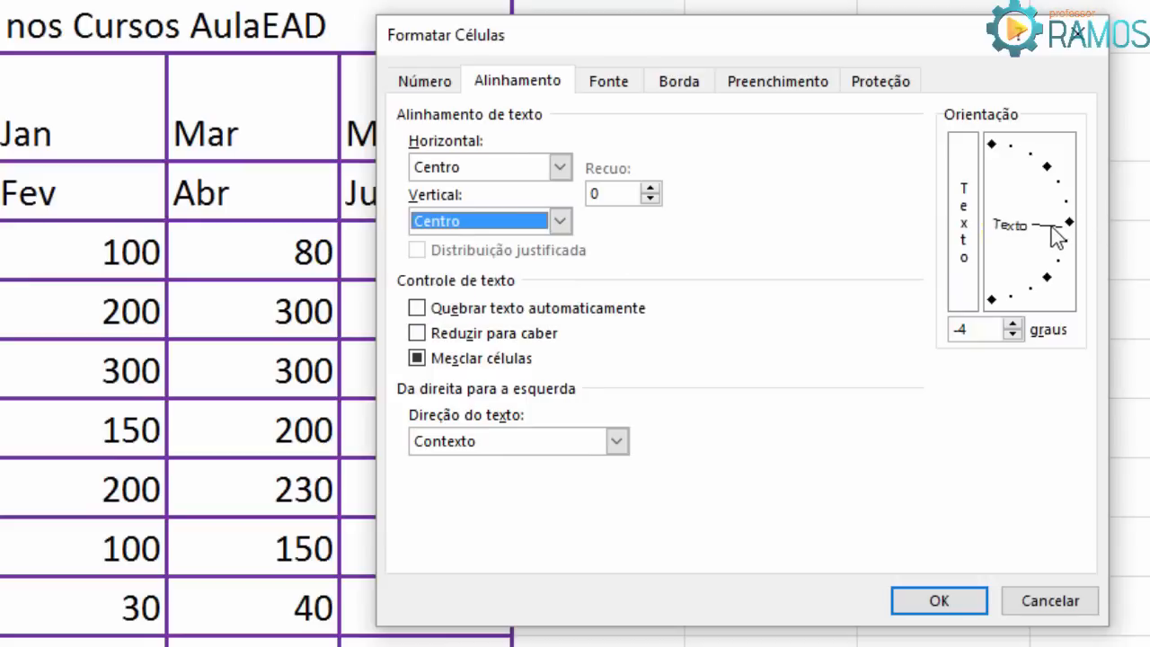
# - Give Grátis and Pagos stacked vertical text with vertical alignment Centro, and autofit column A's width to it
pyautogui.click(970, 224)
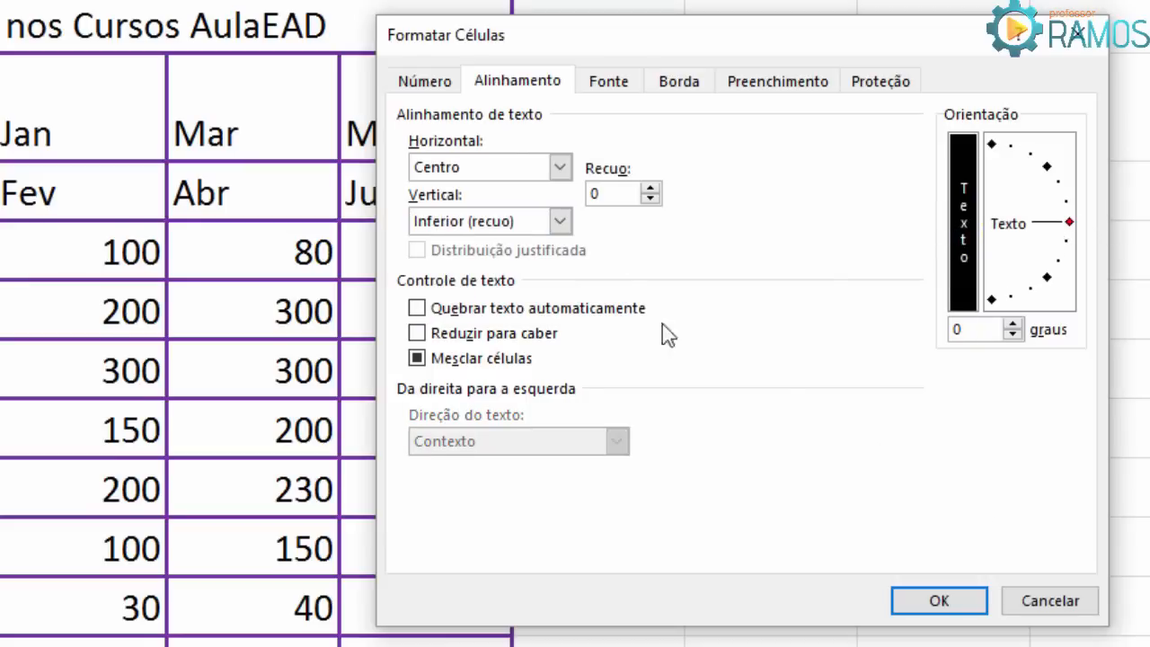
pyautogui.click(560, 221)
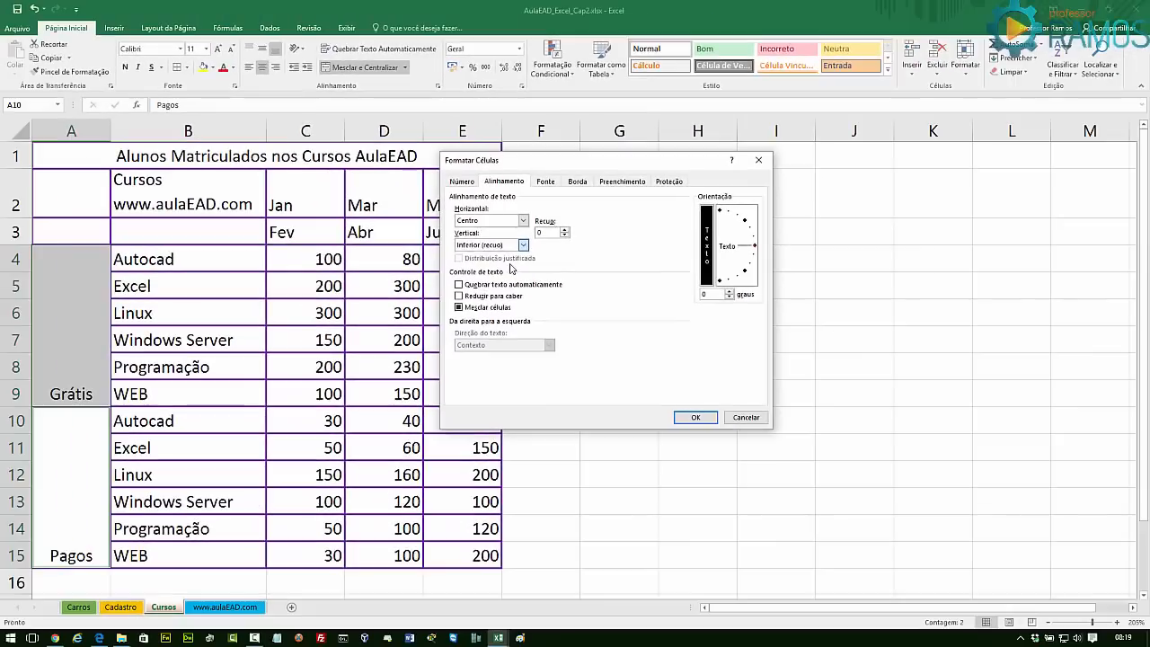
pyautogui.click(527, 261)
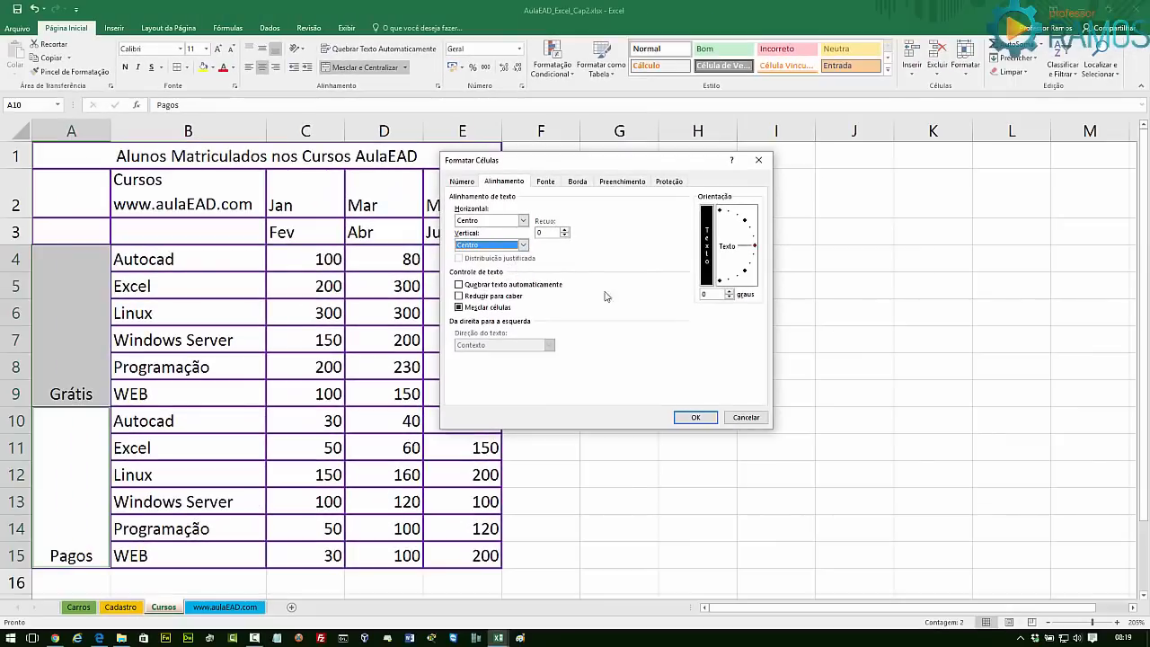
pyautogui.click(697, 418)
pyautogui.click(679, 395)
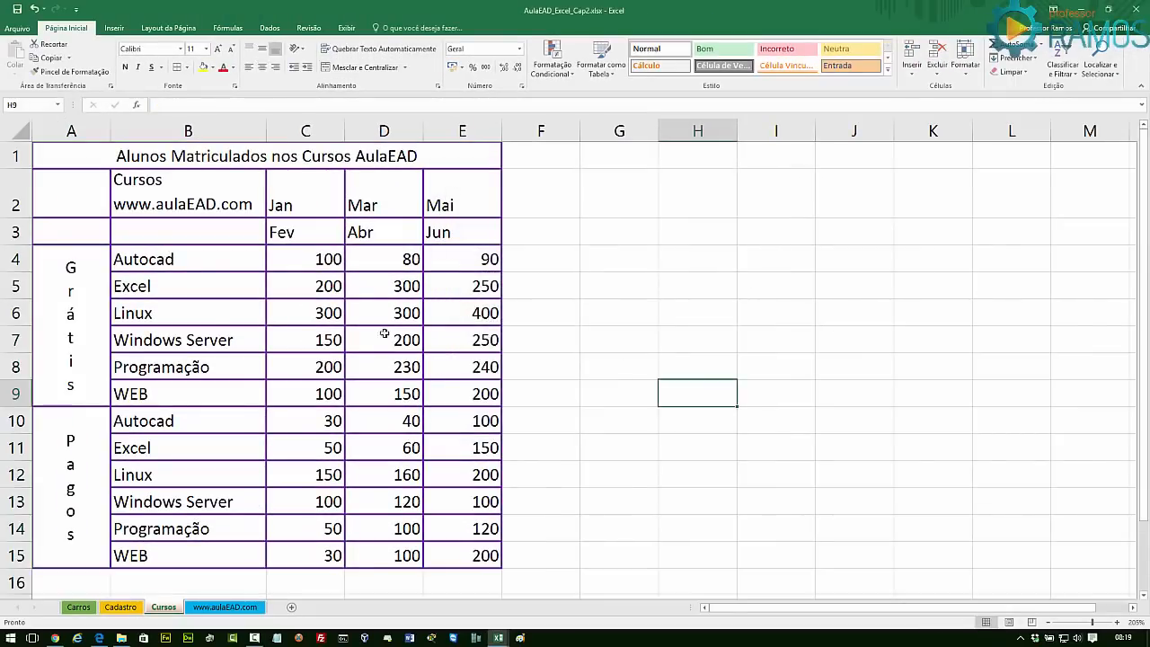
pyautogui.doubleClick(108, 131)
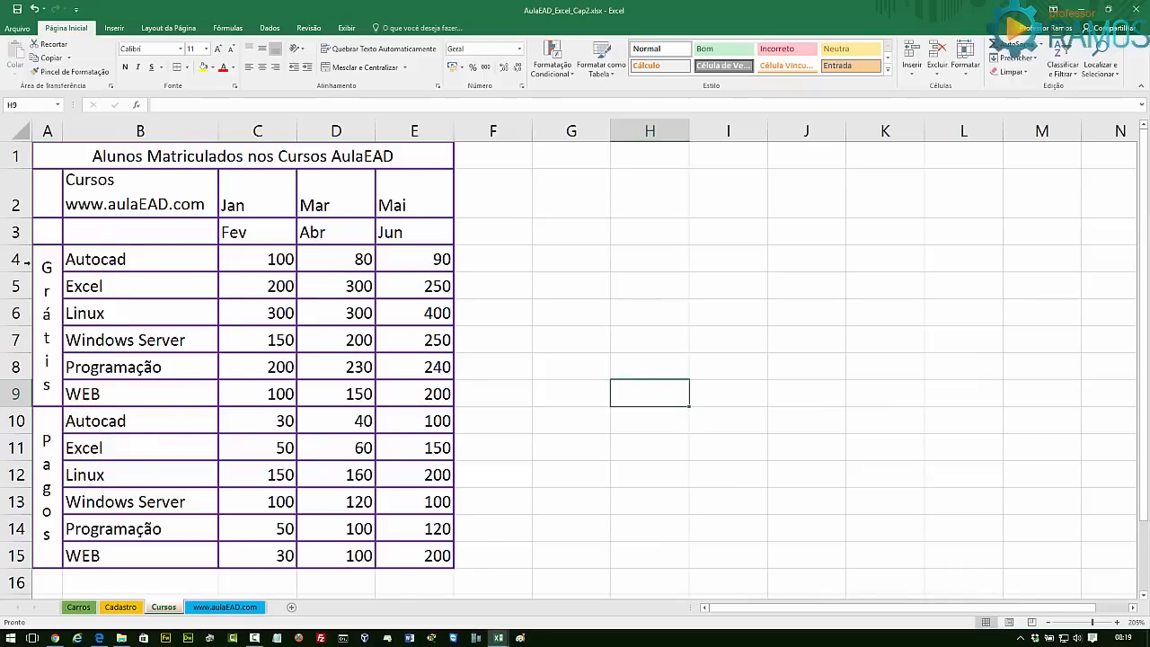
pyautogui.click(52, 188)
pyautogui.moveTo(60, 188); pyautogui.dragTo(132, 225)
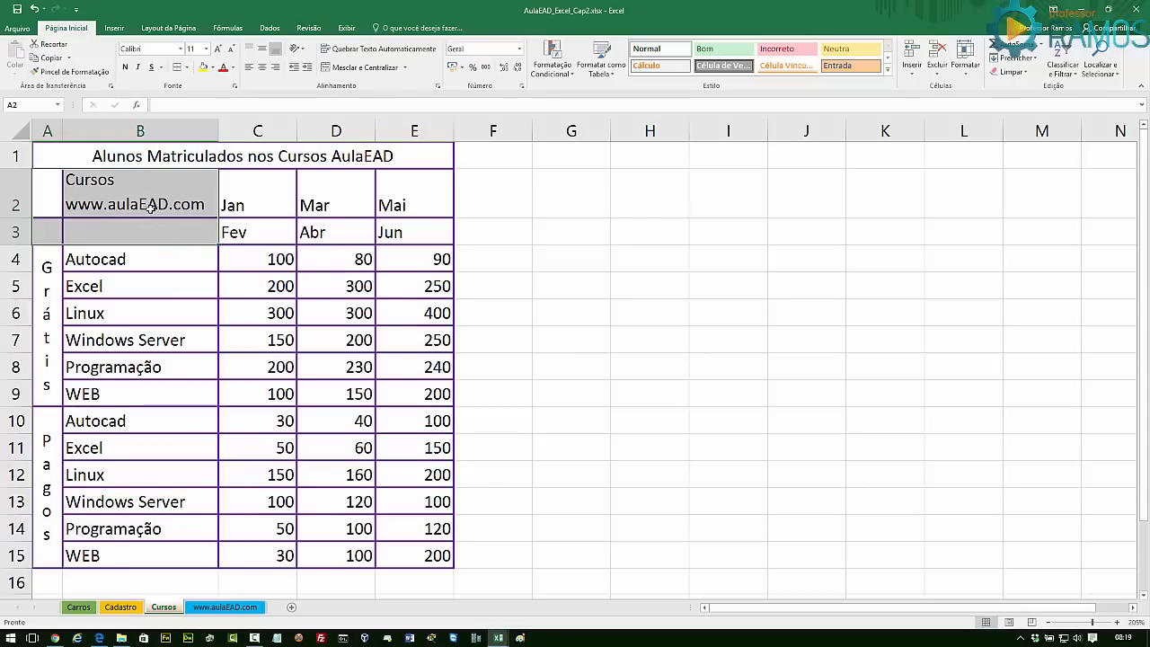
pyautogui.click(342, 70)
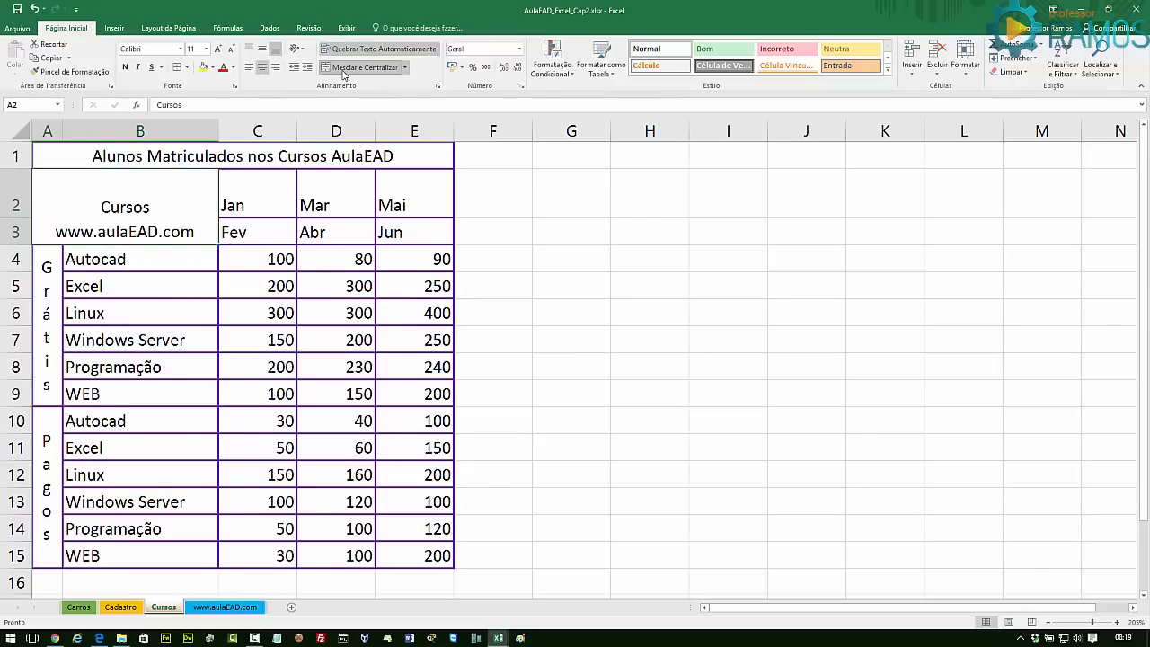
pyautogui.click(262, 49)
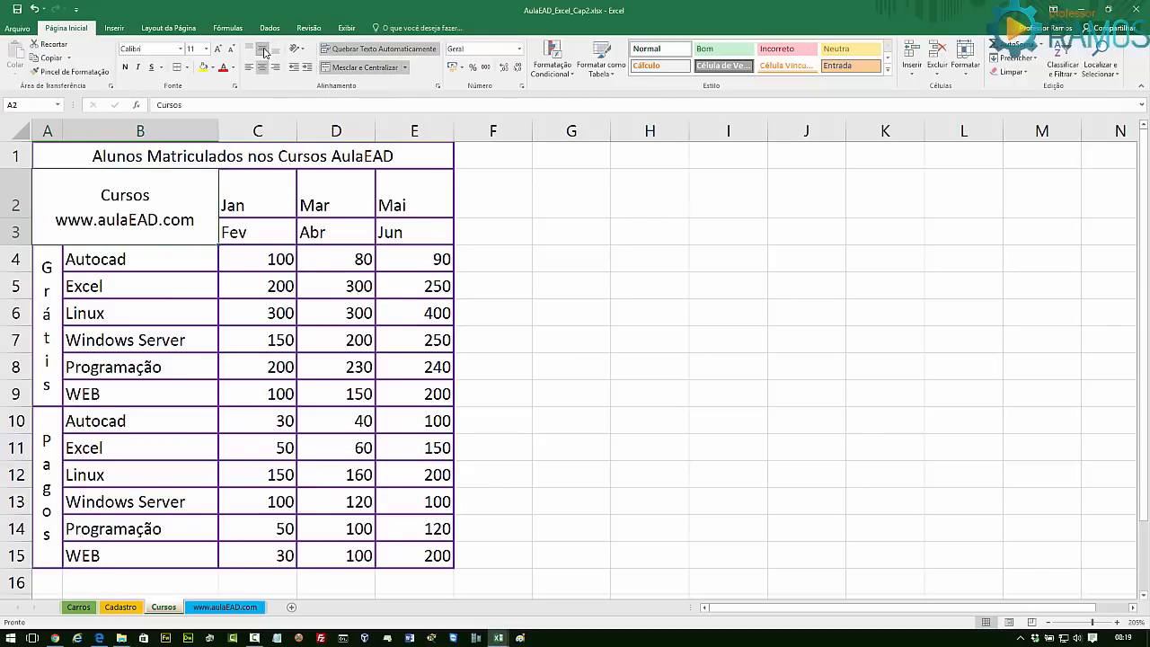
pyautogui.click(622, 369)
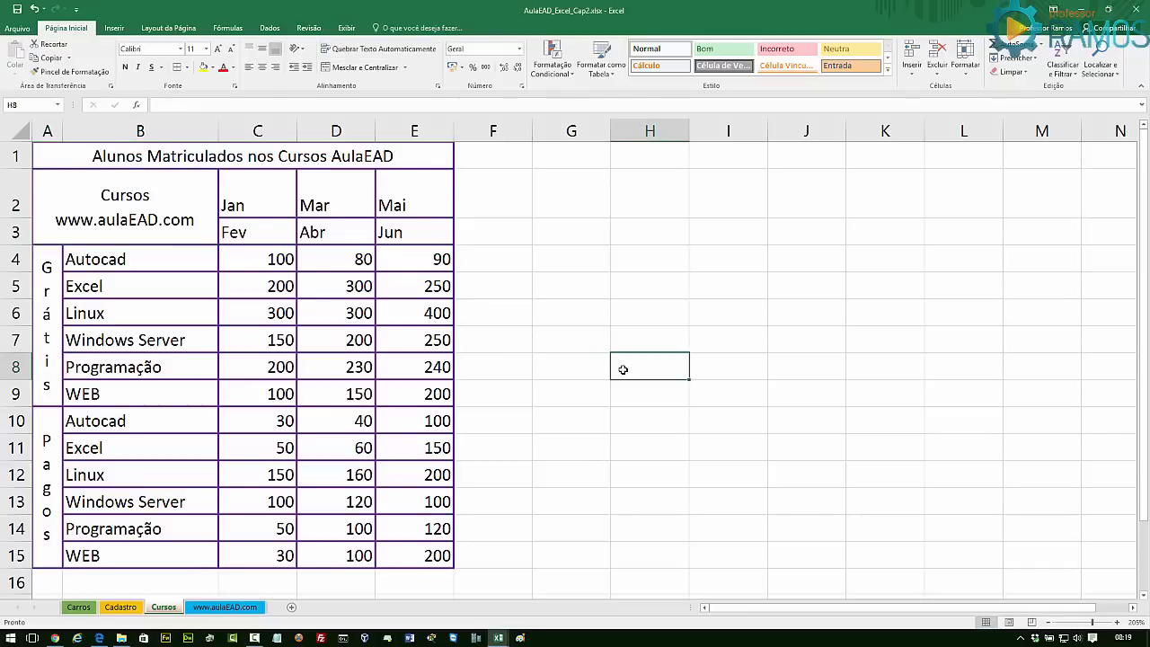
# - Center the month names in C2:E3 horizontally and vertically, and reduce row 2 to about the height of row 3
pyautogui.click(252, 196)
pyautogui.moveTo(391, 232); pyautogui.dragTo(391, 231)
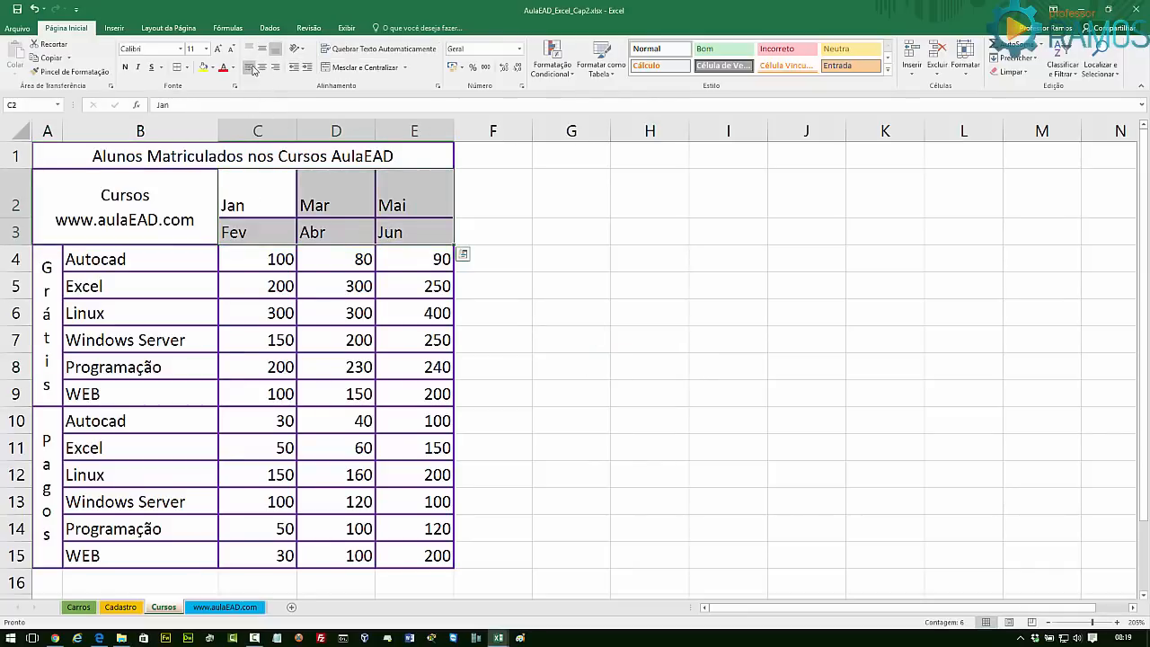
pyautogui.click(263, 68)
pyautogui.click(261, 47)
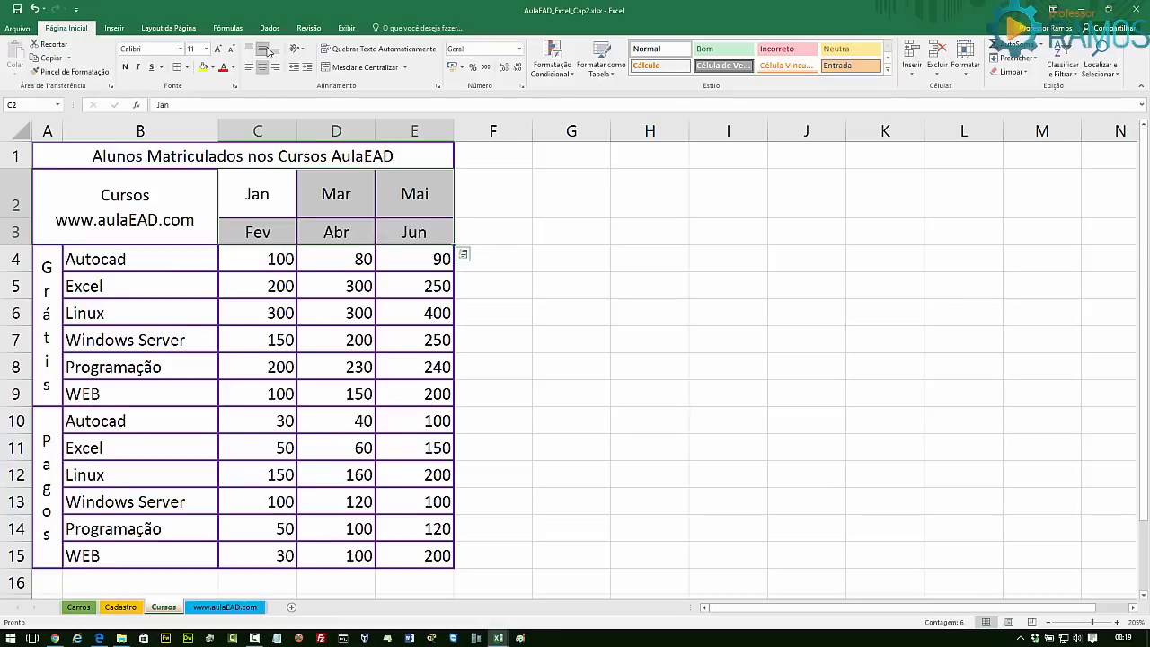
pyautogui.click(575, 286)
pyautogui.moveTo(15, 218); pyautogui.dragTo(15, 198)
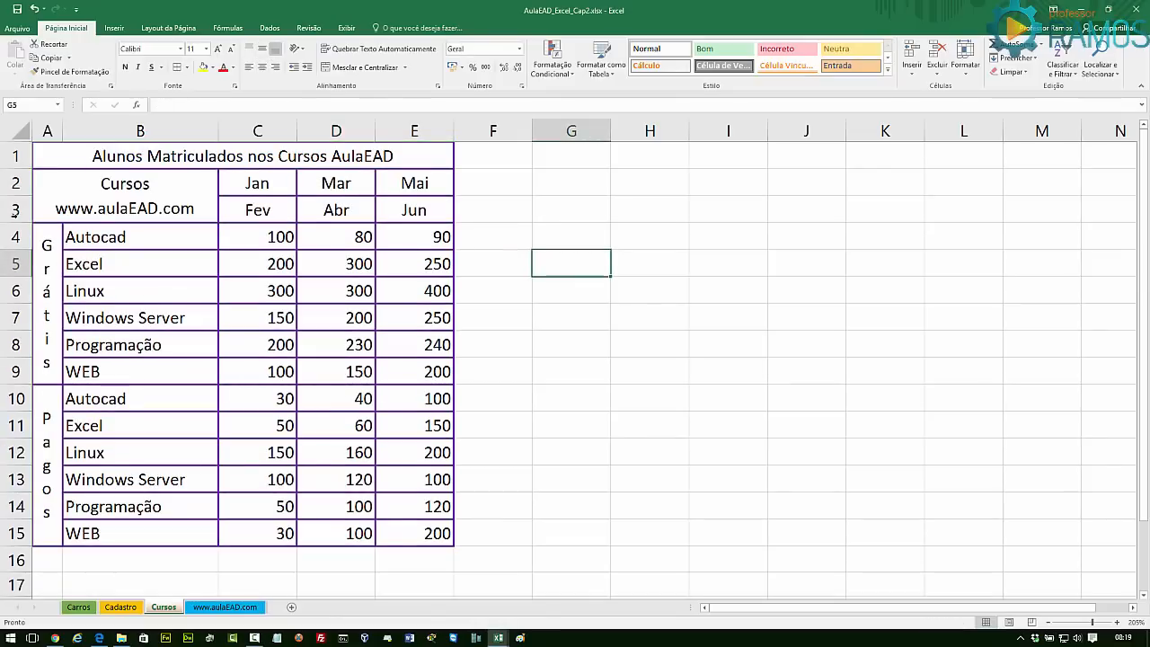
pyautogui.click(570, 207)
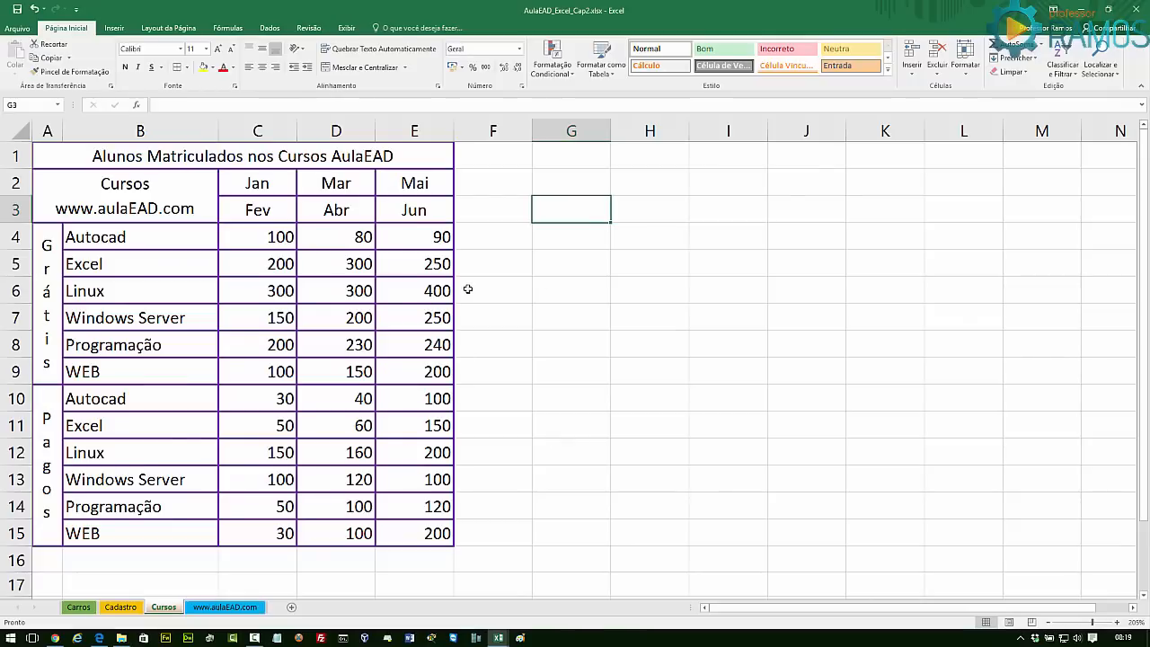
# - Choose the Eras Demi ITC font at size 16 for the merged title in A1
pyautogui.click(135, 160)
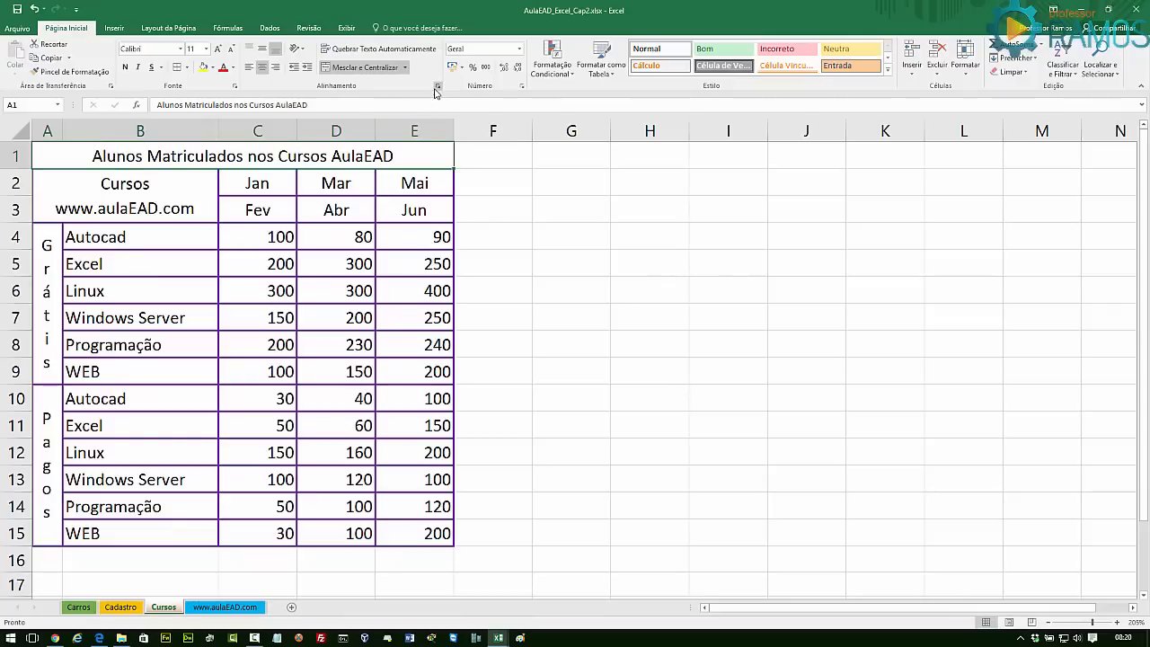
pyautogui.click(234, 86)
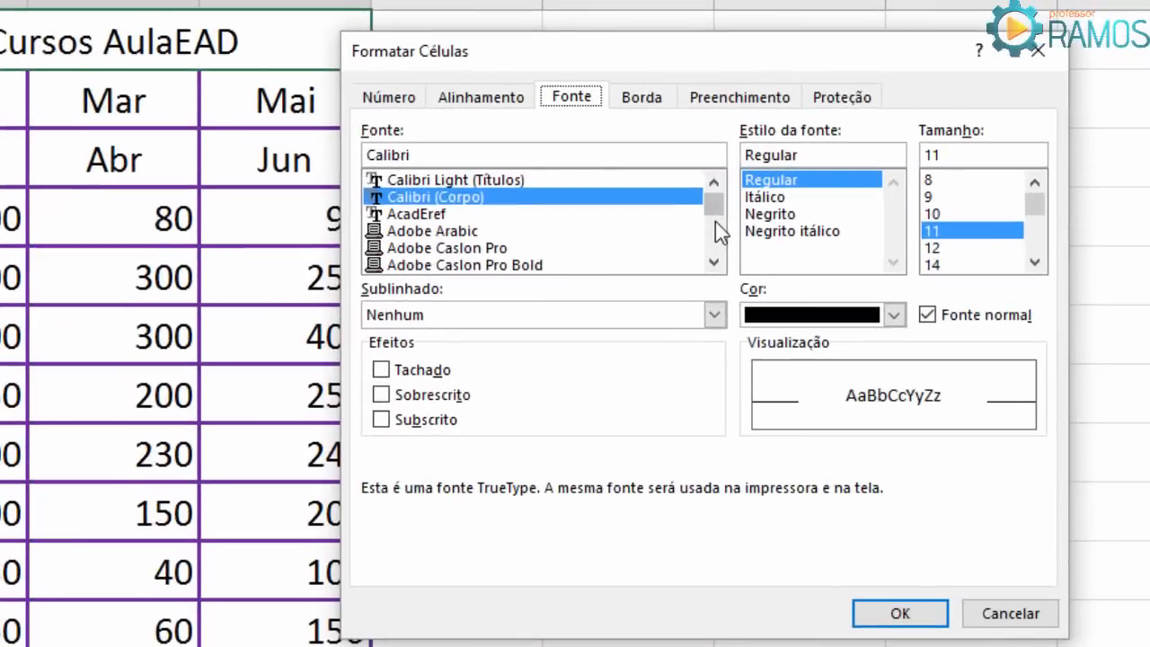
pyautogui.click(611, 239)
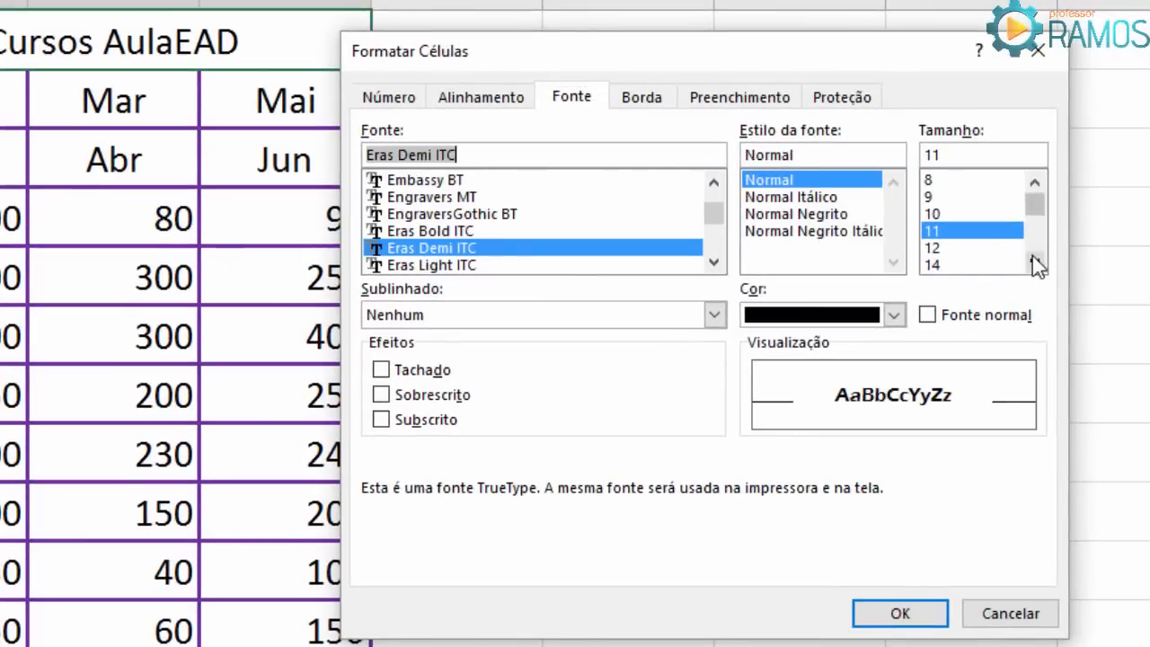
pyautogui.click(1034, 261)
pyautogui.click(934, 264)
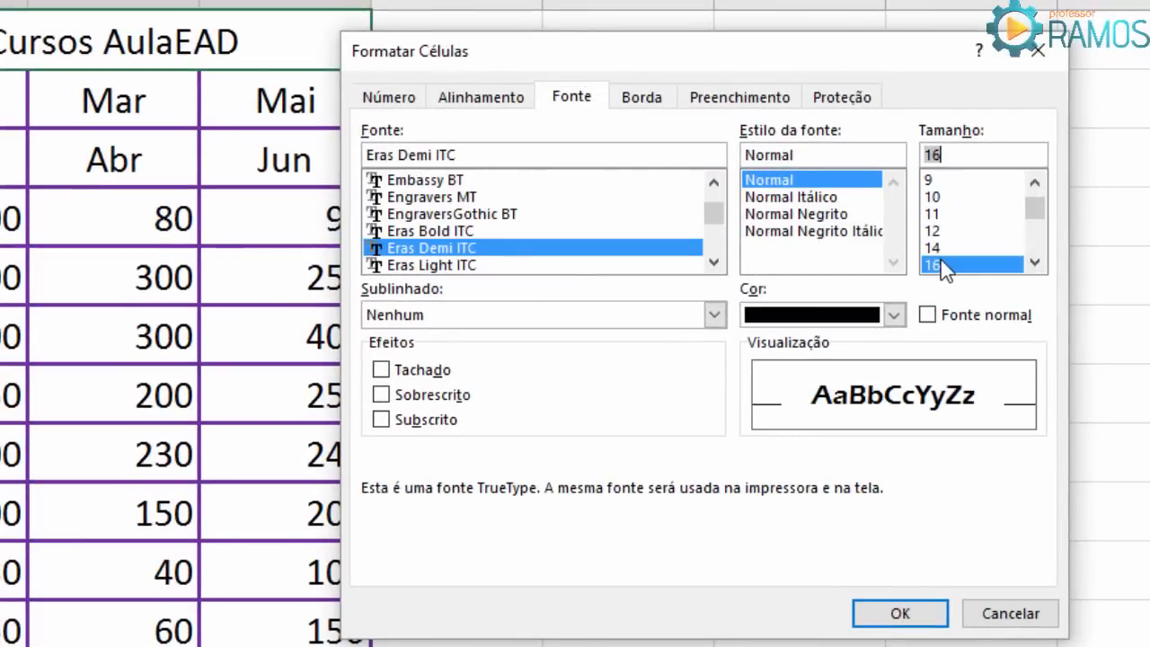
# - Give the title no underline, the standard purple font color and the Tachado effect, and apply the font settings
pyautogui.click(521, 316)
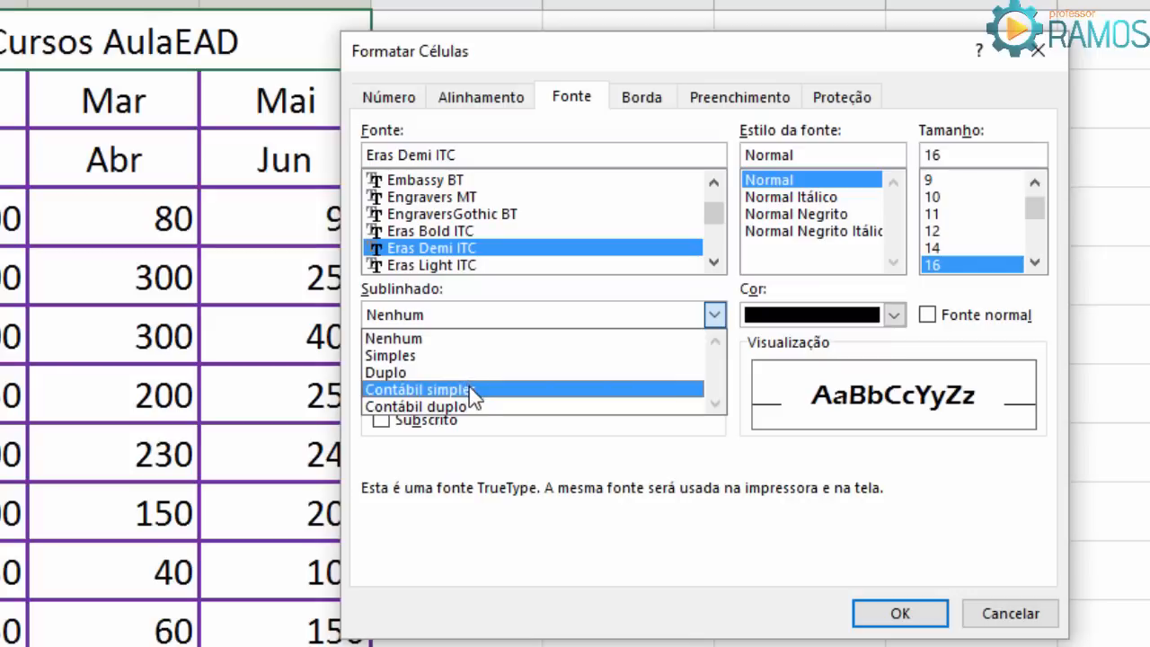
pyautogui.click(431, 338)
pyautogui.click(895, 315)
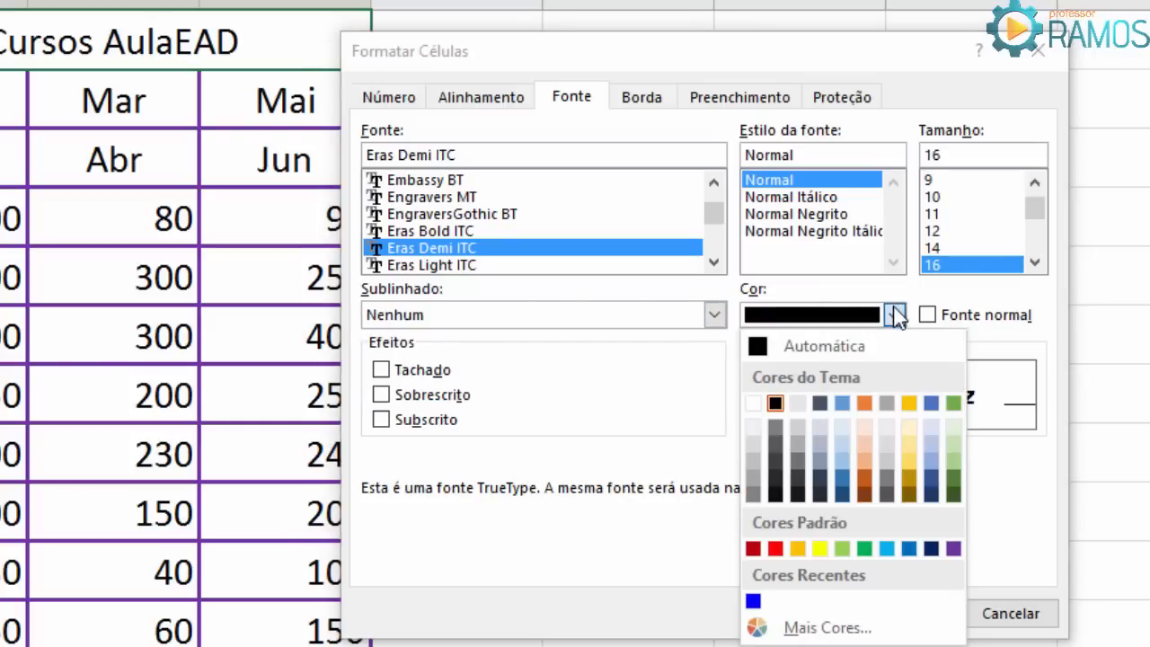
pyautogui.click(953, 548)
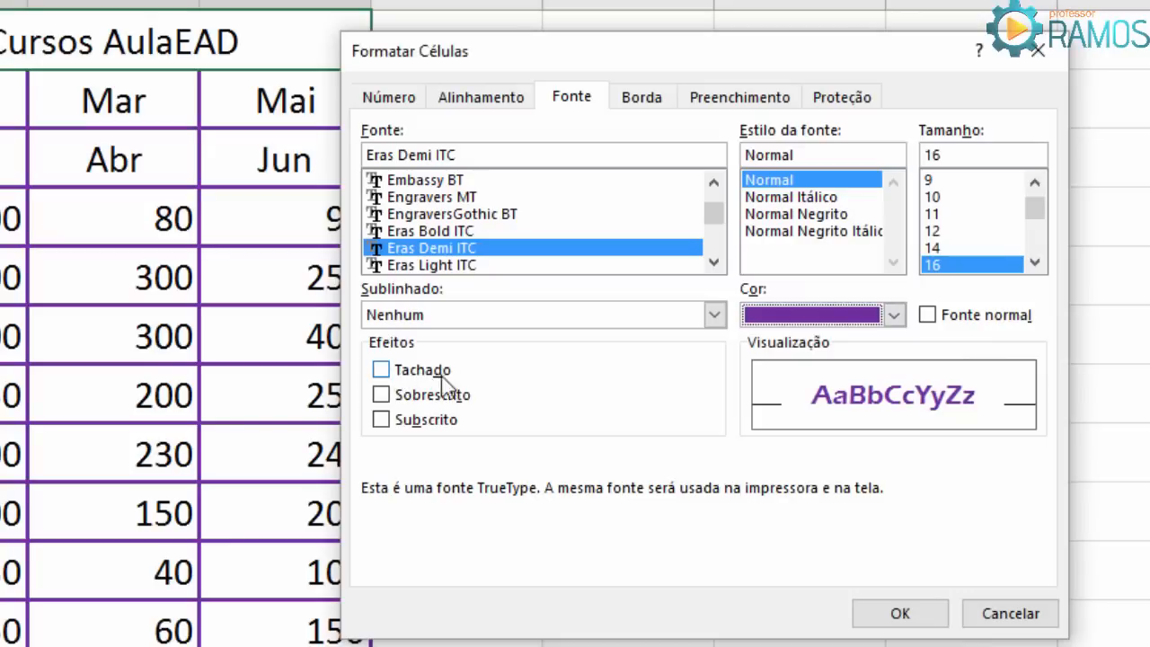
pyautogui.click(380, 369)
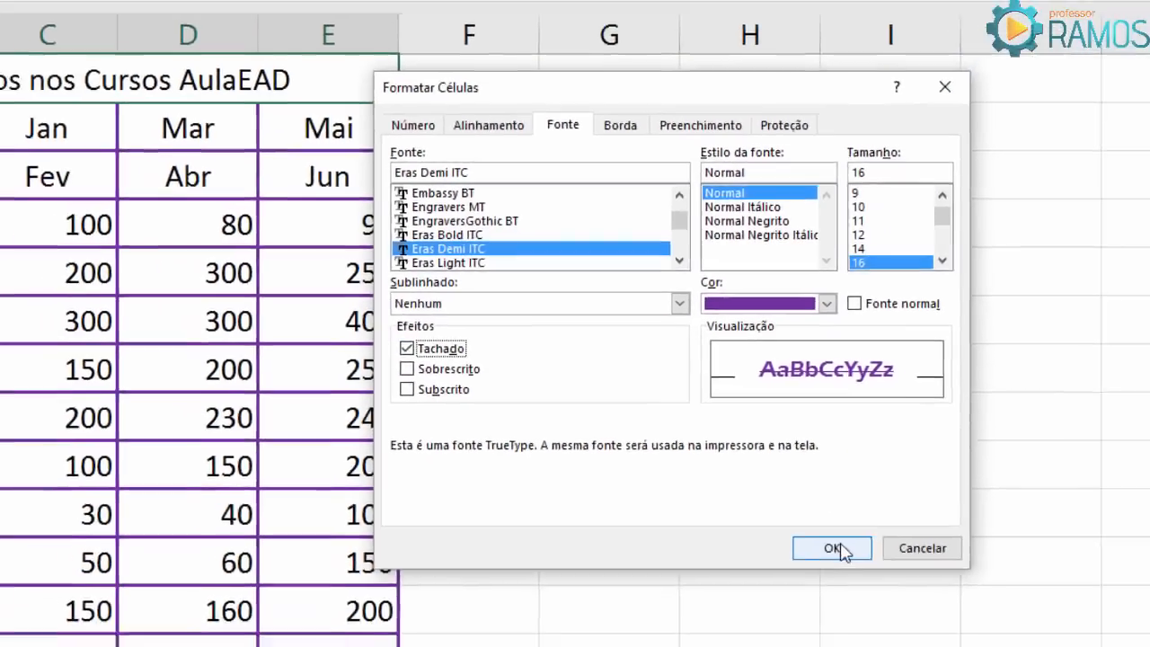
pyautogui.click(899, 612)
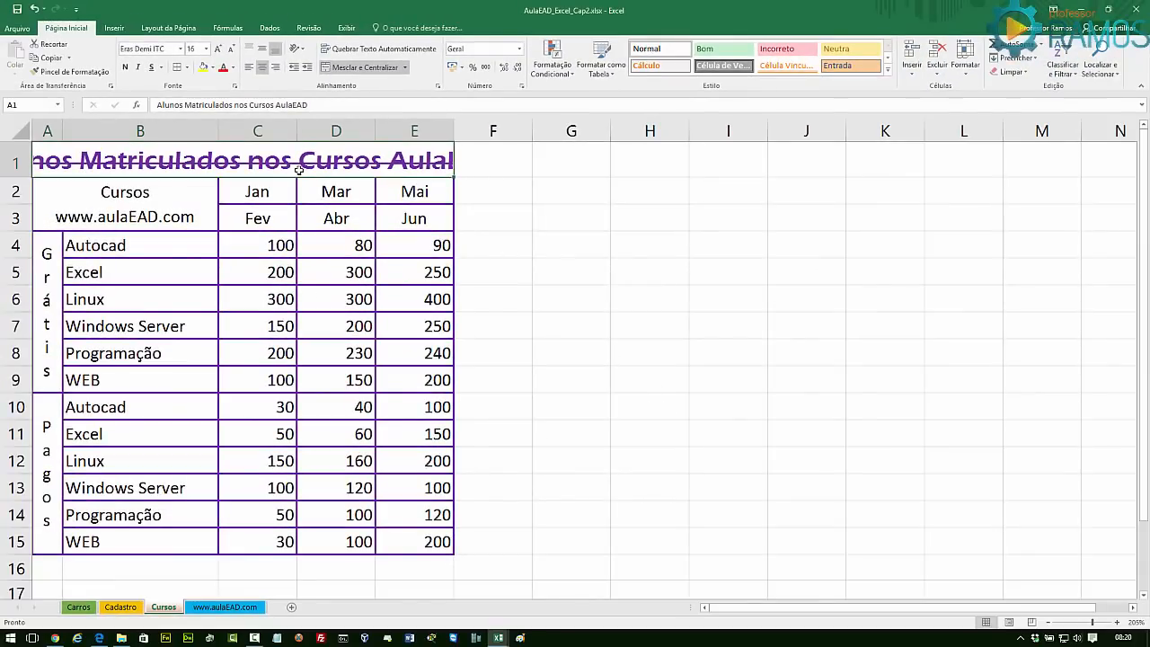
# - Set the title's font size to 12
pyautogui.click(437, 86)
pyautogui.click(545, 181)
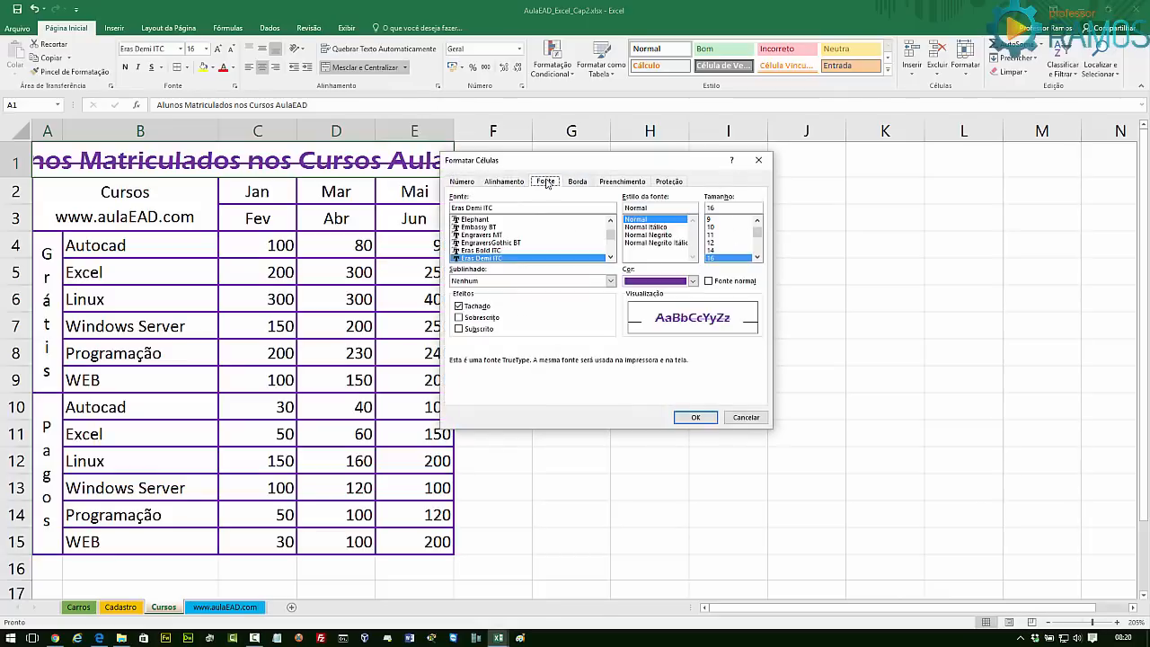
pyautogui.click(713, 242)
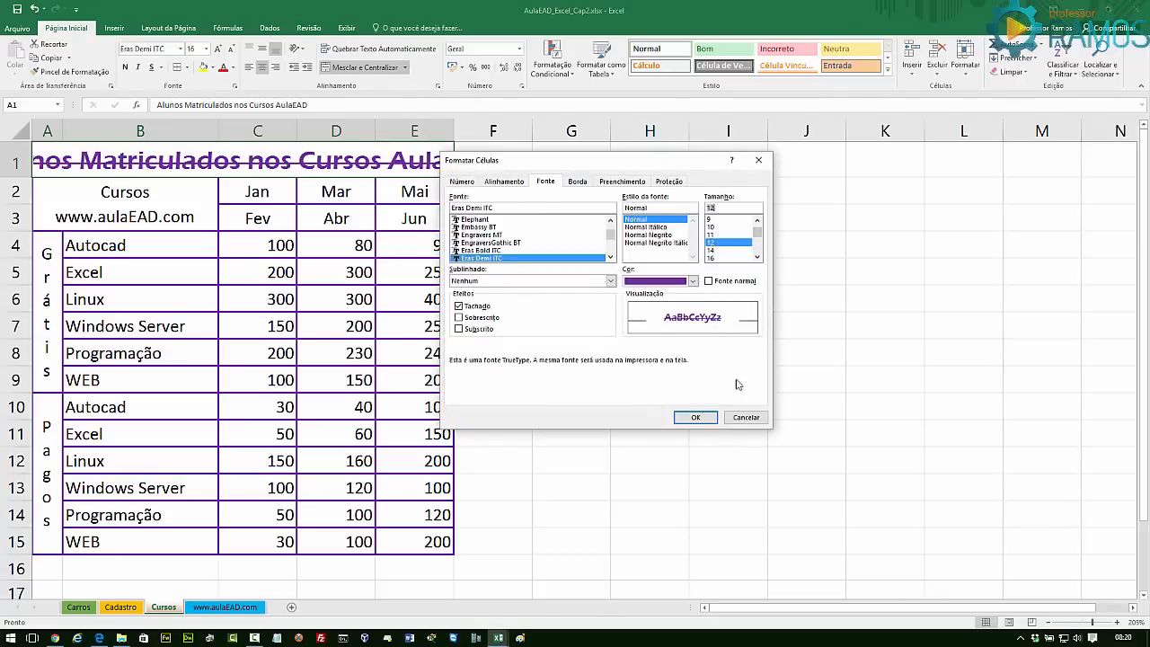
pyautogui.click(705, 417)
pyautogui.click(575, 293)
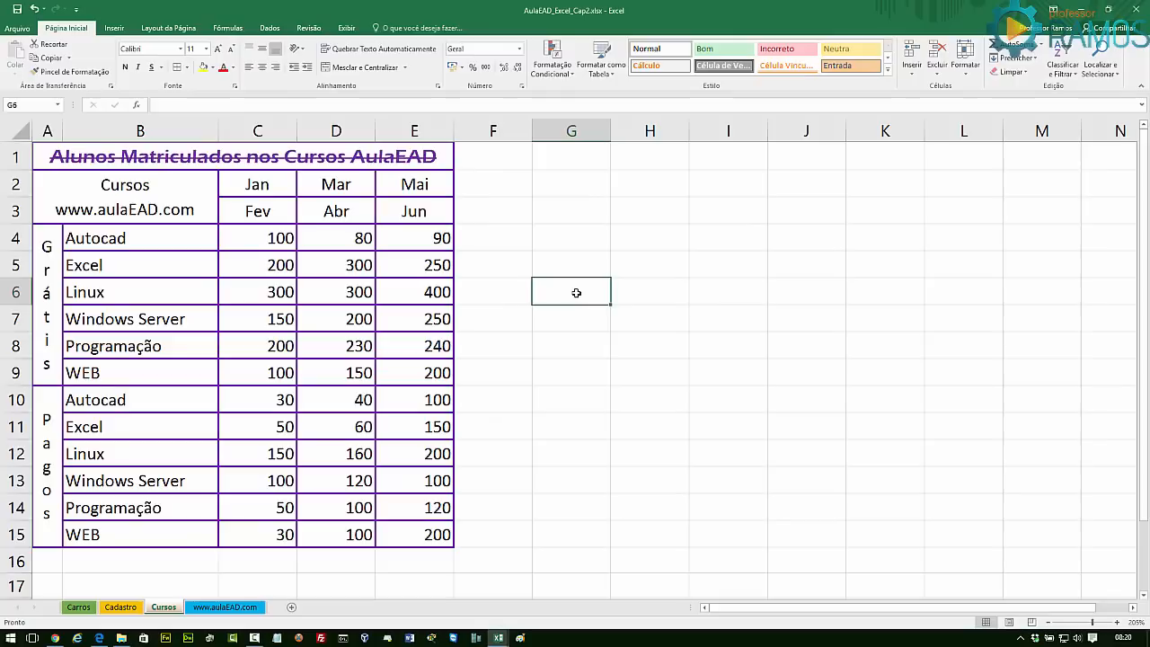
# - Remove the Tachado effect from the title in A1
pyautogui.click(344, 159)
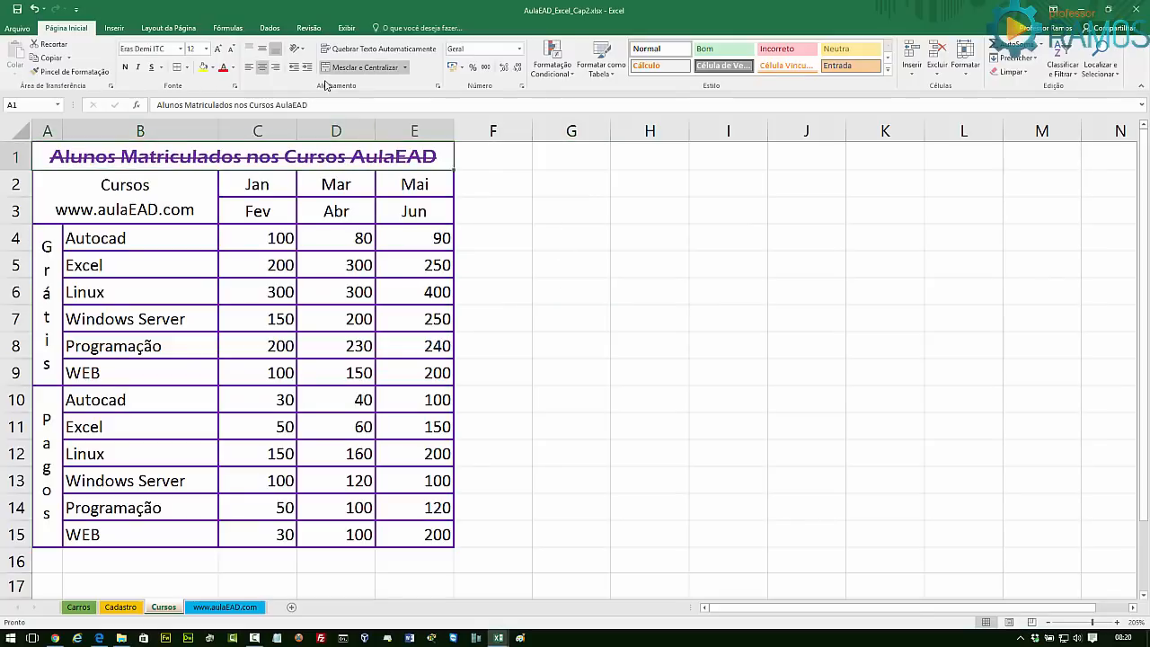
pyautogui.click(235, 87)
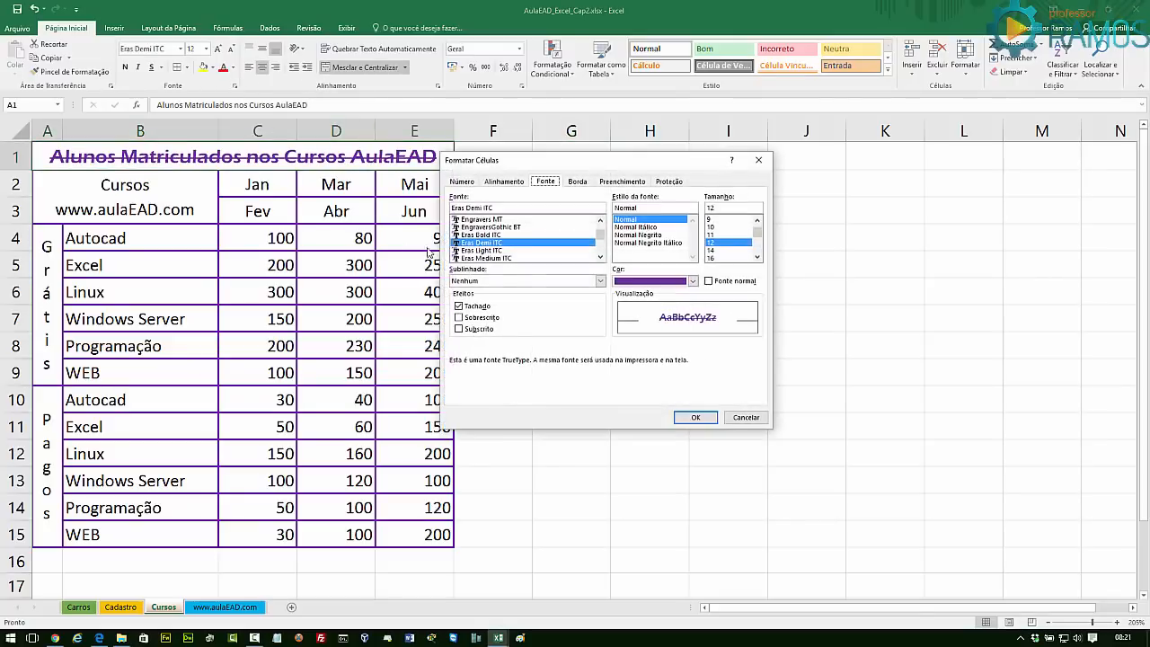
pyautogui.click(478, 308)
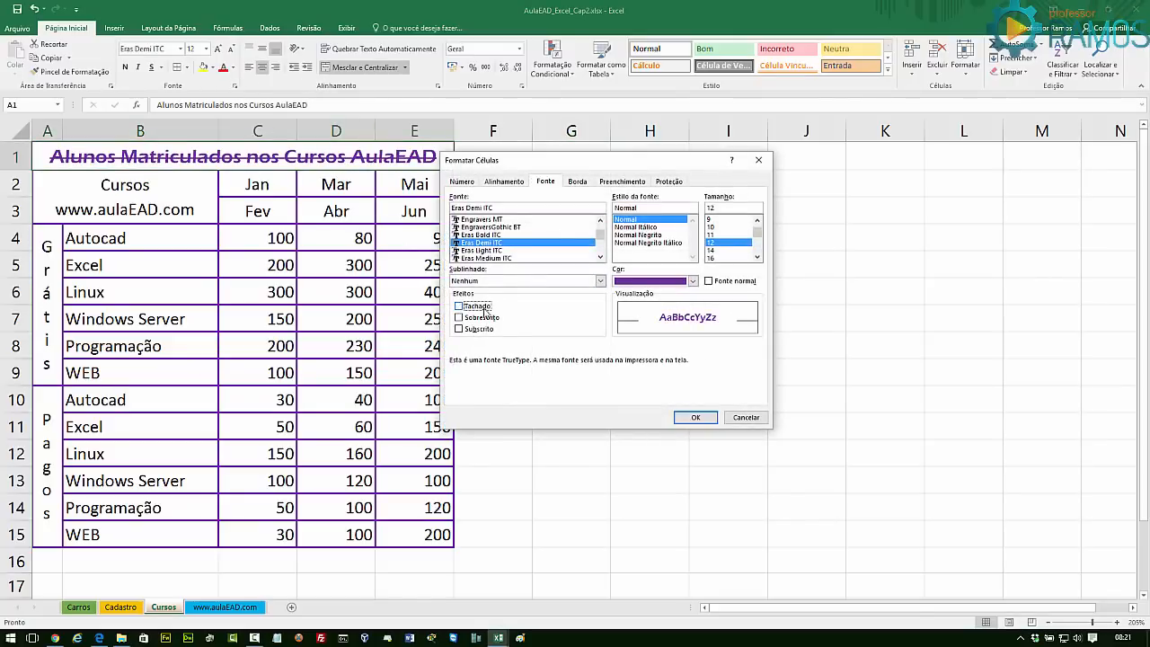
pyautogui.click(695, 417)
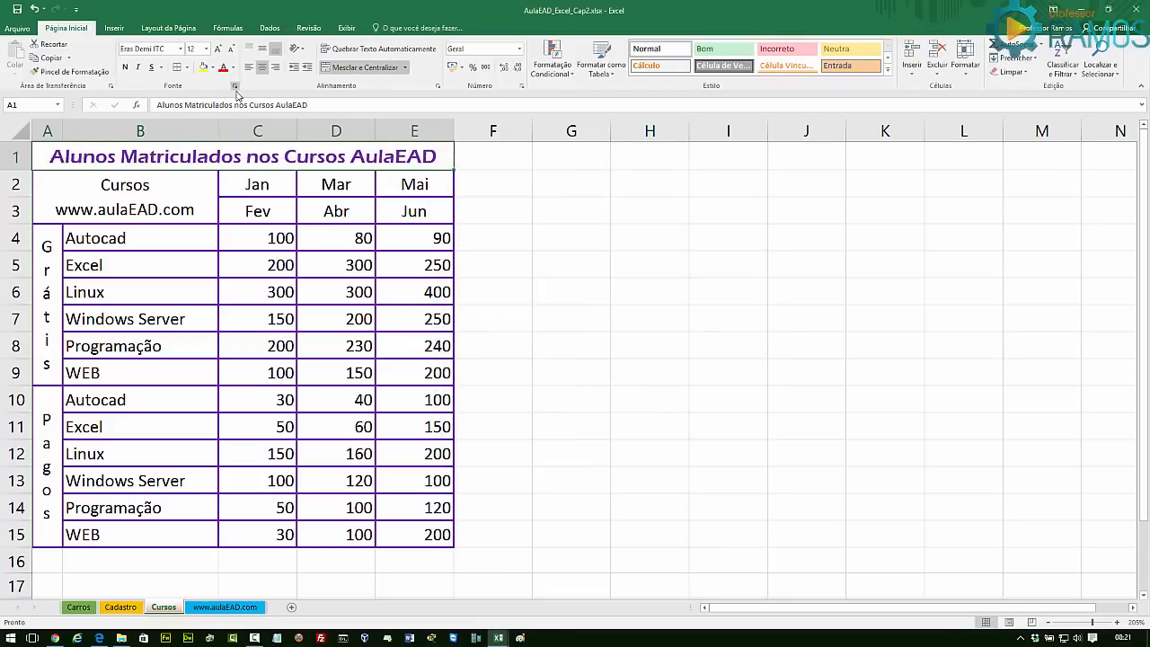
# - Open the gradient fill effects for the title cell A1
pyautogui.rightClick(238, 158)
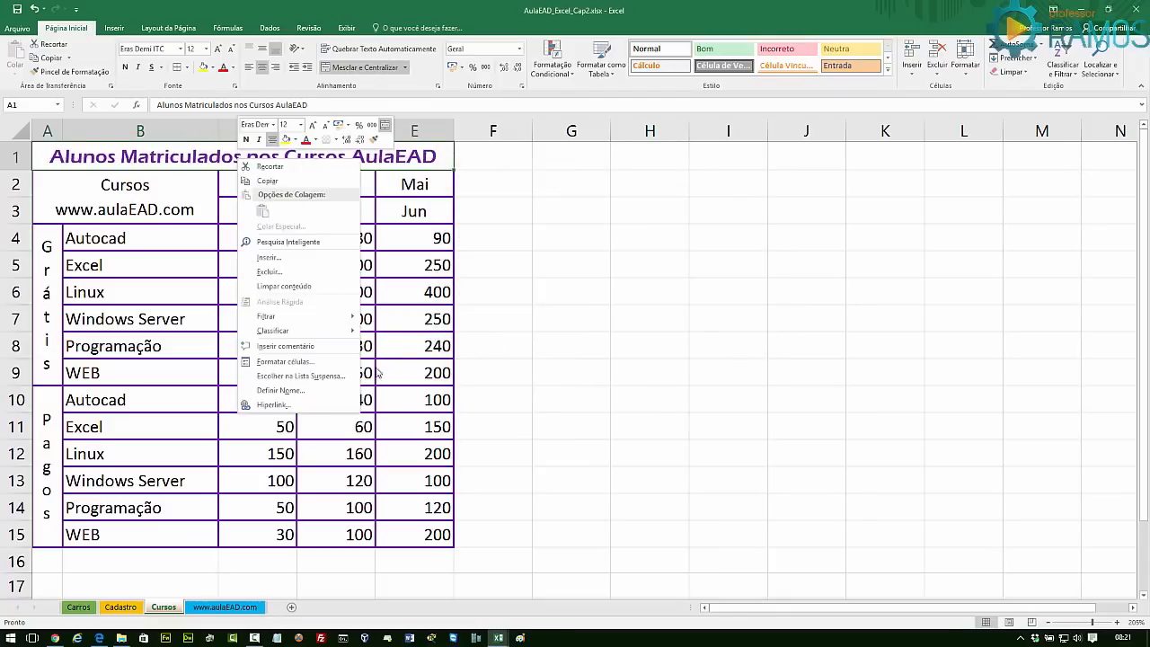
pyautogui.click(301, 362)
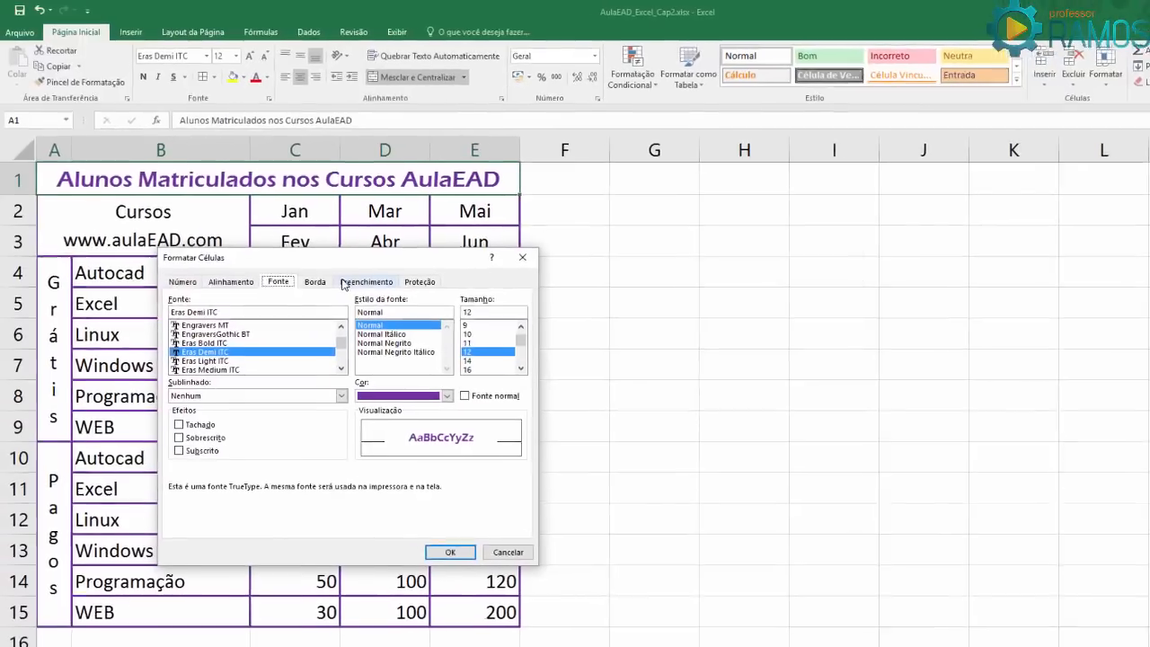
pyautogui.click(327, 283)
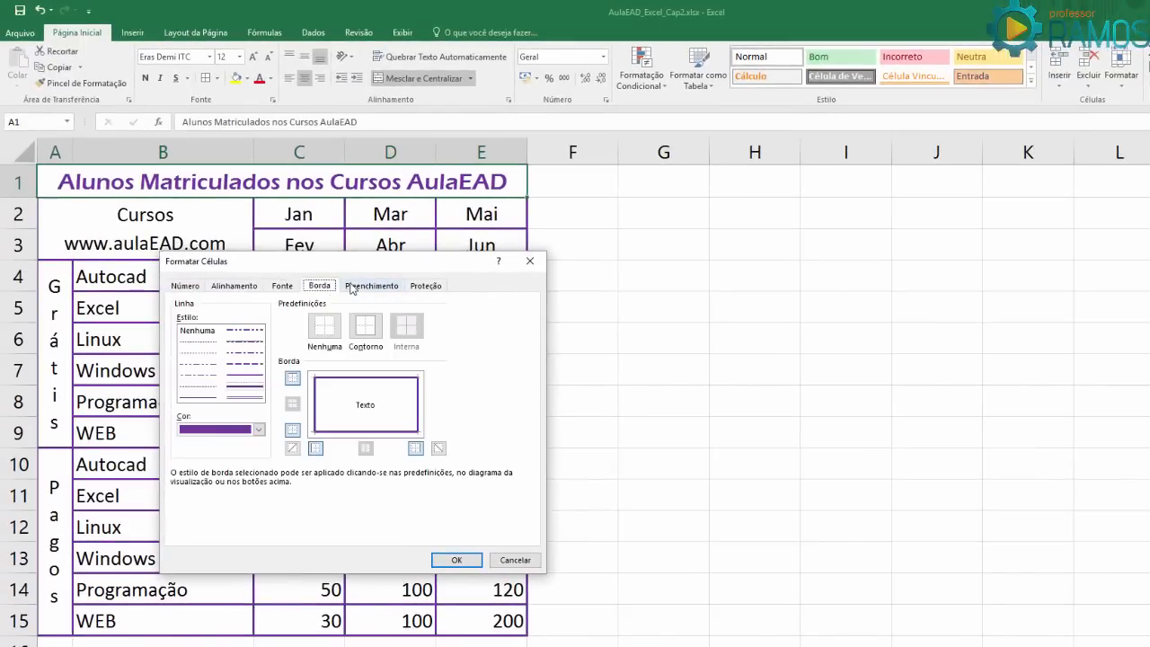
pyautogui.click(359, 285)
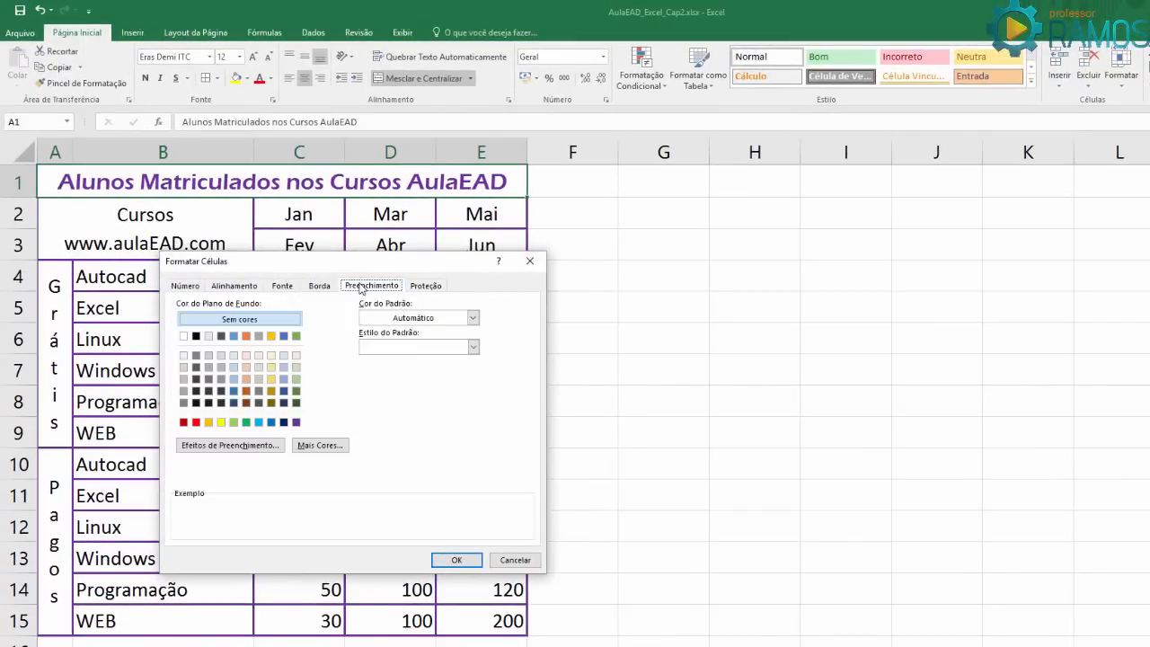
pyautogui.click(229, 445)
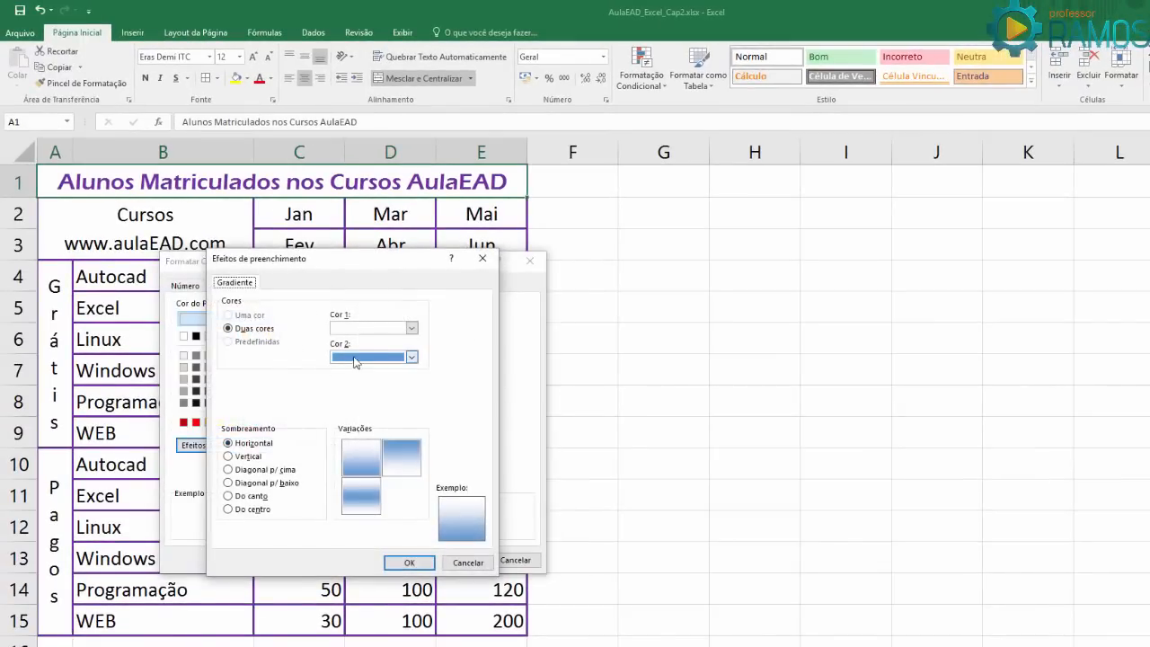
# - Try a two-color gradient with standard purple as Cor 1 and white as Cor 2
pyautogui.click(365, 328)
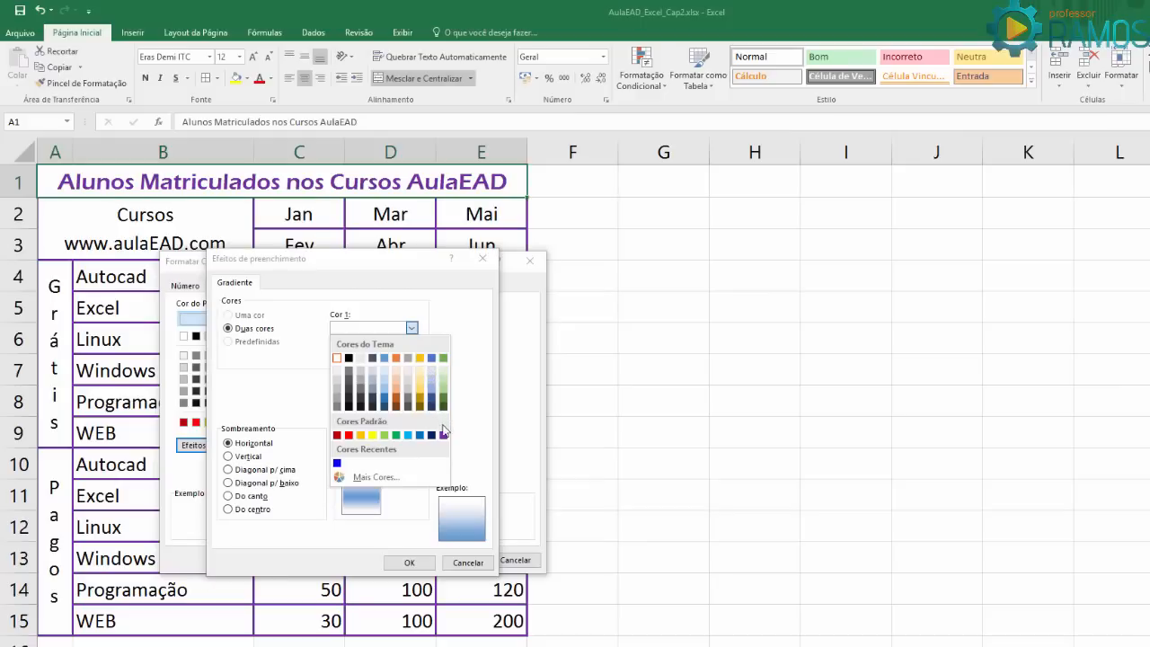
pyautogui.click(443, 434)
pyautogui.click(410, 357)
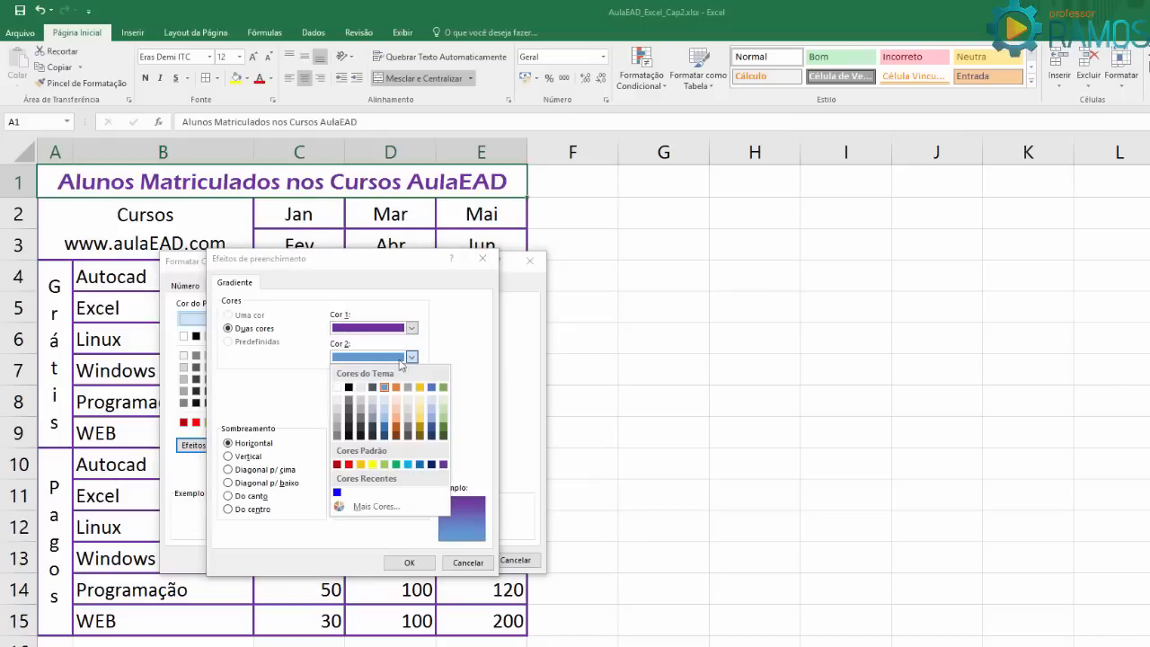
pyautogui.click(338, 386)
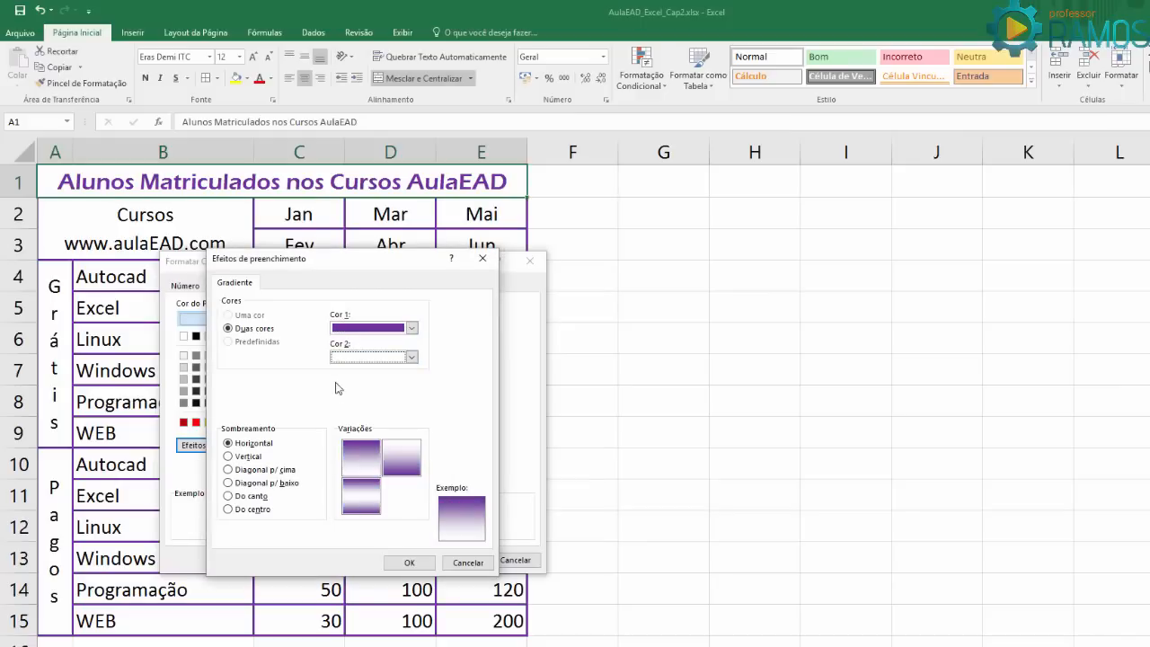
# - Fill the title cell A1 with a Do centro gradient using white as Cor 1 and standard purple as Cor 2
pyautogui.click(255, 509)
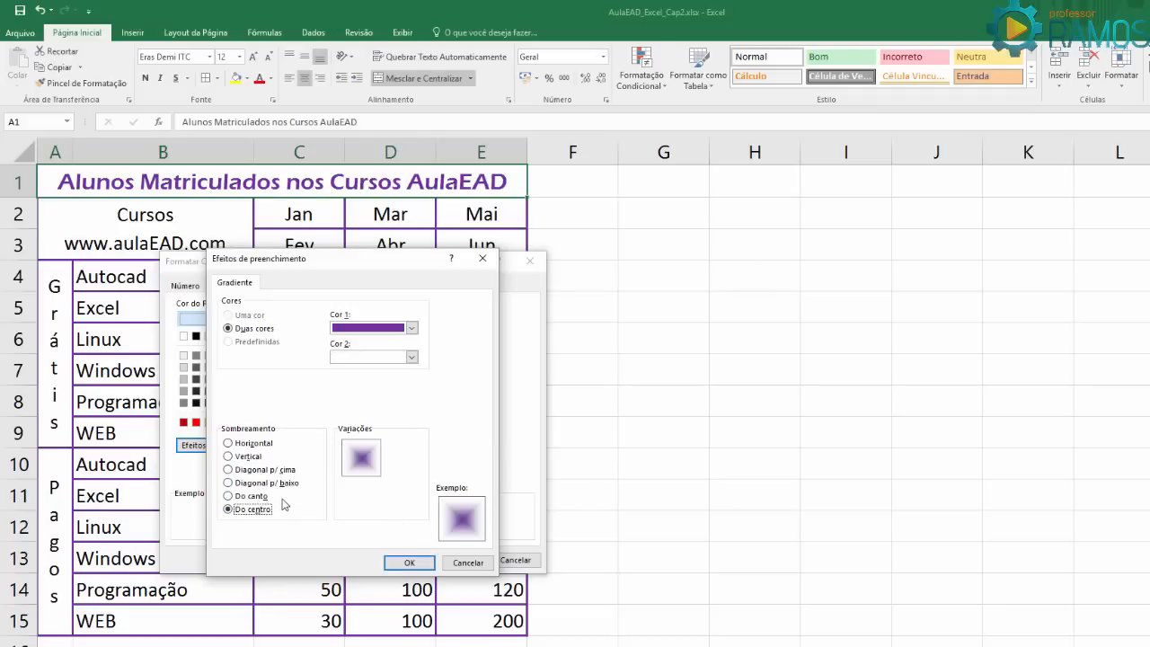
pyautogui.click(409, 358)
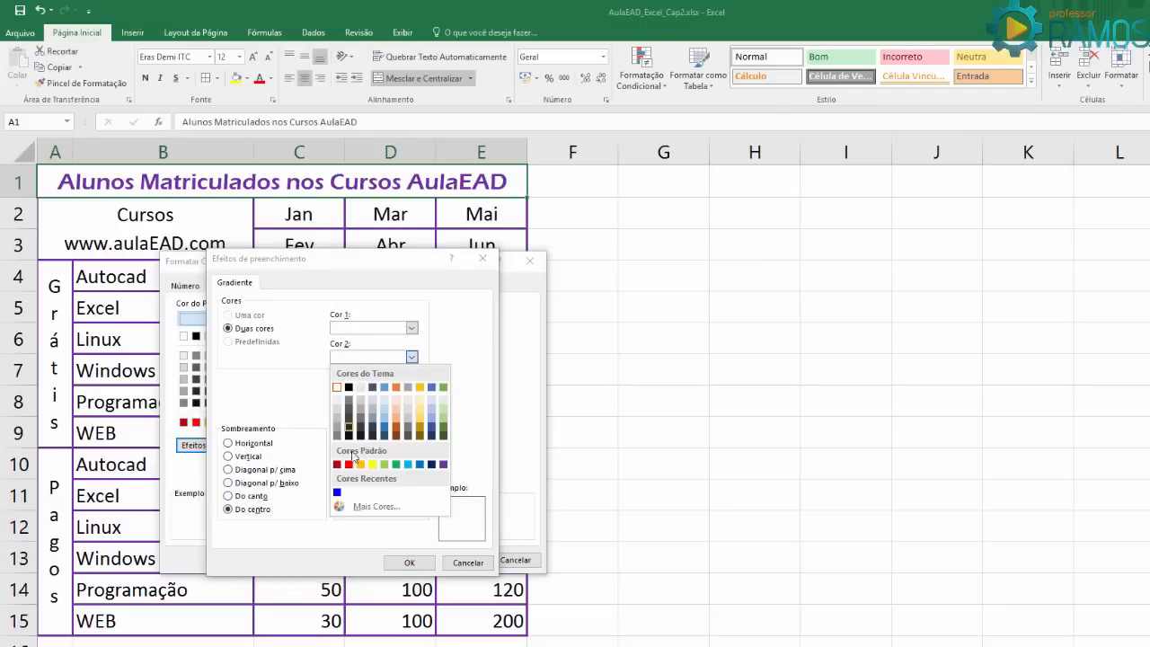
pyautogui.click(442, 465)
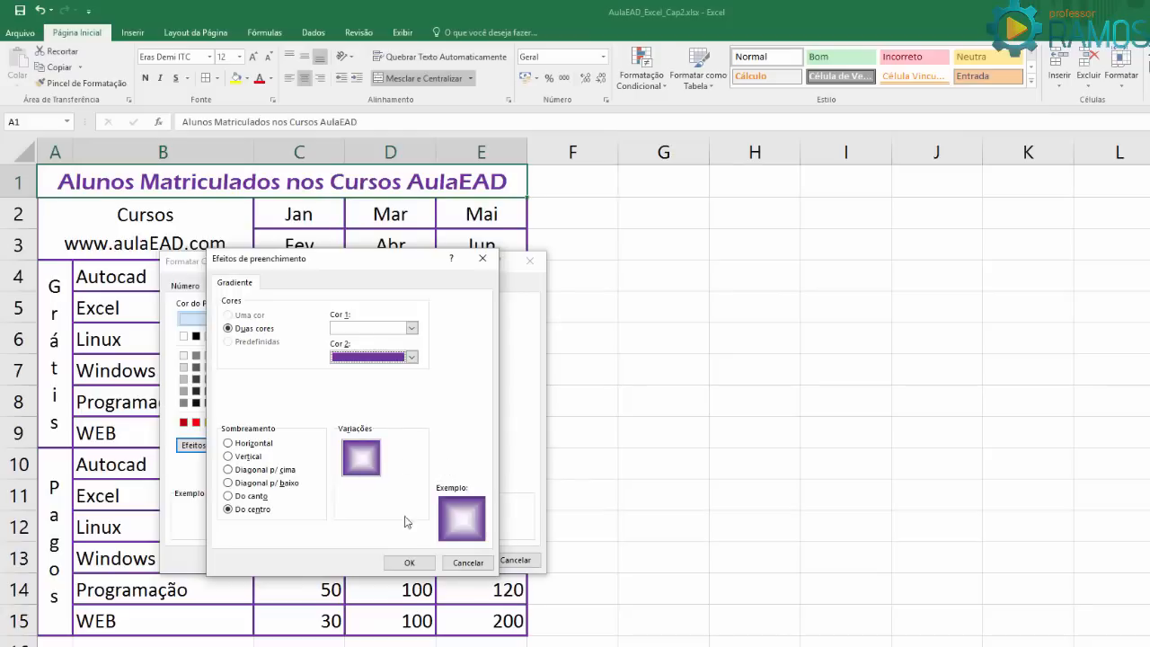
pyautogui.click(409, 562)
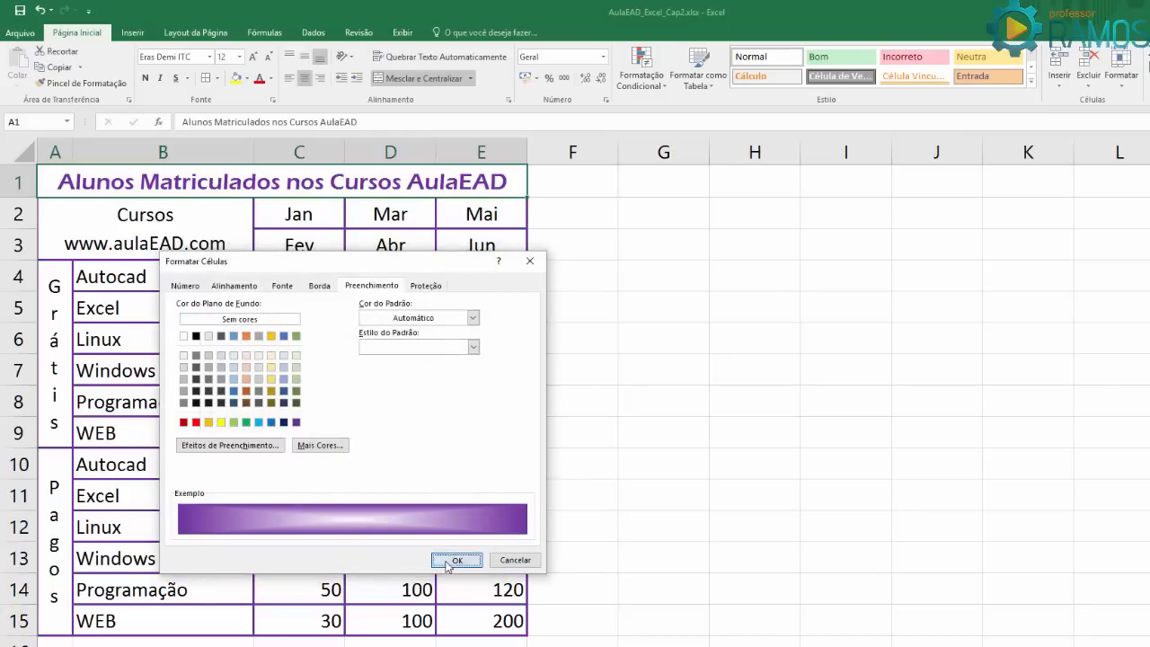
pyautogui.click(456, 560)
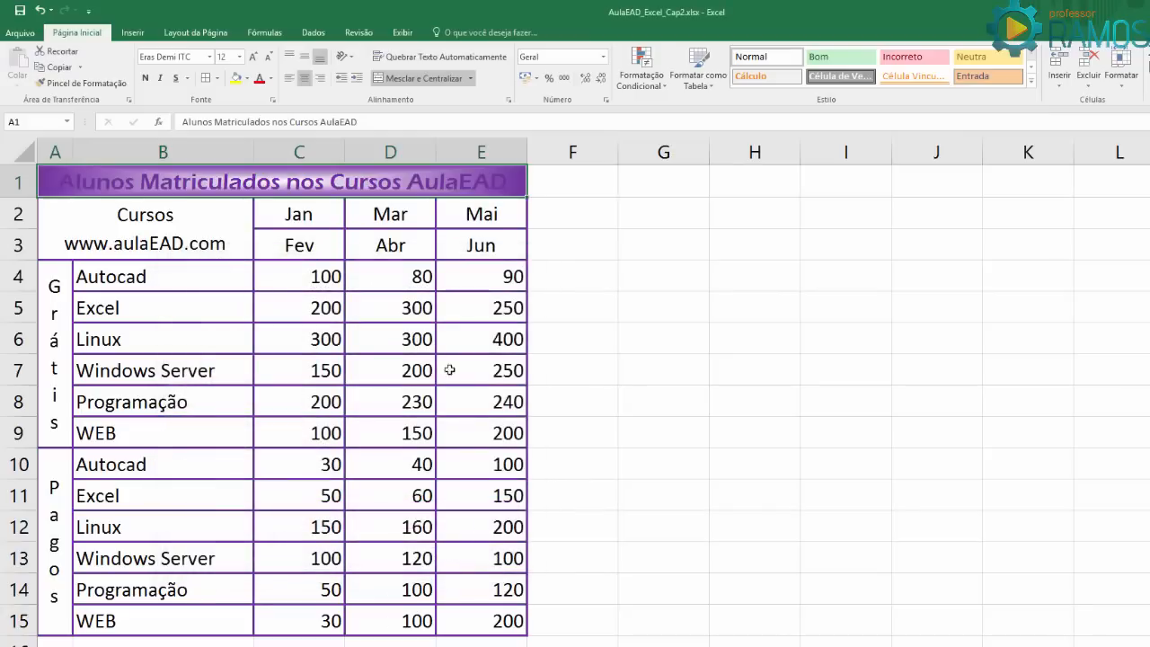
# - Change the font color of the title in A1 to black and deselect the title
pyautogui.click(270, 79)
pyautogui.click(271, 127)
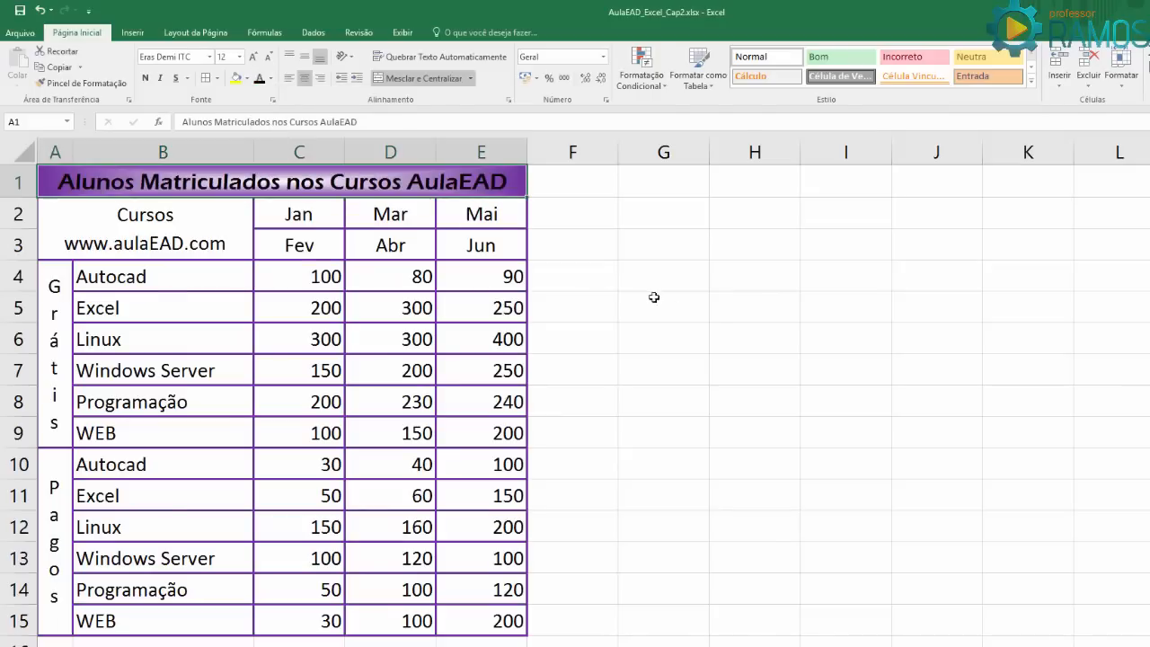
pyautogui.click(713, 318)
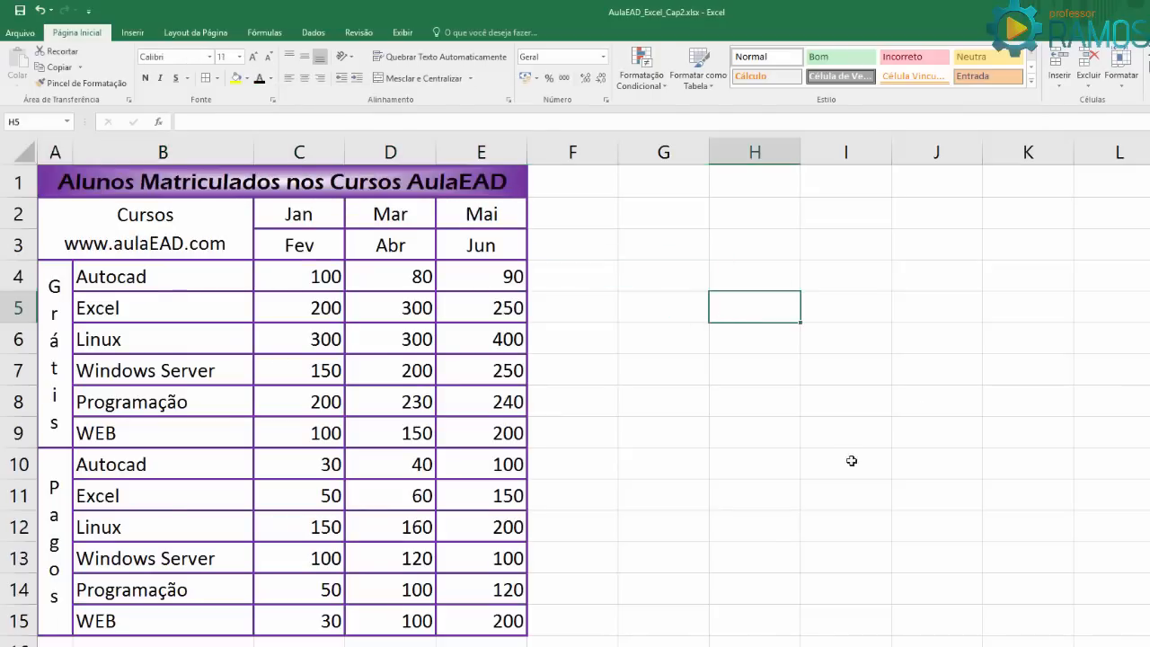
# - Check the print preview of the Cursos sheet and return to the worksheet
pyautogui.click(23, 34)
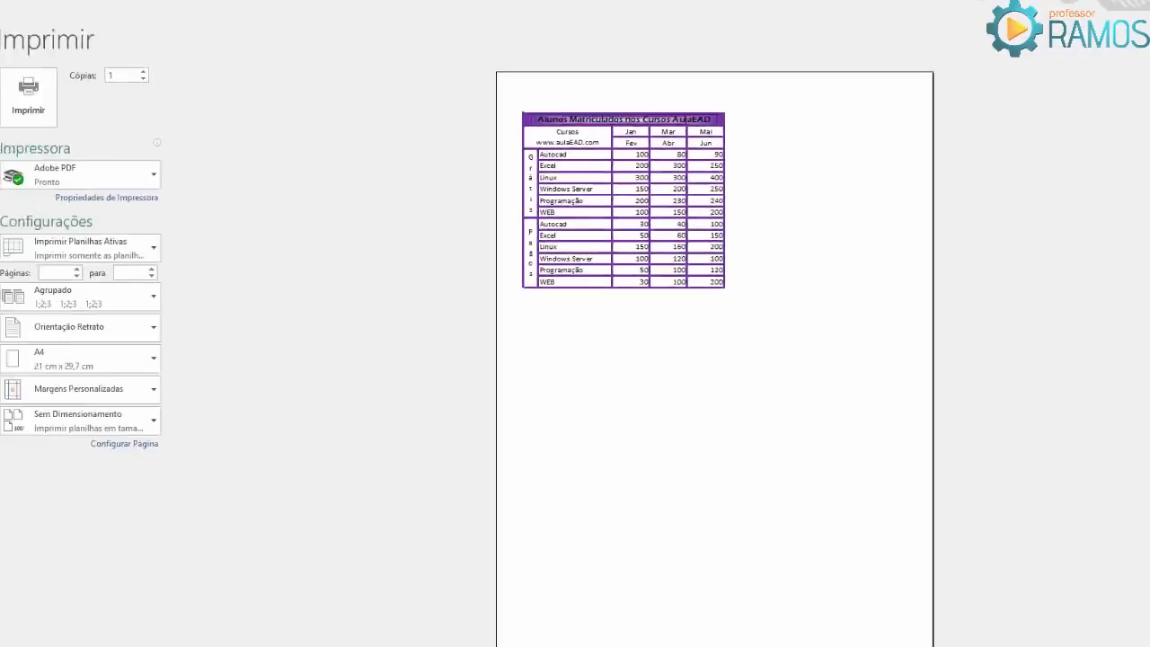
pyautogui.click(20, 34)
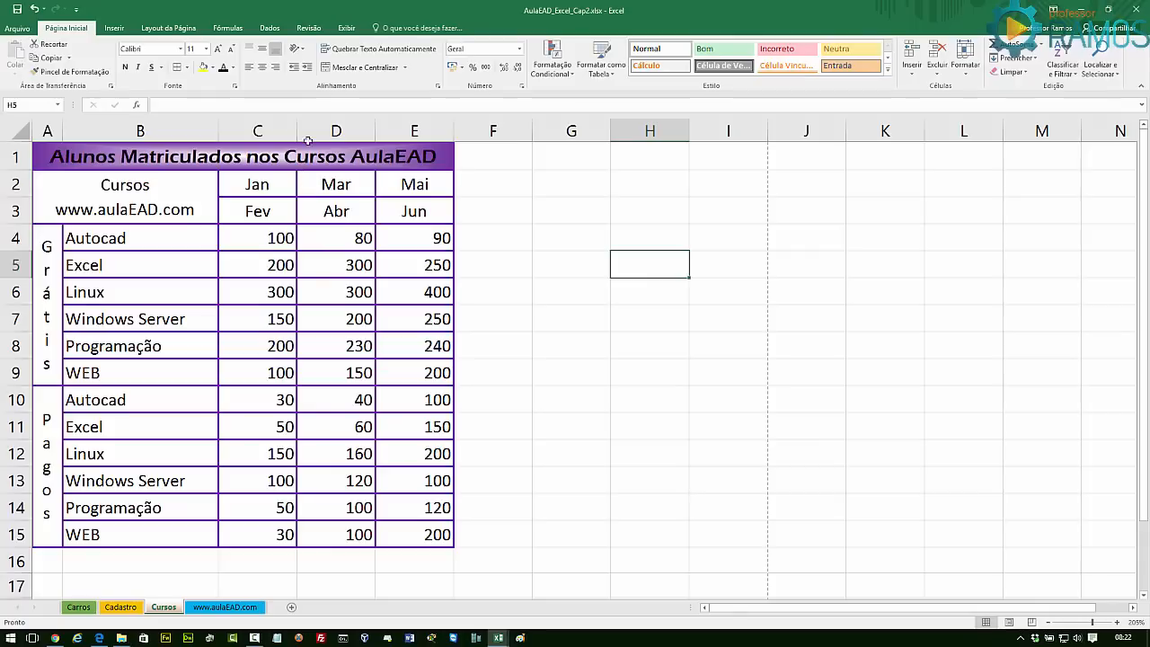
pyautogui.click(122, 268)
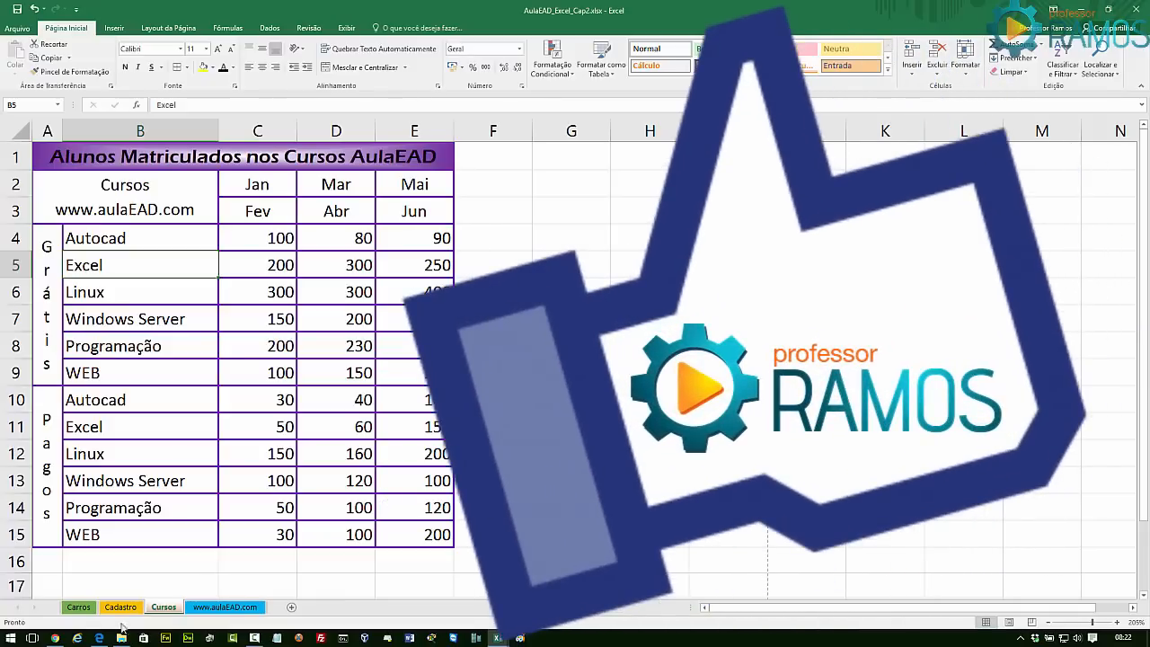
# - Switch to Chrome and look through the AulaEAD Excel 2016 Aula 3 page down to its exercise models and worksheet download
pyautogui.click(55, 638)
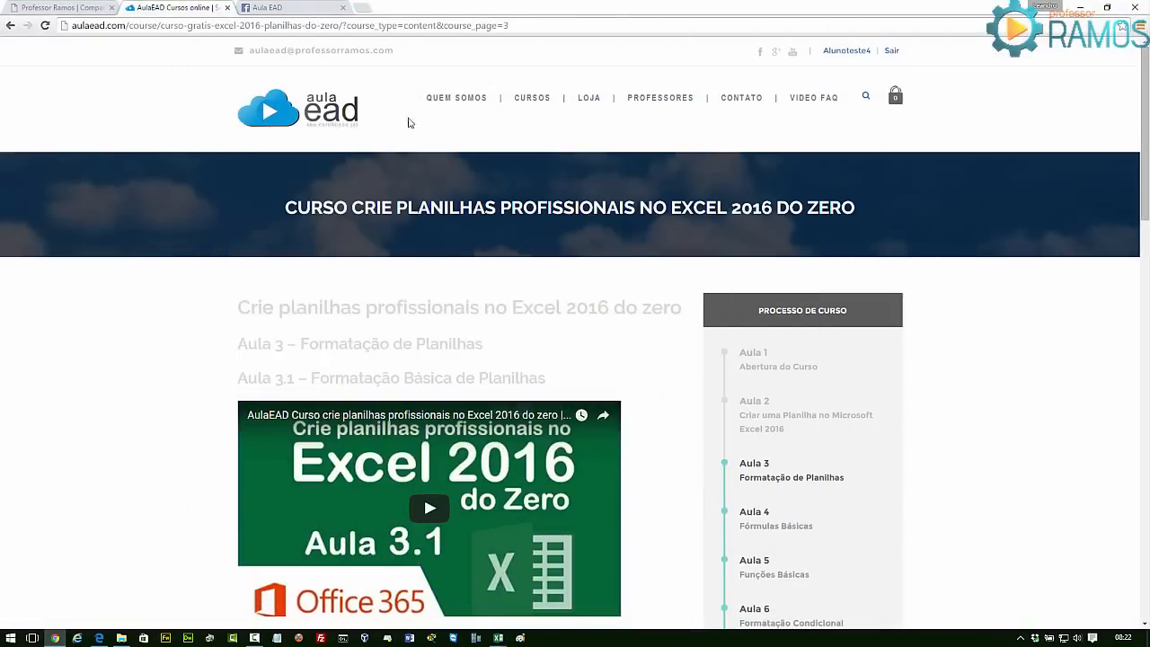
pyautogui.scroll(-6, 525, 406)
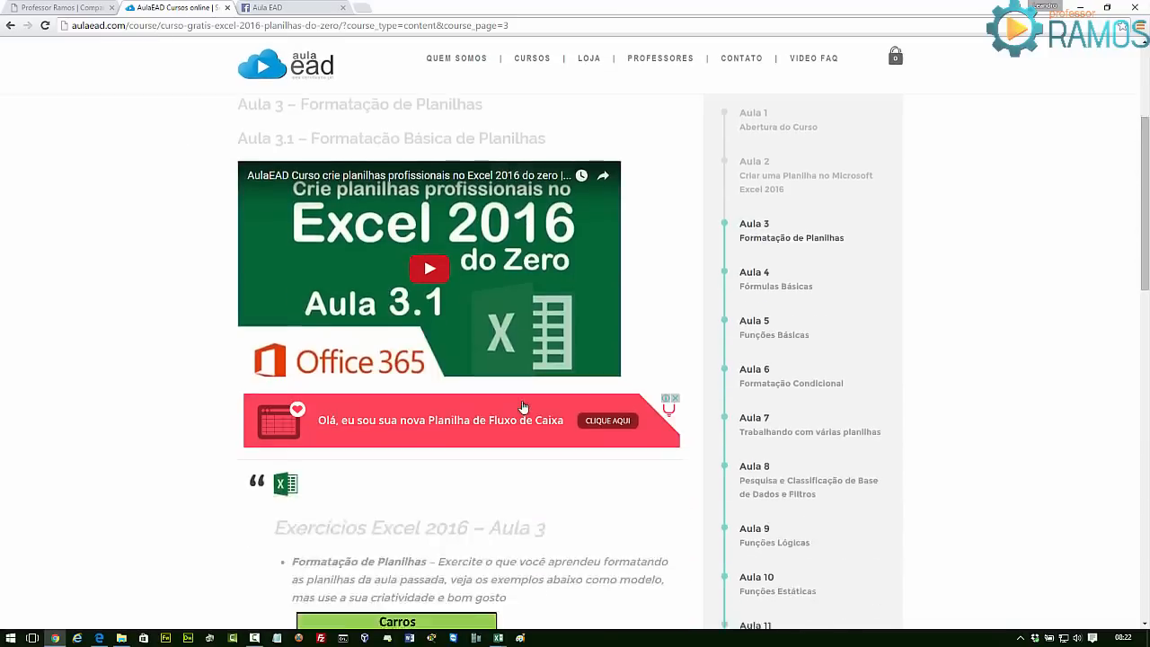
pyautogui.scroll(-6, 524, 406)
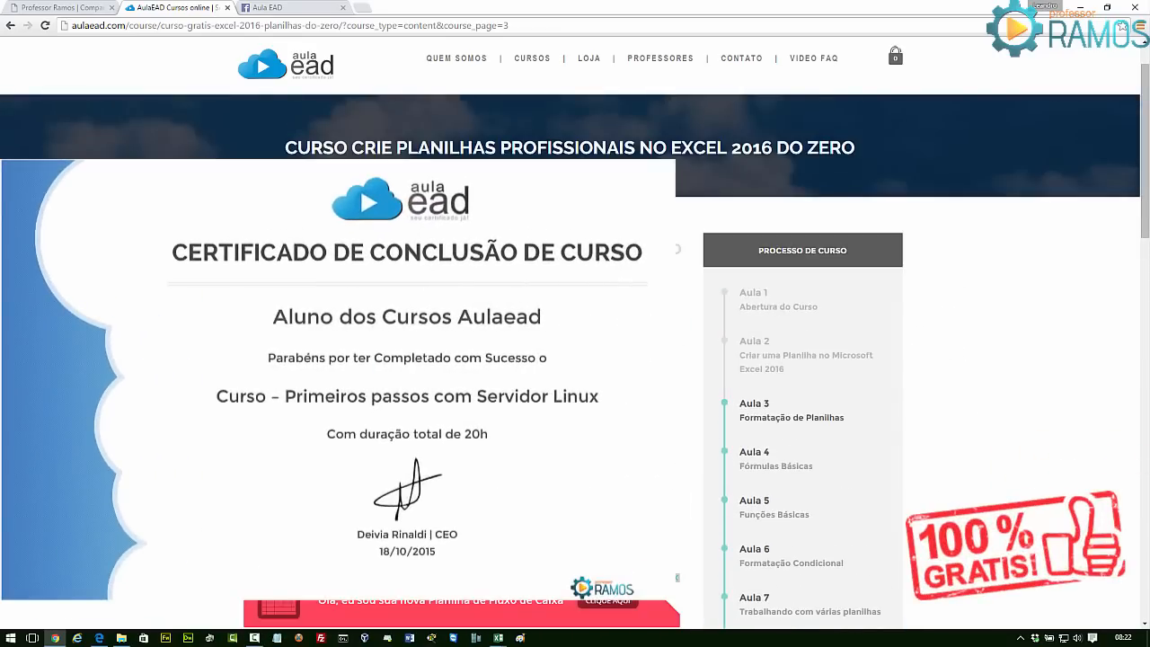
pyautogui.scroll(-9, 524, 406)
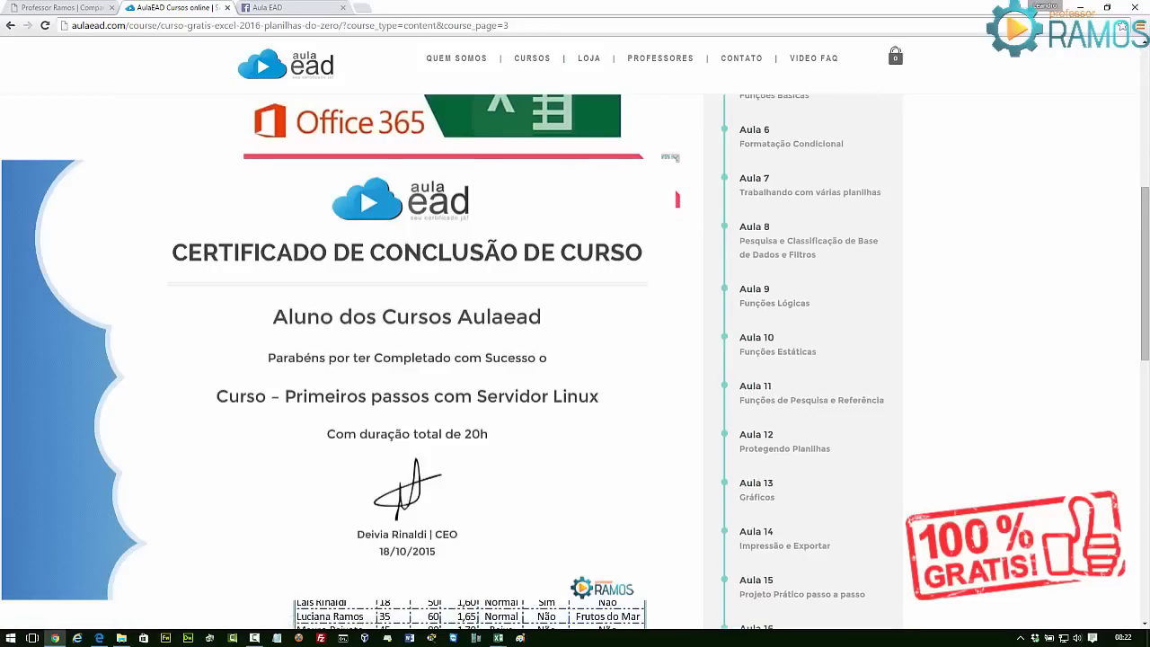
pyautogui.scroll(-3, 525, 406)
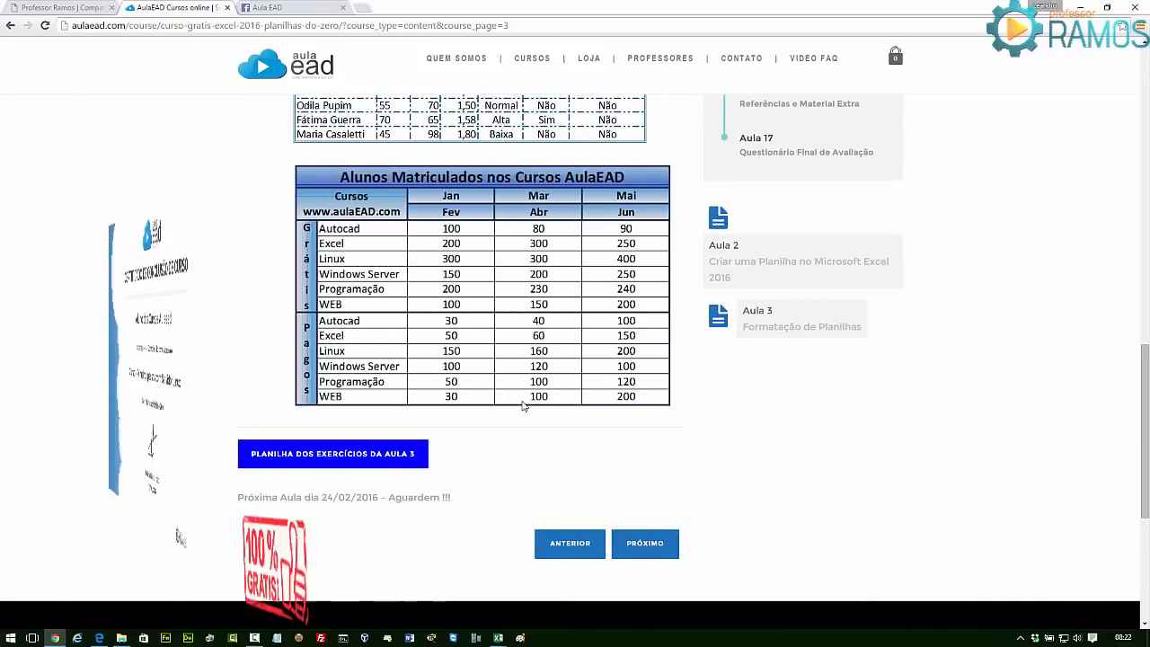
# - View the open Aula EAD Facebook page and the professorramos.com home page
pyautogui.hotkey('ctrl', 'Tab')
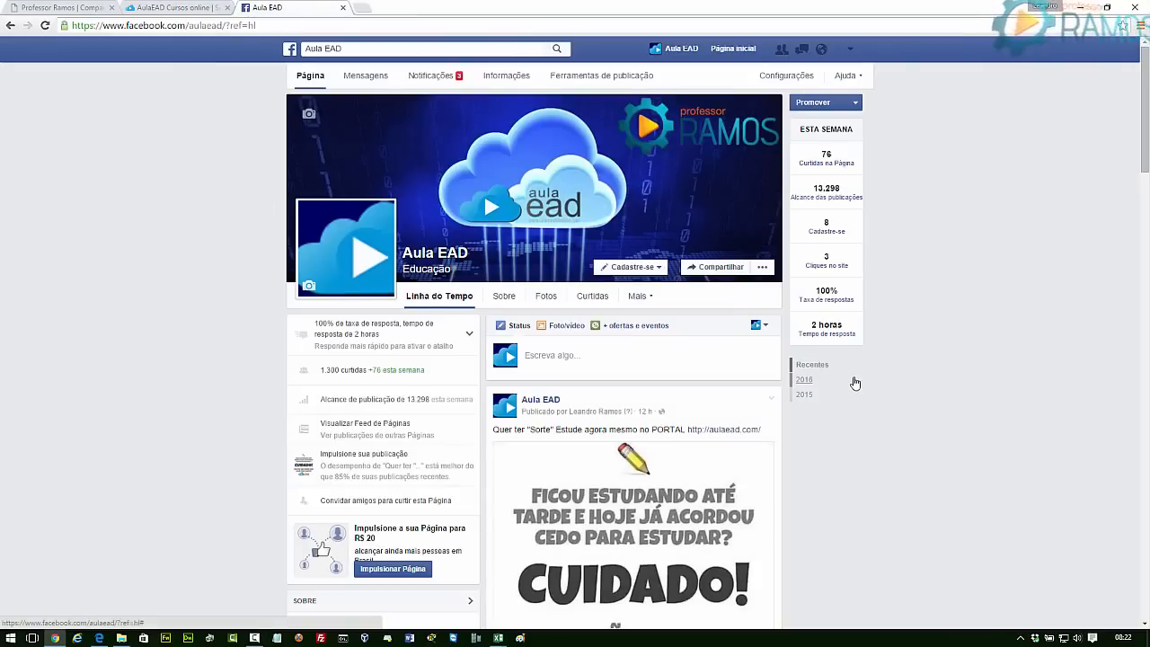
pyautogui.hotkey('ctrl', 'Tab')
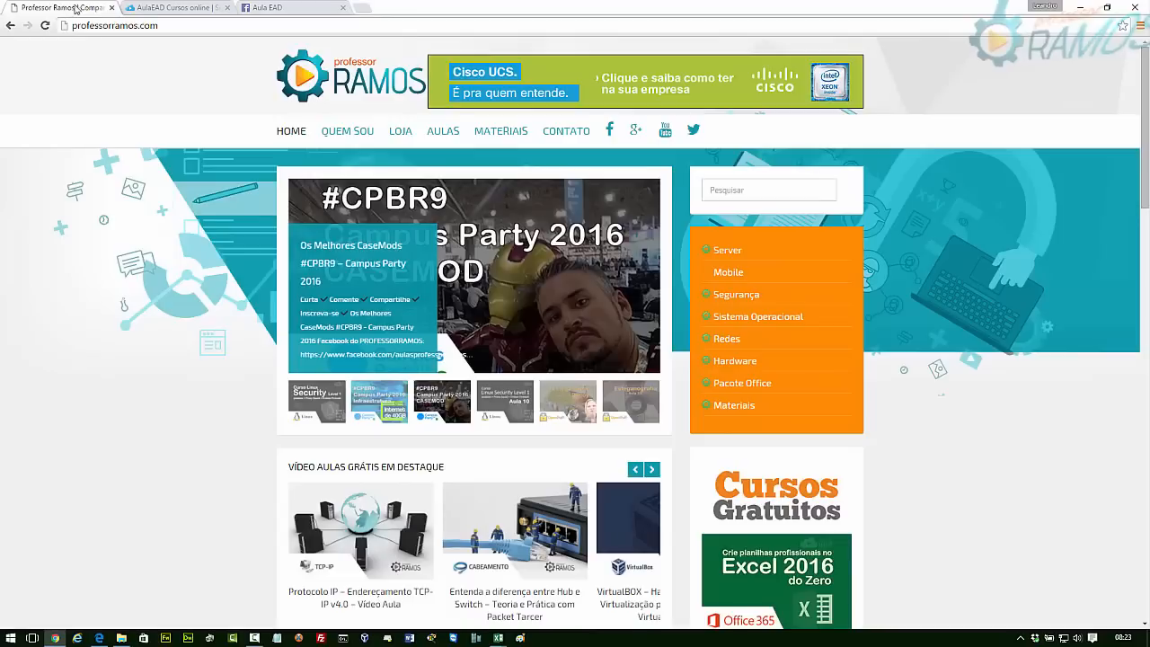